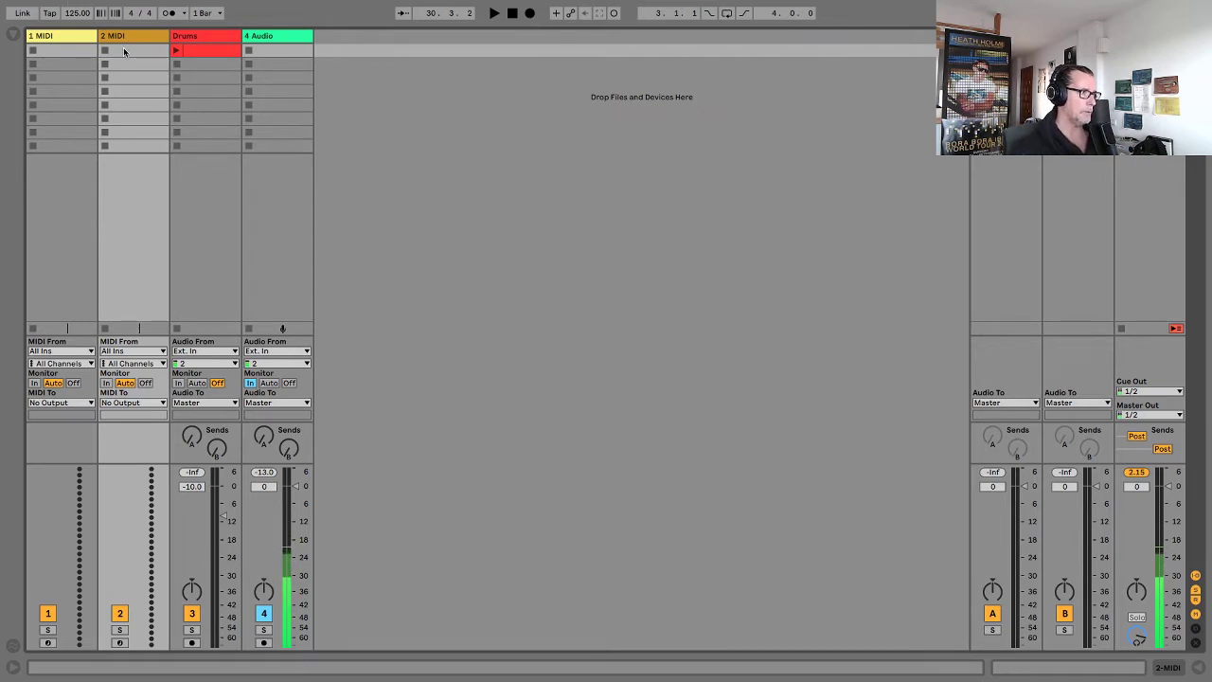
Audition the drum loop in the Drums track's first slot and stop its playback.
left_click(94, 40)
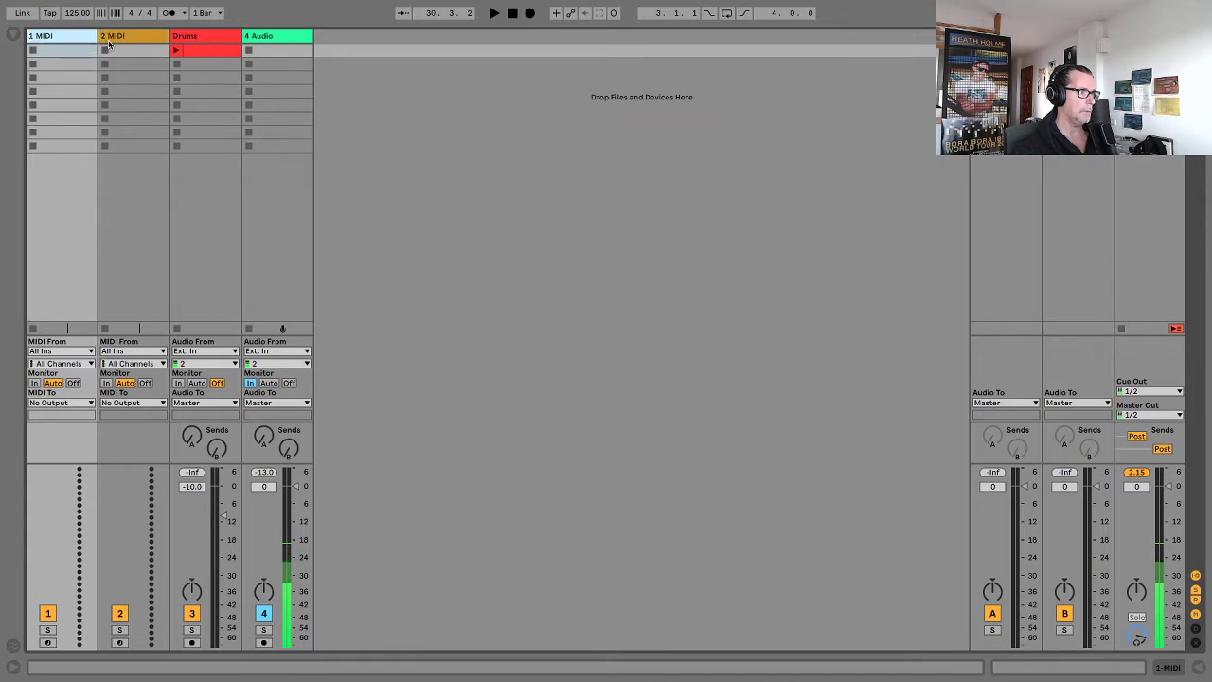
left_click(194, 38)
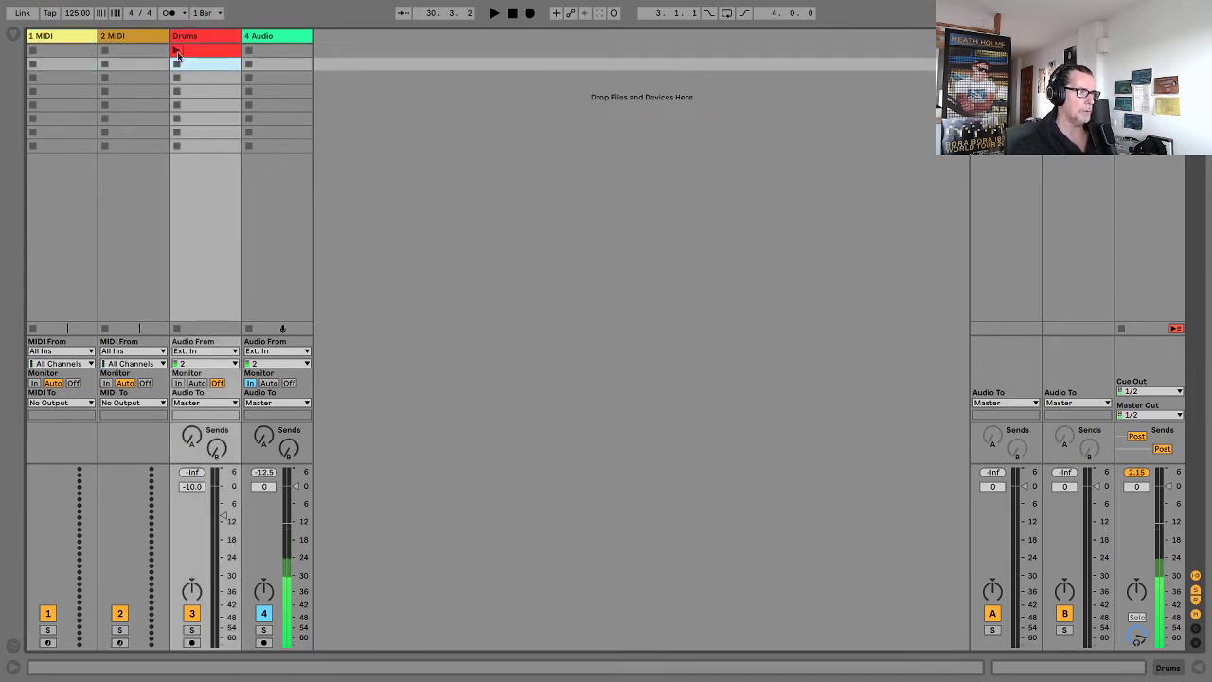
left_click(176, 51)
left_click(177, 50)
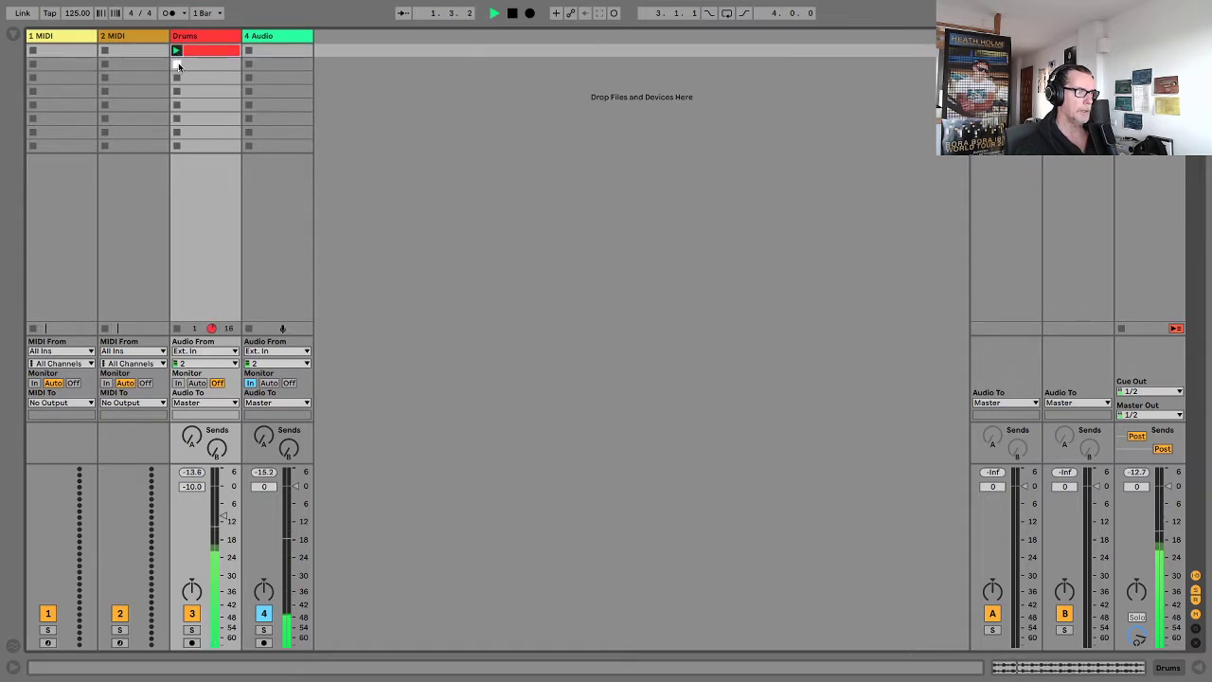
left_click(182, 64)
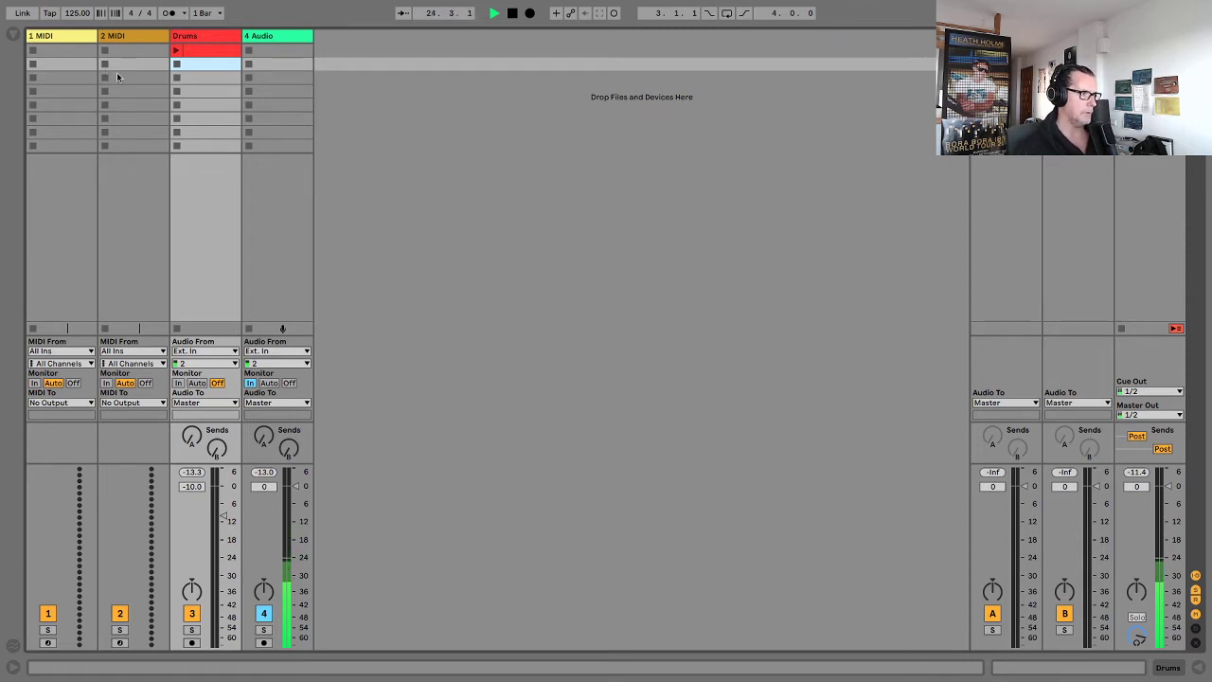
Rename the second MIDI track "midi bus".
left_click(133, 37)
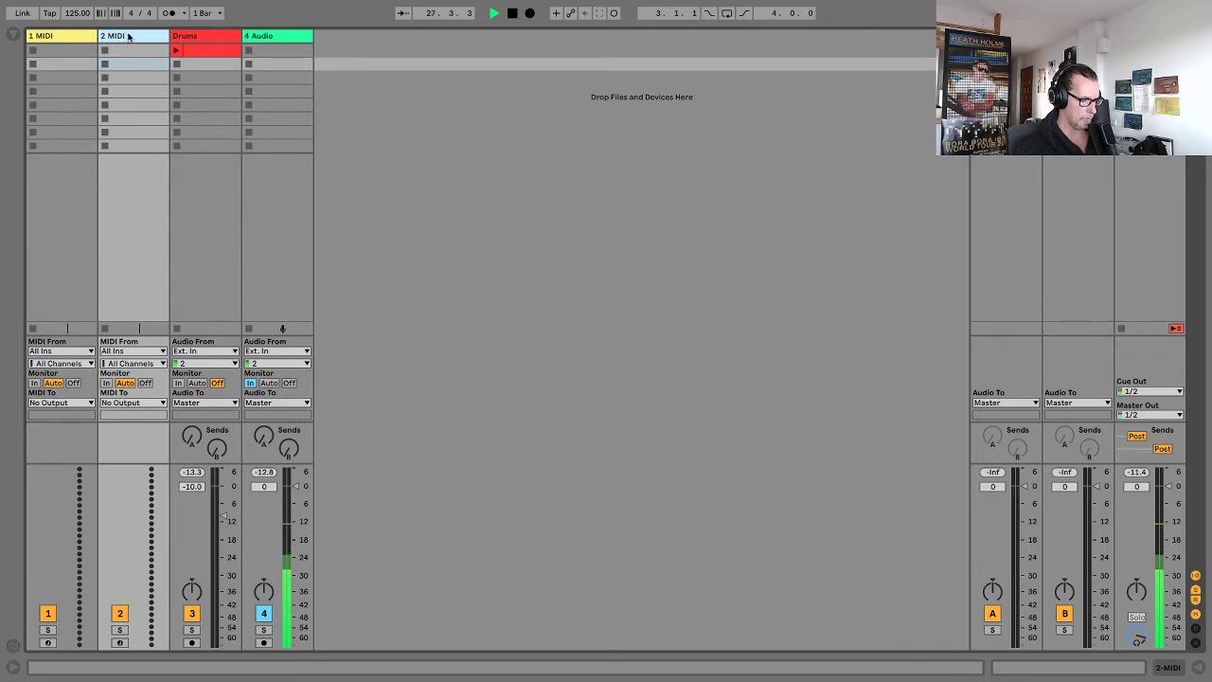
key("ctrl+r")
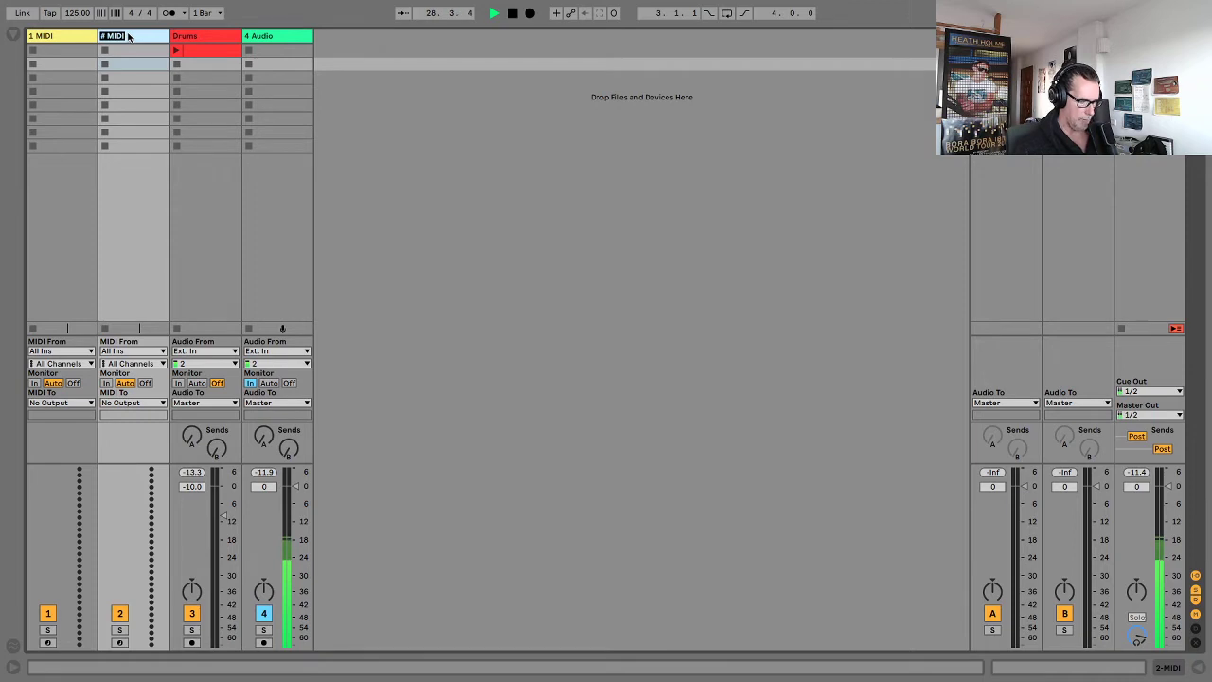
type("midi")
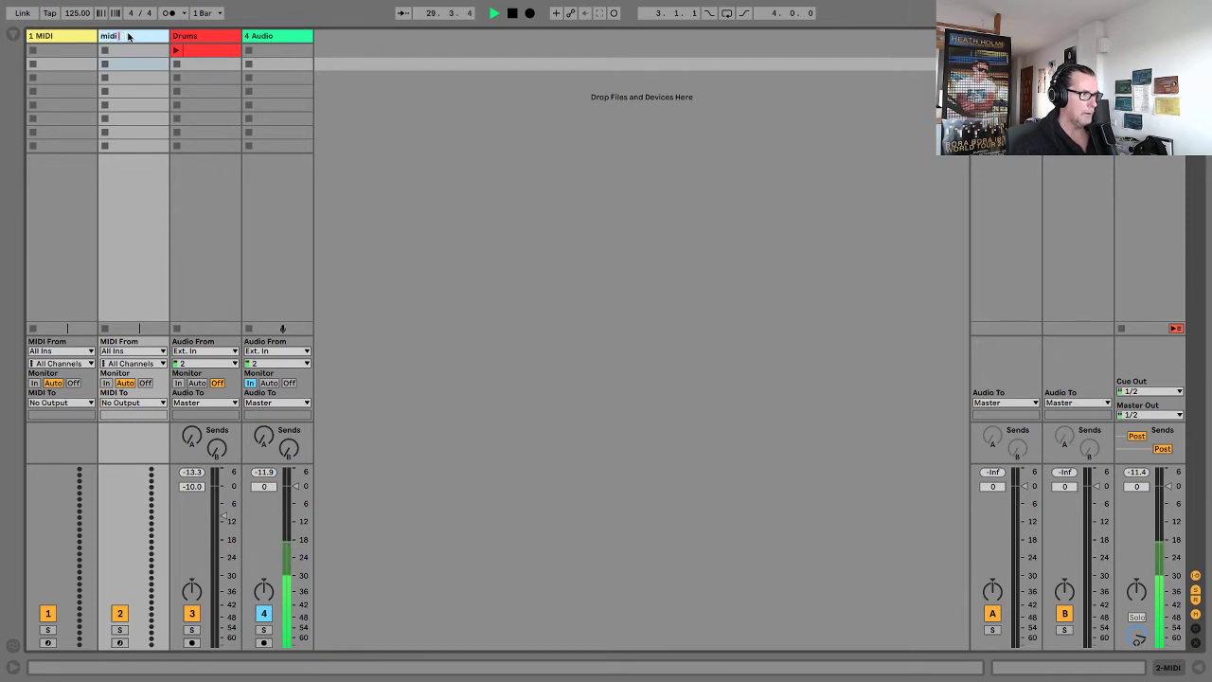
type(" bus")
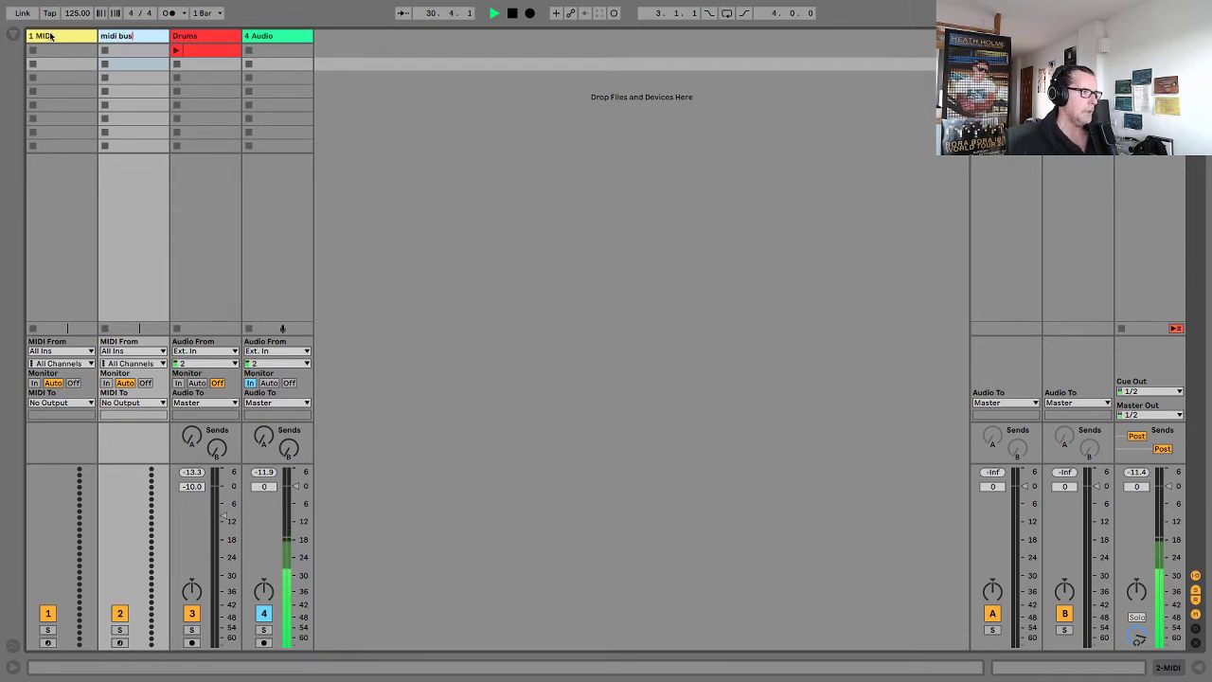
Rename the first MIDI track "TB 303".
left_click(53, 36)
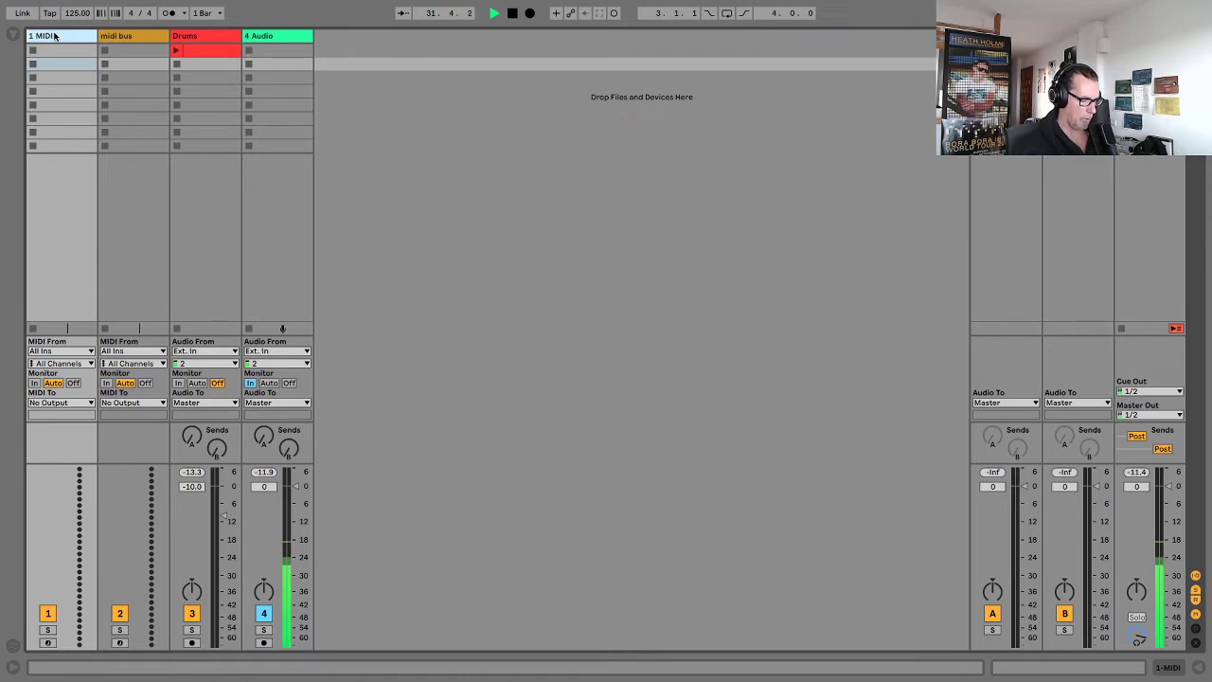
key("ctrl+r")
type("T")
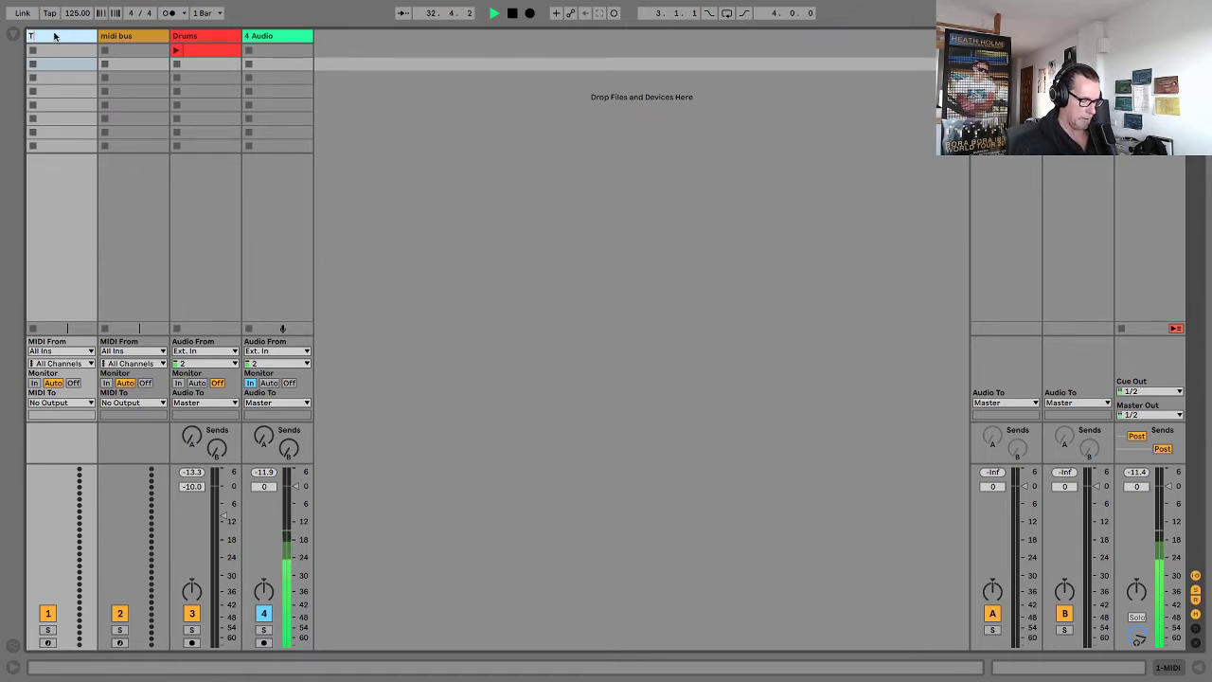
type("B 303")
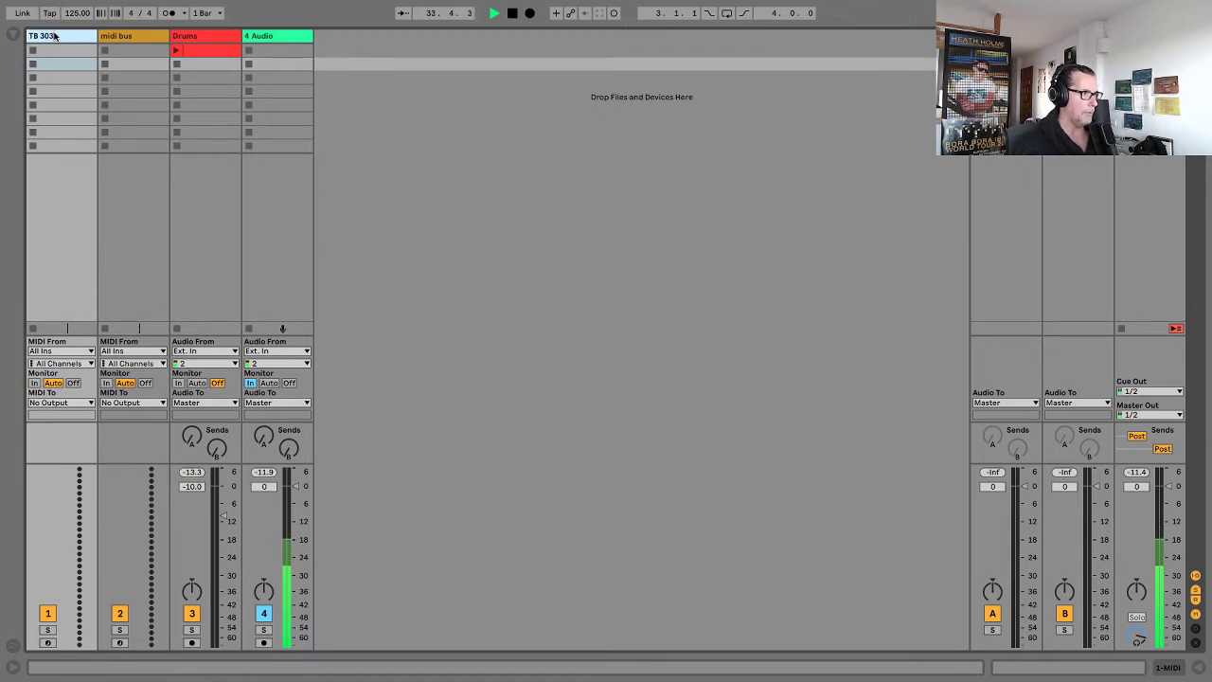
key("Return")
left_click(70, 50)
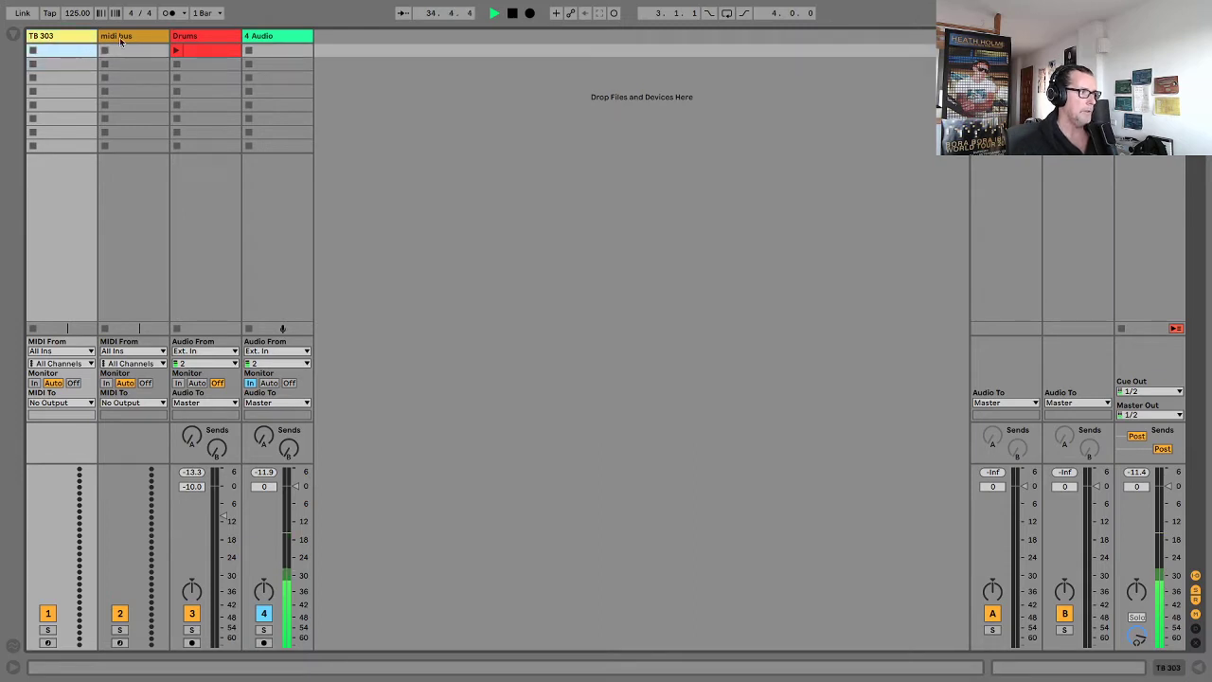
Create a one-bar MIDI clip in the midi bus track's first slot, containing a C3 note extended across the bar with Legato.
left_click(120, 38)
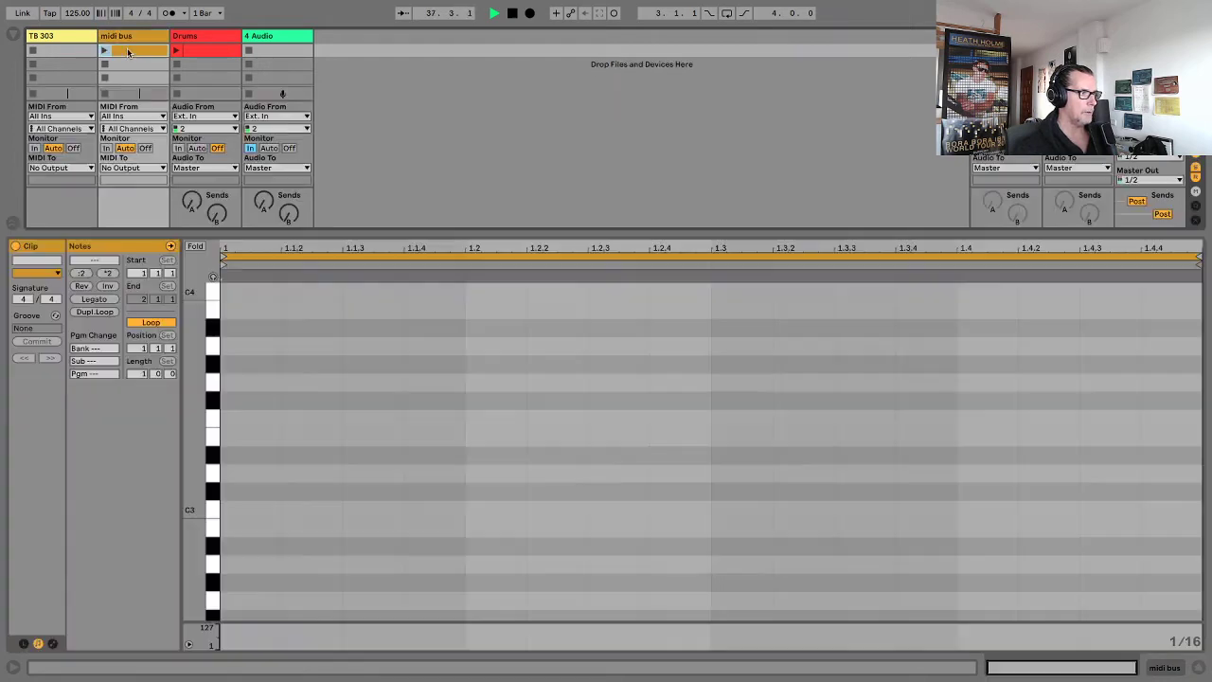
double_click(129, 52)
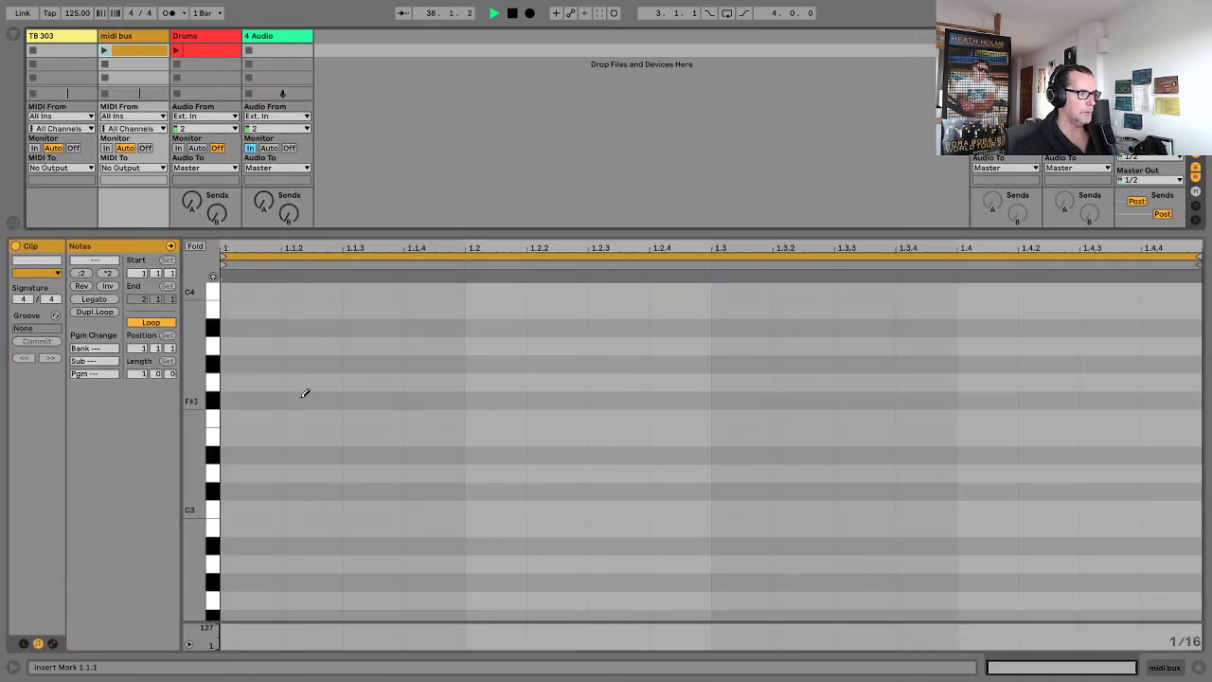
scroll(279, 395, "down", 3)
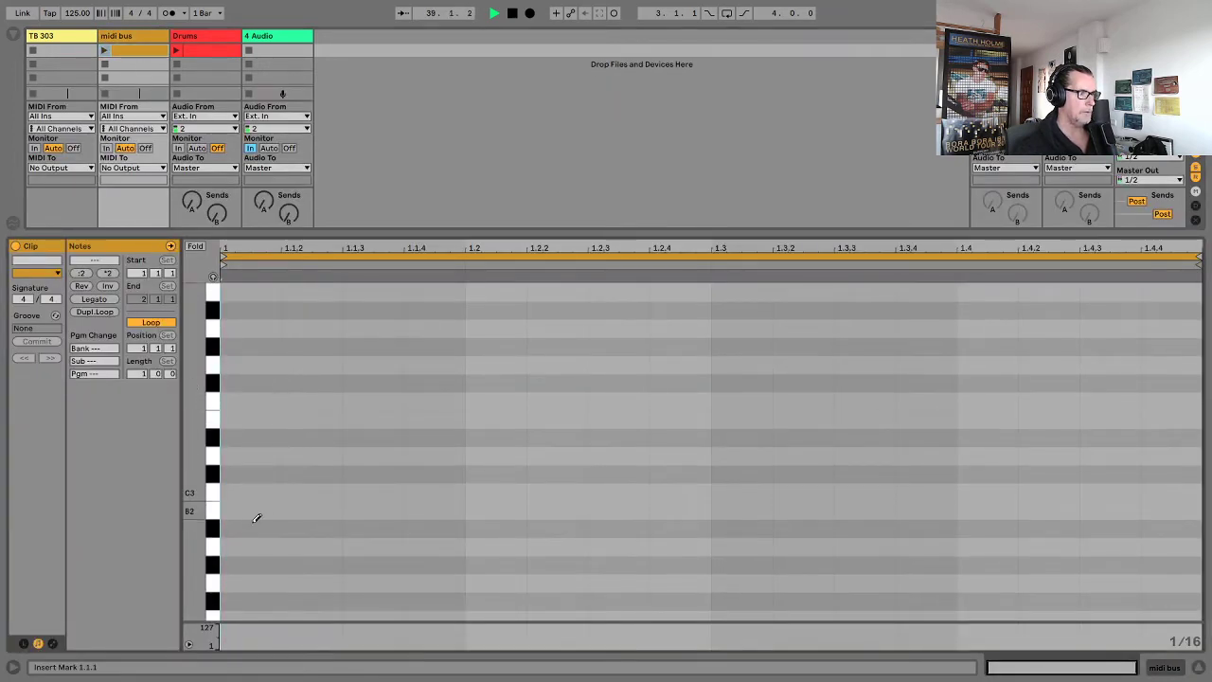
left_click(251, 491)
scroll(265, 465, "down", 1)
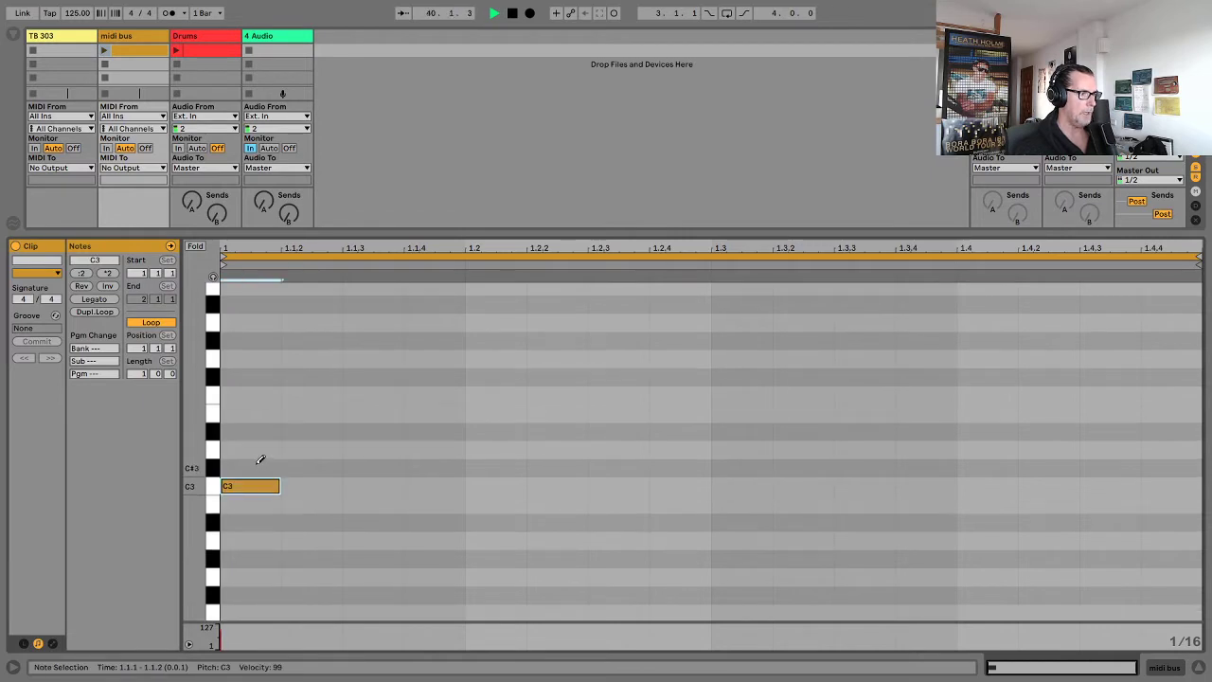
scroll(261, 460, "down", 2)
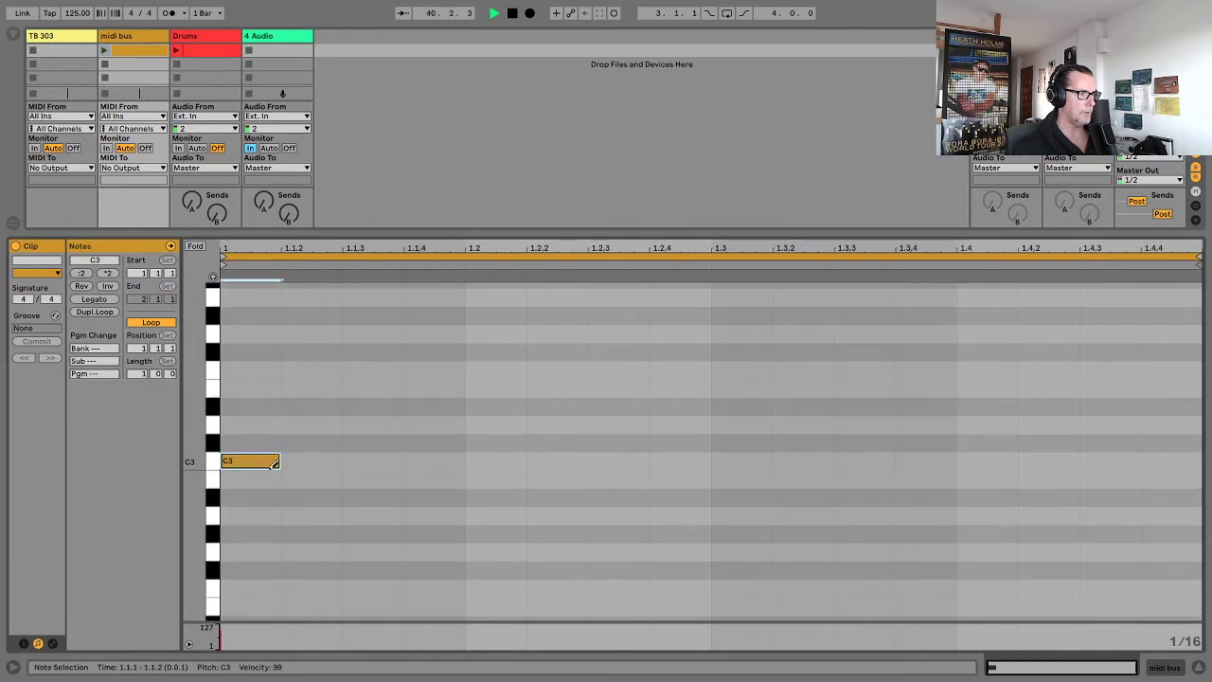
left_click(96, 299)
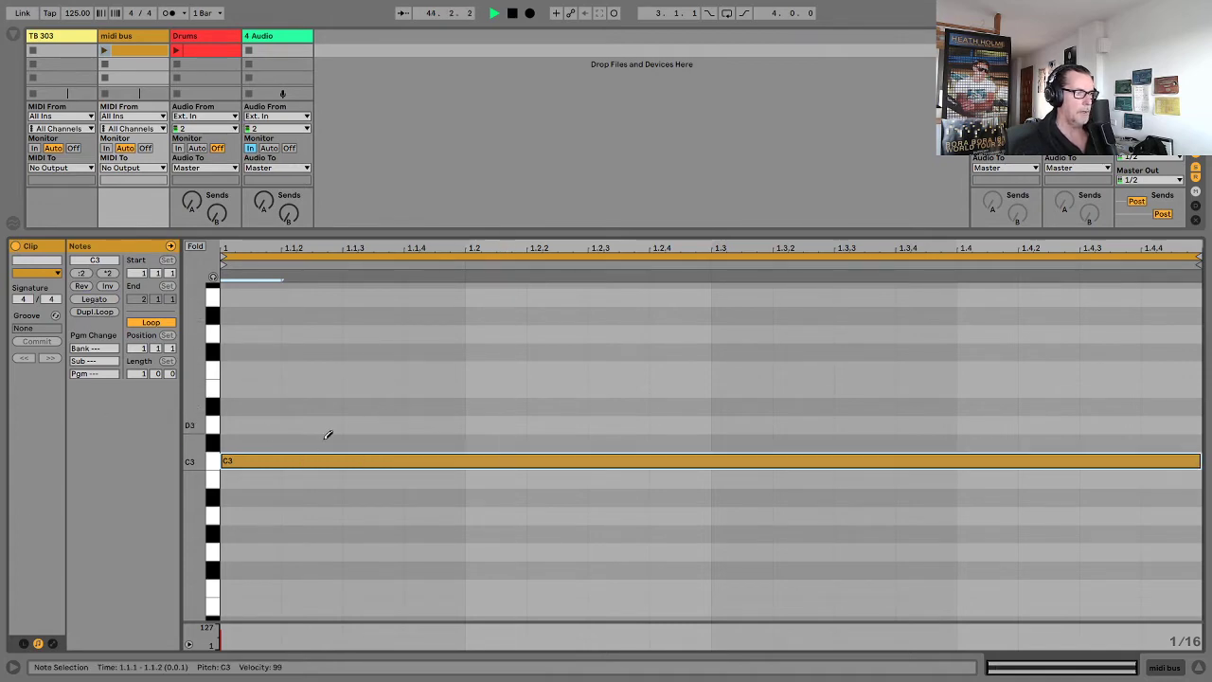
left_click(1199, 667)
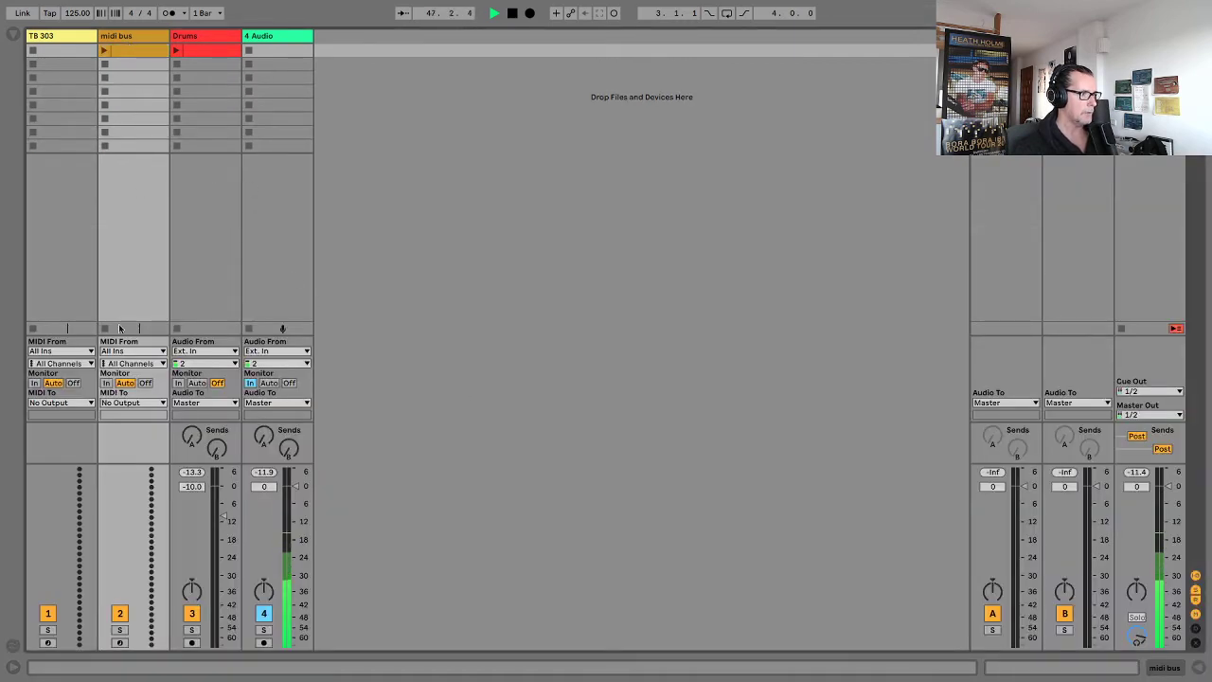
Route the midi bus track's MIDI output to TB 303, and have TB 303 receive from midi bus with monitoring set to In.
left_click(163, 403)
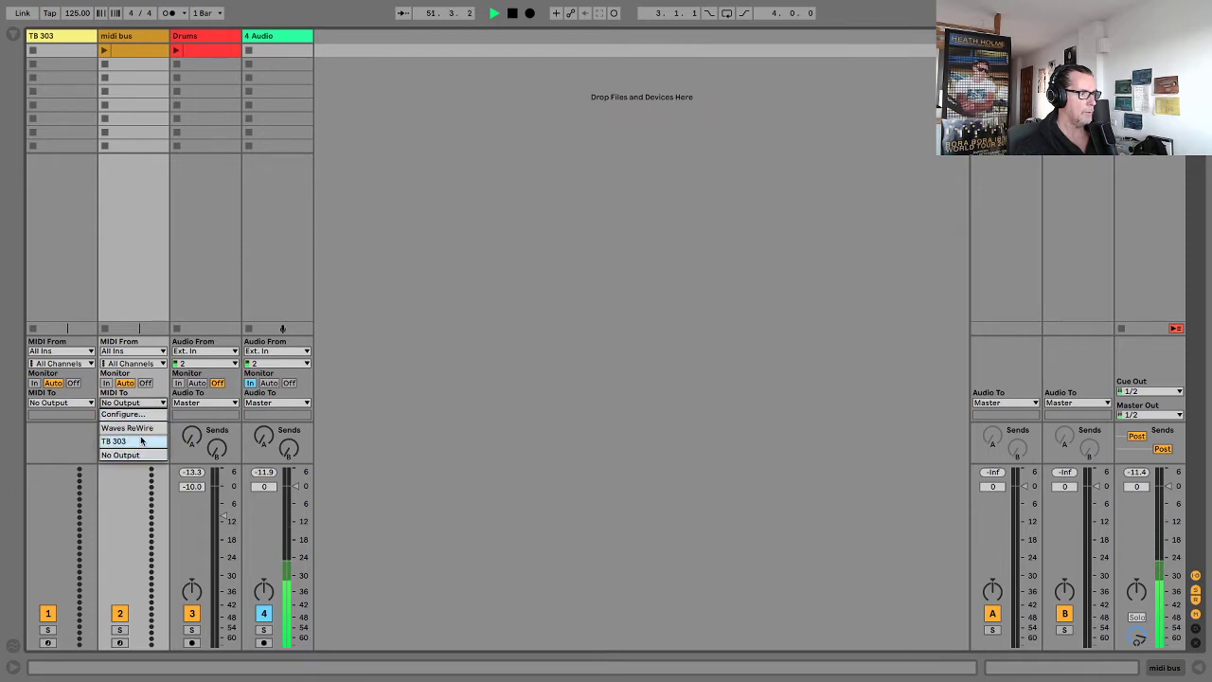
left_click(141, 443)
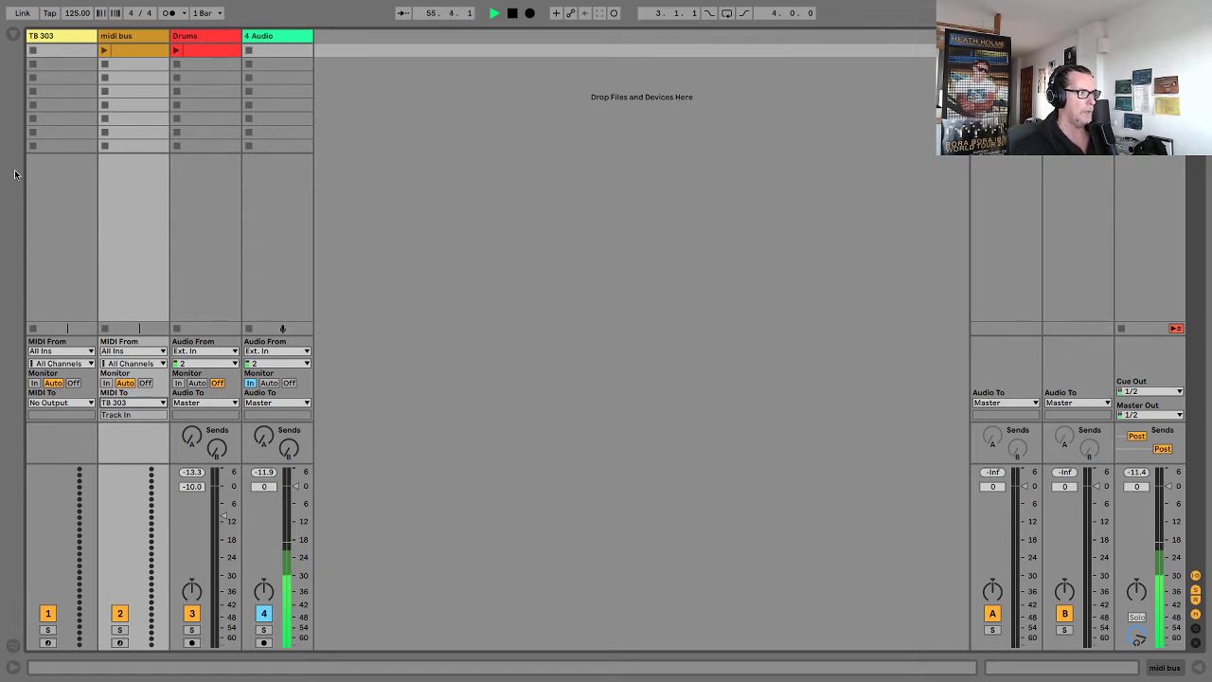
left_click(55, 38)
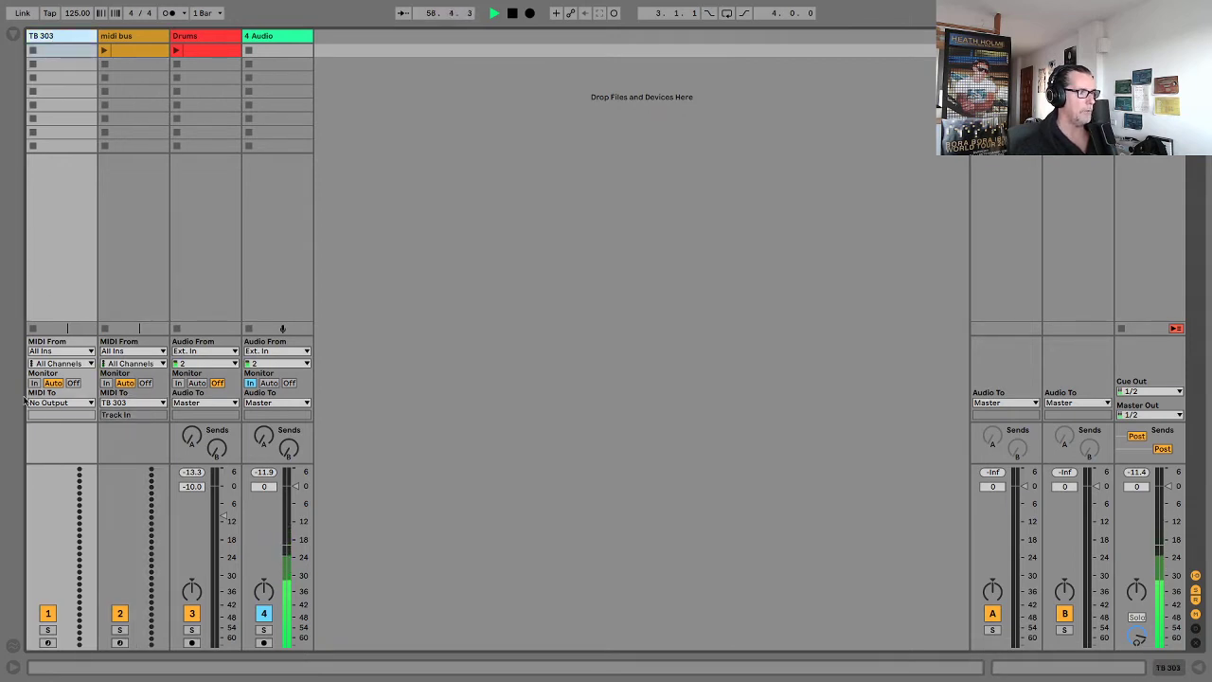
left_click(90, 351)
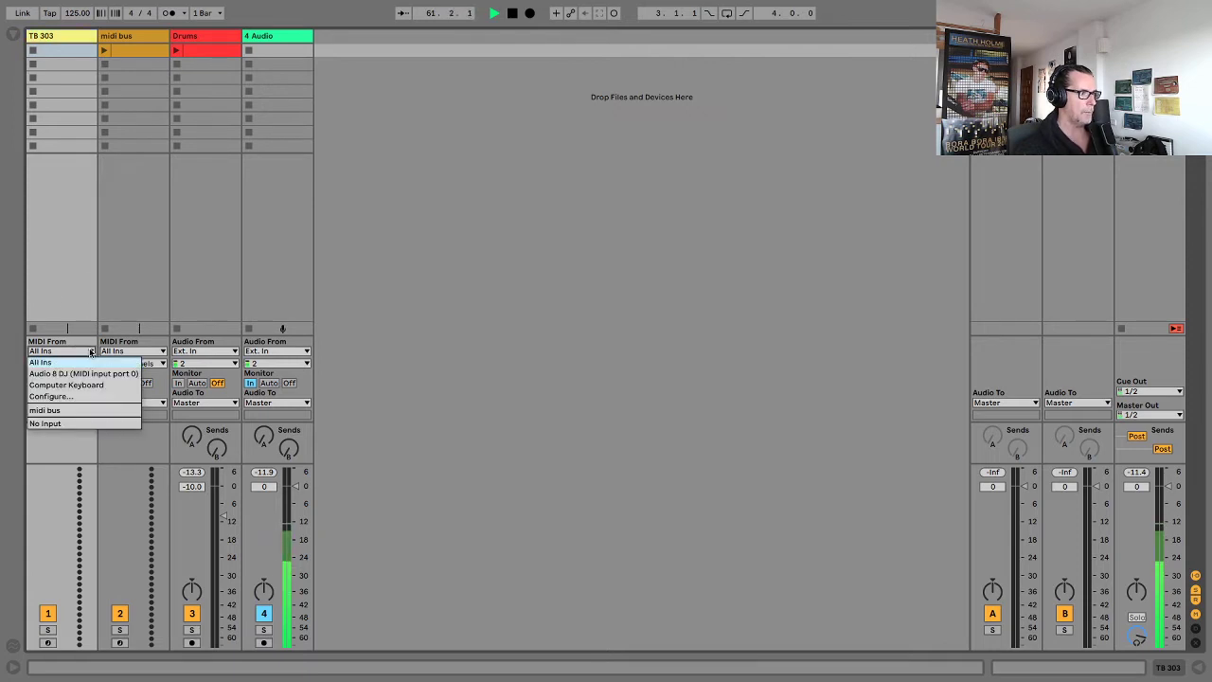
left_click(72, 411)
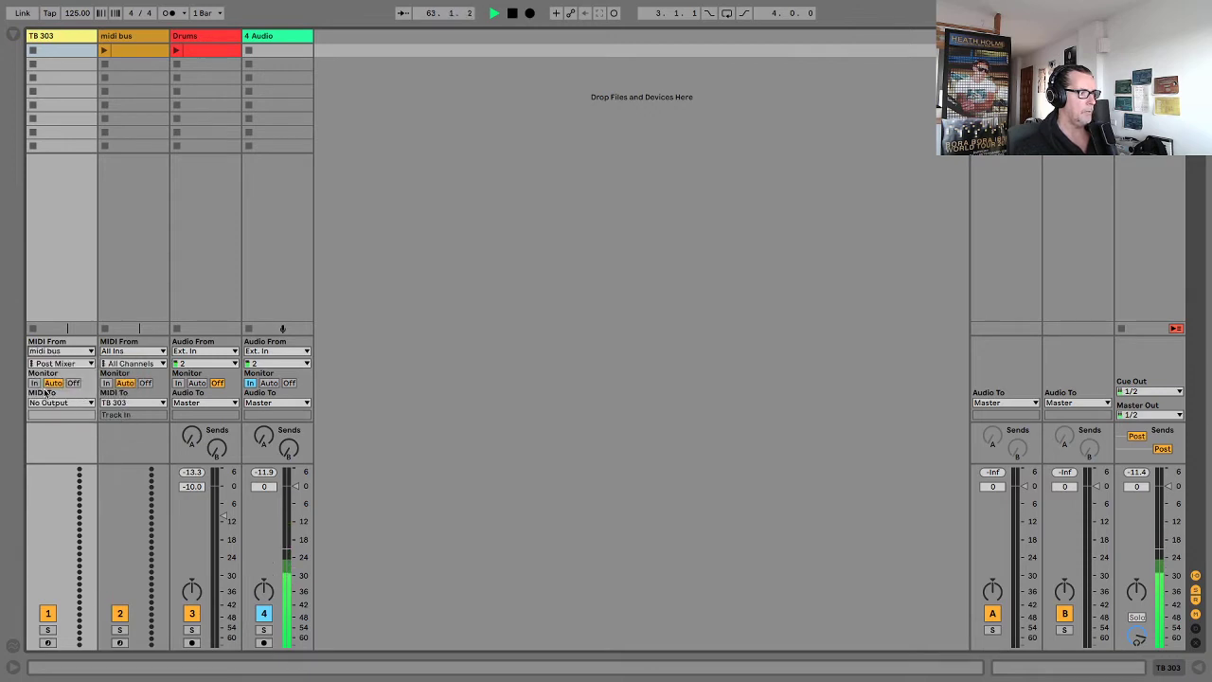
left_click(35, 383)
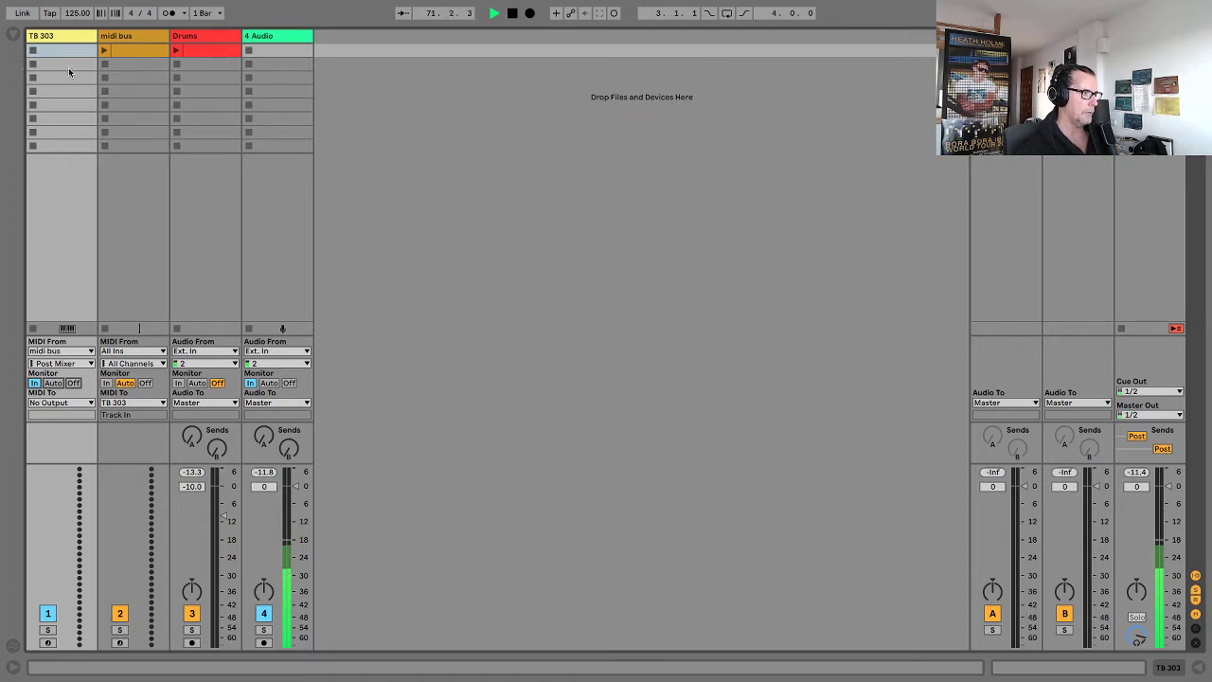
Load the Analog instrument onto the TB 303 track.
left_click(10, 38)
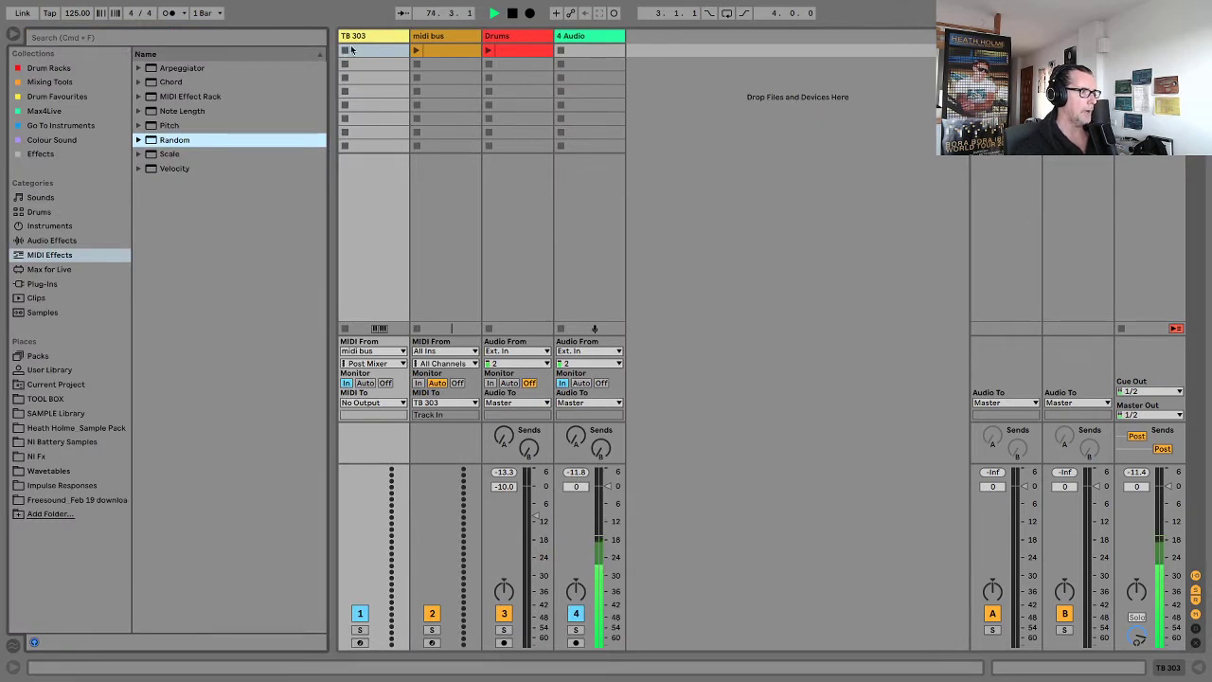
left_click_drag(332, 47, 294, 45)
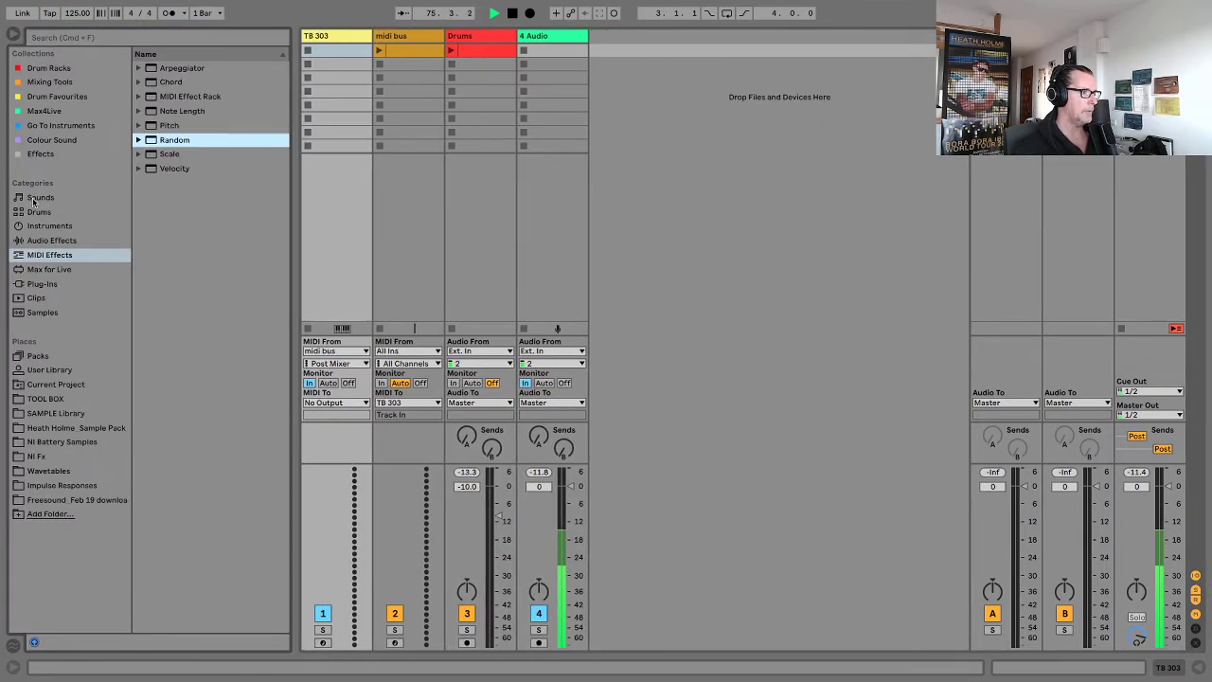
left_click(42, 225)
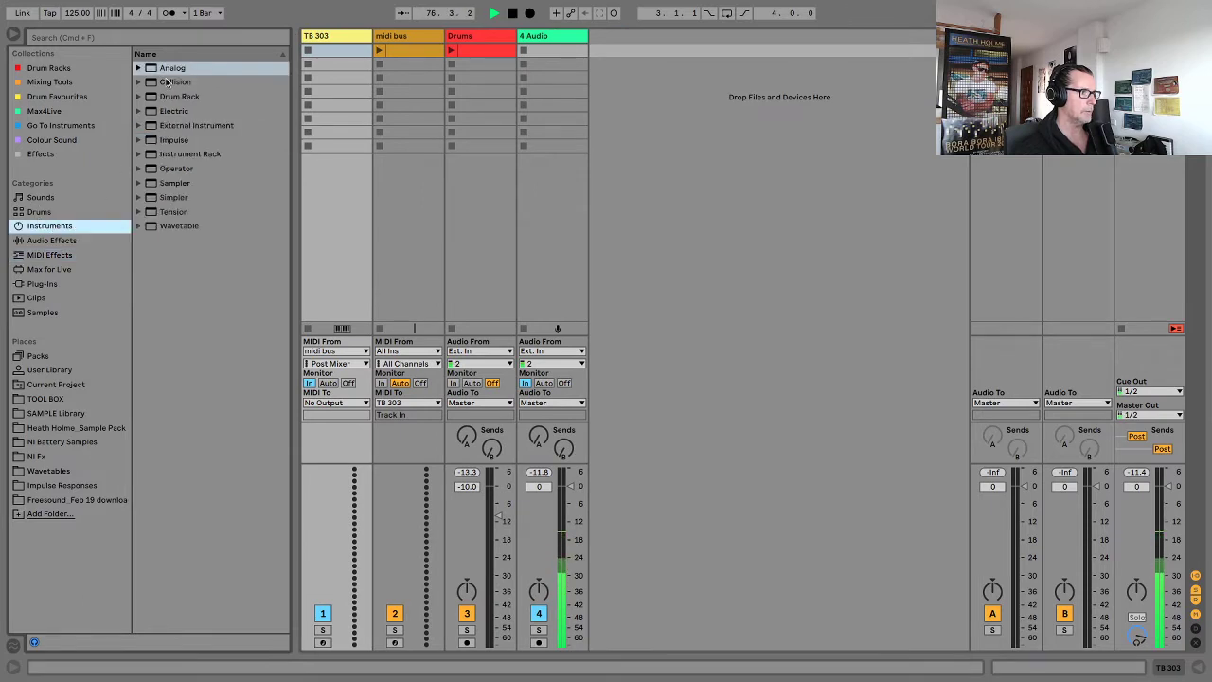
left_click(170, 70)
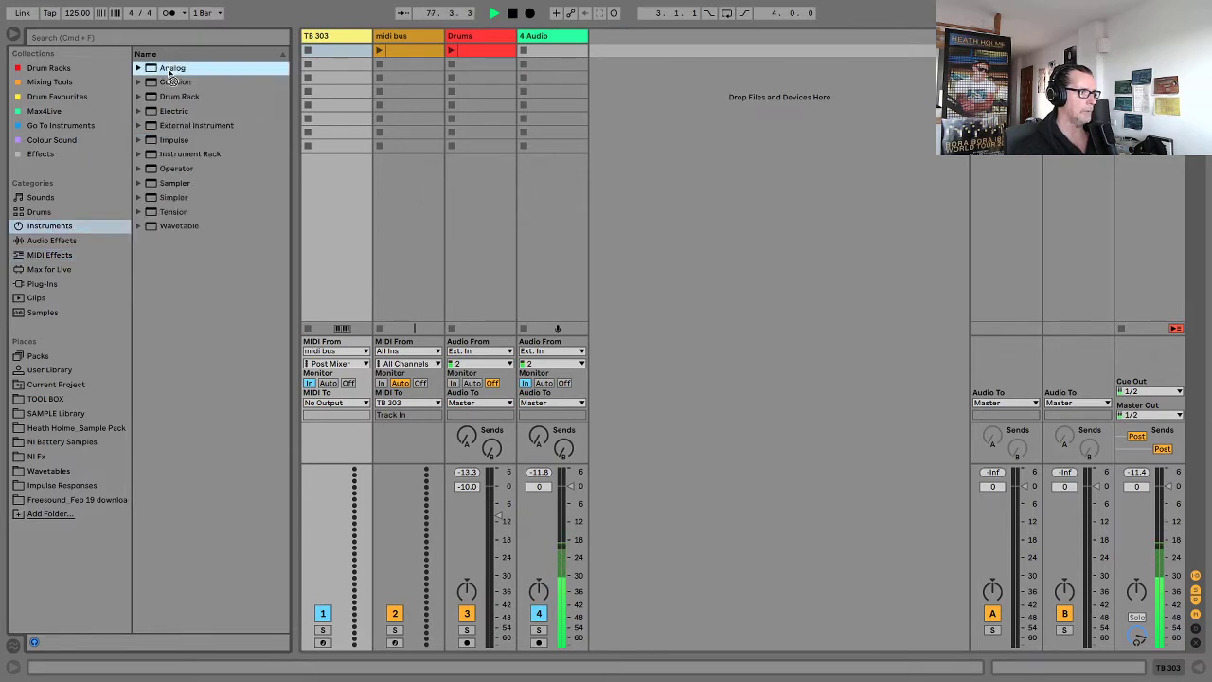
left_click_drag(171, 72, 342, 60)
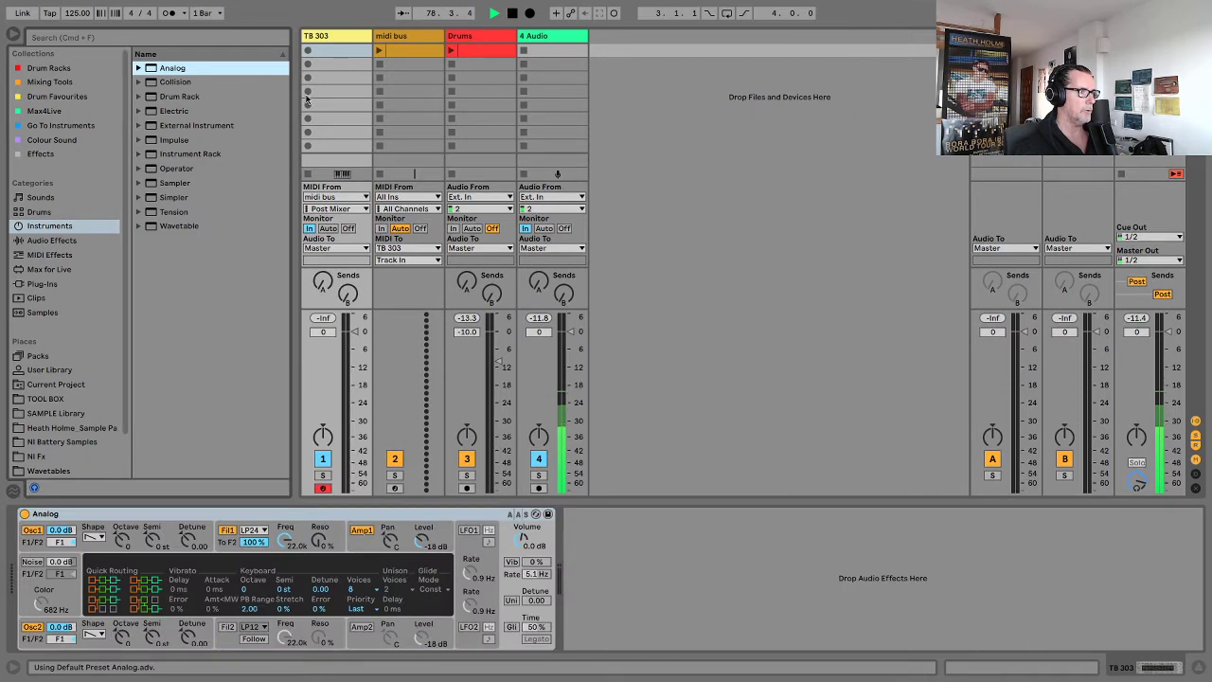
Find the Mono Sequencer Max MIDI effect by searching "mono seq" and load it onto the midi bus track.
left_click(49, 272)
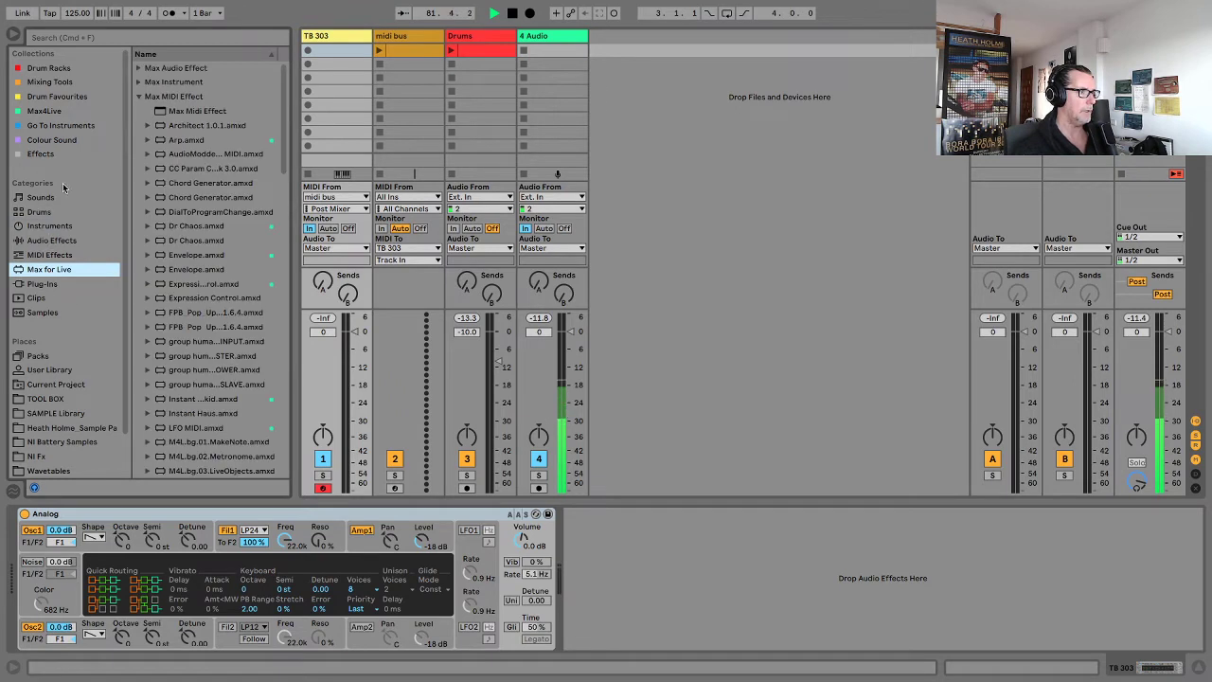
left_click(140, 98)
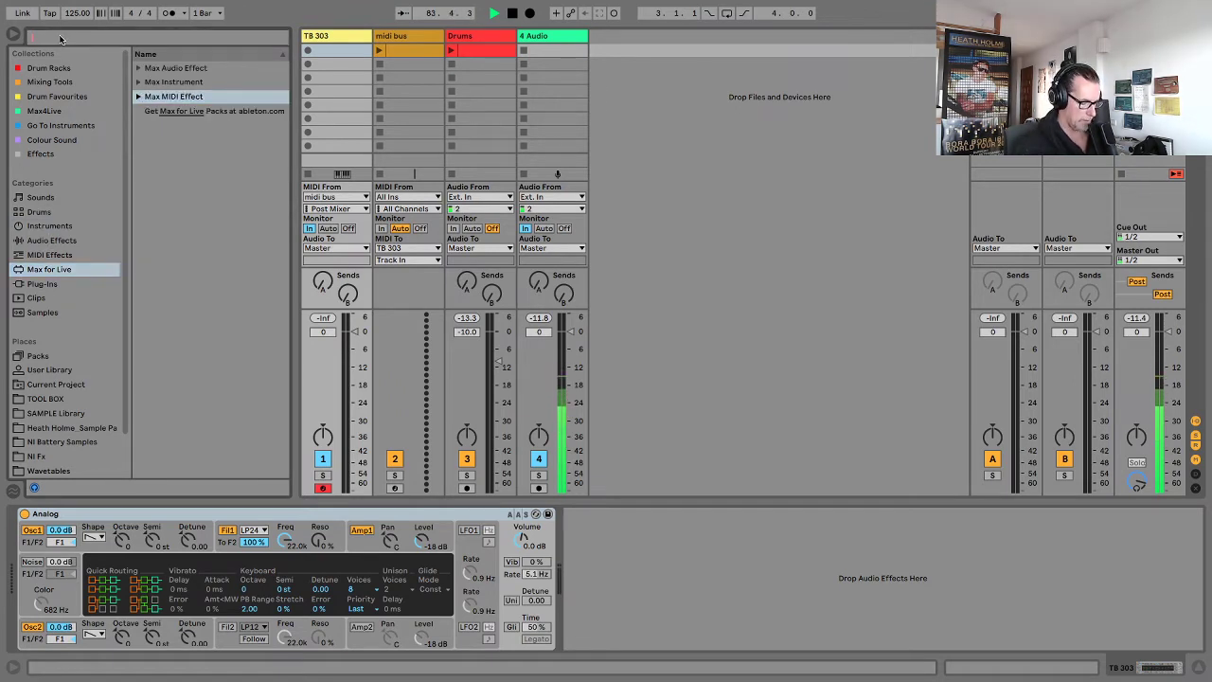
type("mono s")
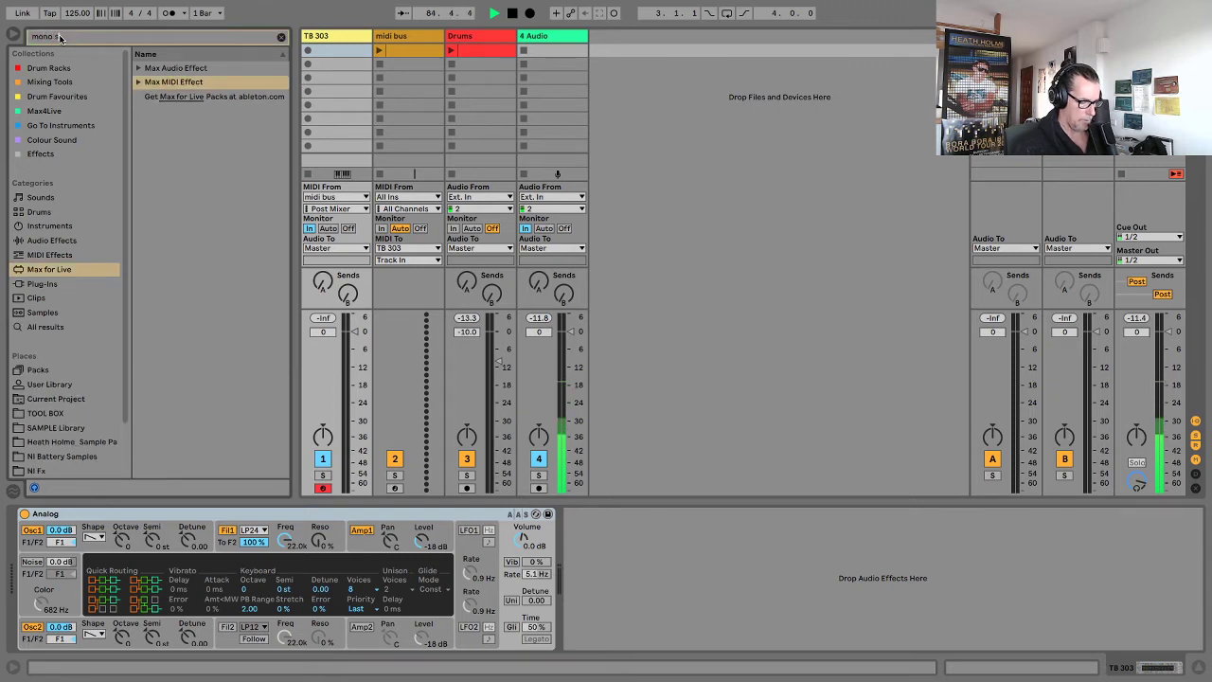
type("eq")
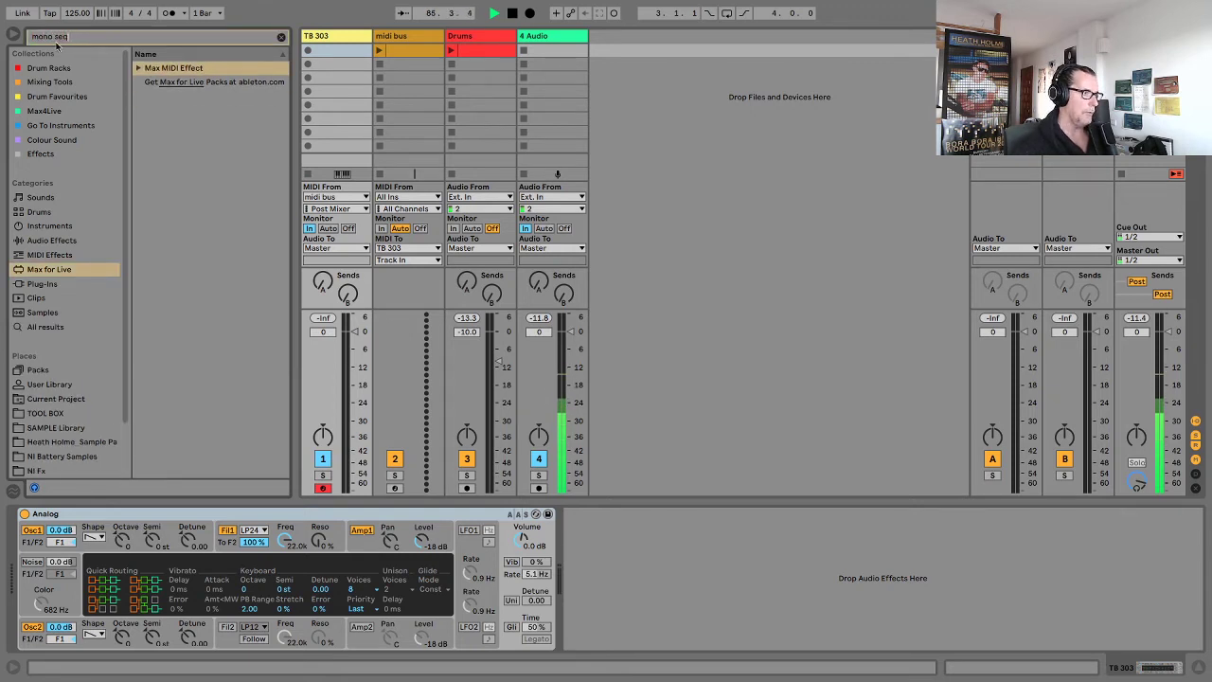
left_click(138, 69)
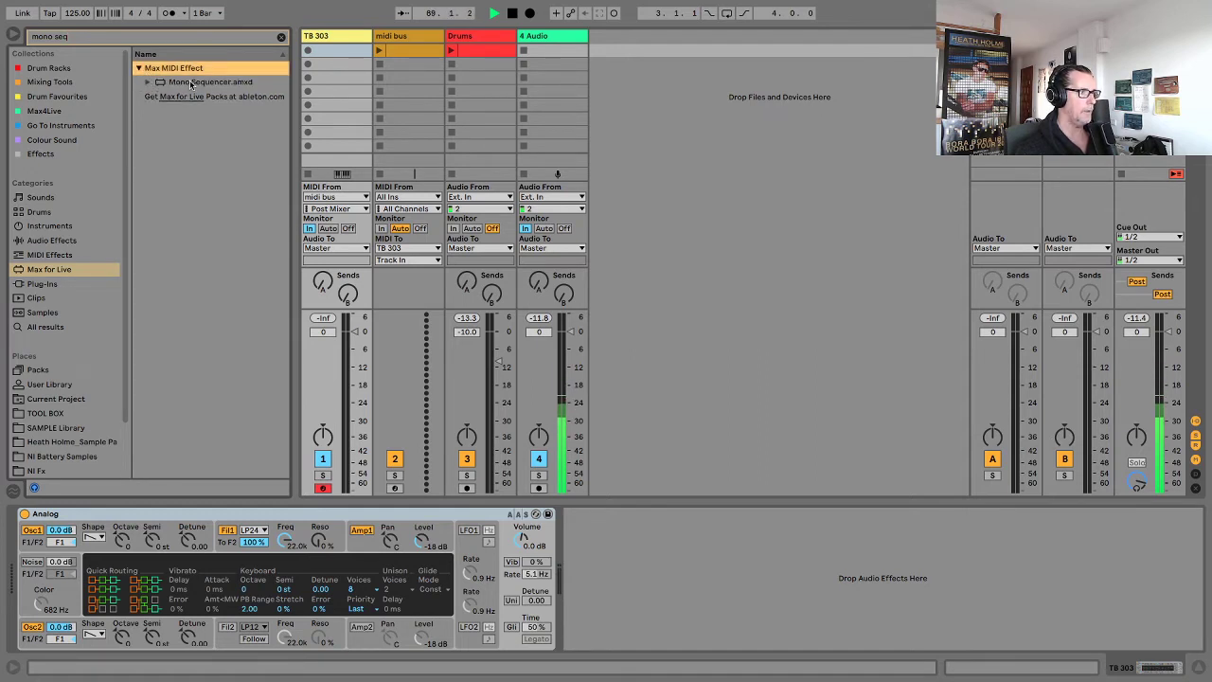
left_click_drag(193, 86, 409, 62)
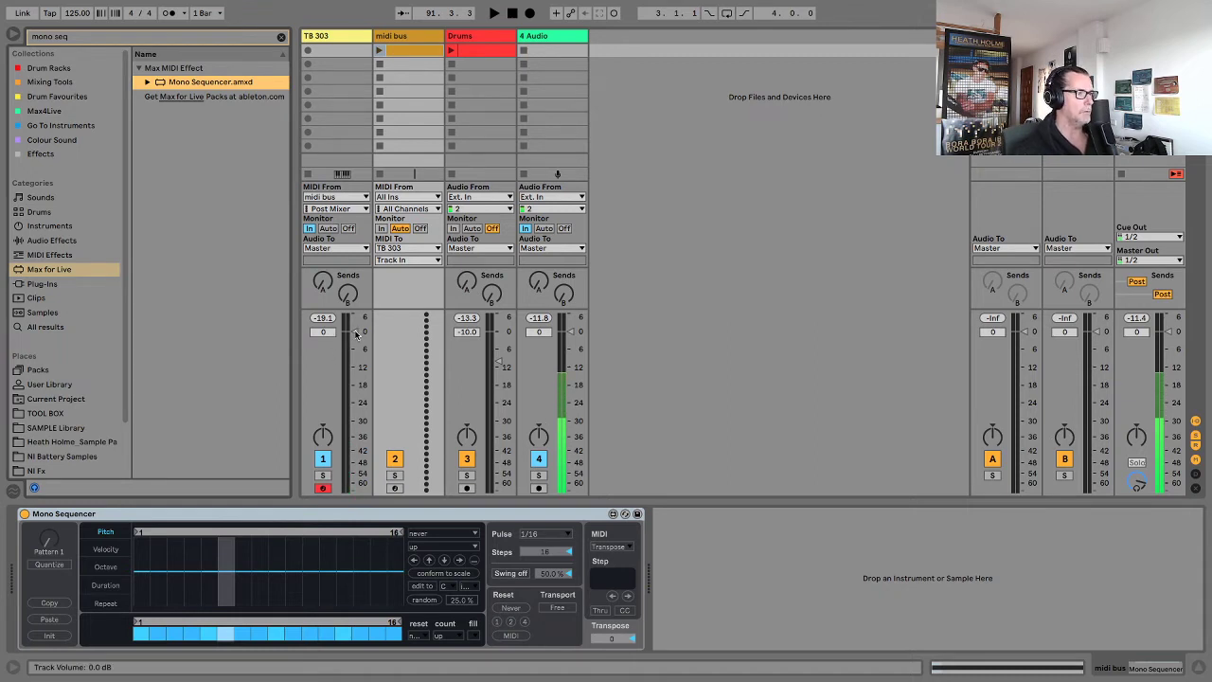
Lower the TB 303 track volume to -7.7 dB and hide the browser, keeping the midi bus track selected.
left_click_drag(356, 333, 356, 352)
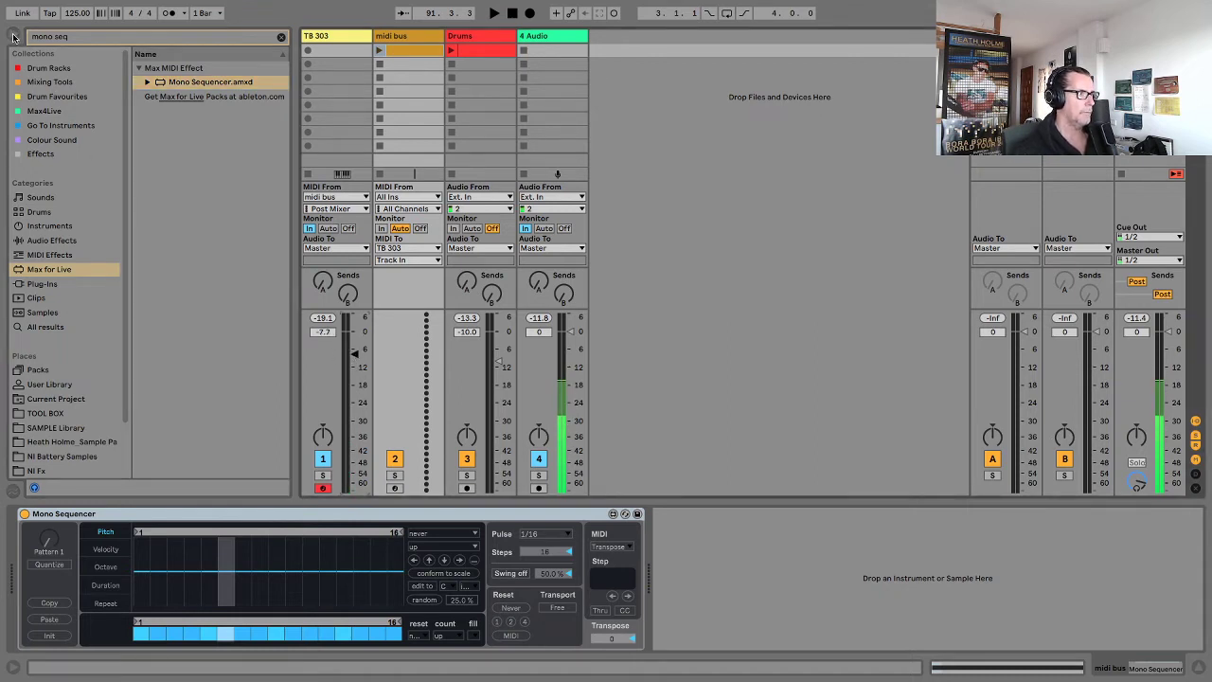
left_click(14, 37)
left_click(130, 35)
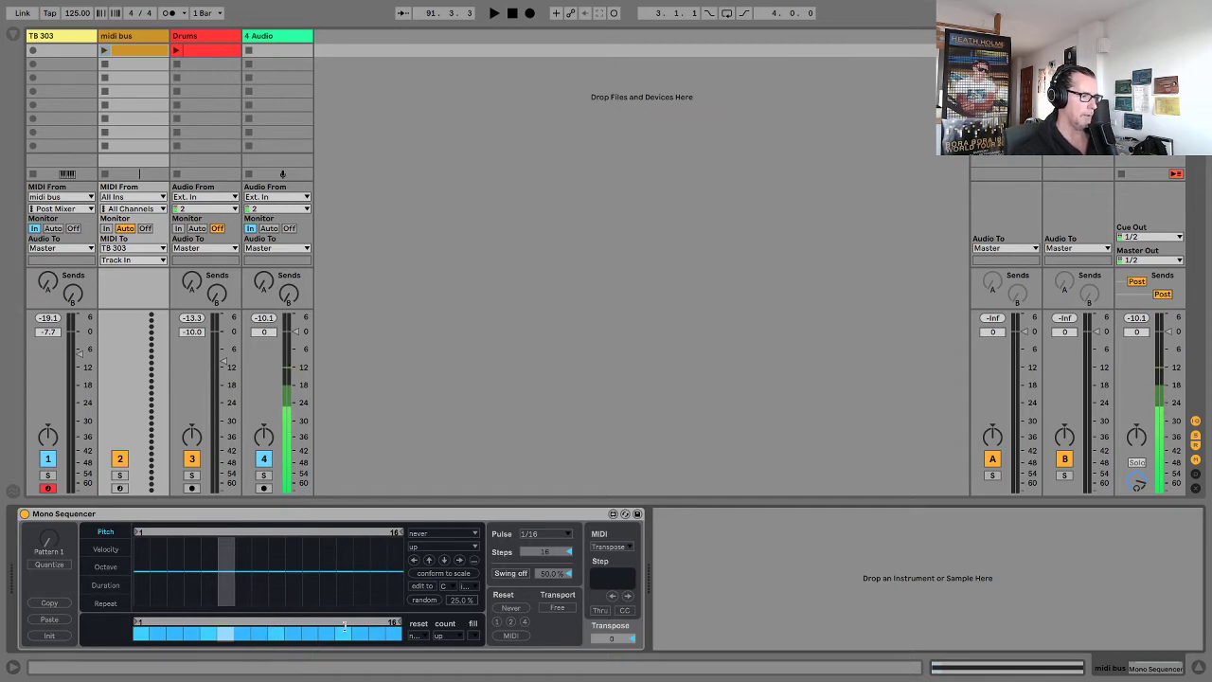
Shorten the Mono Sequencer's trigger row to 9 steps and switch off steps 5 and 8 while the midi bus clip plays.
left_click_drag(394, 622, 281, 622)
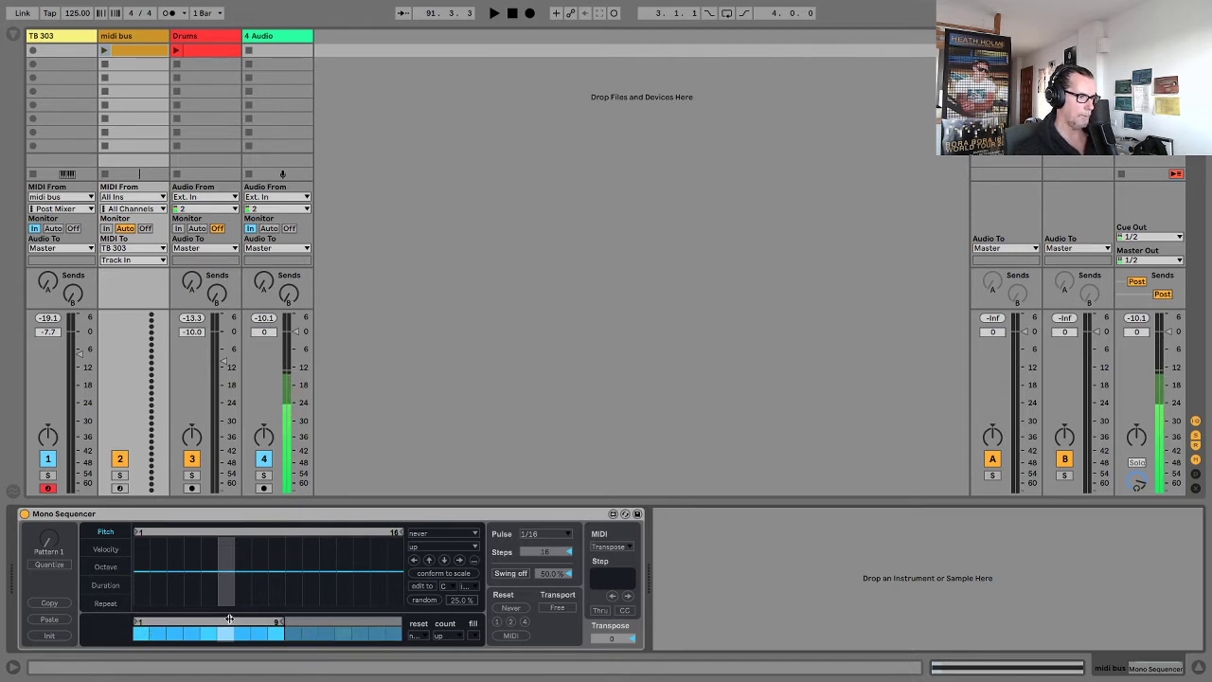
left_click(105, 50)
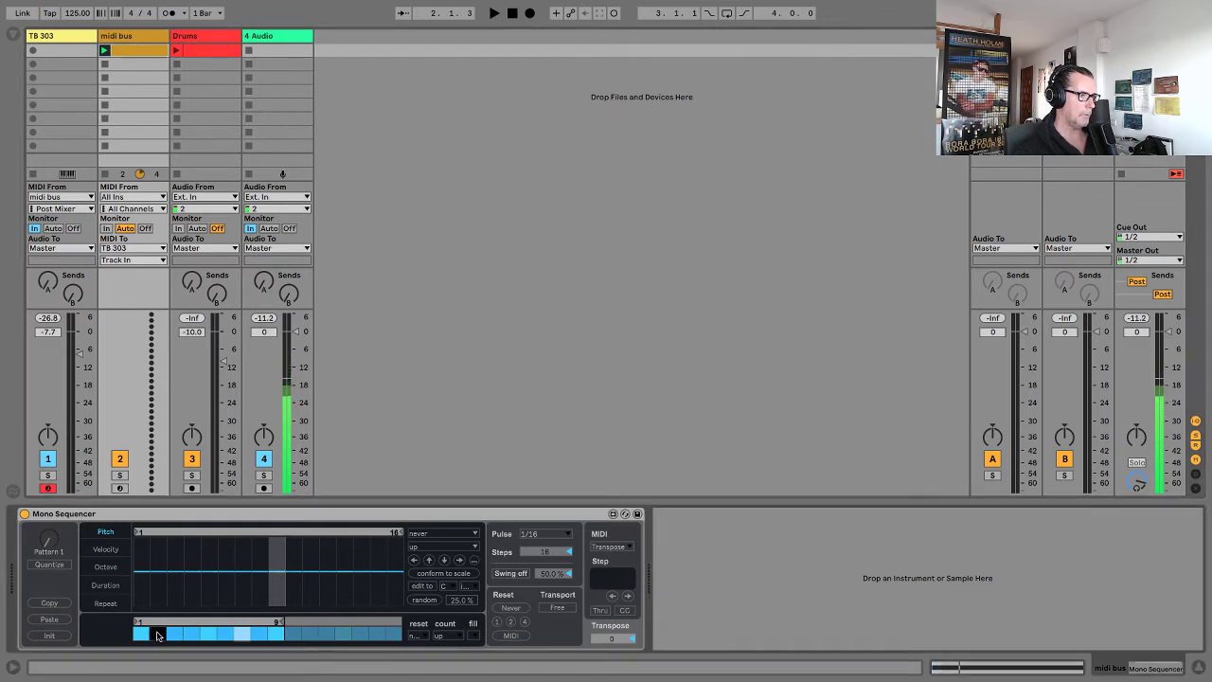
key("space")
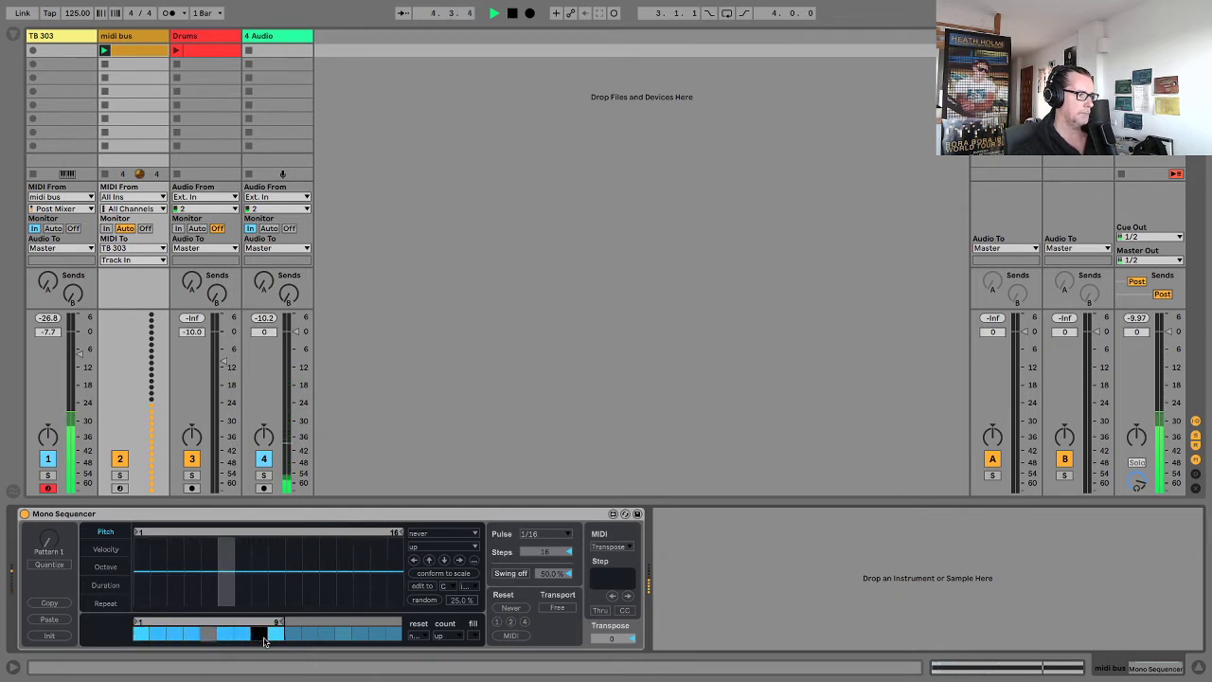
left_click(158, 635)
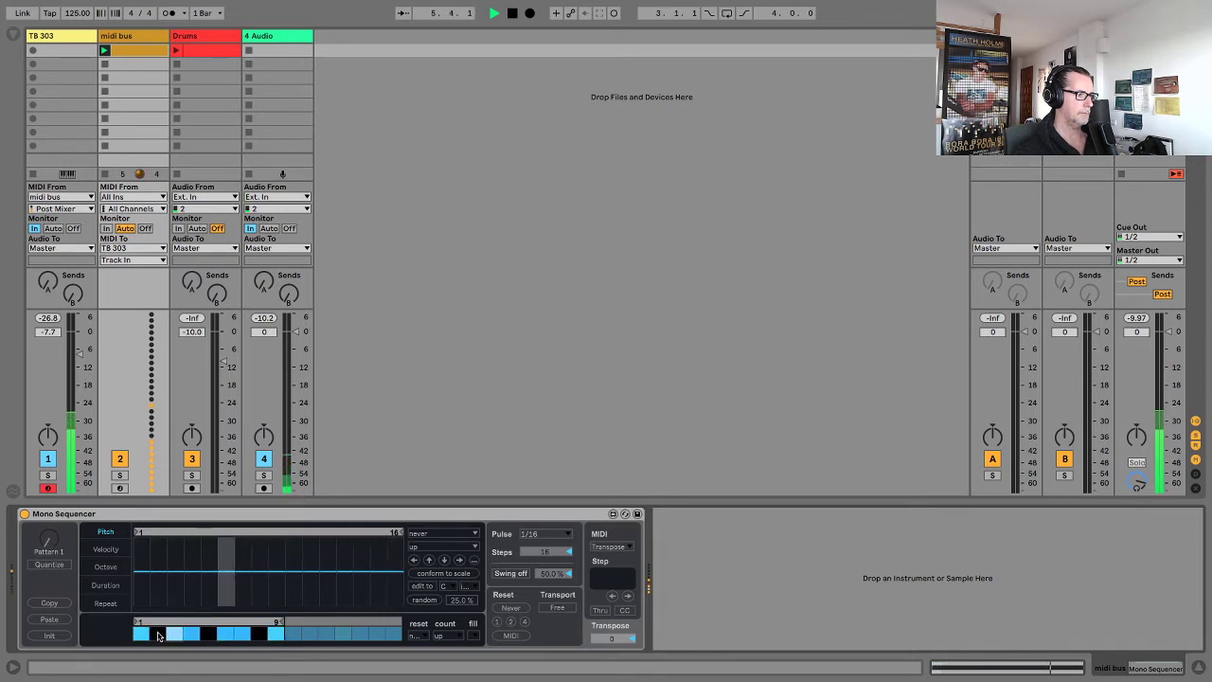
left_click(158, 636)
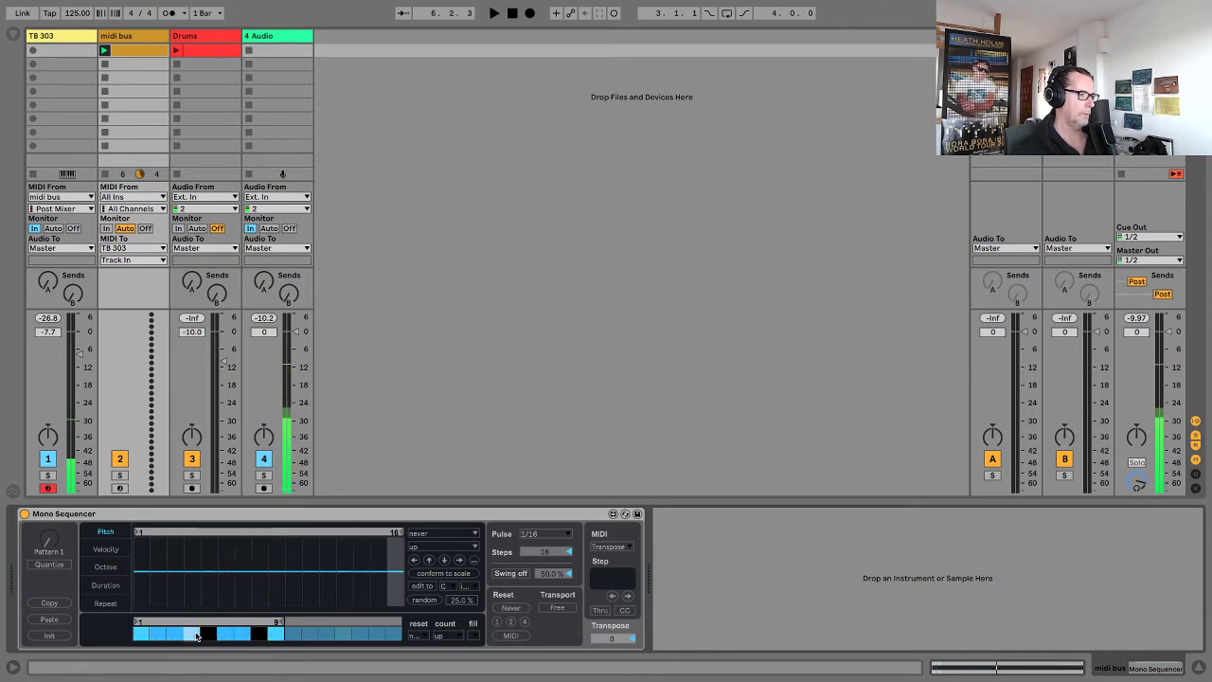
In the Duration lane, try a loop length of 11 steps, restore 16, and lower every step's duration to 0.
left_click(108, 551)
left_click(108, 566)
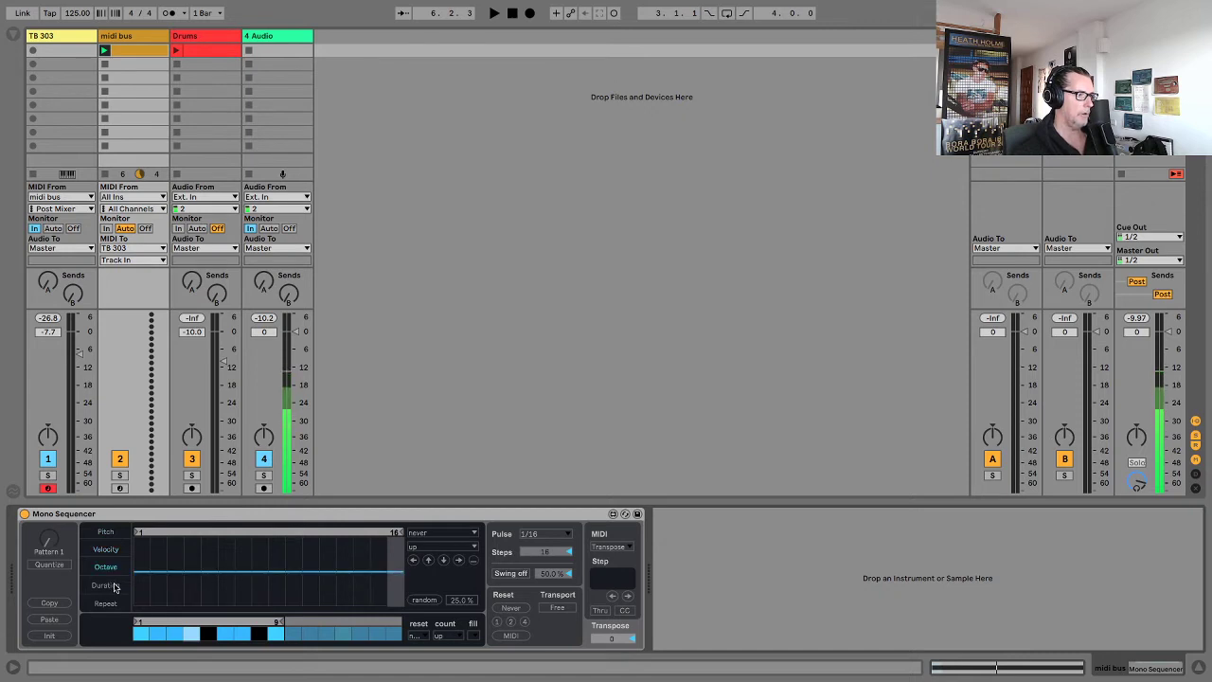
left_click(114, 588)
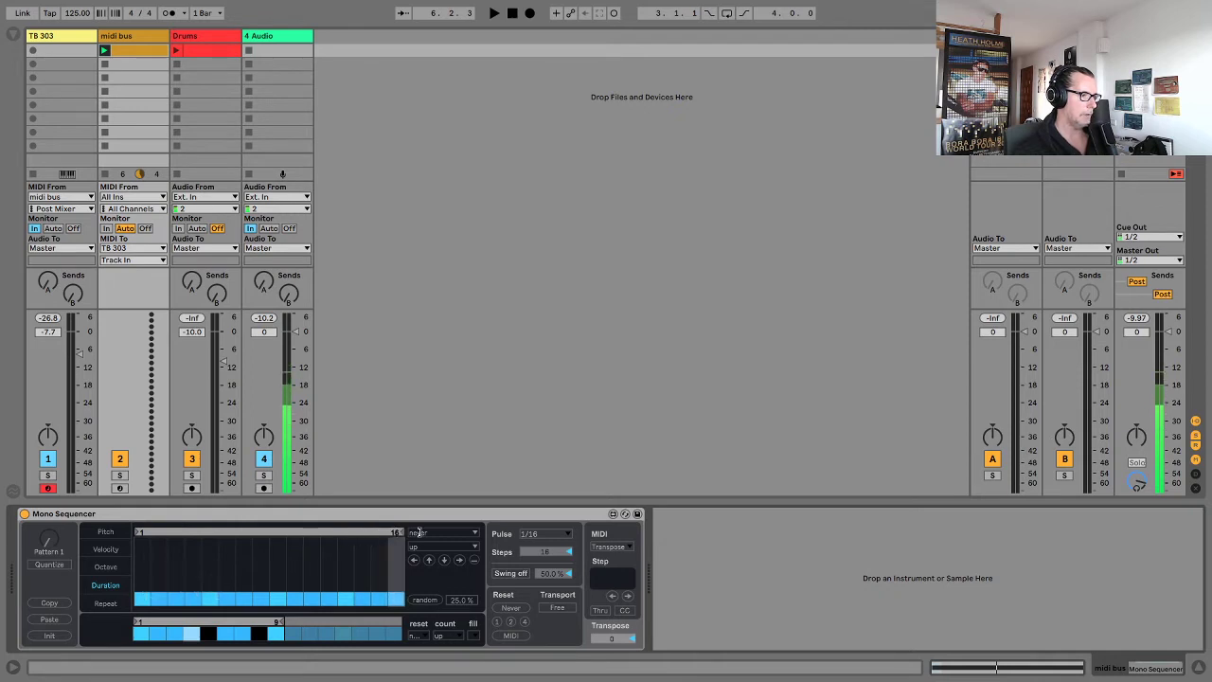
mouse_move(396, 532)
left_mouse_down()
mouse_move(277, 534)
mouse_move(318, 534)
left_mouse_up()
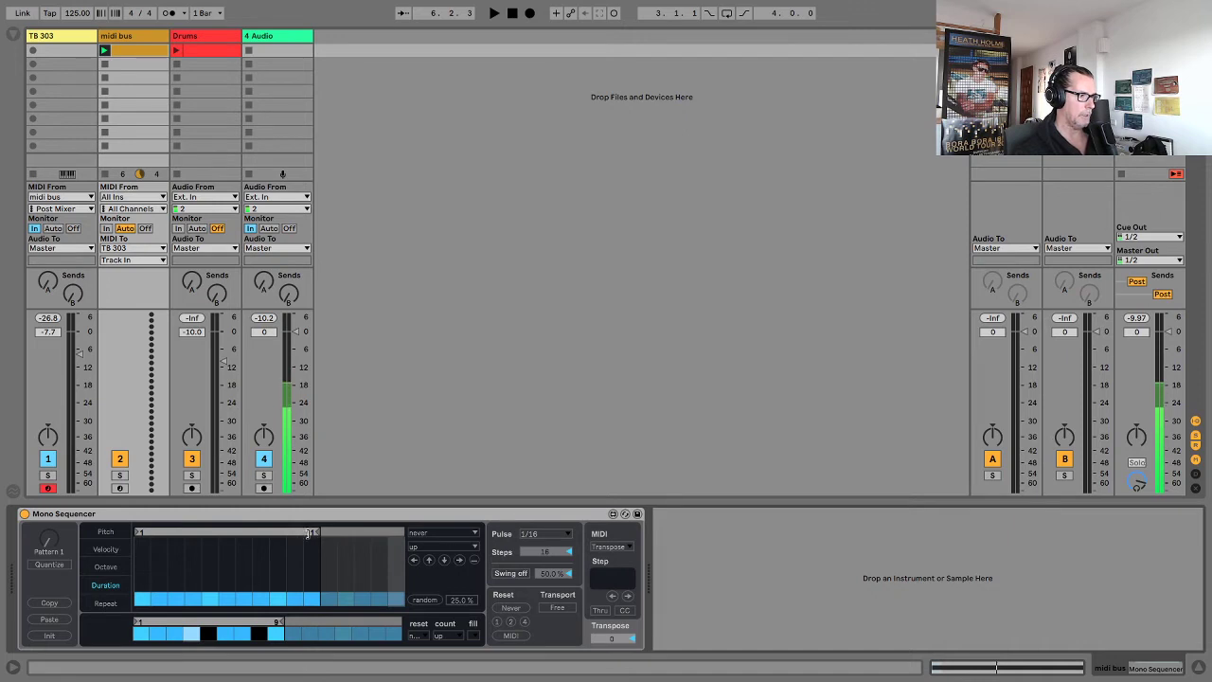
mouse_move(315, 531)
left_mouse_down()
mouse_move(246, 533)
mouse_move(397, 532)
left_mouse_up()
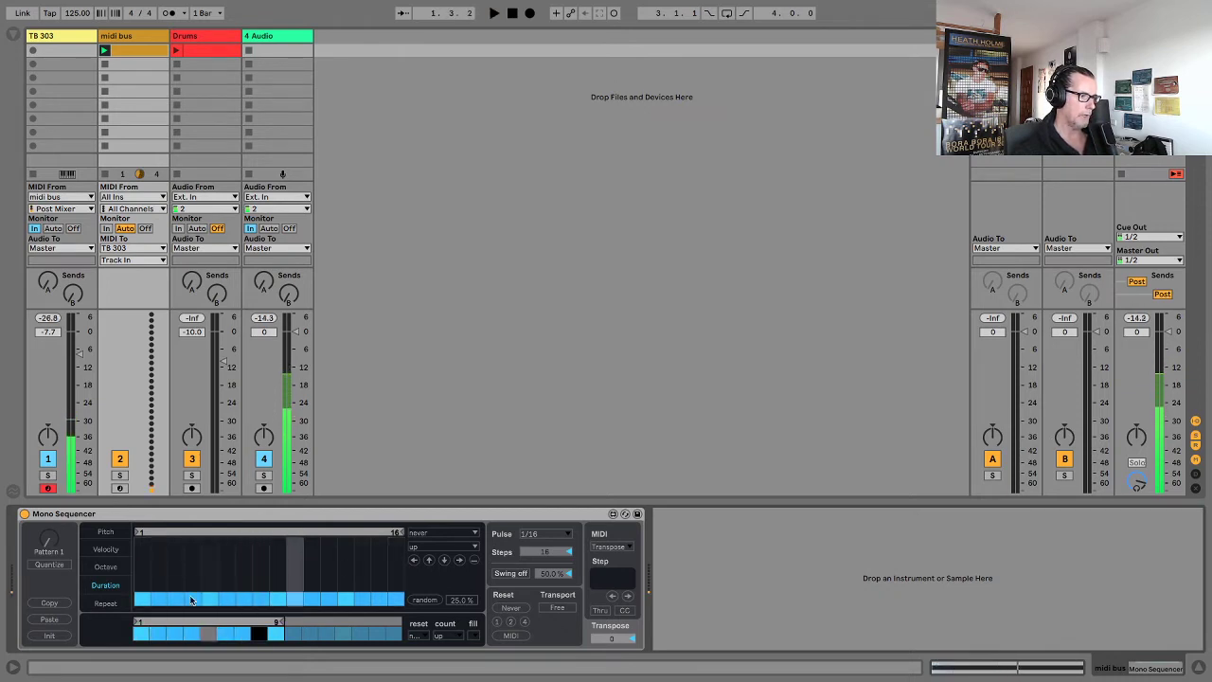
mouse_move(136, 595)
left_mouse_down()
mouse_move(389, 601)
mouse_move(403, 640)
left_mouse_up()
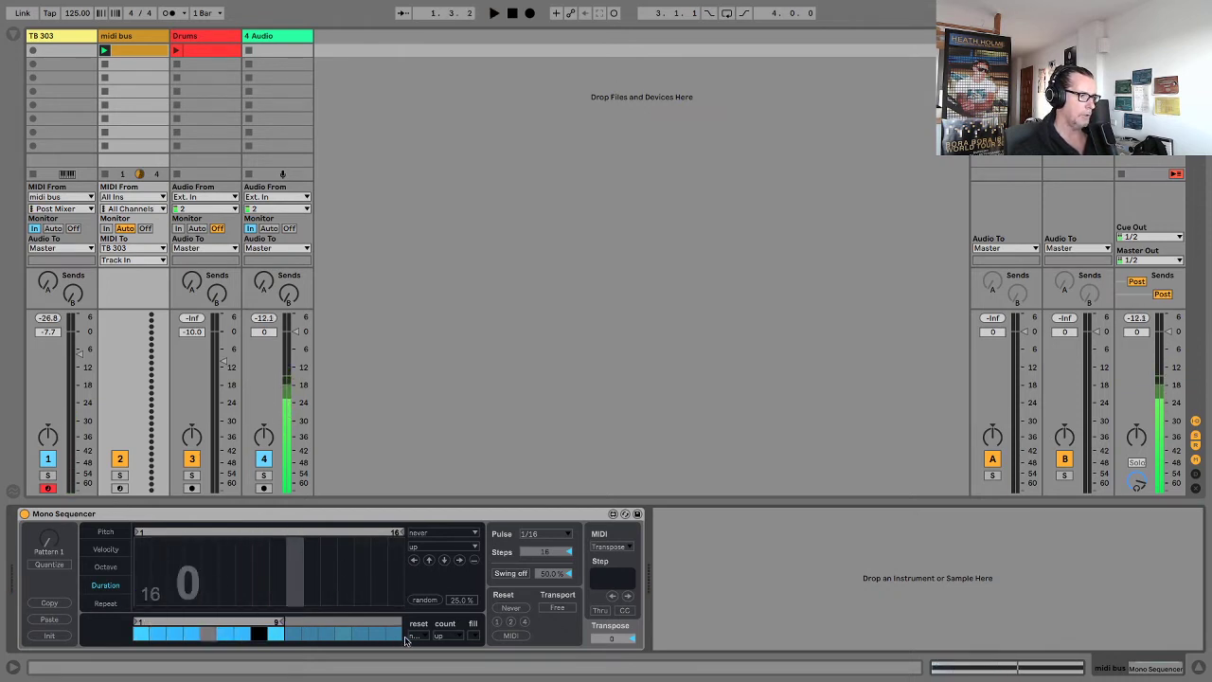
key("space")
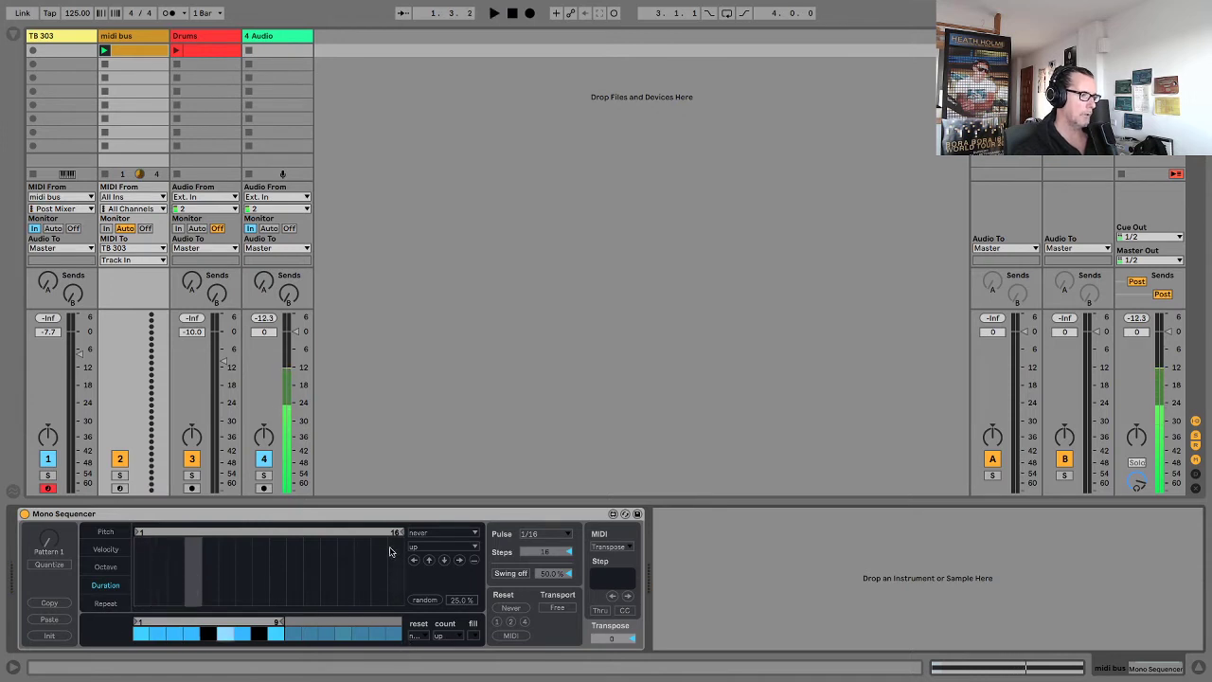
Shorten the Duration lane to 9 steps, draw varied durations across them, and audition the pattern.
left_click_drag(400, 532, 288, 536)
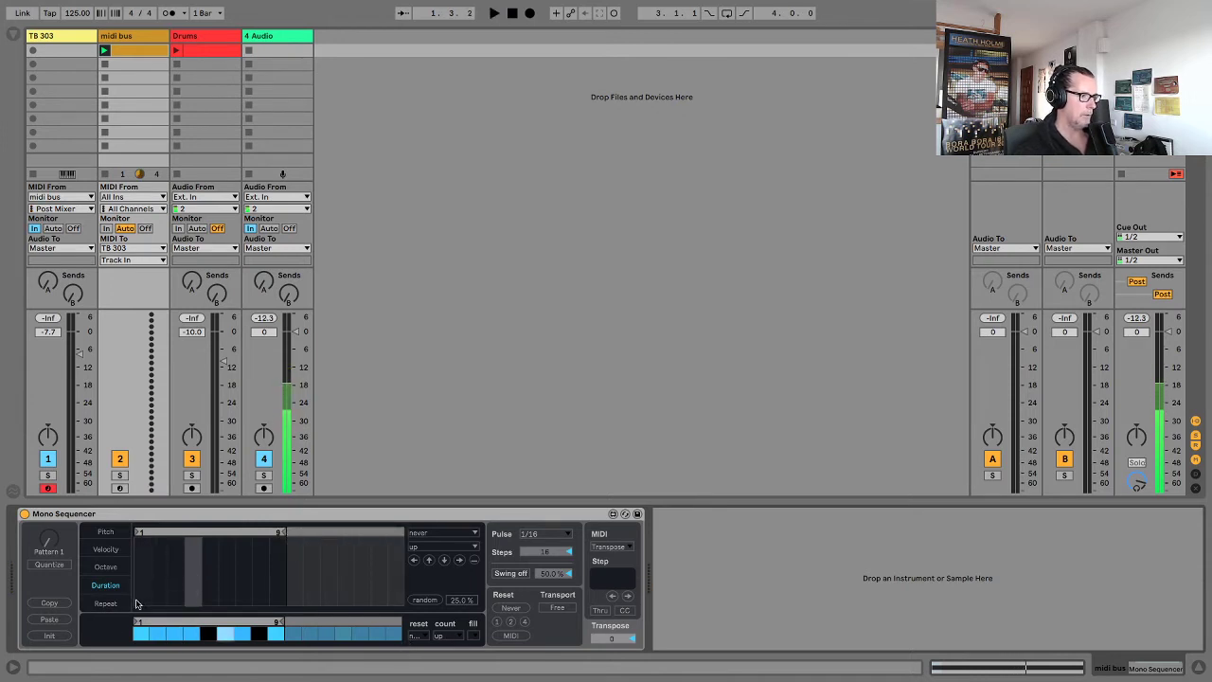
mouse_move(136, 603)
left_mouse_down()
mouse_move(144, 584)
mouse_move(197, 562)
mouse_move(259, 570)
mouse_move(280, 589)
left_mouse_up()
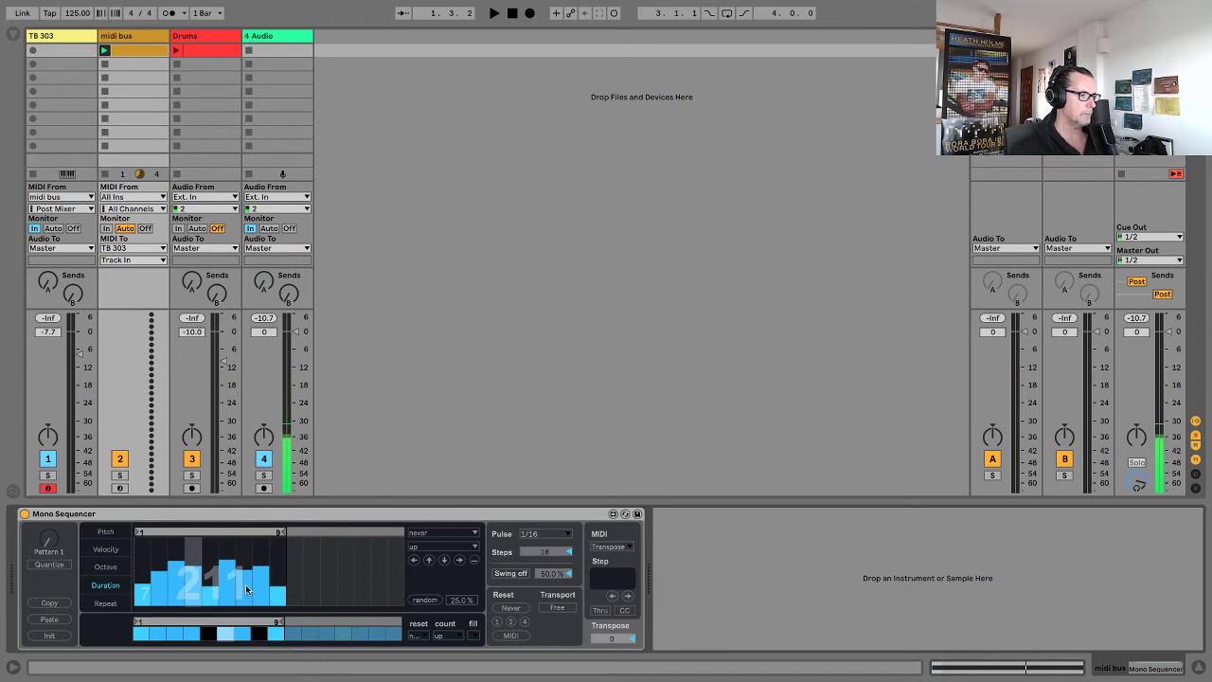
key("space")
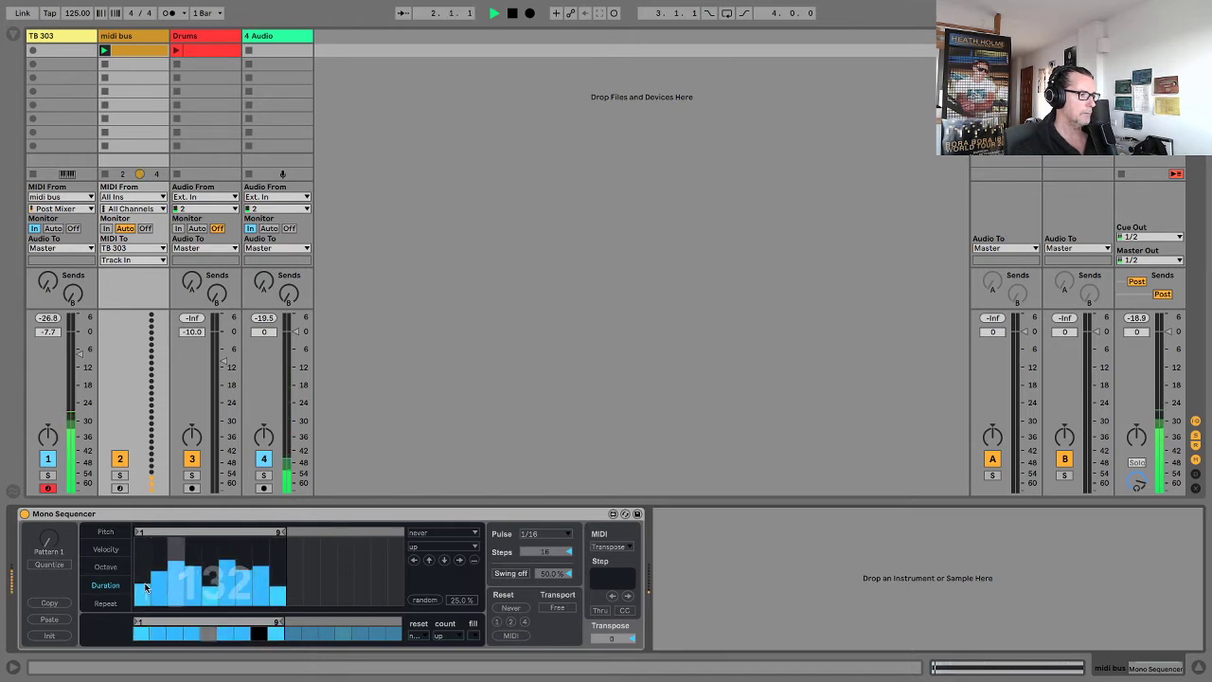
key("space")
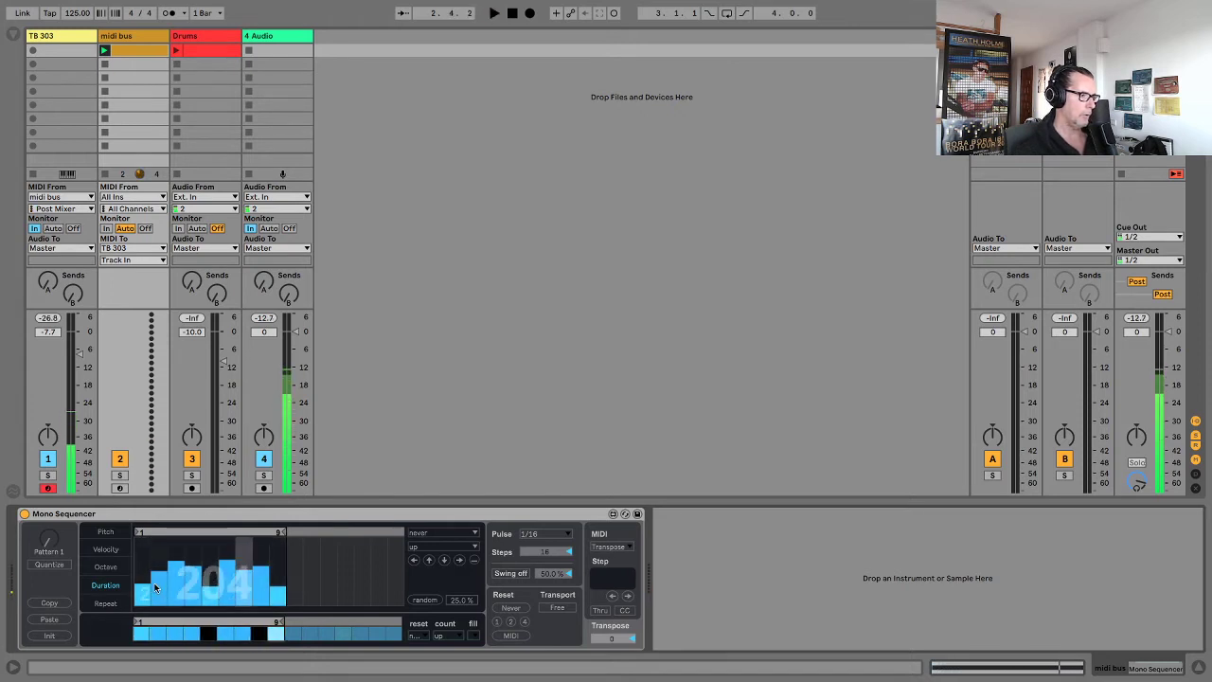
Shorten the Octave lane to 9 steps, draw octave shifts between -2 and +1 across them, and start playback.
left_click(107, 568)
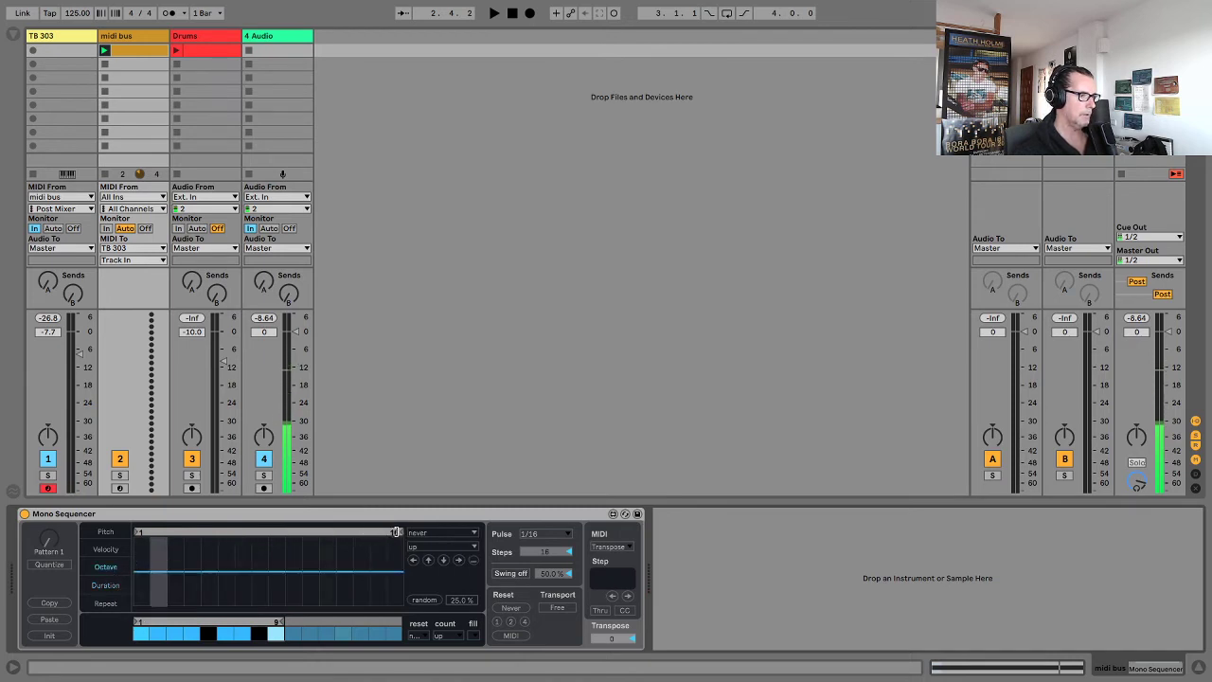
mouse_move(396, 532)
left_mouse_down()
mouse_move(260, 535)
mouse_move(279, 535)
left_mouse_up()
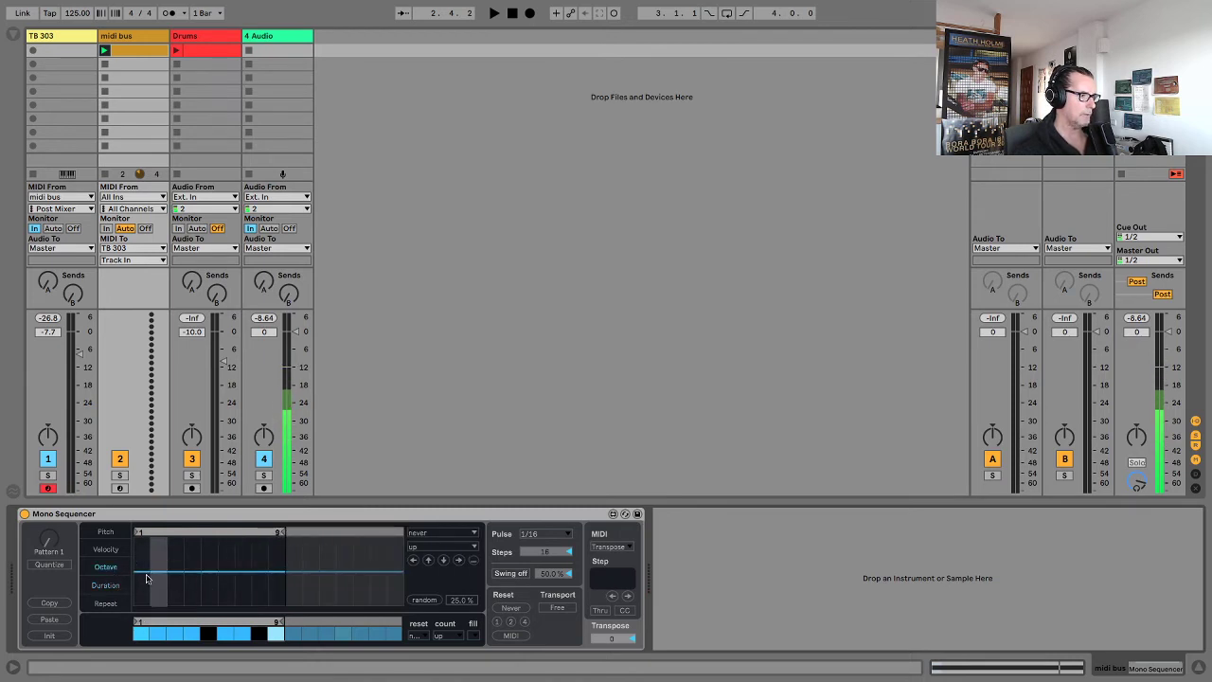
mouse_move(147, 579)
left_mouse_down()
mouse_move(180, 592)
mouse_move(206, 575)
mouse_move(251, 587)
mouse_move(273, 570)
mouse_move(227, 597)
left_mouse_up()
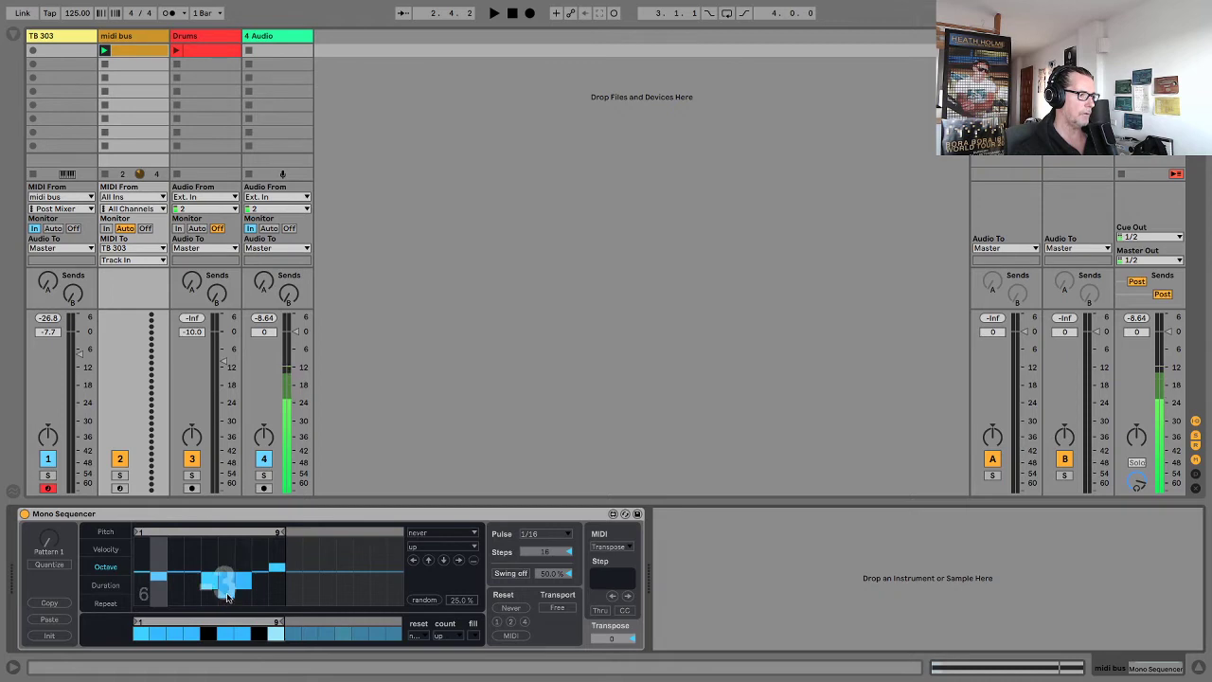
key("space")
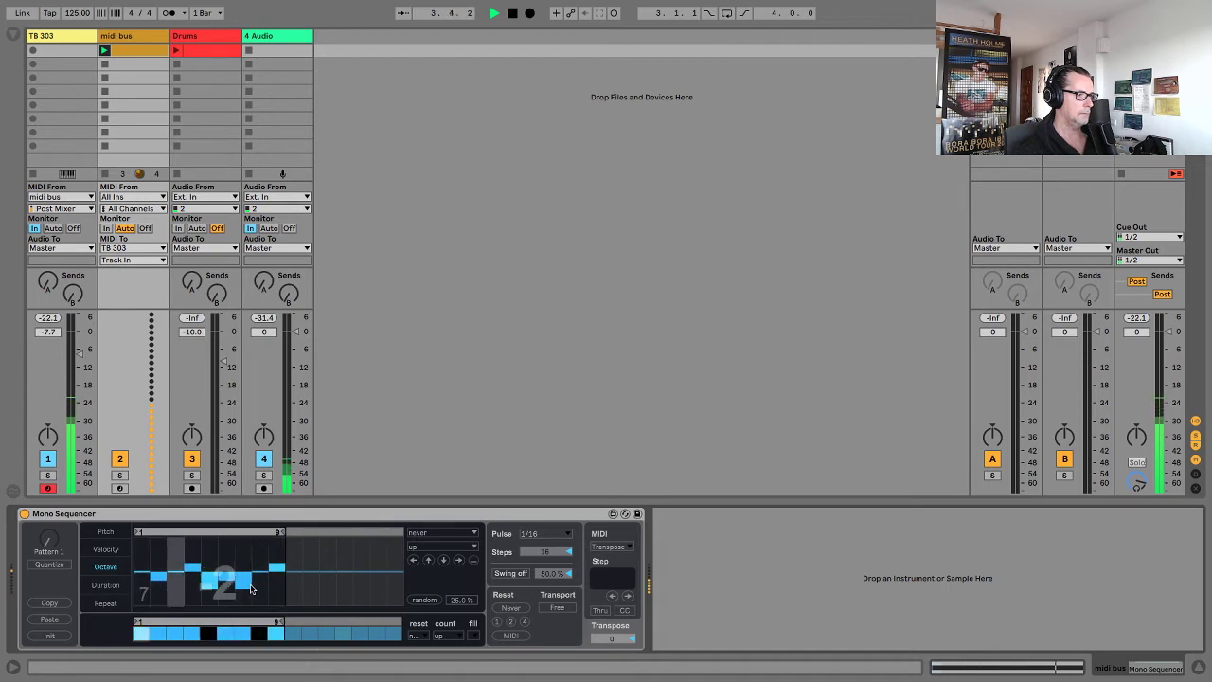
Adjust the Octave lane during playback so that steps 3 and 6 are both shifted to -1.
left_click(176, 586)
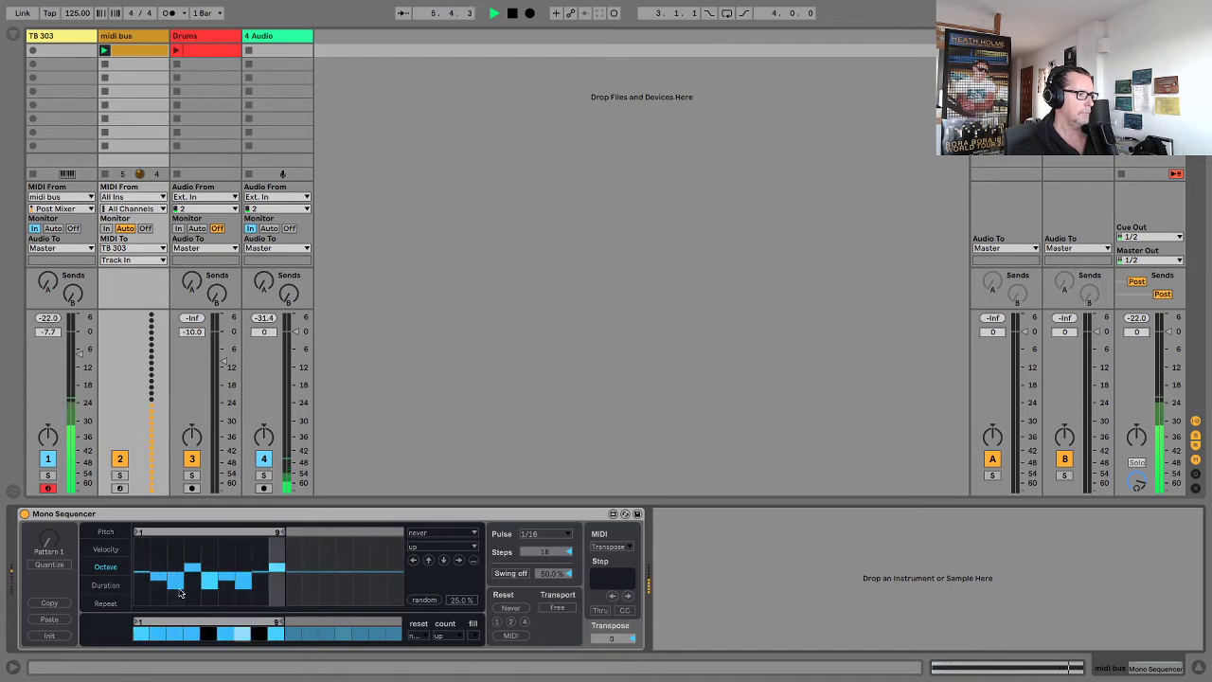
left_click(176, 584)
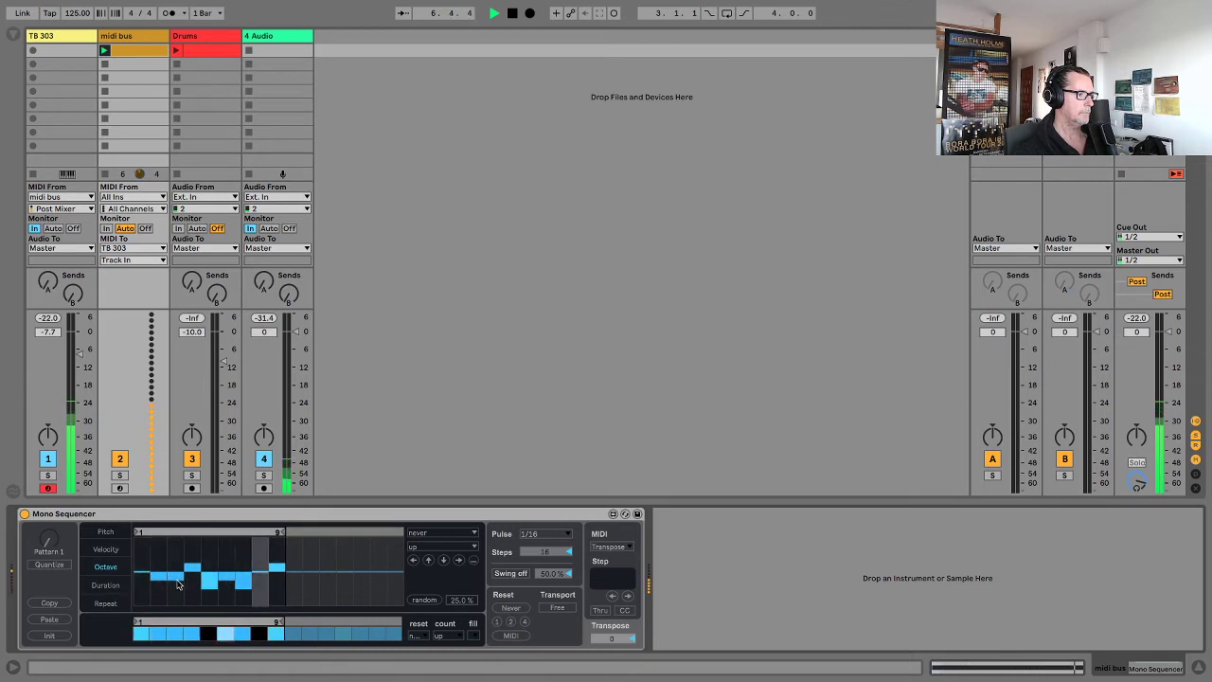
left_click(229, 574)
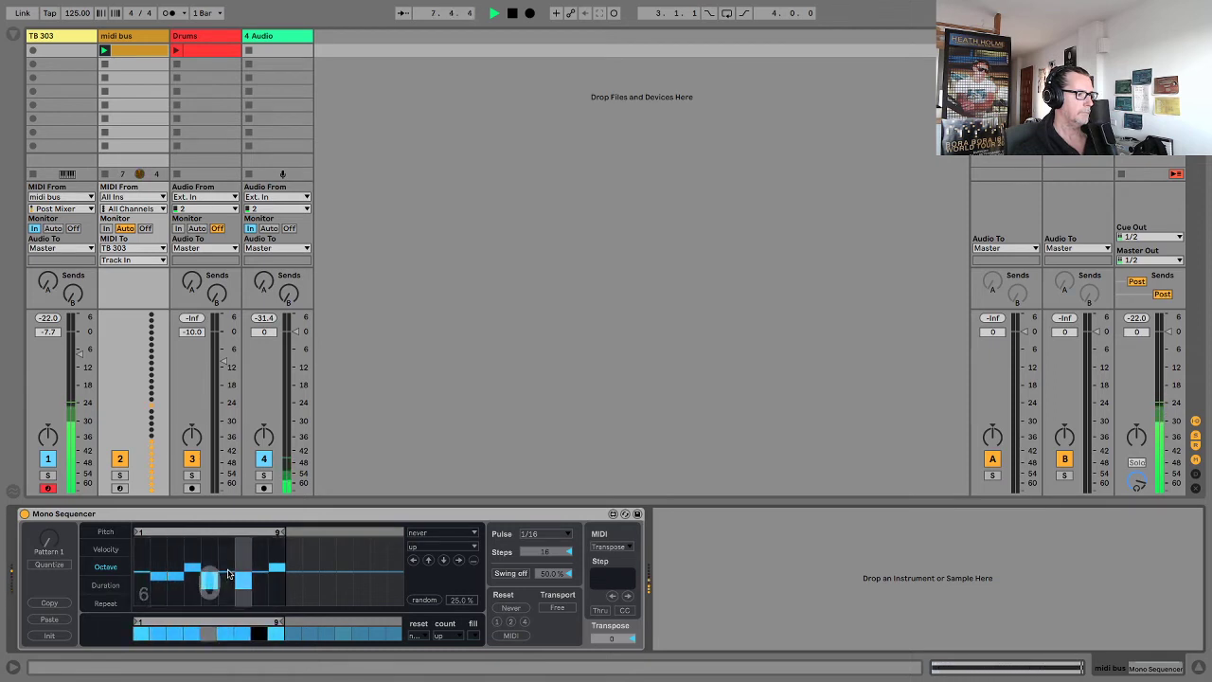
left_click(227, 579)
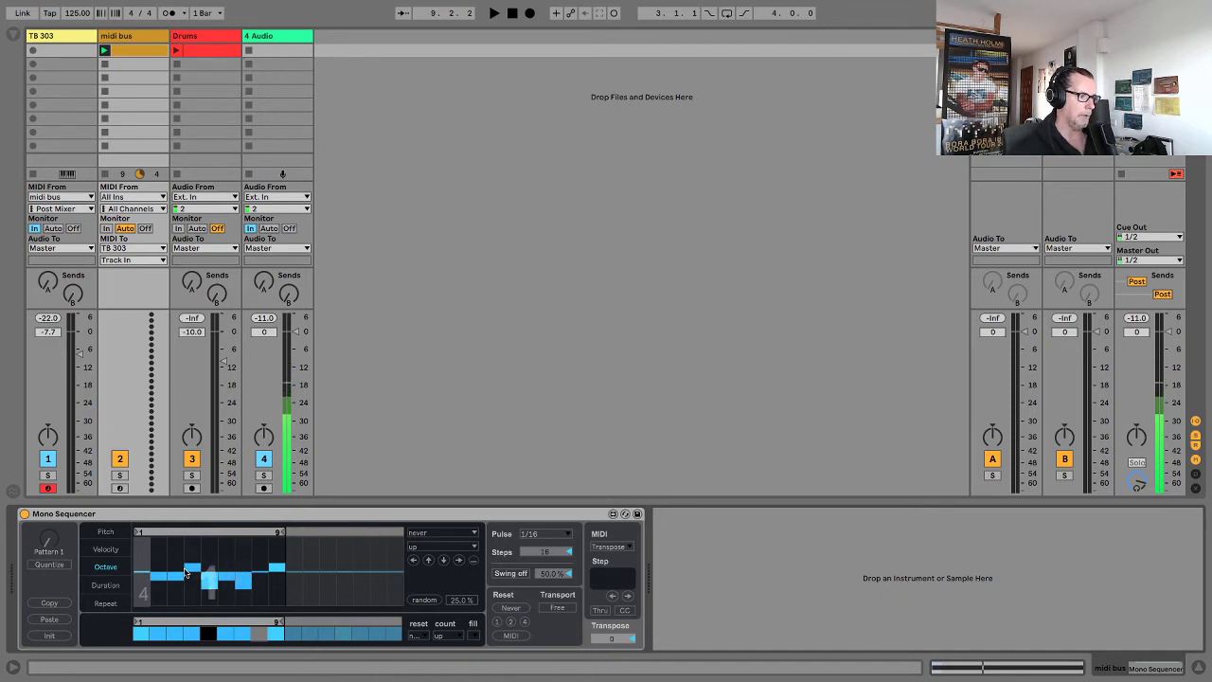
Shorten the Velocity lane to 11 steps, draw varied velocities across them, and play the pattern.
left_click(105, 550)
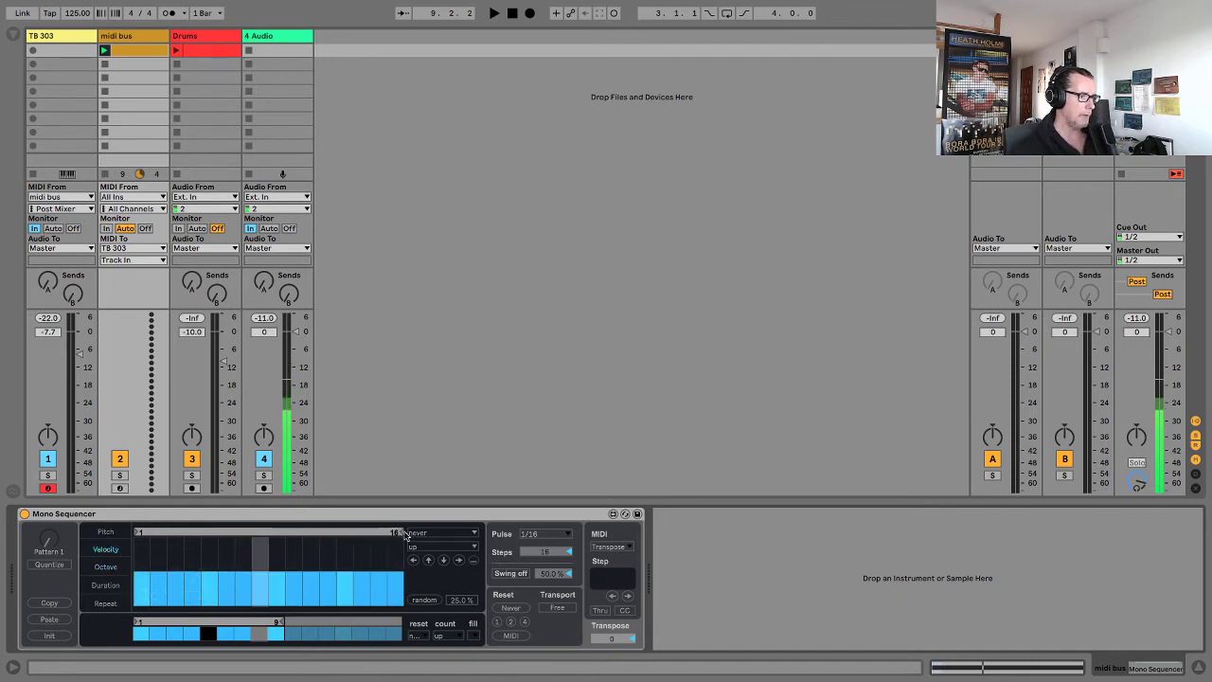
left_click_drag(398, 532, 321, 536)
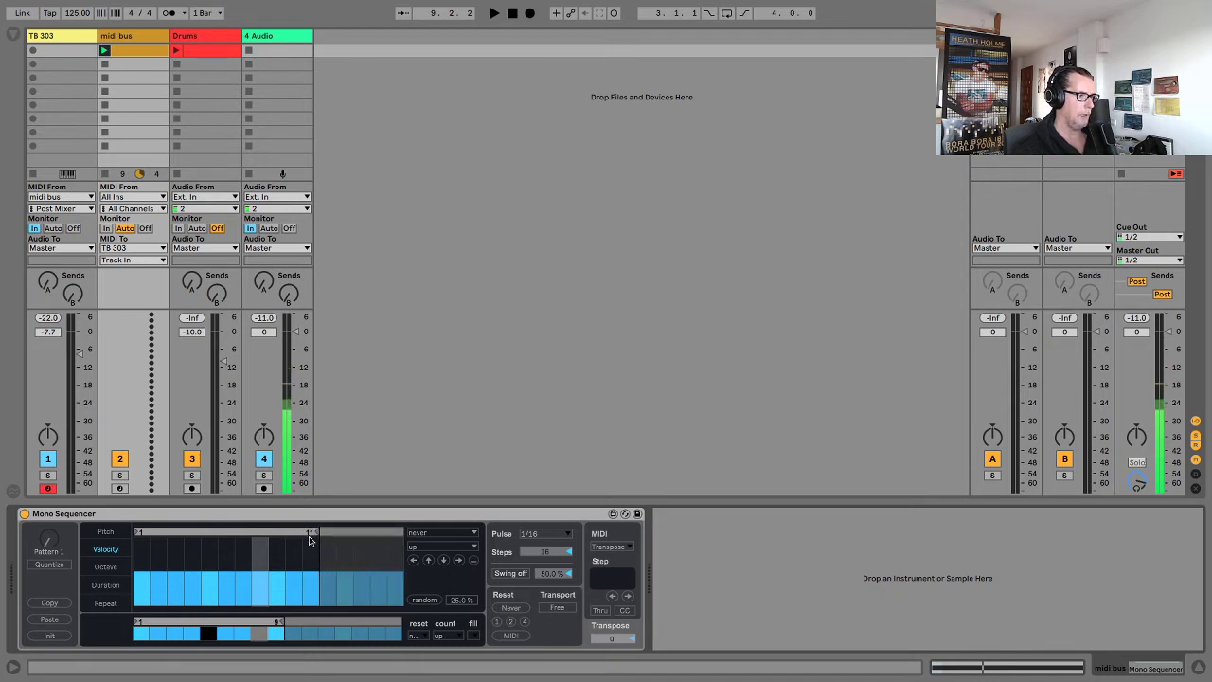
mouse_move(145, 596)
left_mouse_down()
mouse_move(199, 586)
mouse_move(184, 554)
mouse_move(257, 583)
mouse_move(275, 553)
mouse_move(309, 583)
mouse_move(279, 562)
left_mouse_up()
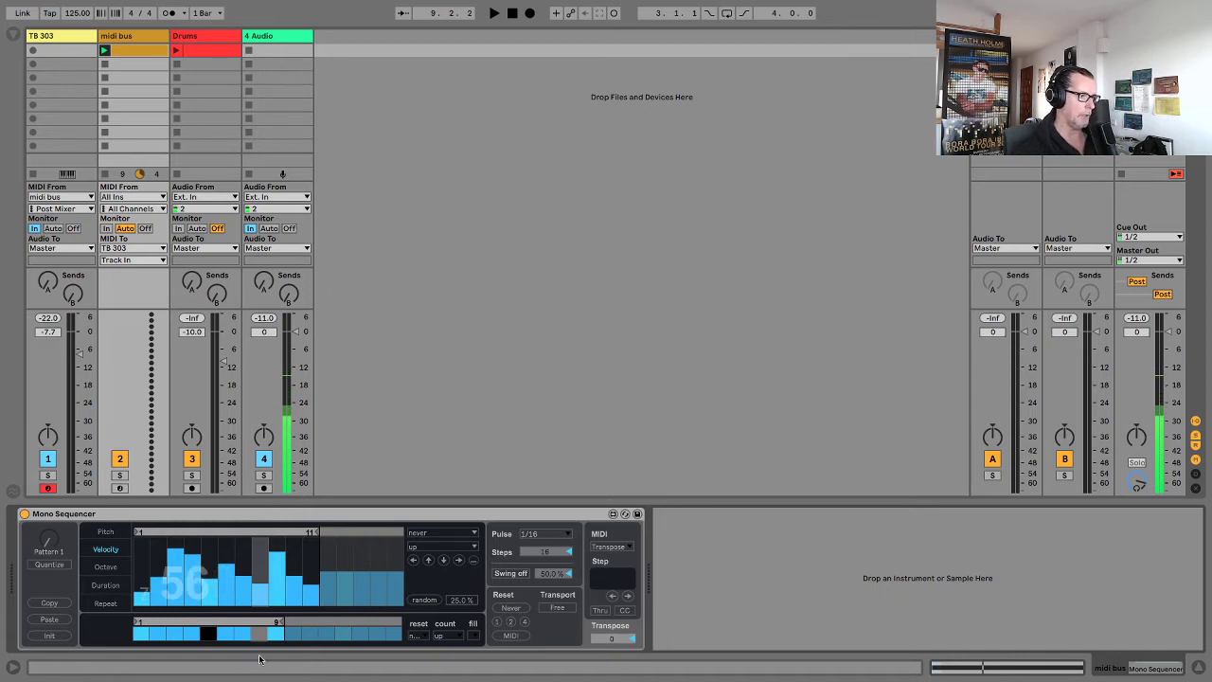
key("space")
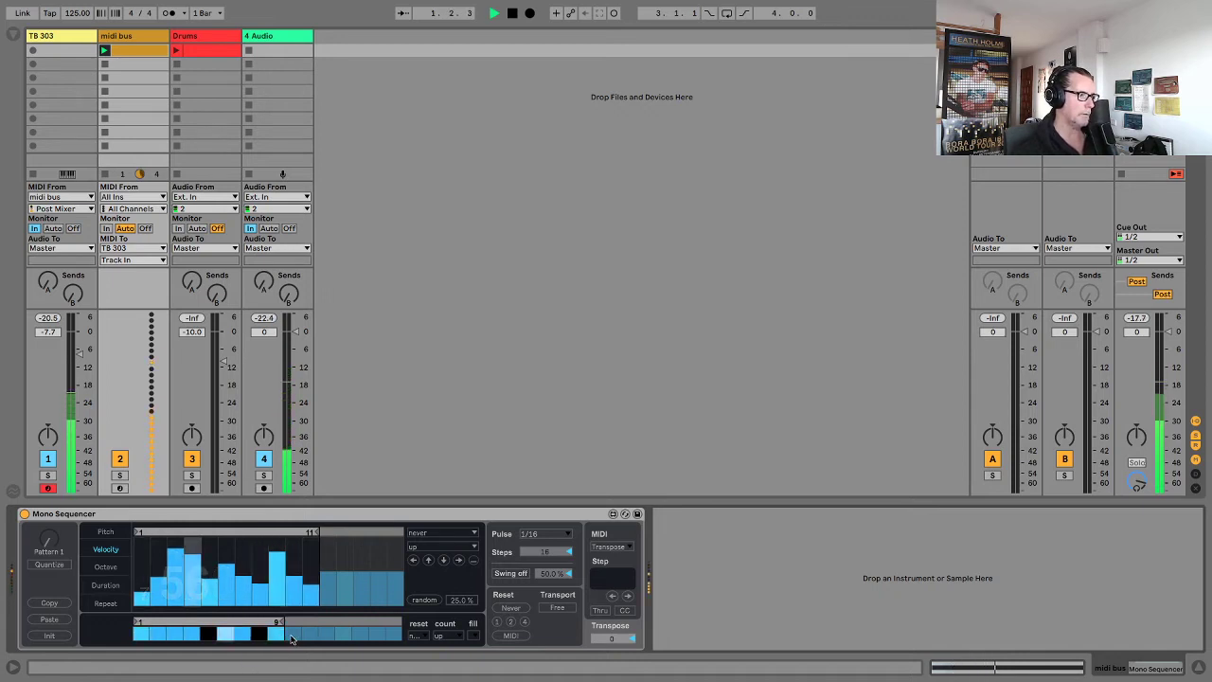
Reduce the loudest Velocity lane steps during playback, including steps 3, 4, 6 and 9, and stop playback.
left_click(180, 590)
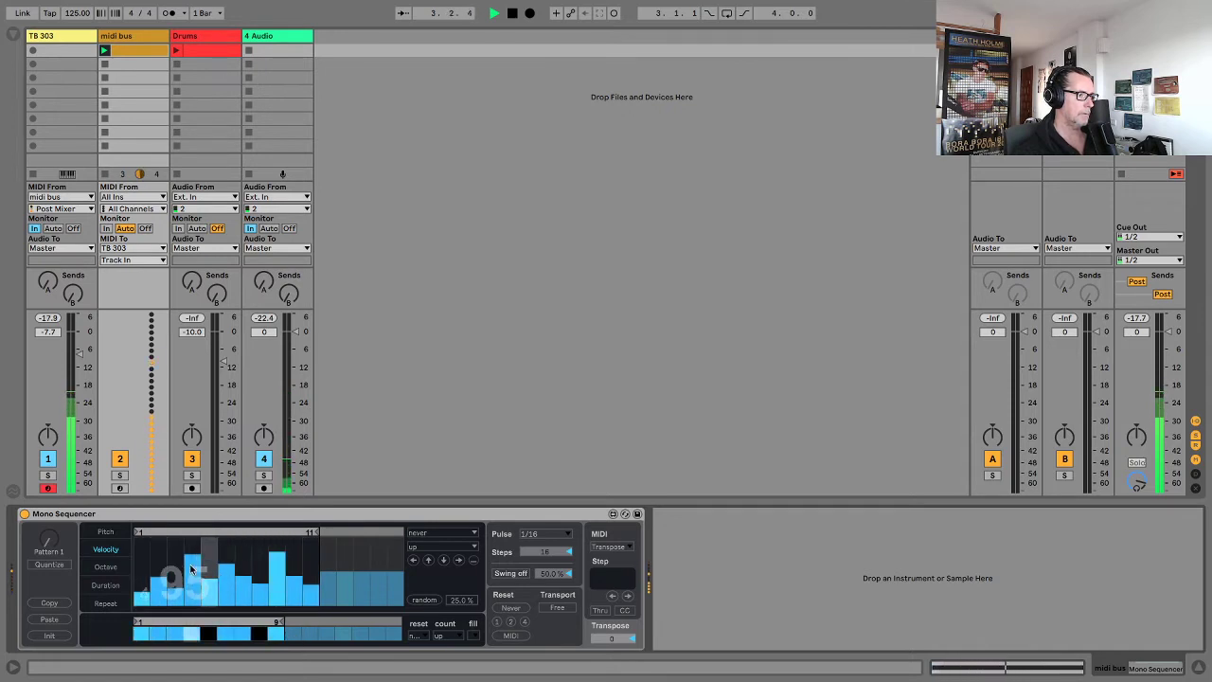
left_click(279, 572)
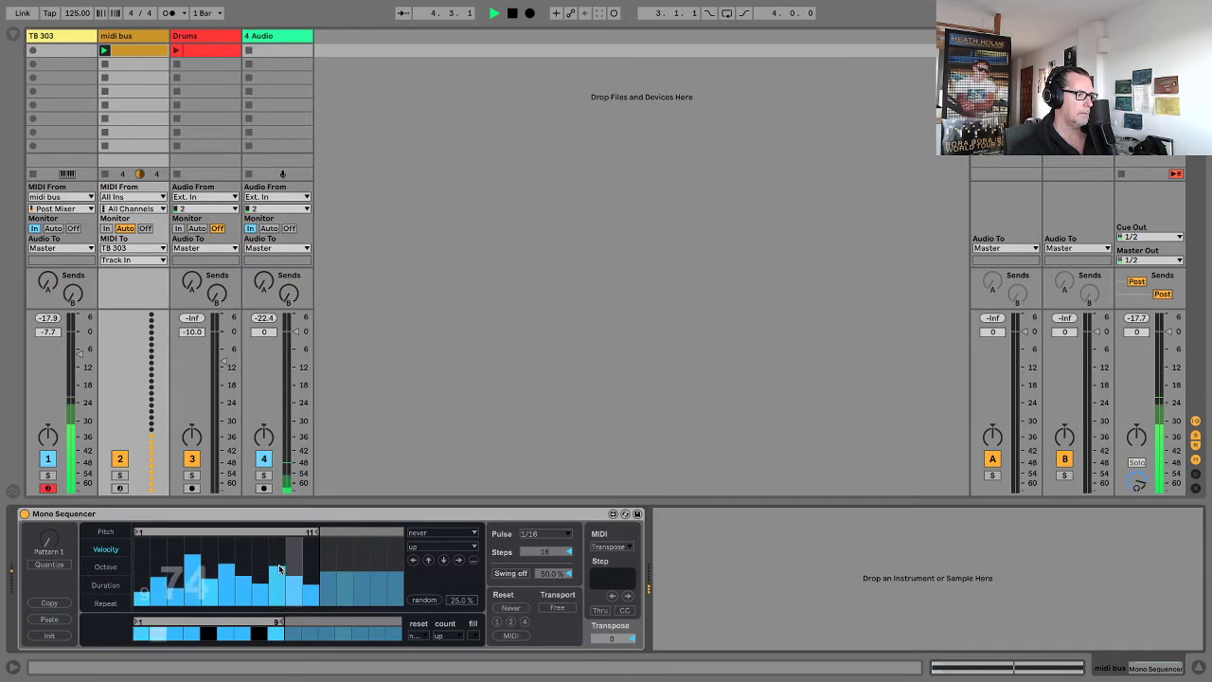
left_click(225, 591)
left_click(195, 572)
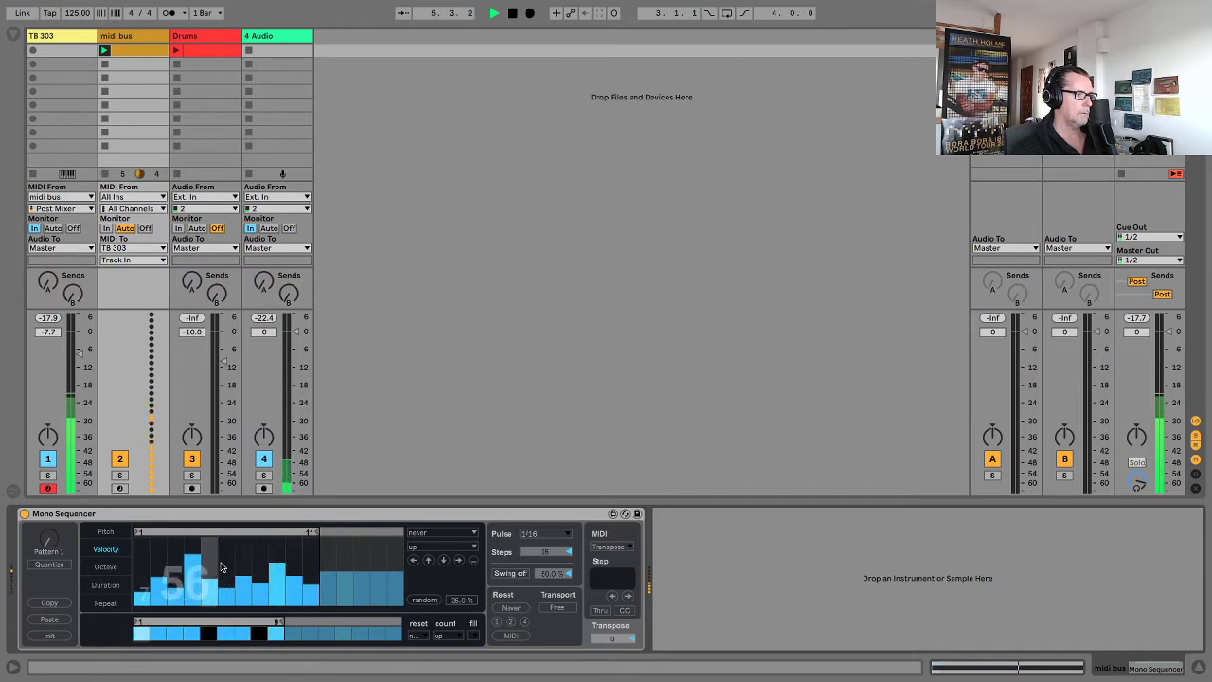
left_click(265, 591)
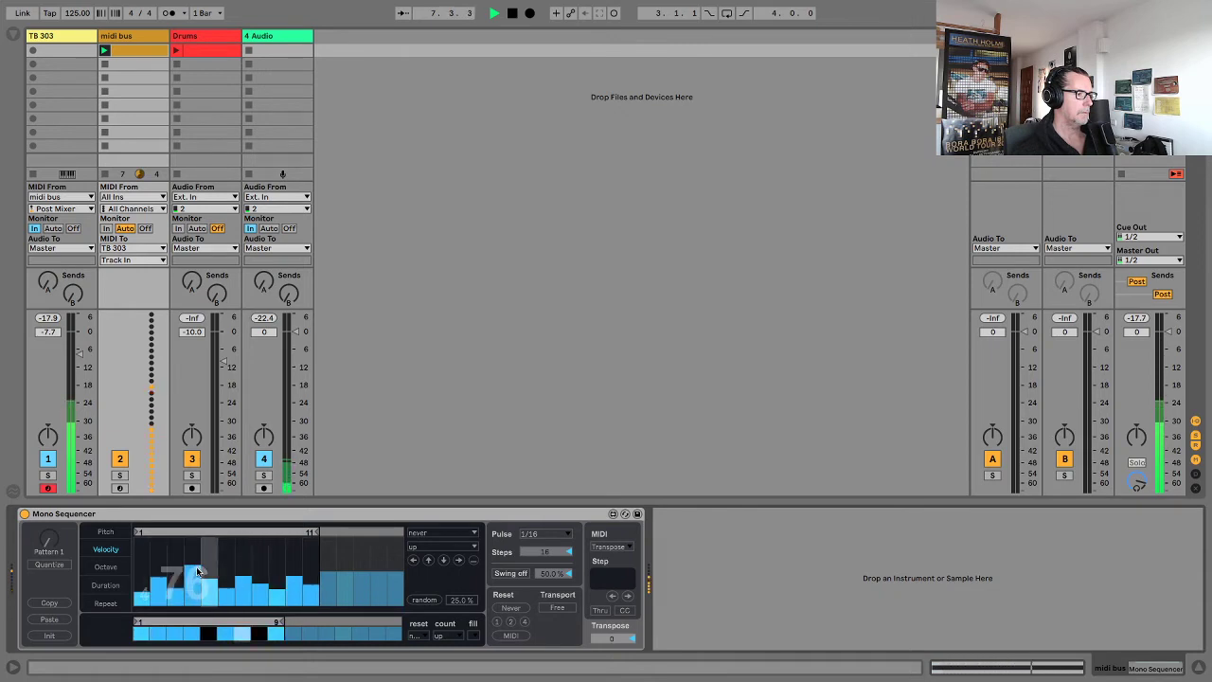
left_click(308, 589)
left_click(308, 564)
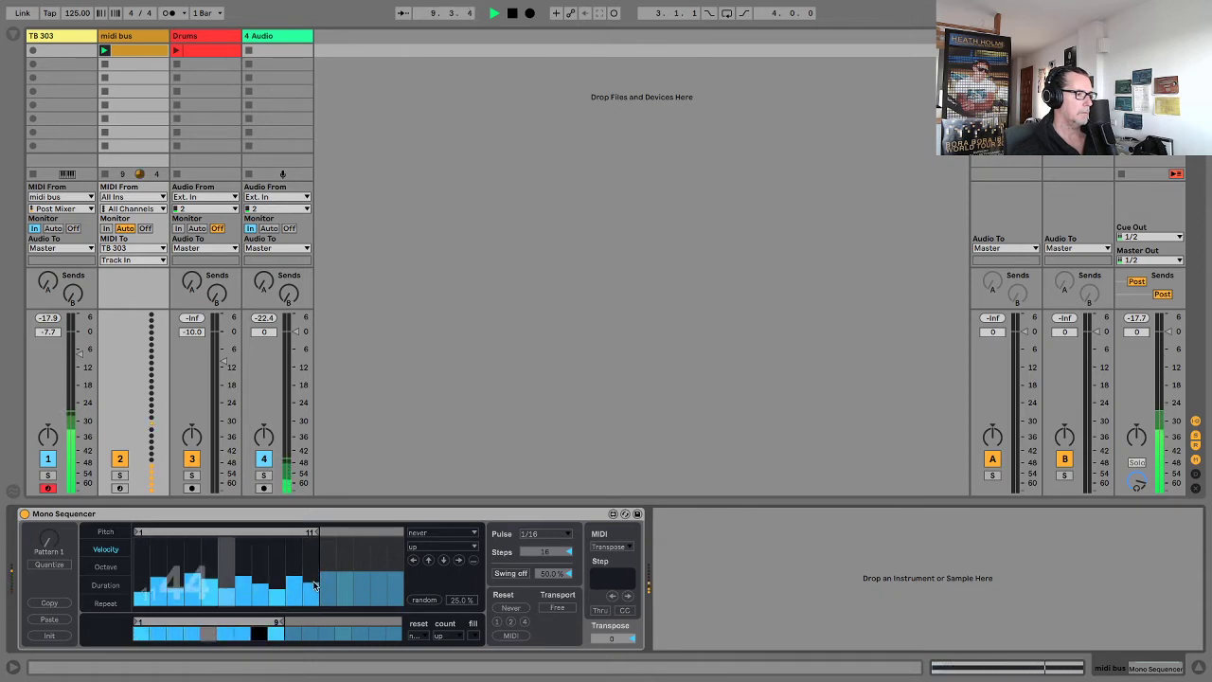
left_click(170, 567)
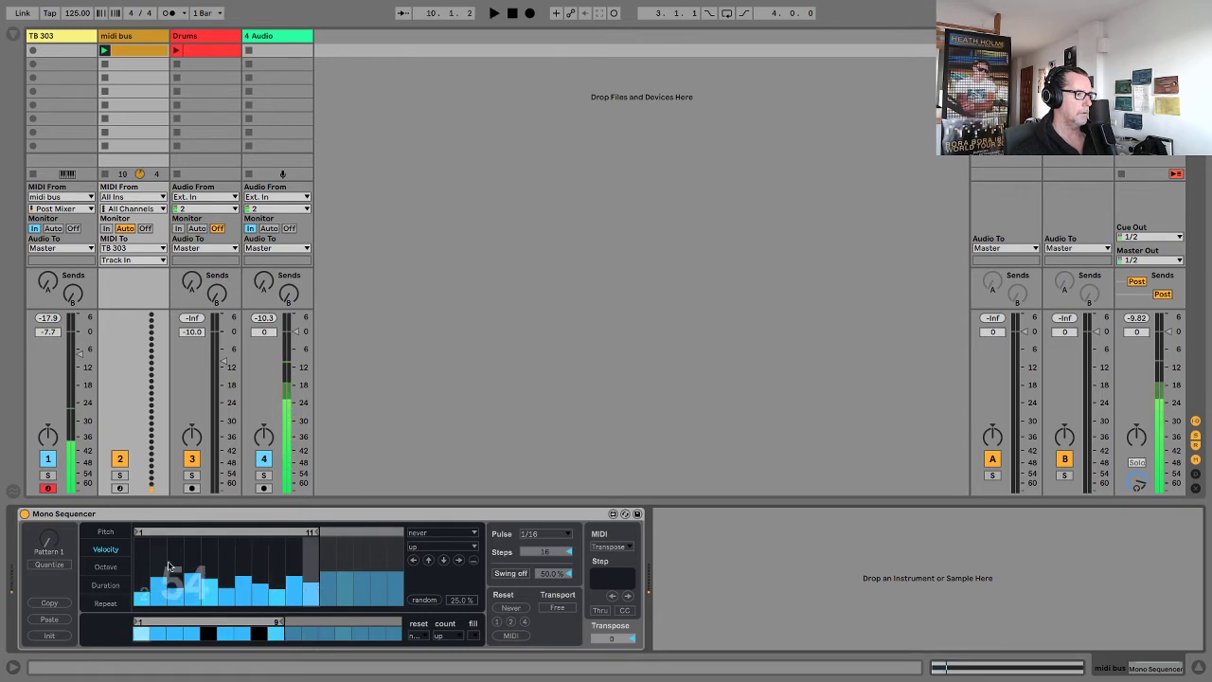
Draw pitch changes on steps 1, 4, 6, 7 and 8 of the Pitch lane, shorten it to 9 steps, and start playback.
left_click(109, 532)
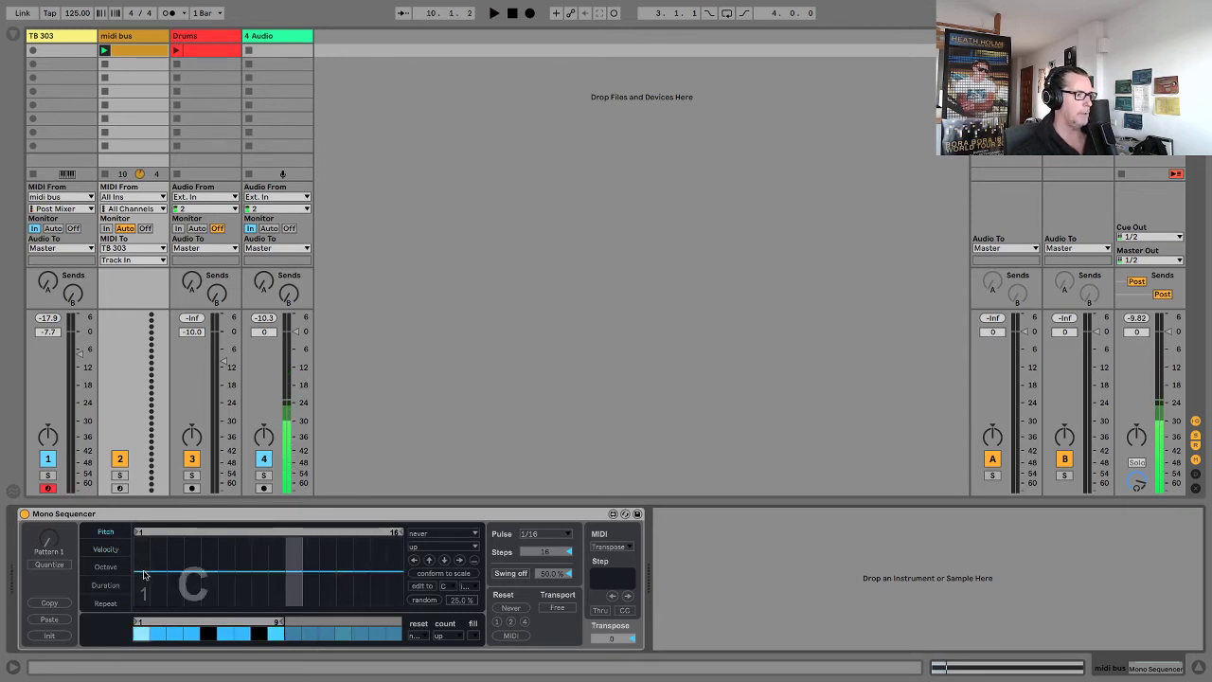
left_click(142, 575)
left_click(192, 575)
left_click(229, 562)
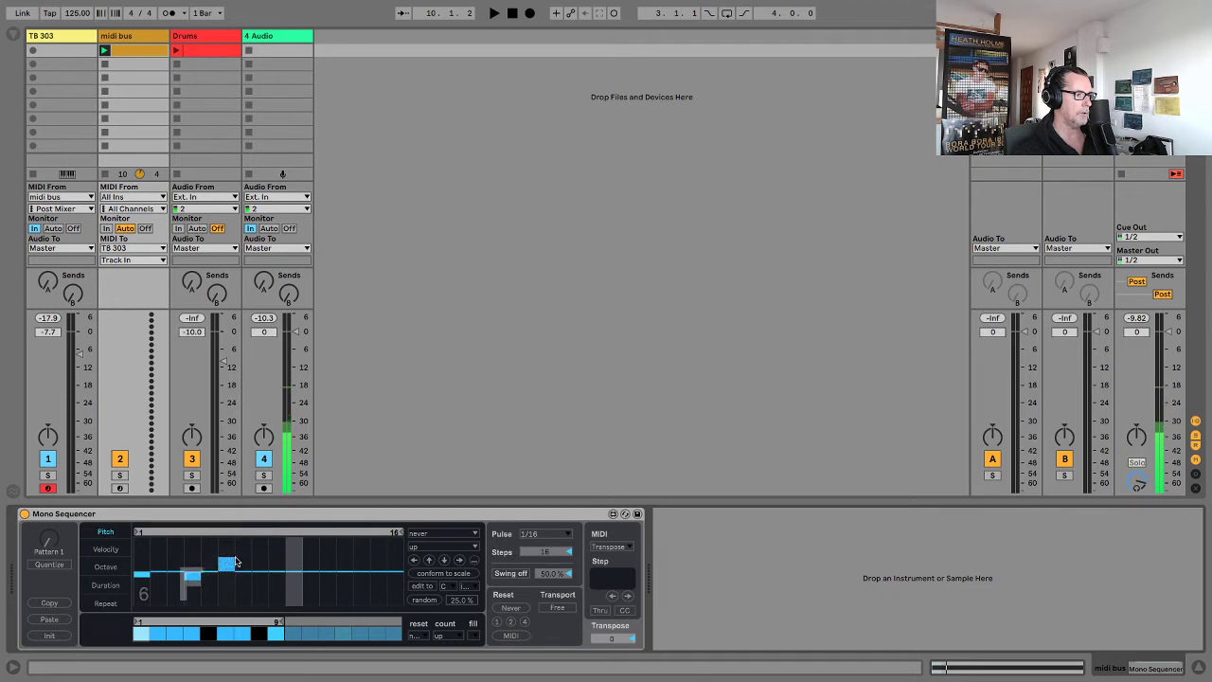
left_click(245, 566)
left_click(264, 579)
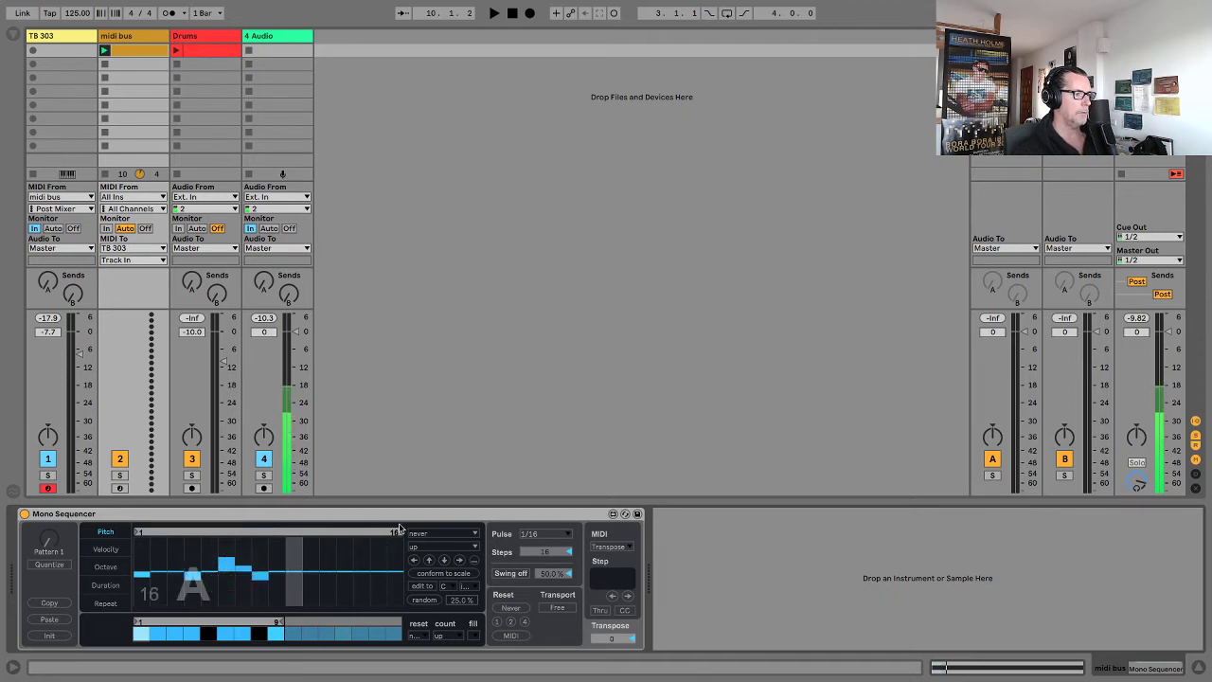
left_click_drag(400, 530, 284, 532)
key("space")
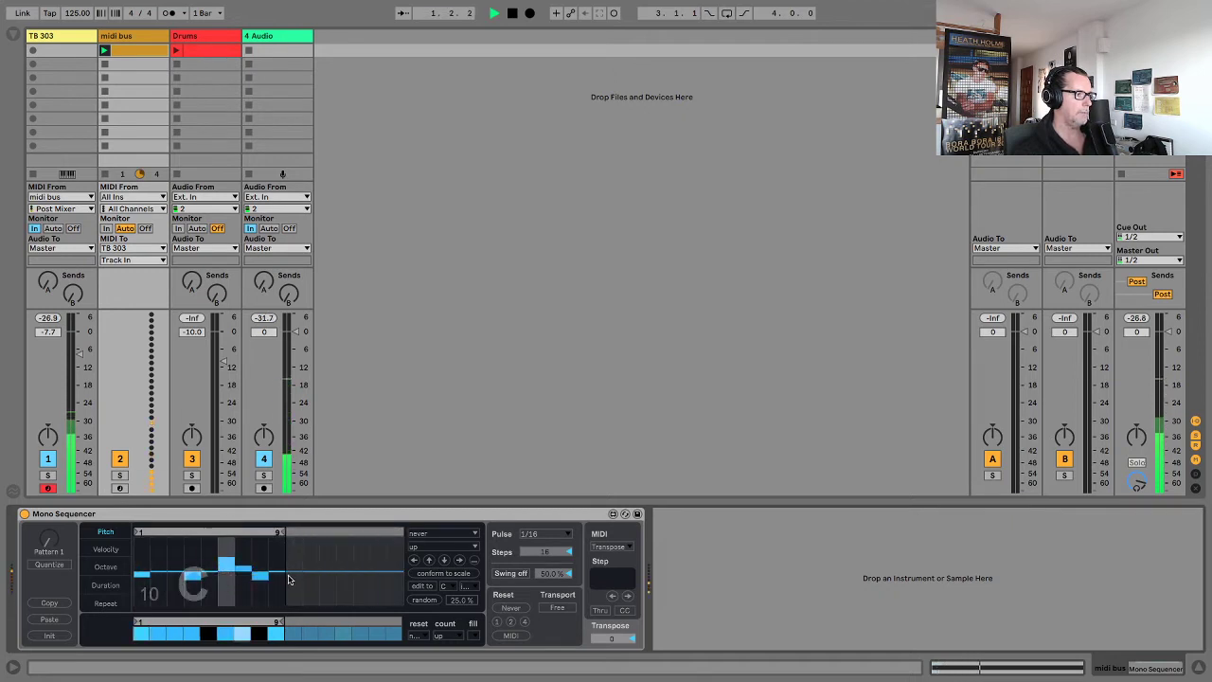
Raise step 3 of the Pitch lane to D#/Eb while the pattern plays, check step 8, and stop playback.
left_click(171, 567)
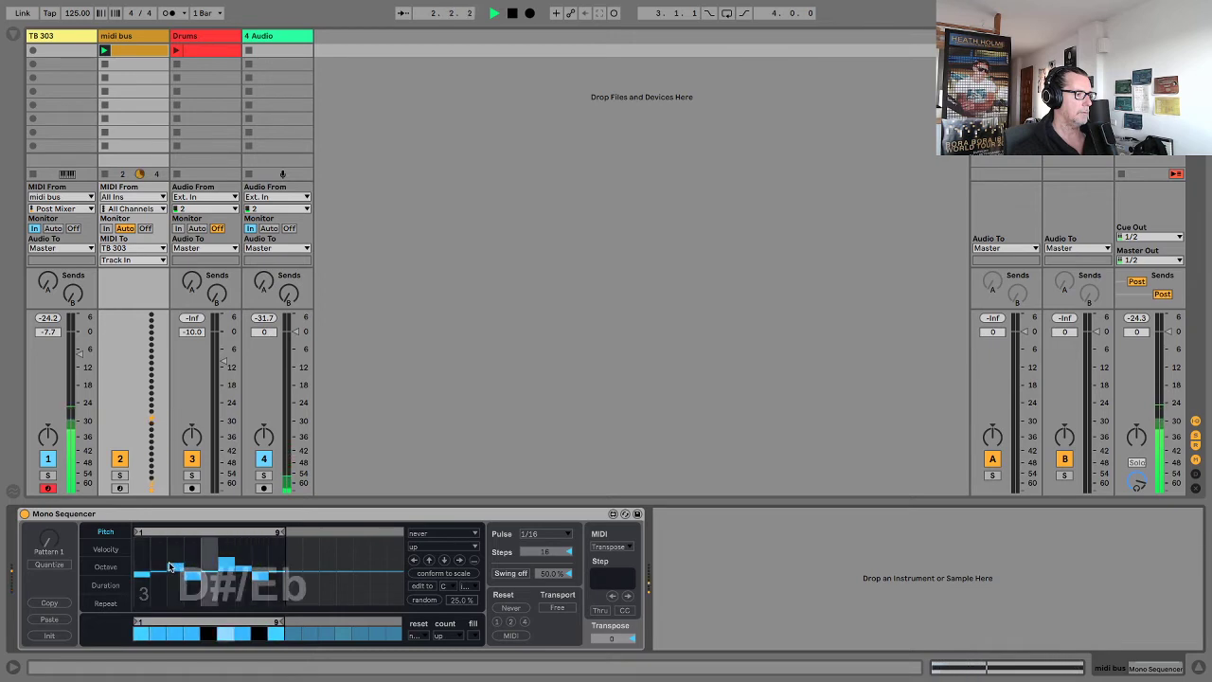
left_click(264, 580)
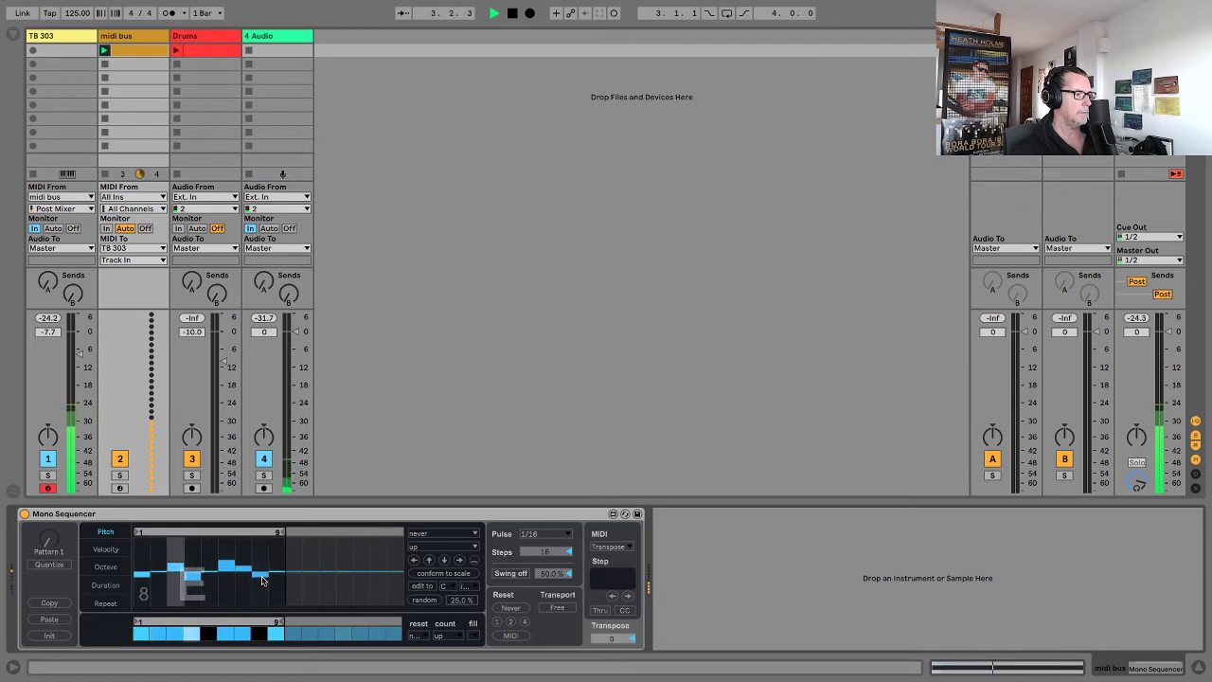
key("space")
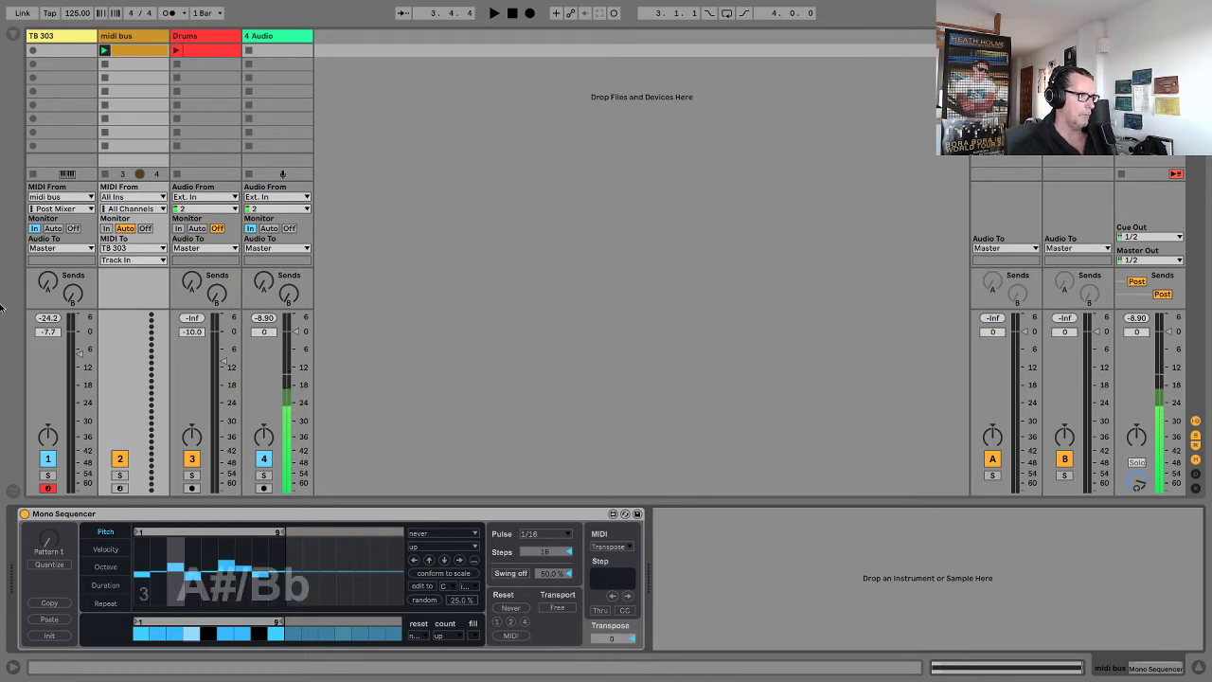
Show the browser, clear its search, and list the Scale presets among the MIDI effects.
left_click(12, 38)
left_click(279, 36)
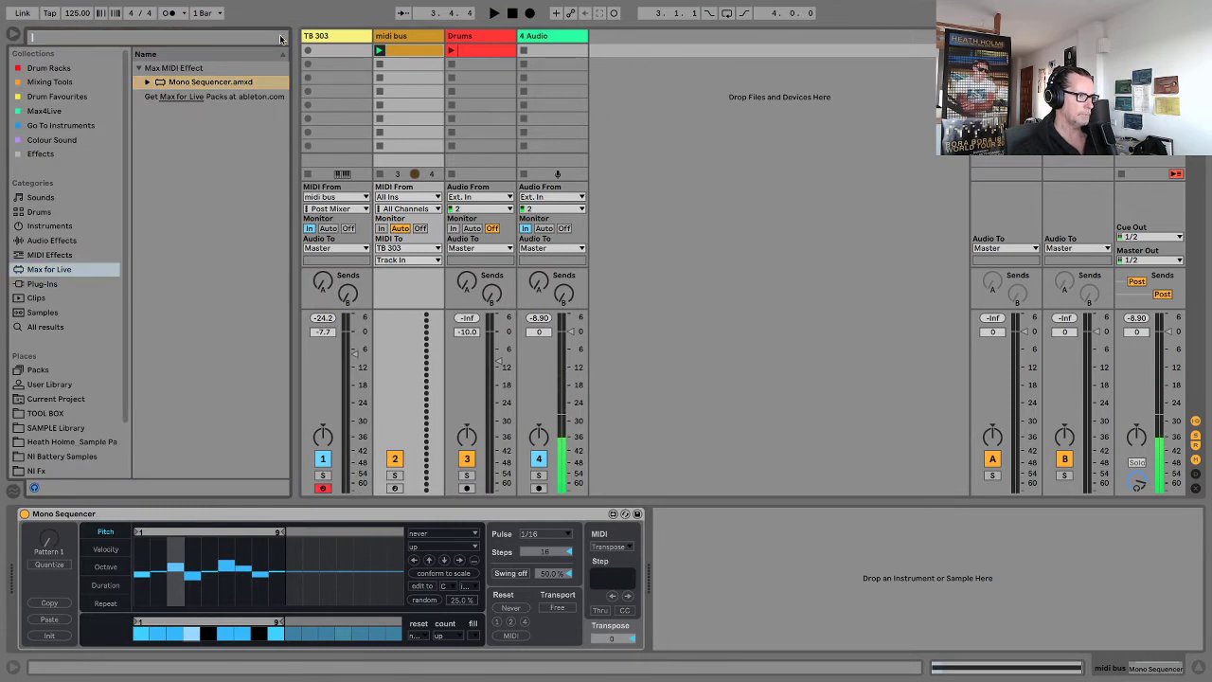
left_click_drag(288, 41, 280, 41)
left_click(138, 97)
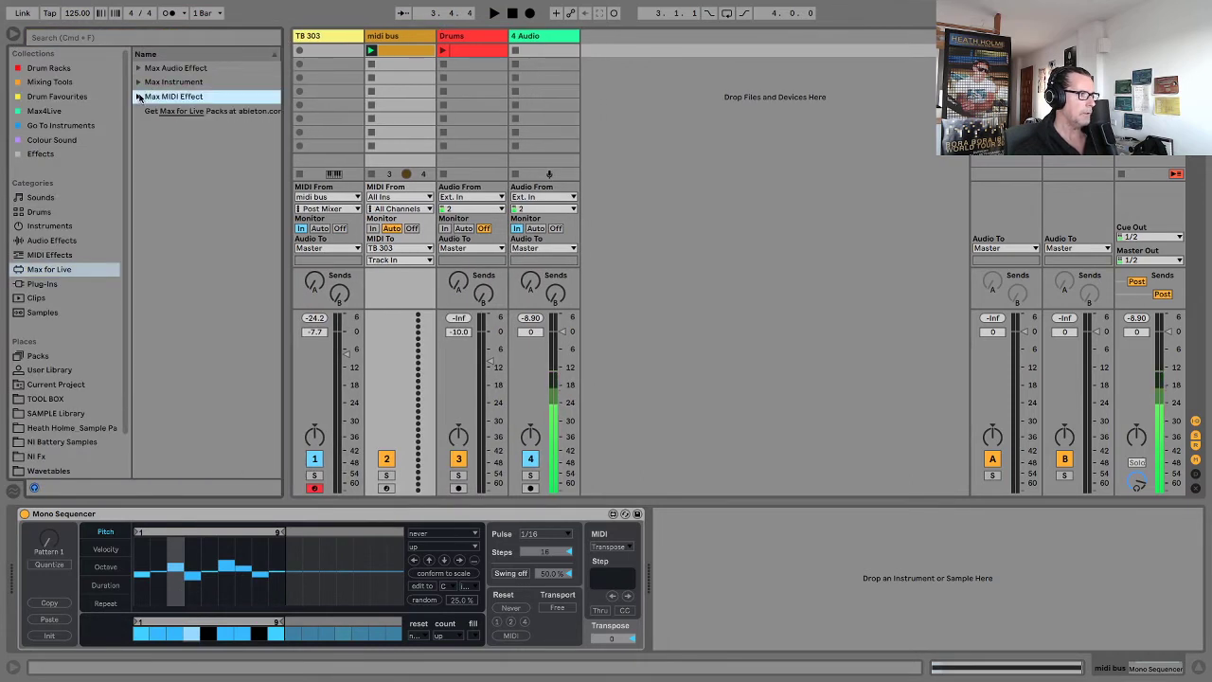
left_click(52, 255)
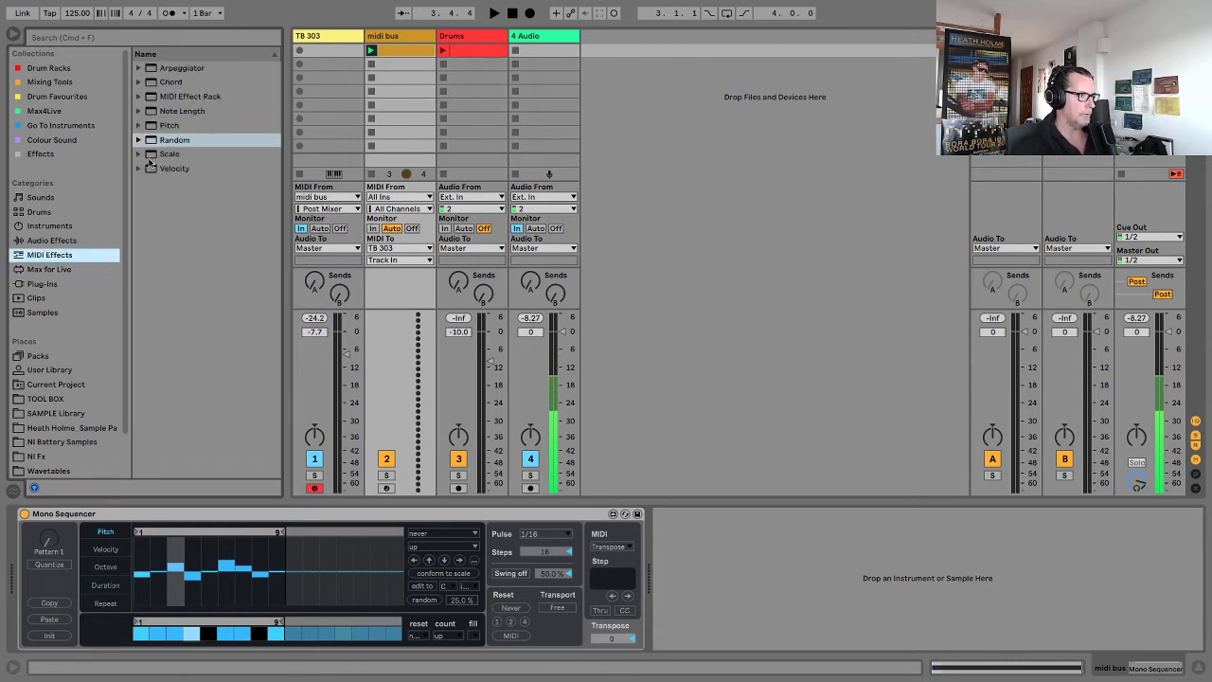
left_click(140, 154)
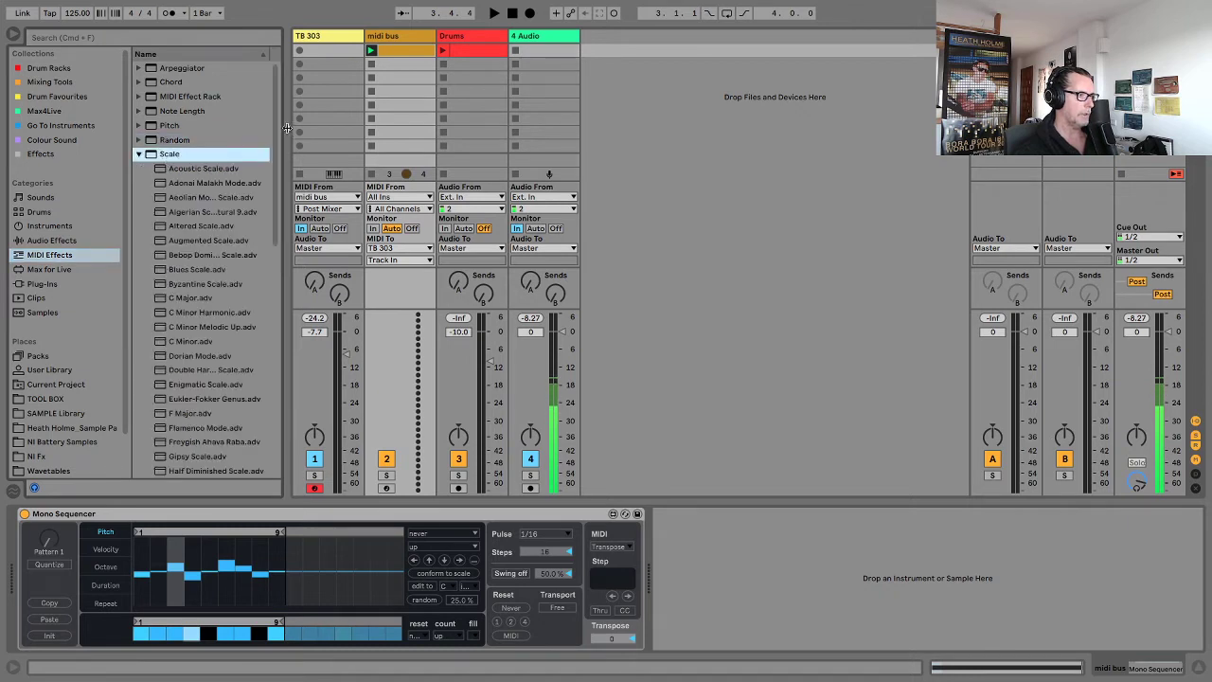
Add the C Minor Scale preset after the Mono Sequencer on the midi bus track and collapse the preset list.
left_click_drag(287, 128, 316, 128)
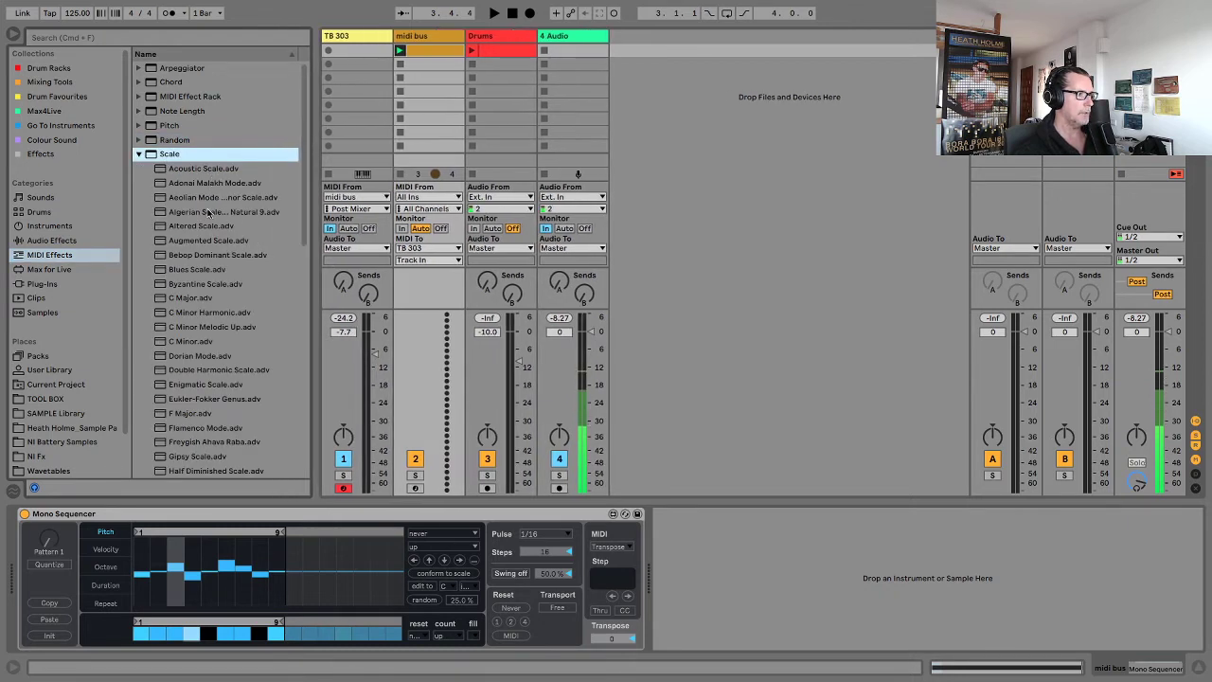
scroll(209, 211, "down", 3)
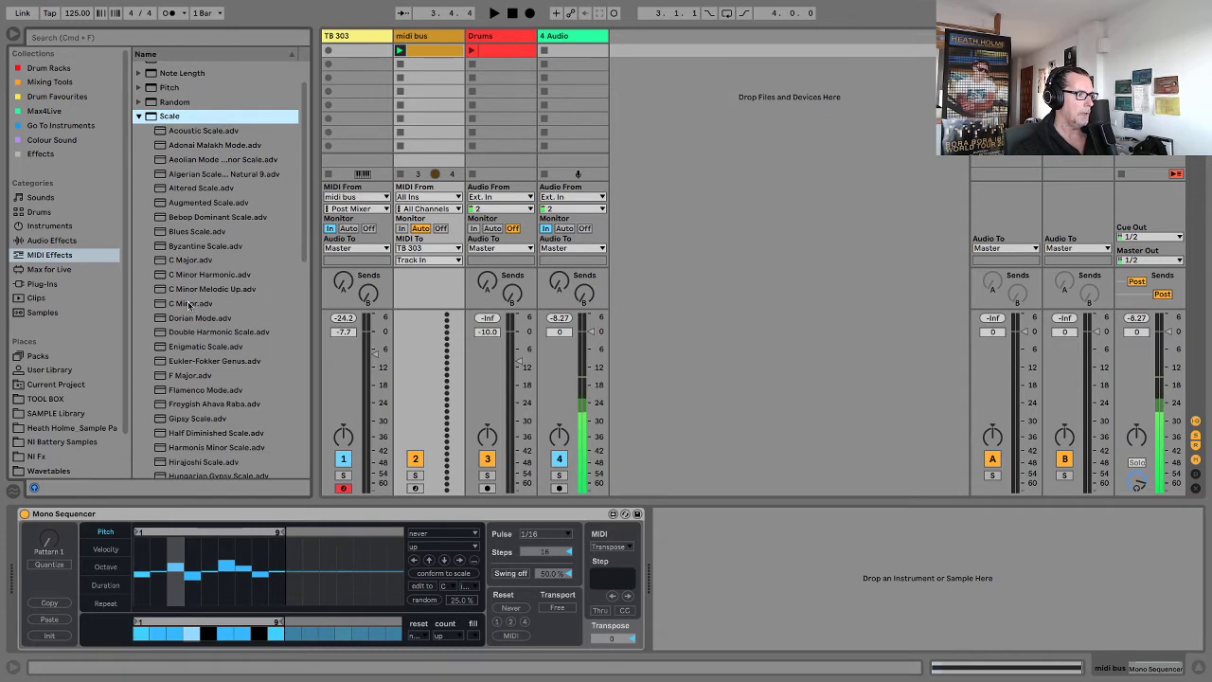
scroll(213, 194, "down", 1)
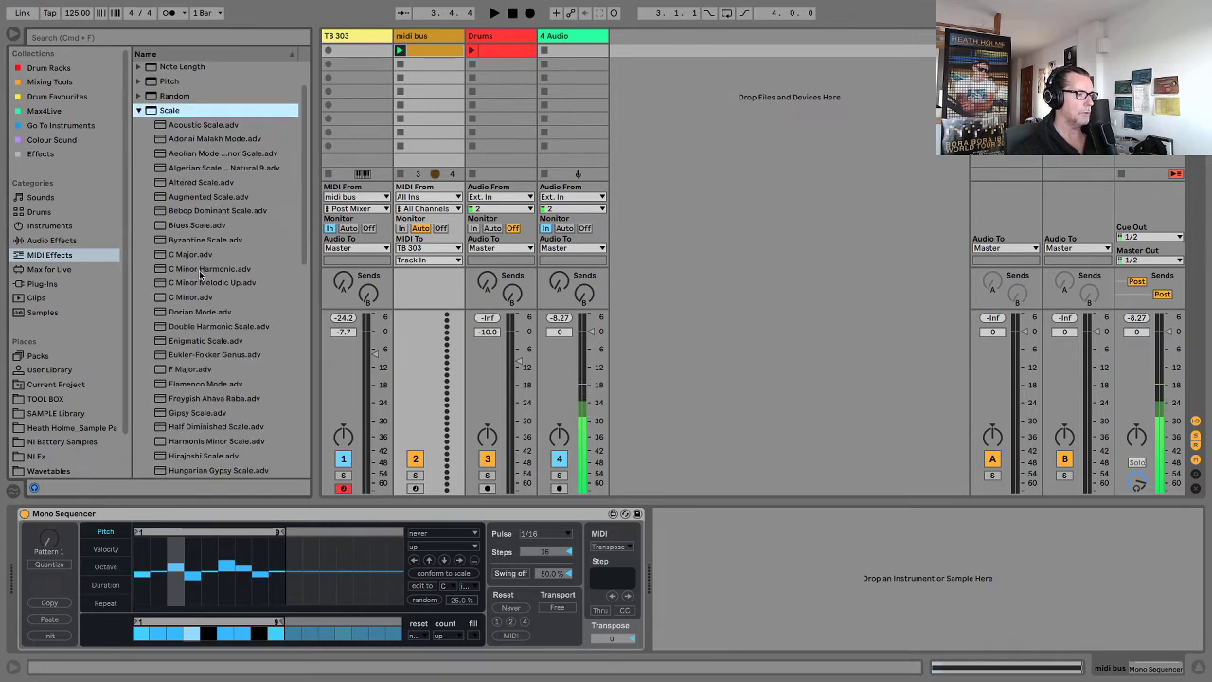
scroll(189, 284, "down", 1)
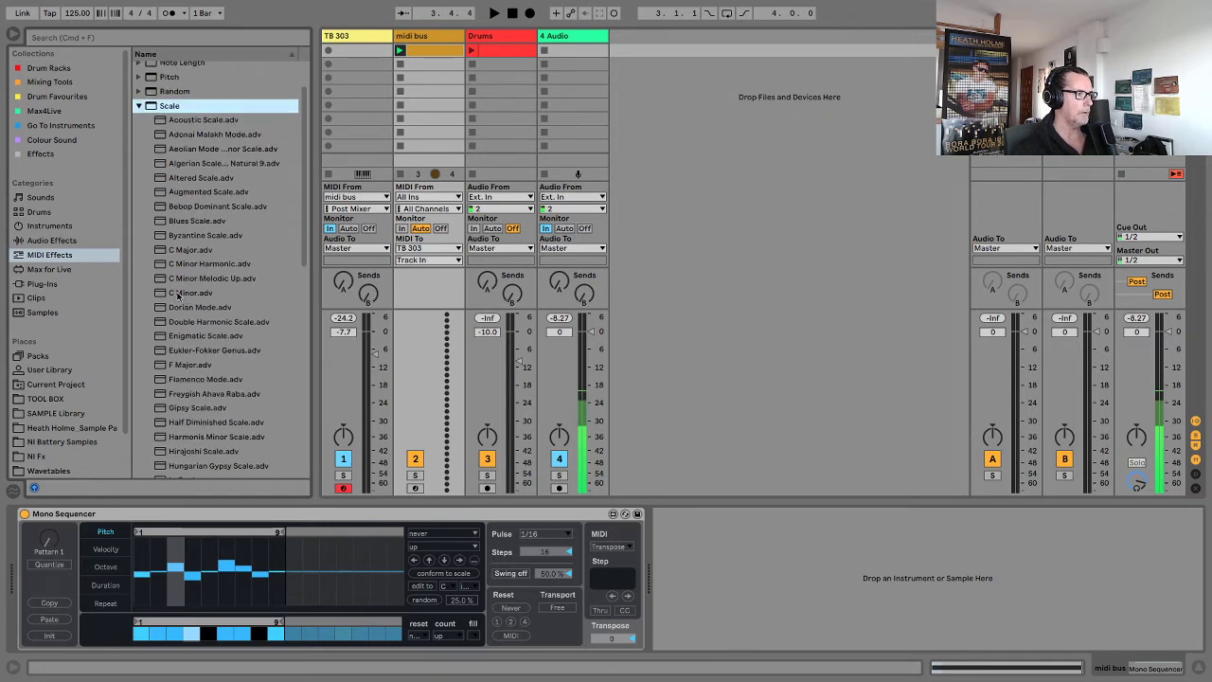
left_click_drag(178, 296, 732, 550)
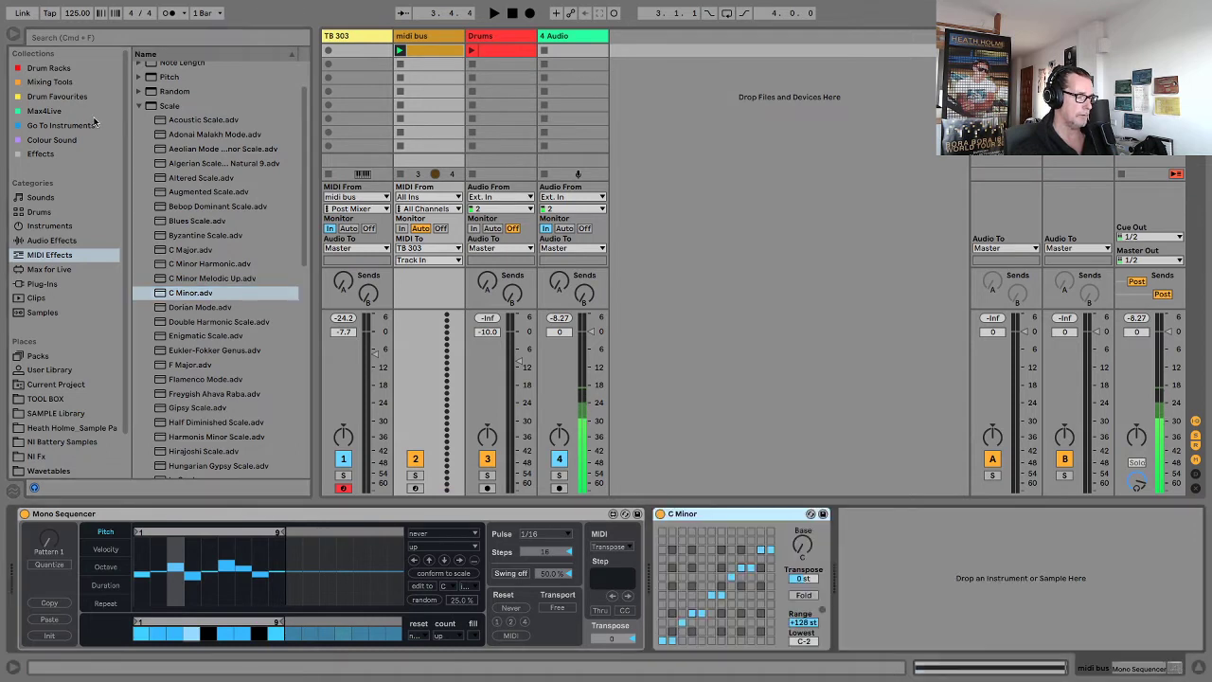
left_click(137, 107)
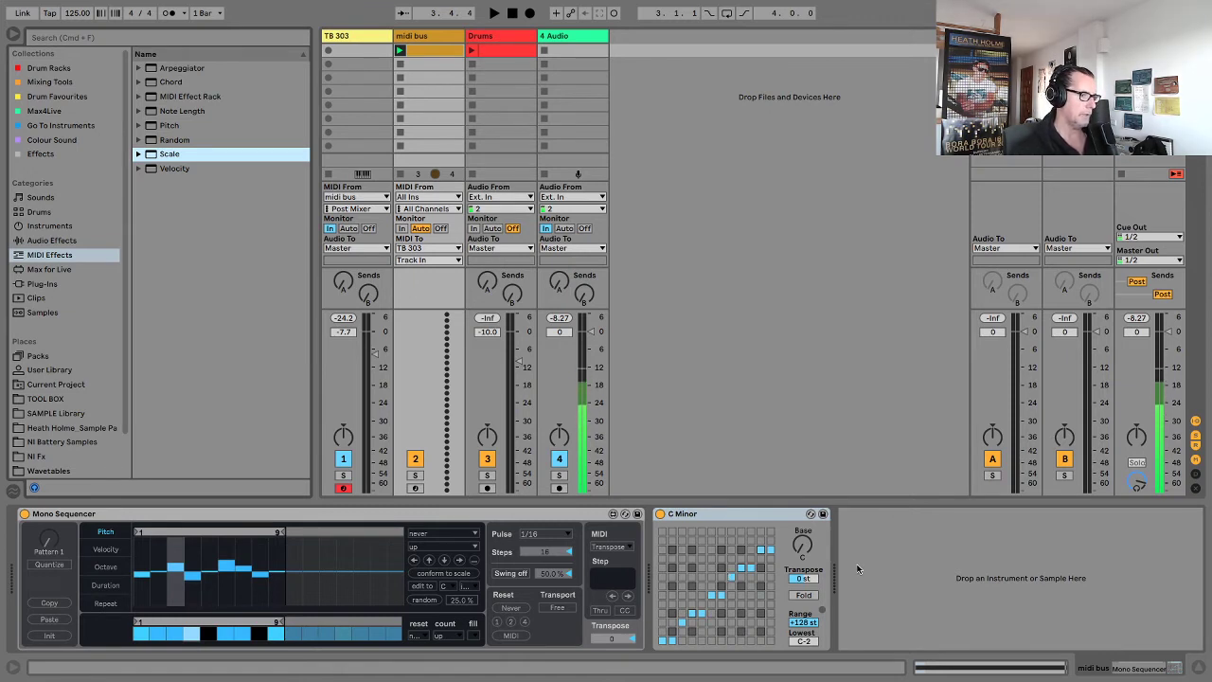
Try out Scale base notes such as A and G and a -12 st transpose, restoring base C and 0 st.
left_click(805, 559)
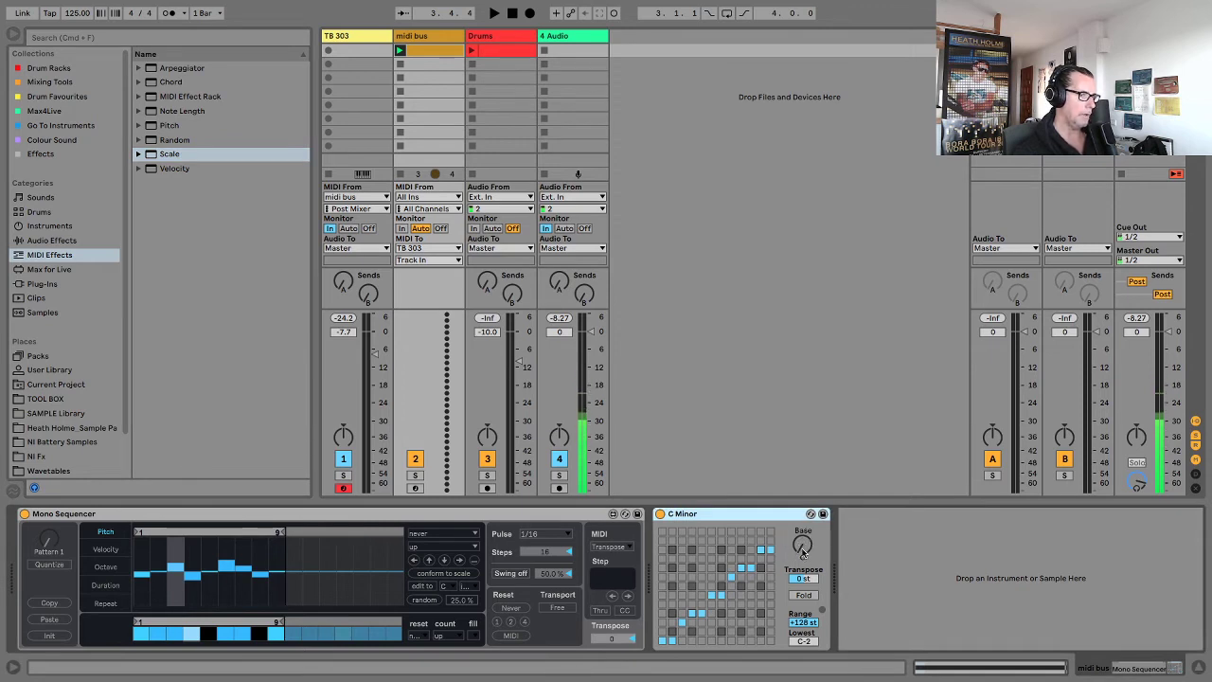
left_click_drag(803, 548, 804, 517)
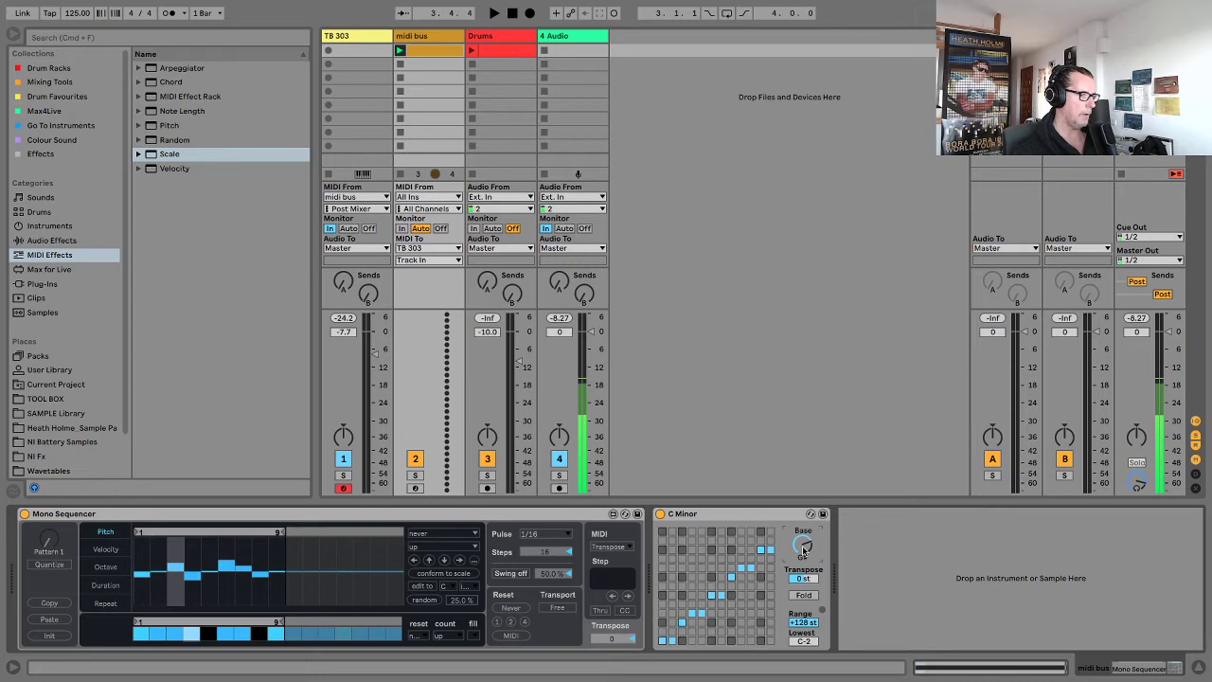
key("Up")
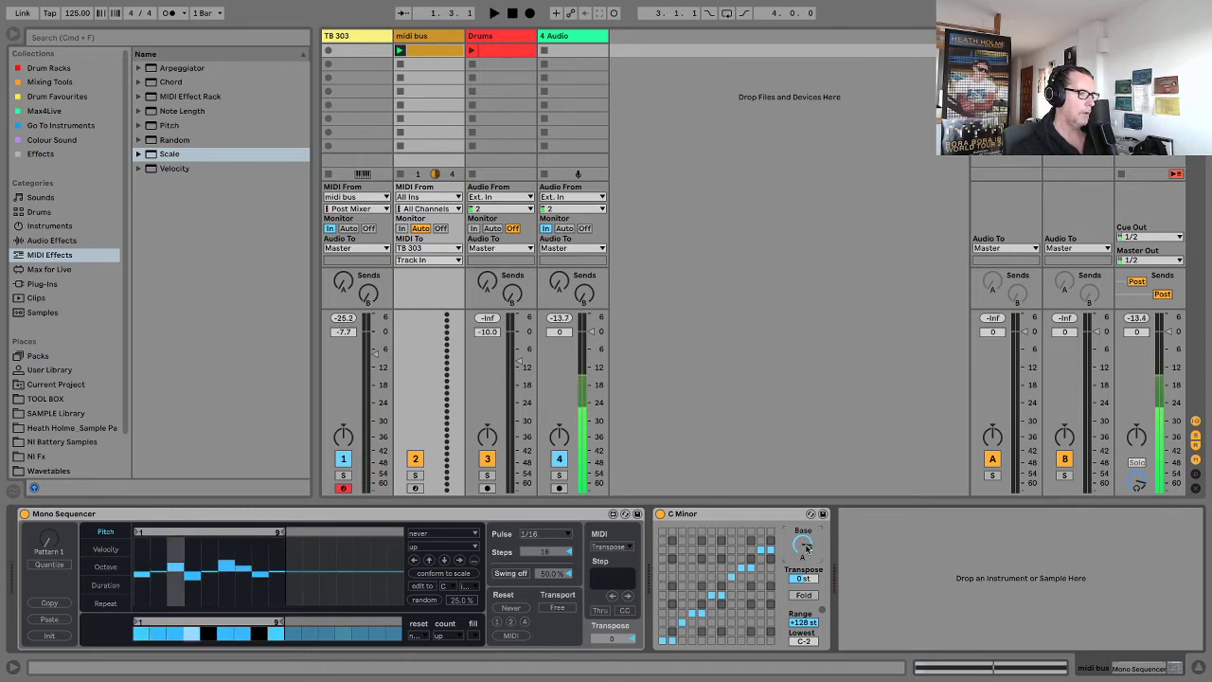
left_click_drag(804, 545, 804, 562)
key("space")
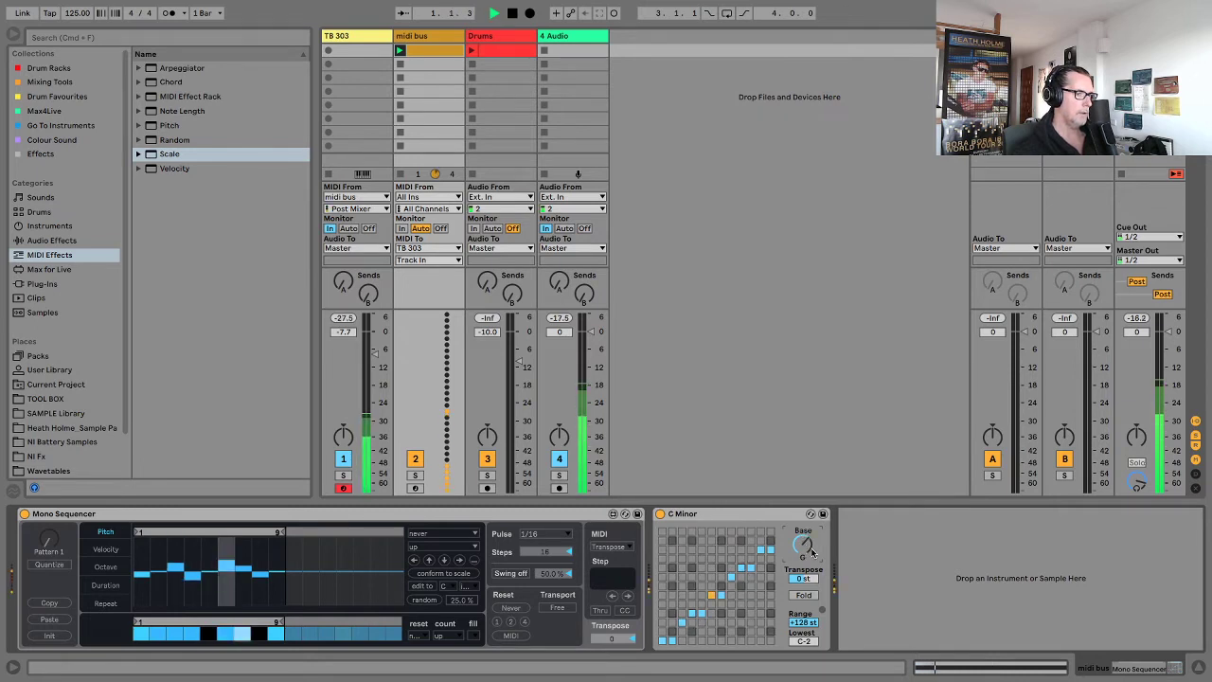
left_click_drag(806, 552, 803, 593)
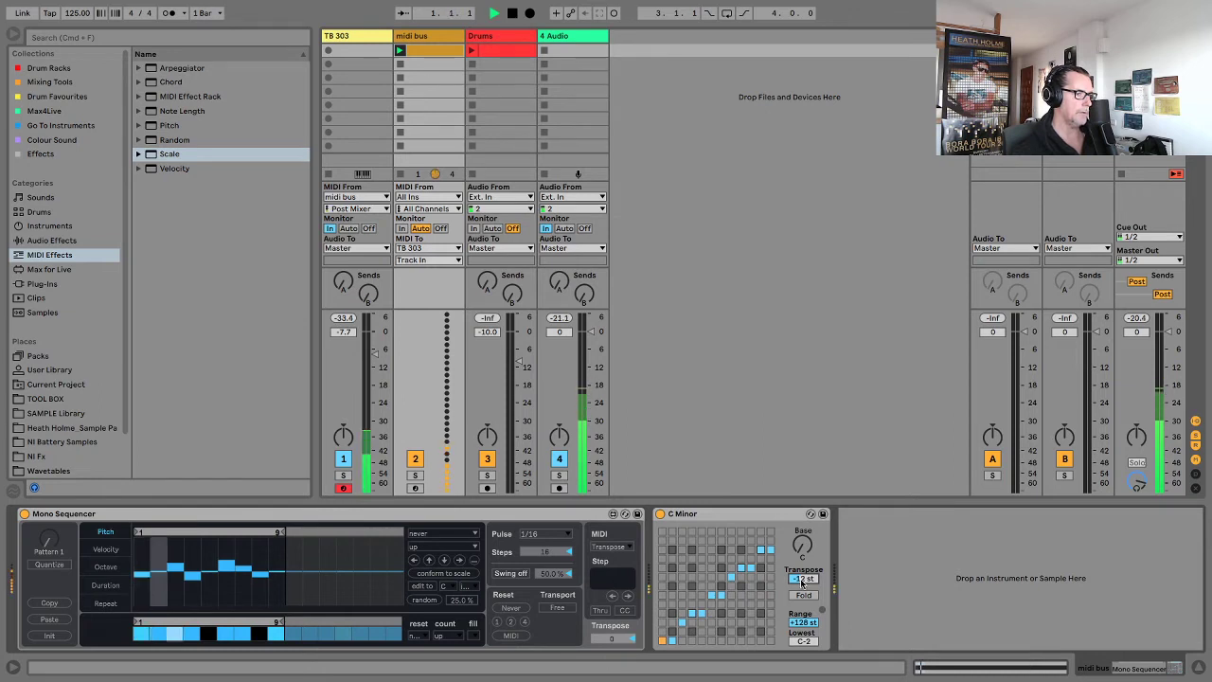
left_click_drag(803, 593, 803, 577)
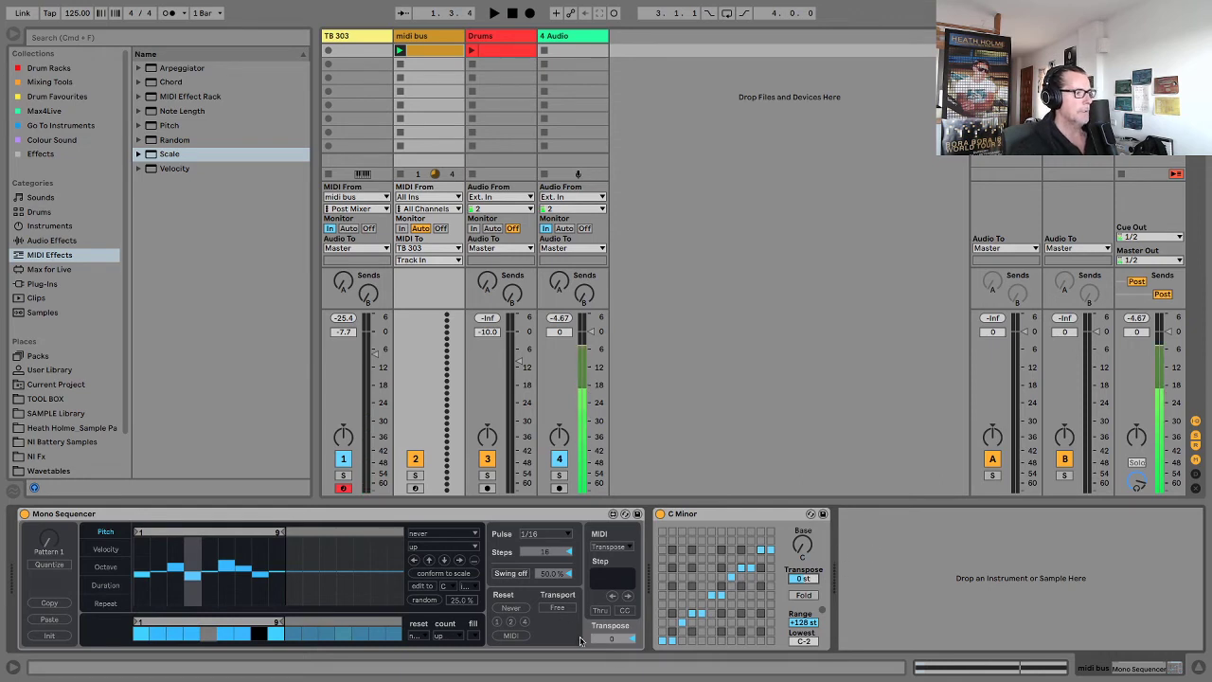
left_click(696, 514)
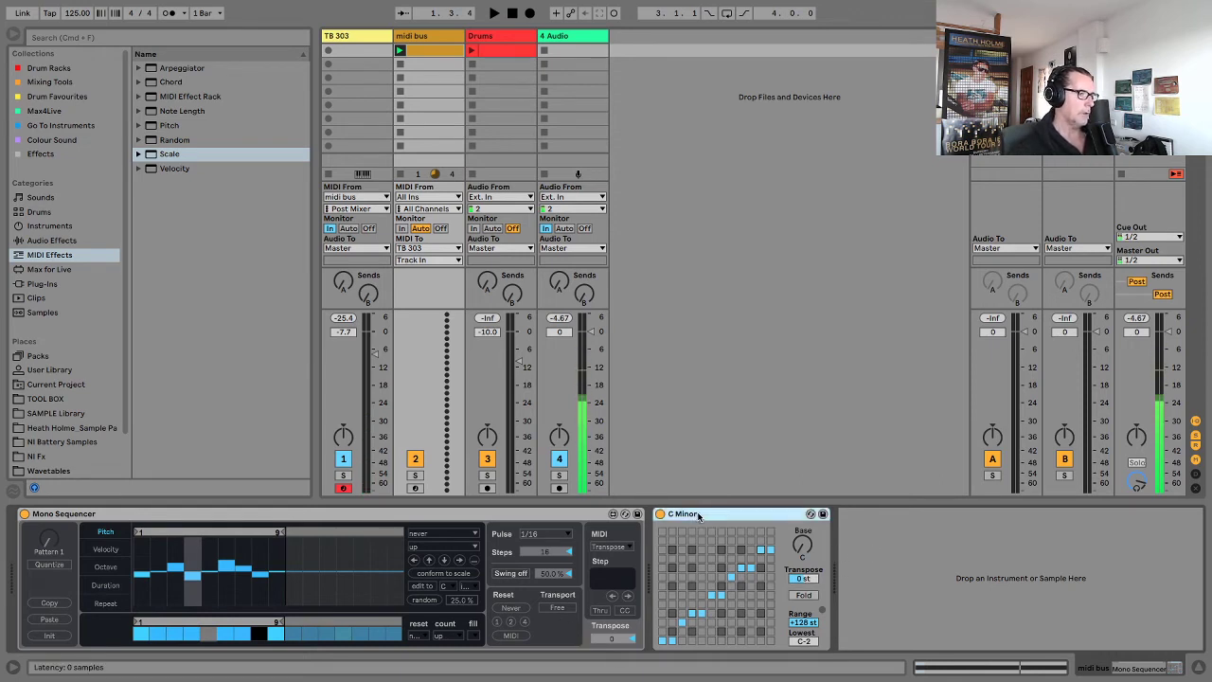
left_click(863, 523)
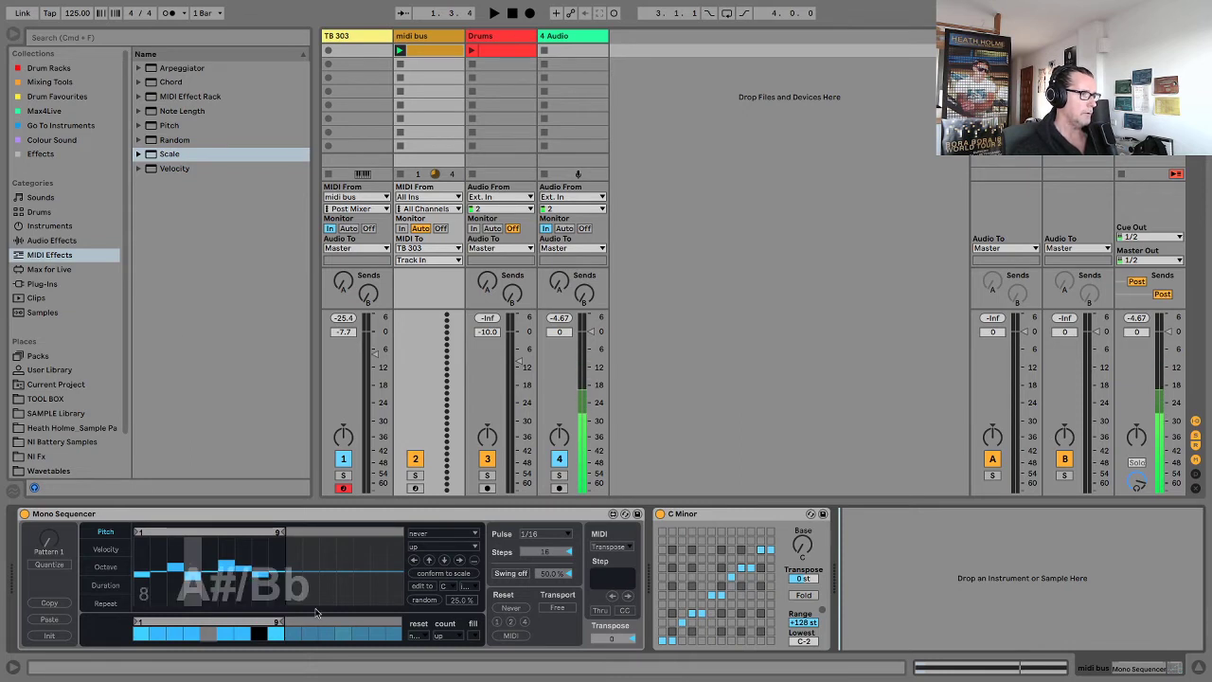
Insert a Random effect before the Mono Sequencer and set its Chance to 100 % and its Sign to Bi.
left_click(170, 140)
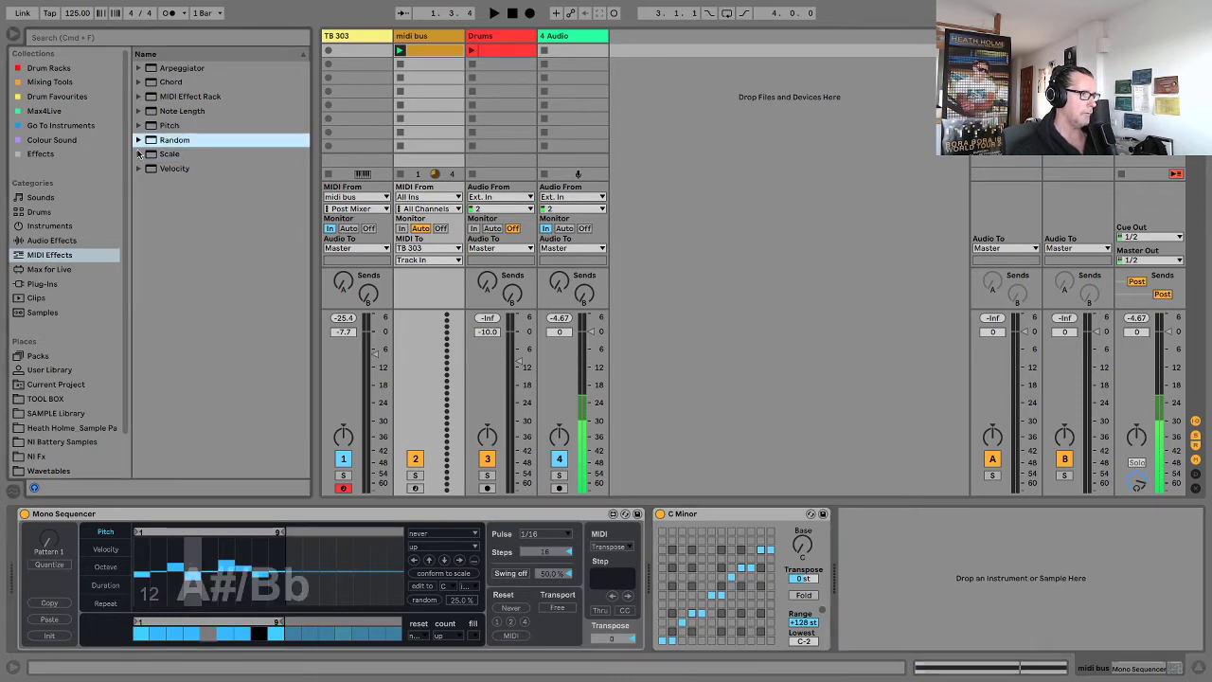
left_click_drag(171, 140, 21, 551)
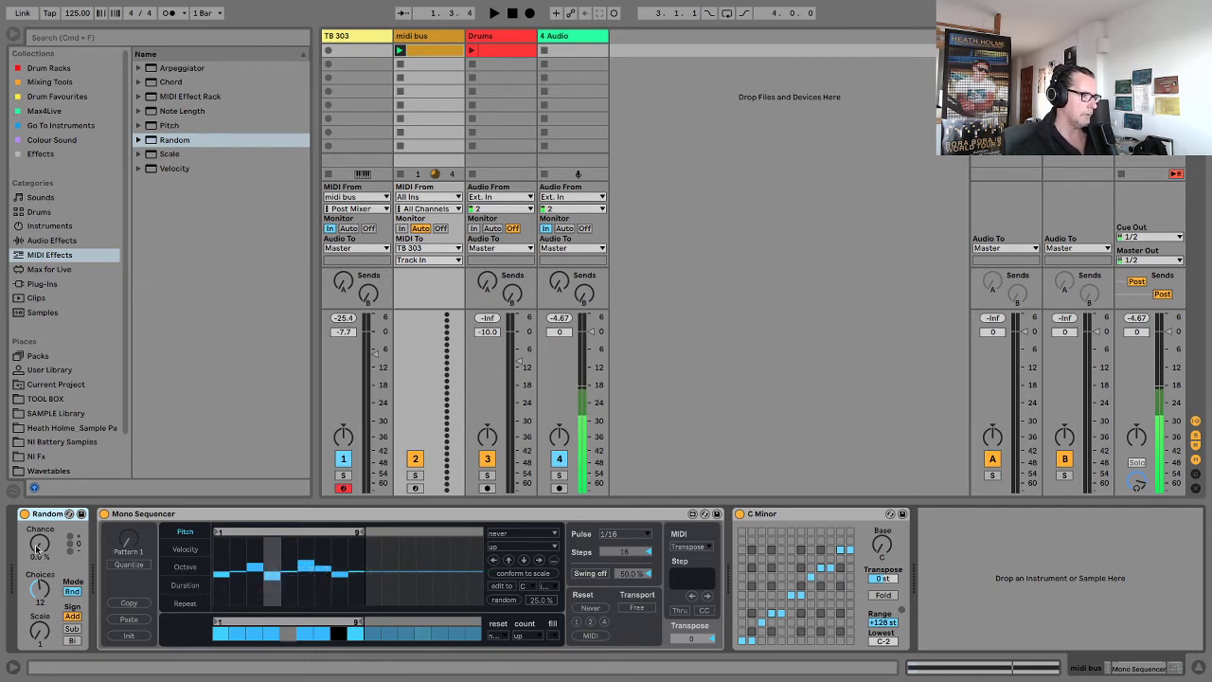
mouse_move(38, 549)
left_mouse_down()
mouse_move(38, 511)
mouse_move(18, 559)
left_mouse_up()
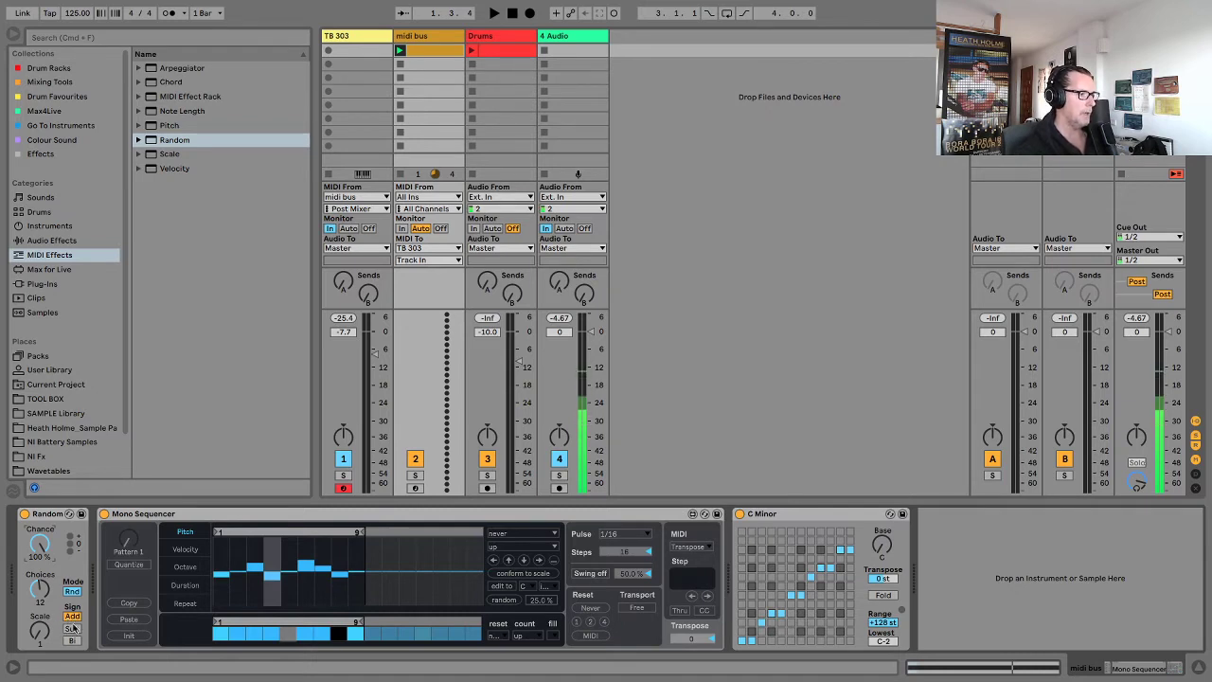
left_click(72, 625)
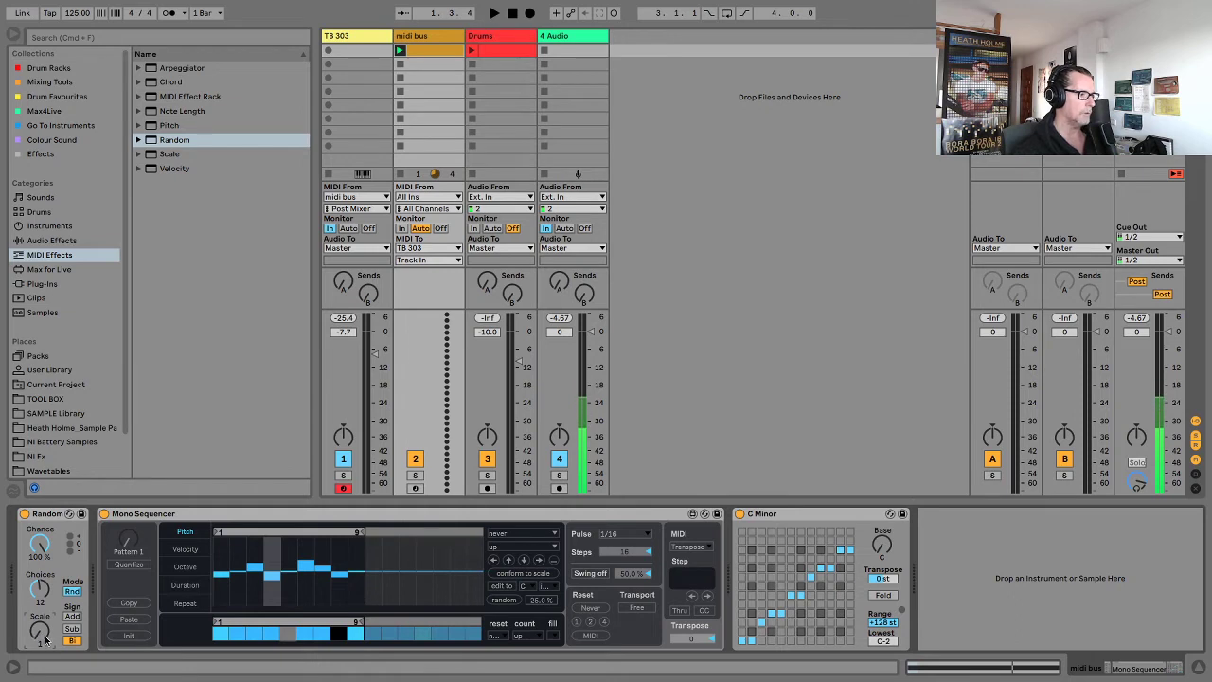
Audition the Random effect's Add and Sub signs during playback and return to Bi.
left_click(71, 616)
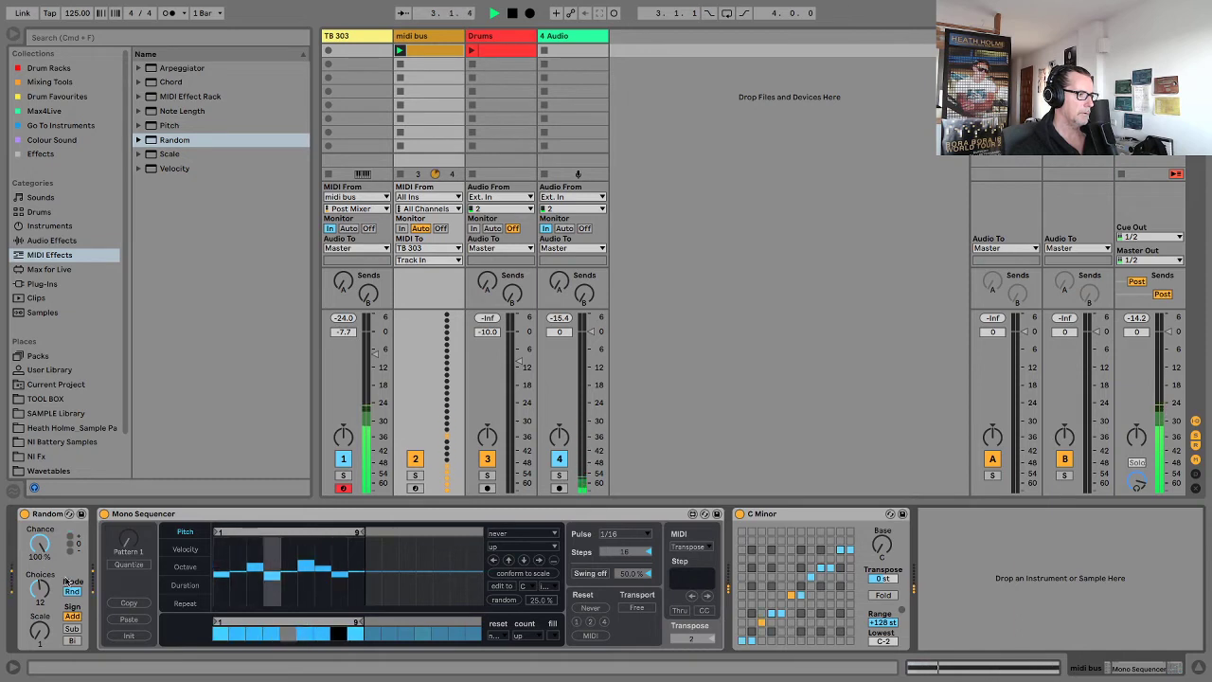
left_click(72, 629)
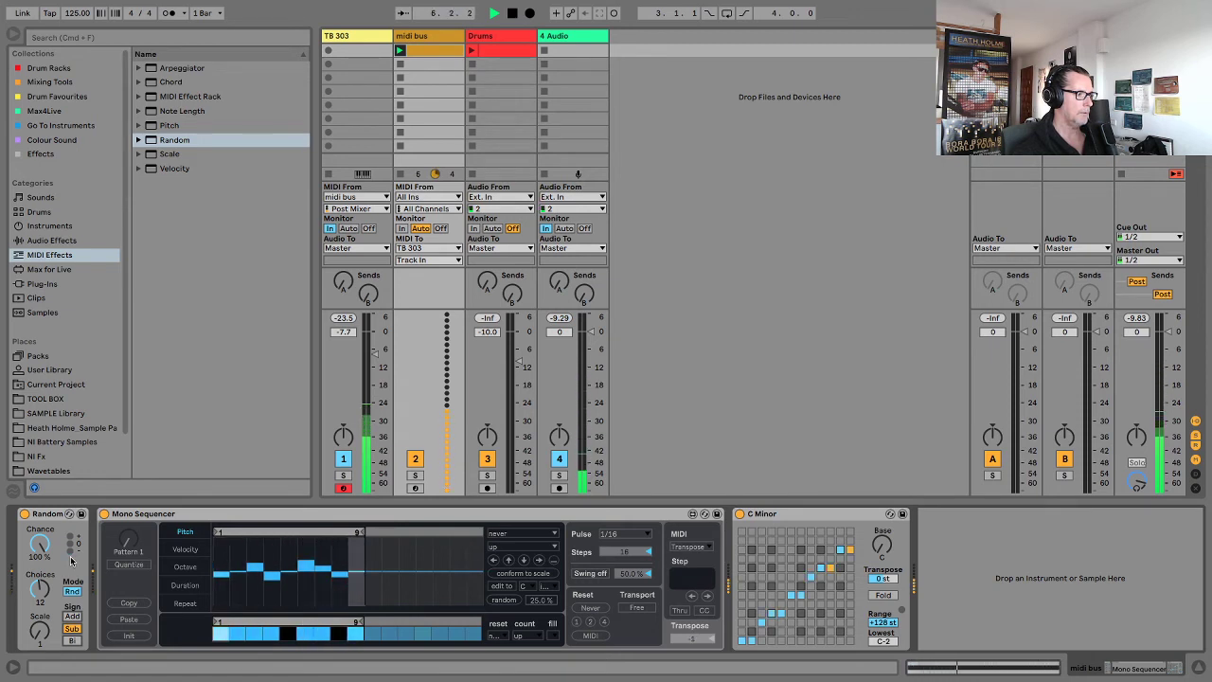
left_click(72, 641)
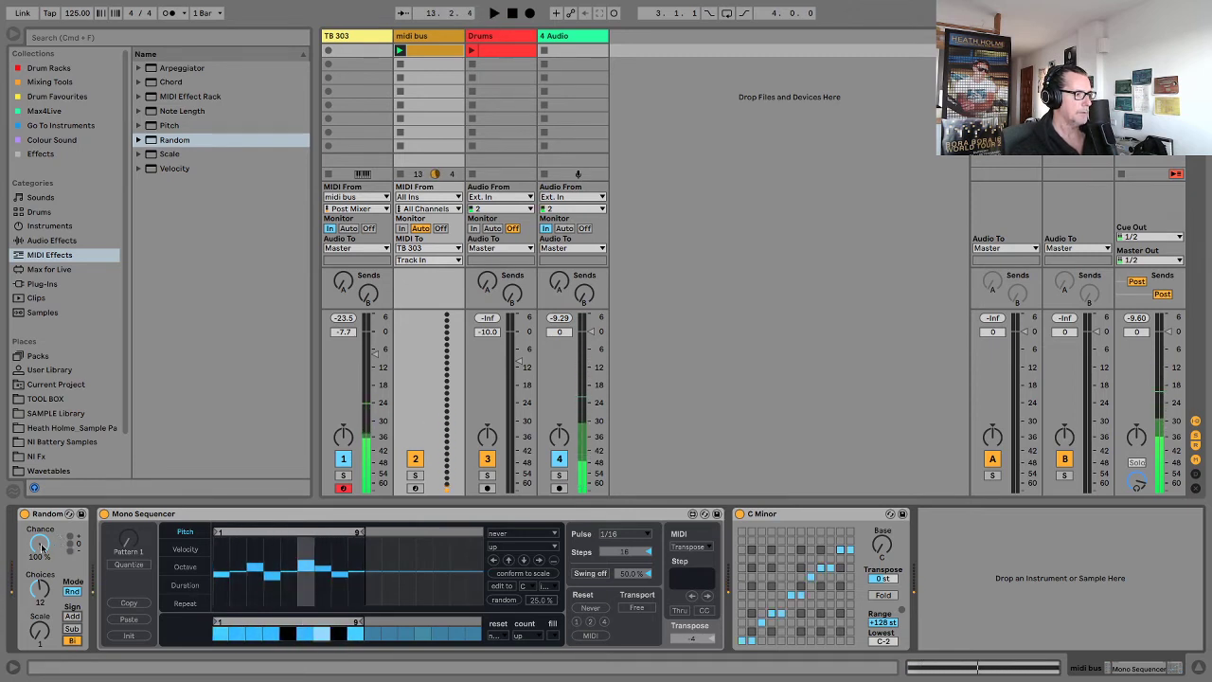
Set the Random effect's Chance to 50 % and its Sign to Add, and play the sequence.
left_click_drag(60, 540, 60, 573)
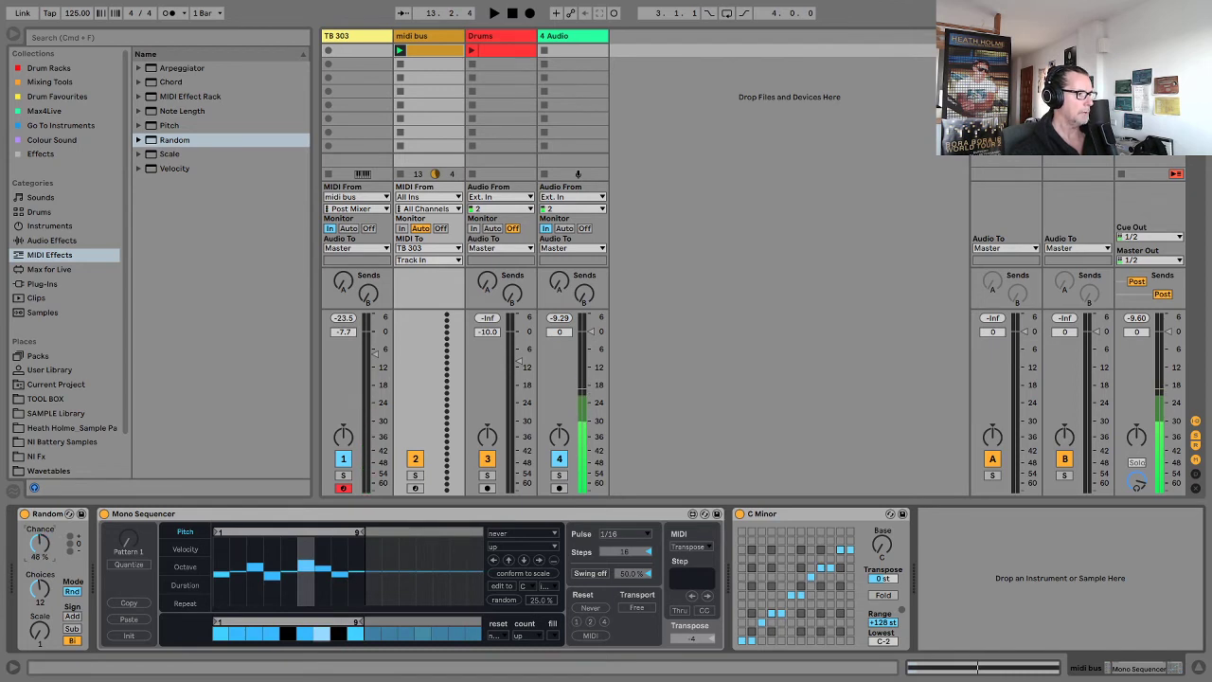
left_click(72, 615)
key("space")
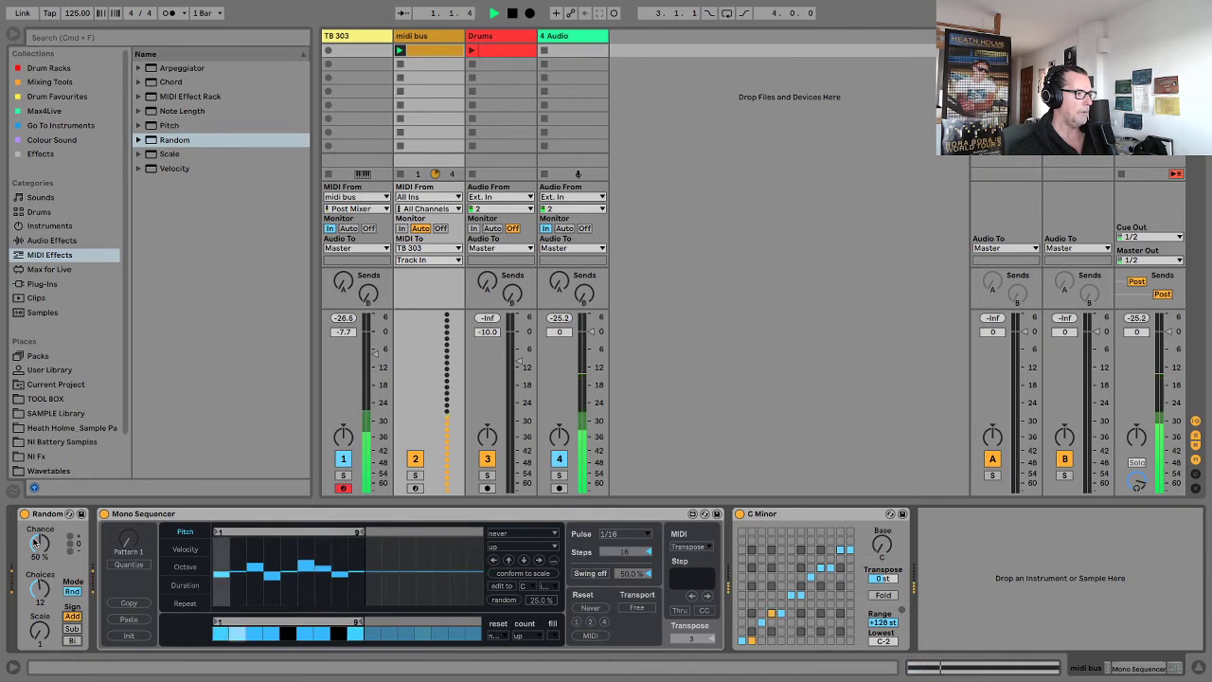
mouse_move(36, 543)
left_mouse_down()
mouse_move(36, 564)
mouse_move(38, 542)
left_mouse_up()
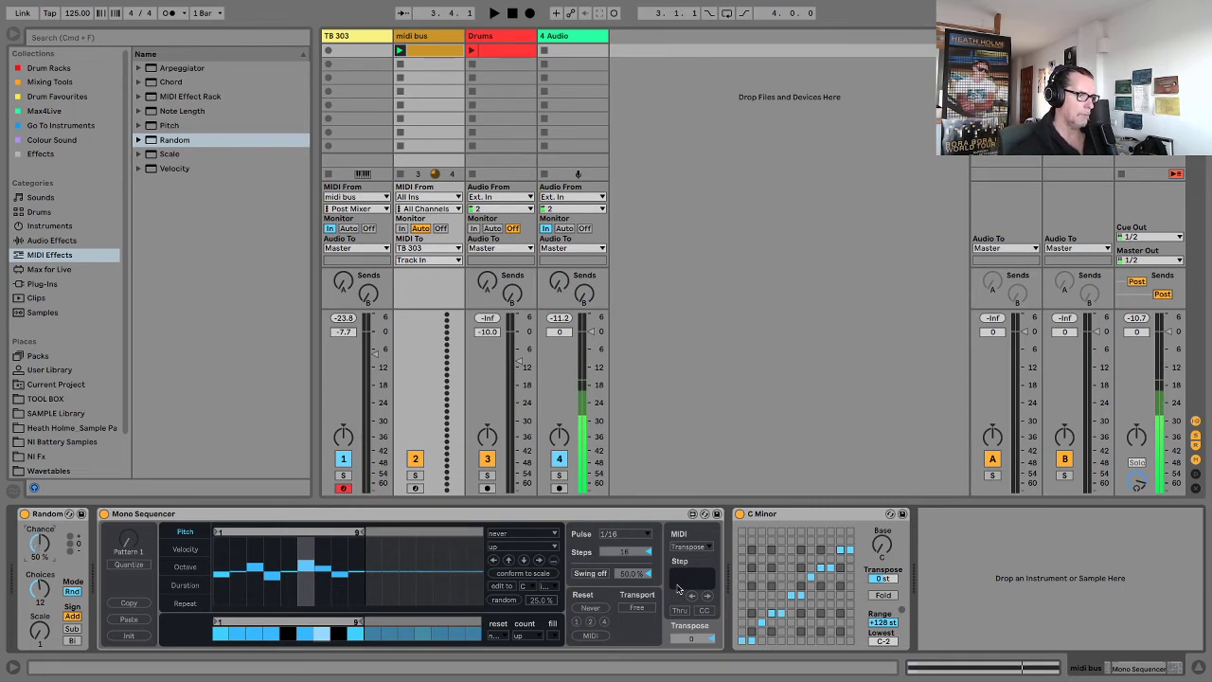
Hide the browser, show the Analog instrument on the TB 303 track, and switch off its second oscillator.
left_click(786, 515)
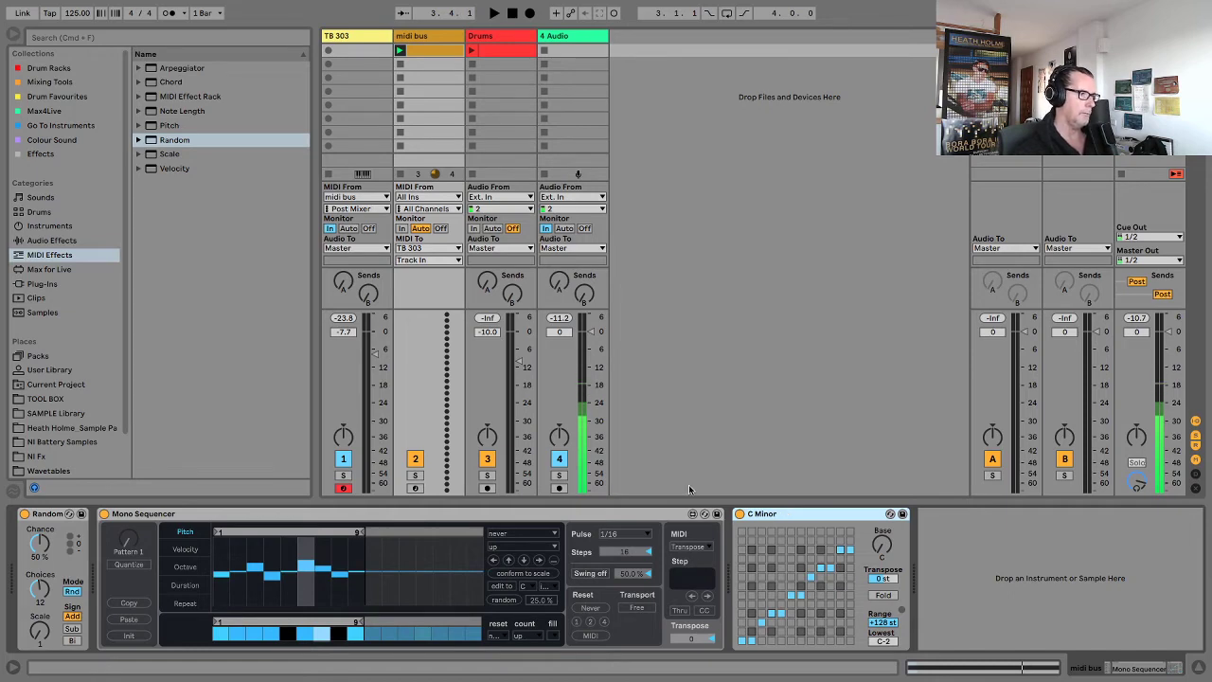
left_click(13, 35)
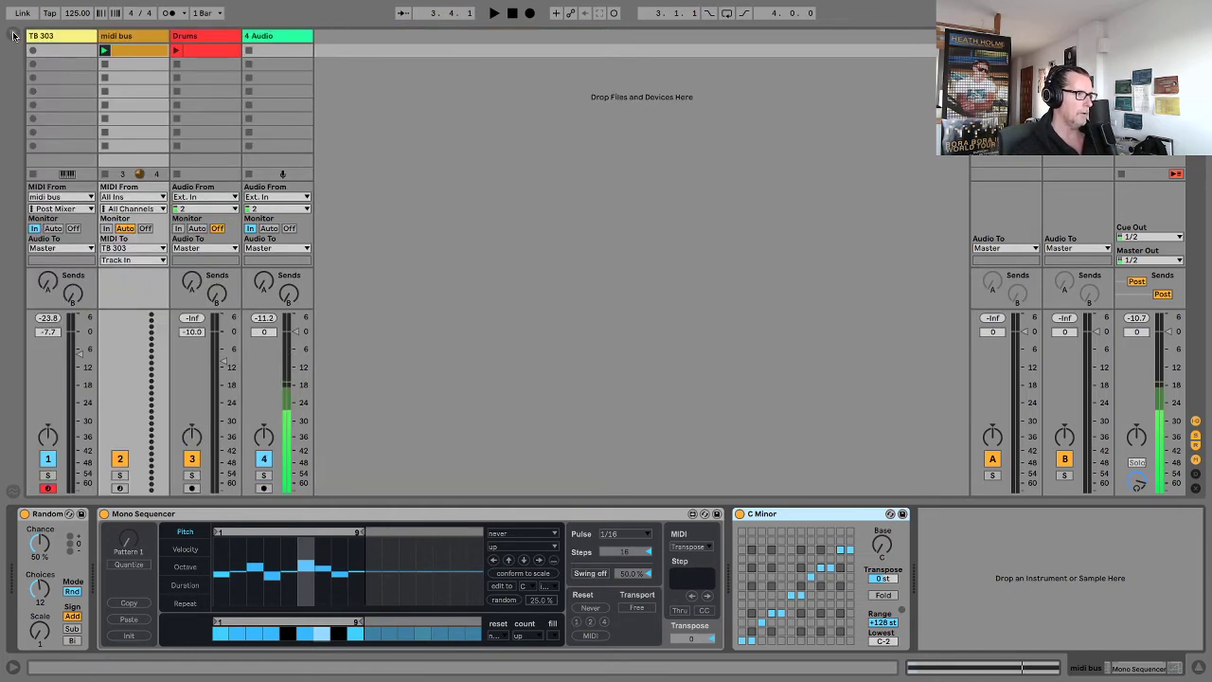
left_click(58, 37)
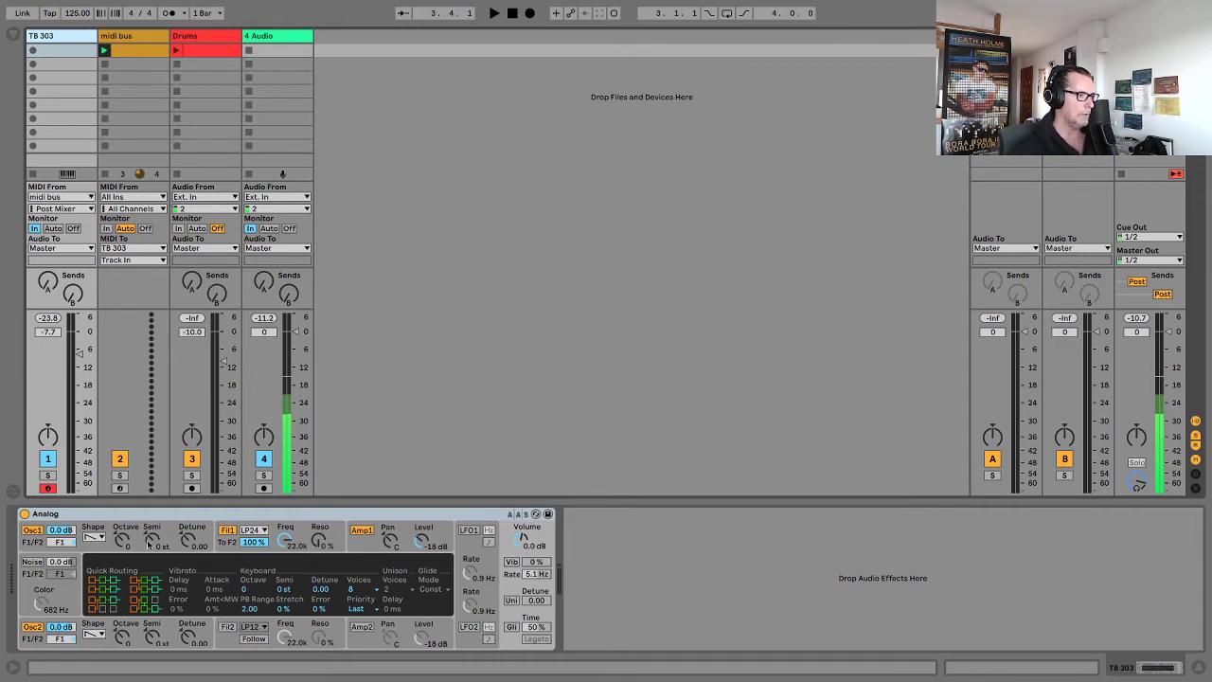
left_click(58, 514)
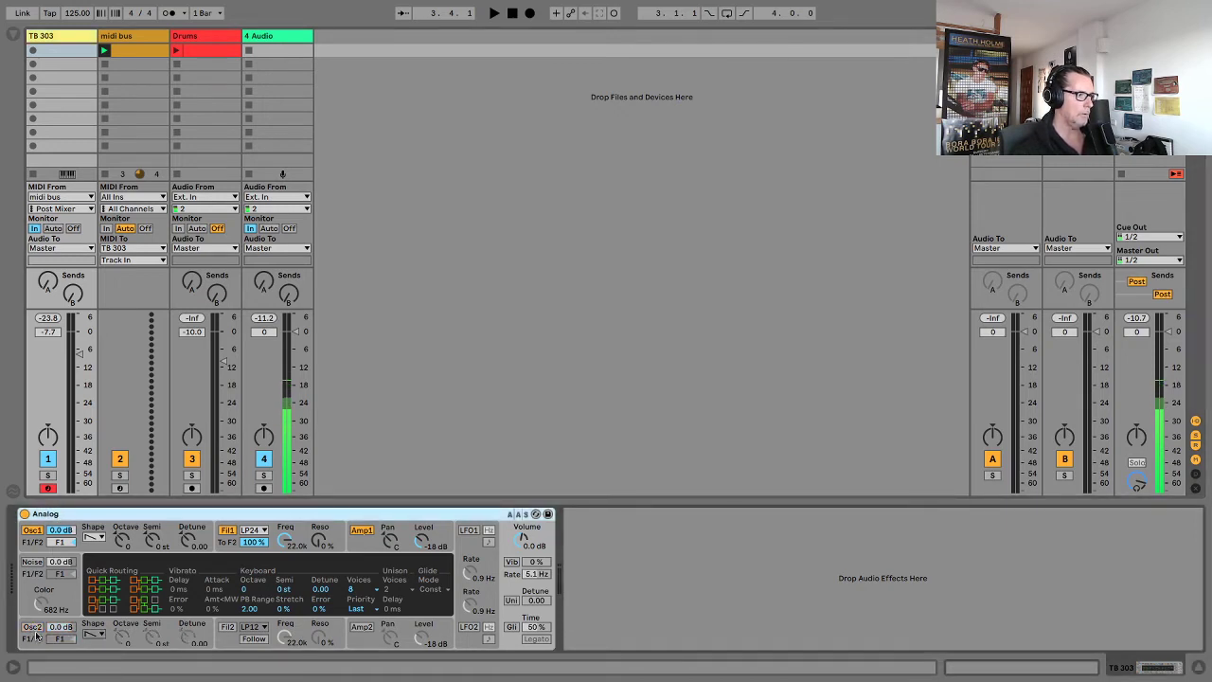
left_click(110, 528)
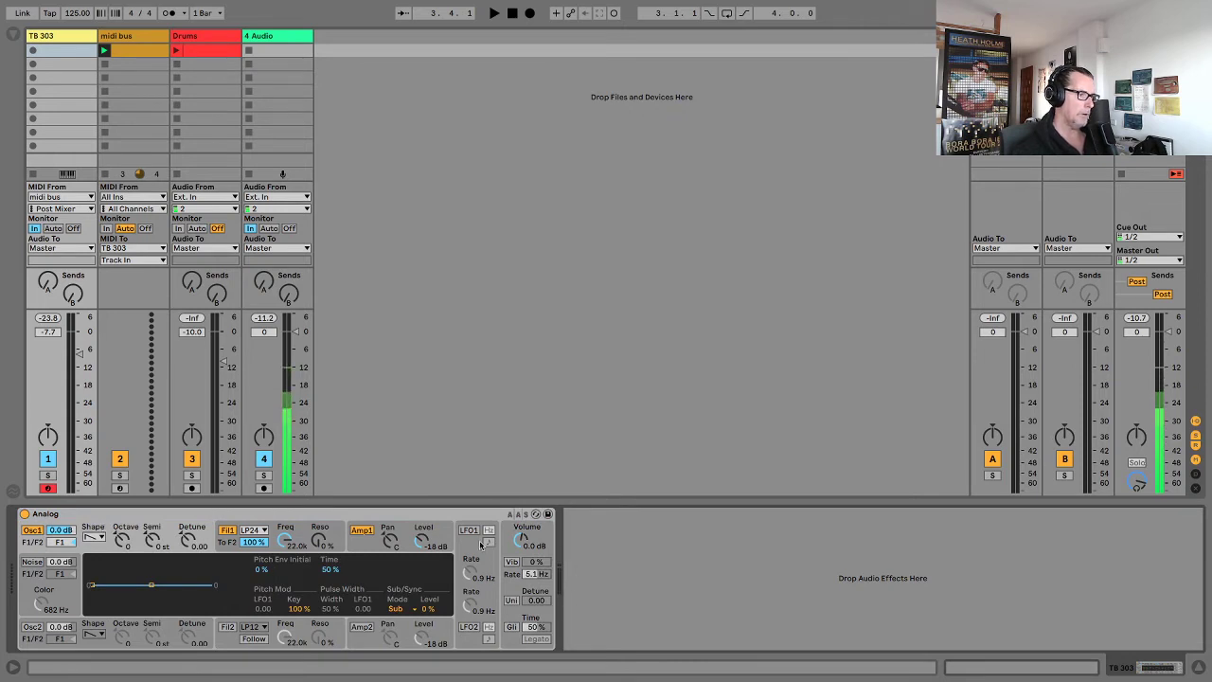
Set the Analog's Voices to Mono and listen to the sequence.
left_click(544, 536)
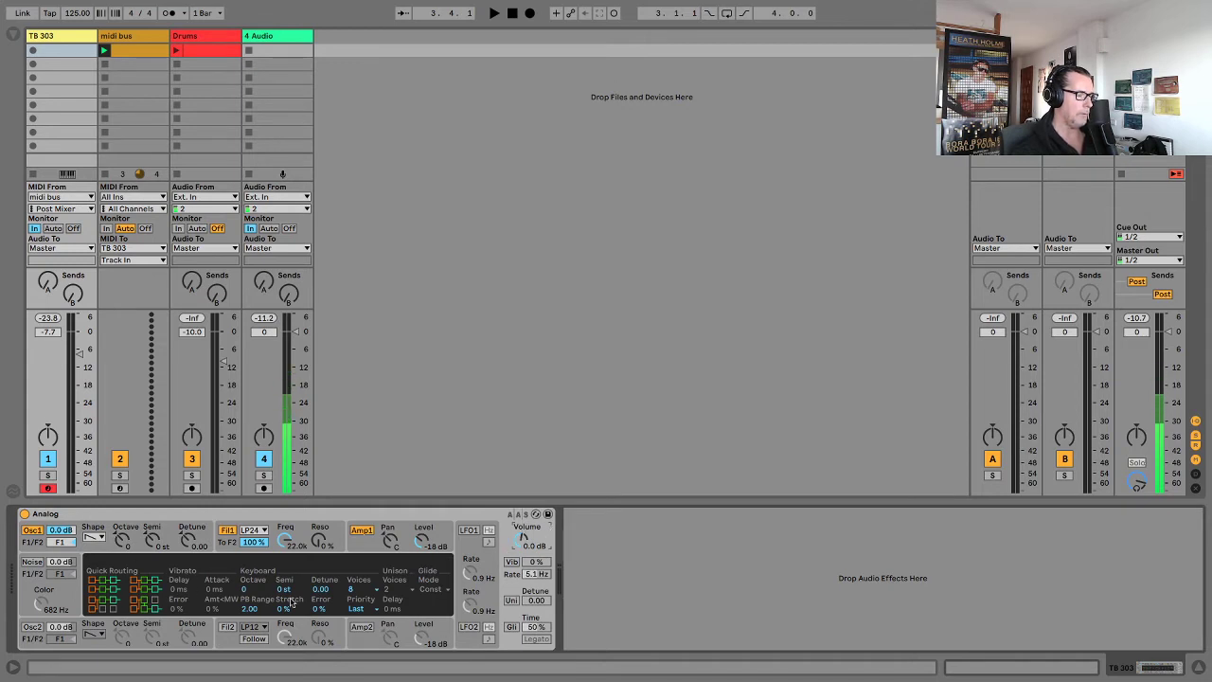
left_click(377, 591)
left_click(360, 478)
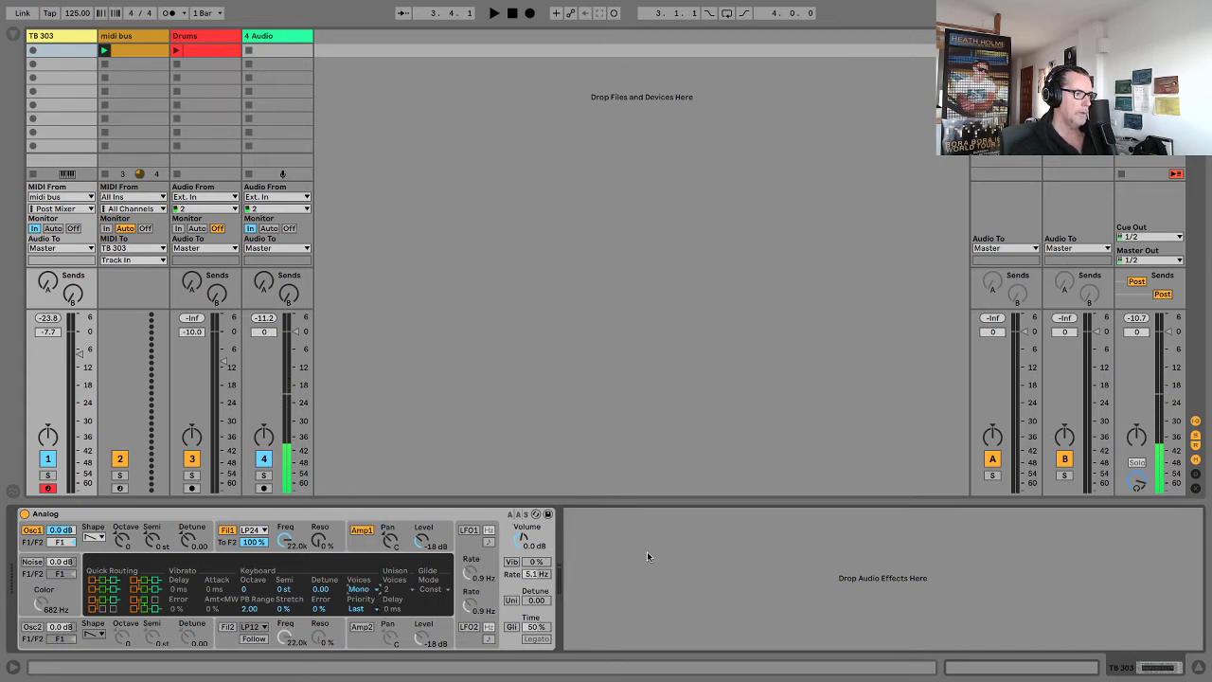
left_click(624, 547)
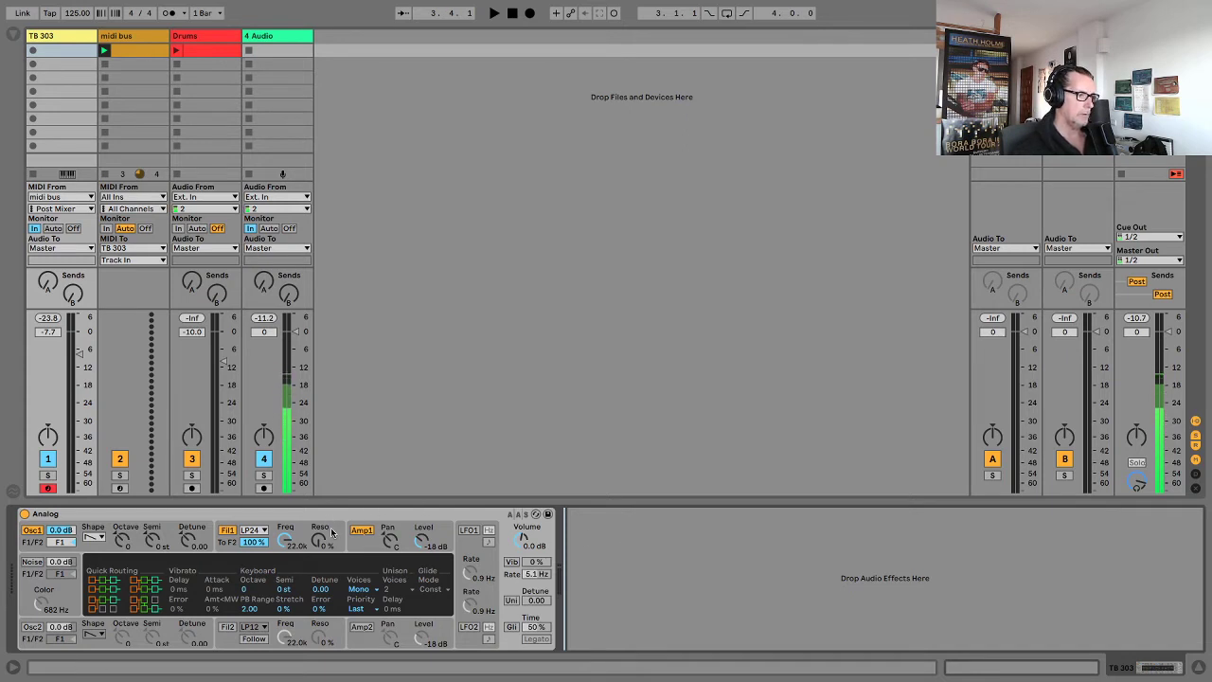
key("space")
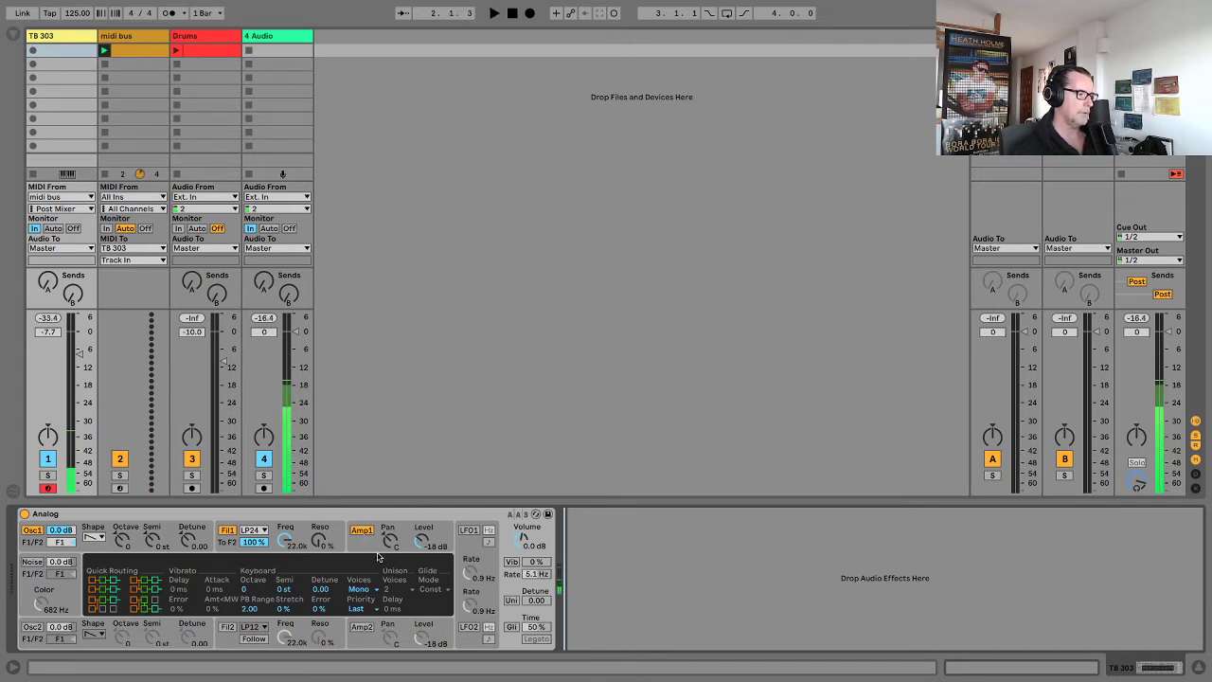
Compare the saw and rectangle shapes on Oscillator 1 during playback and keep the rectangle.
left_click(135, 531)
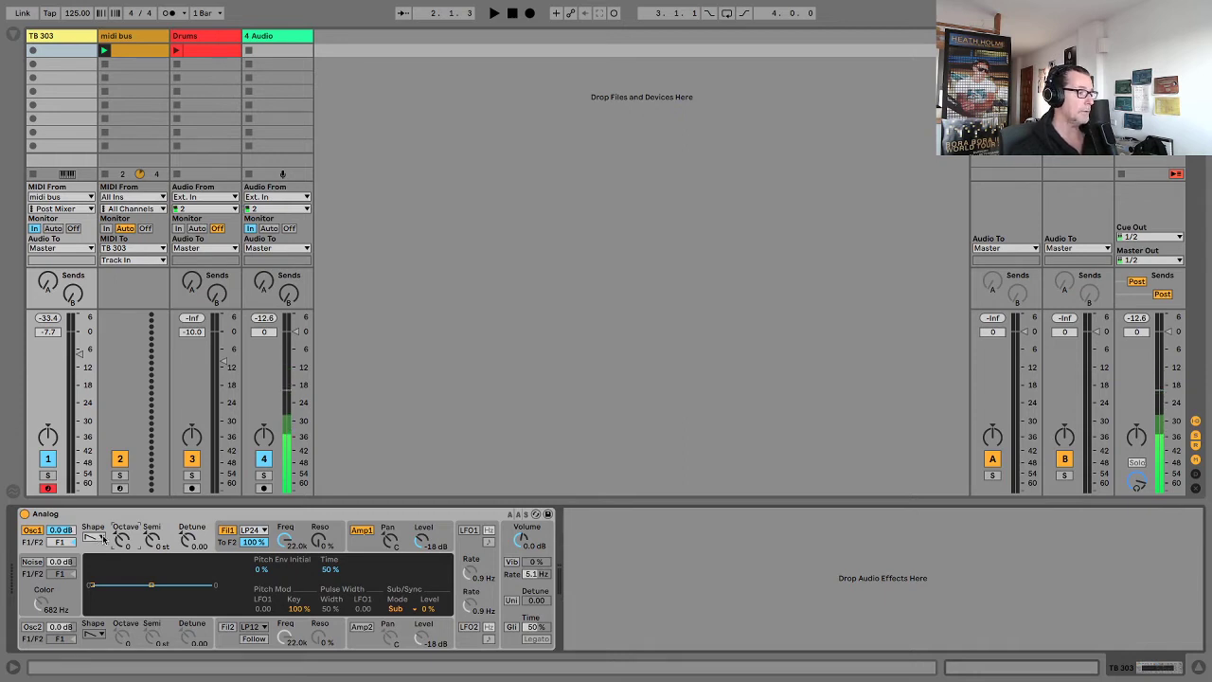
left_click(99, 538)
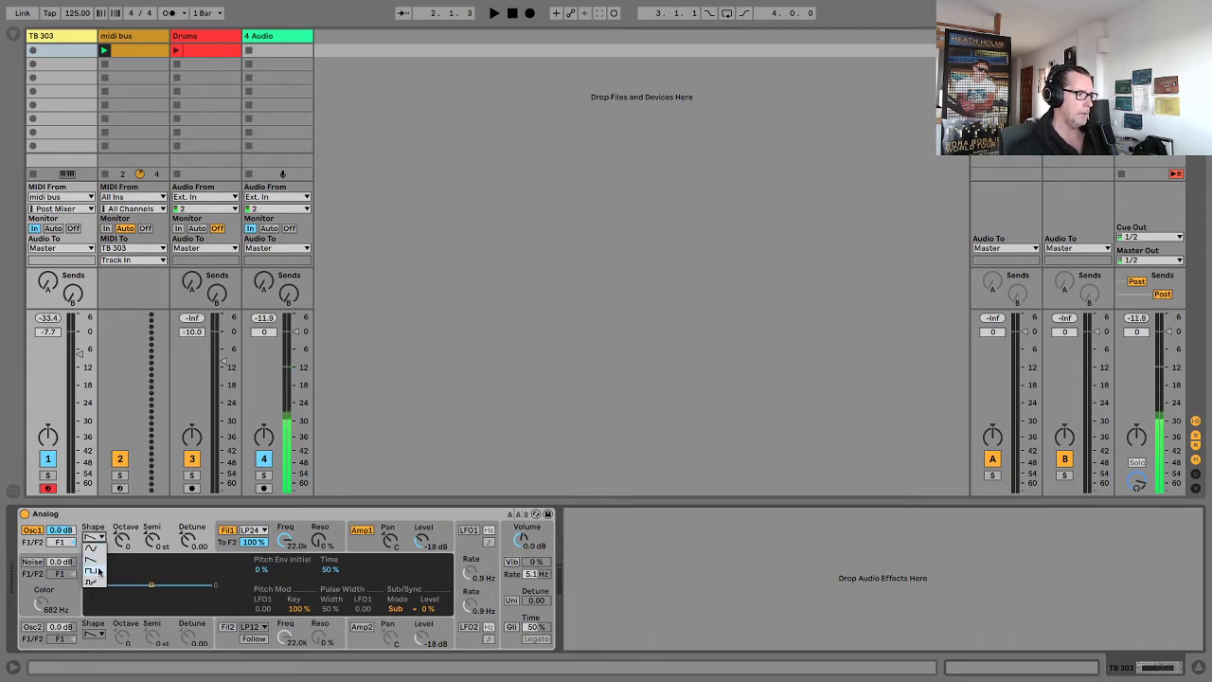
left_click(97, 572)
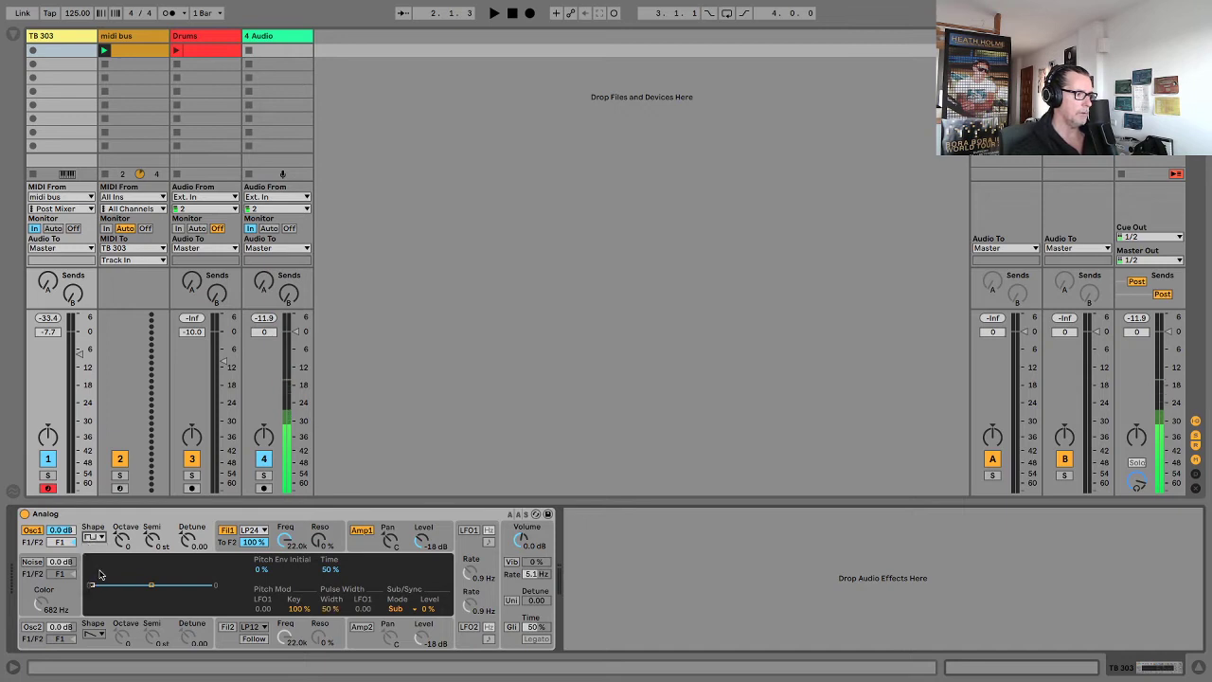
key("space")
left_click(101, 539)
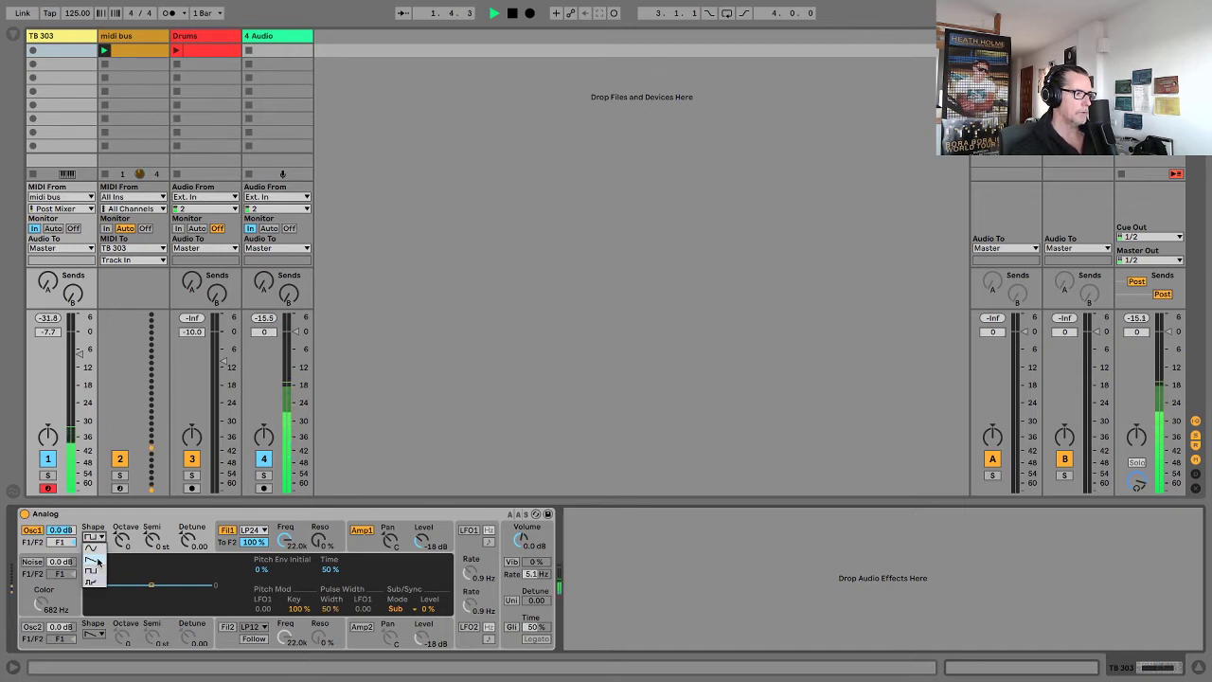
left_click(98, 558)
left_click(101, 538)
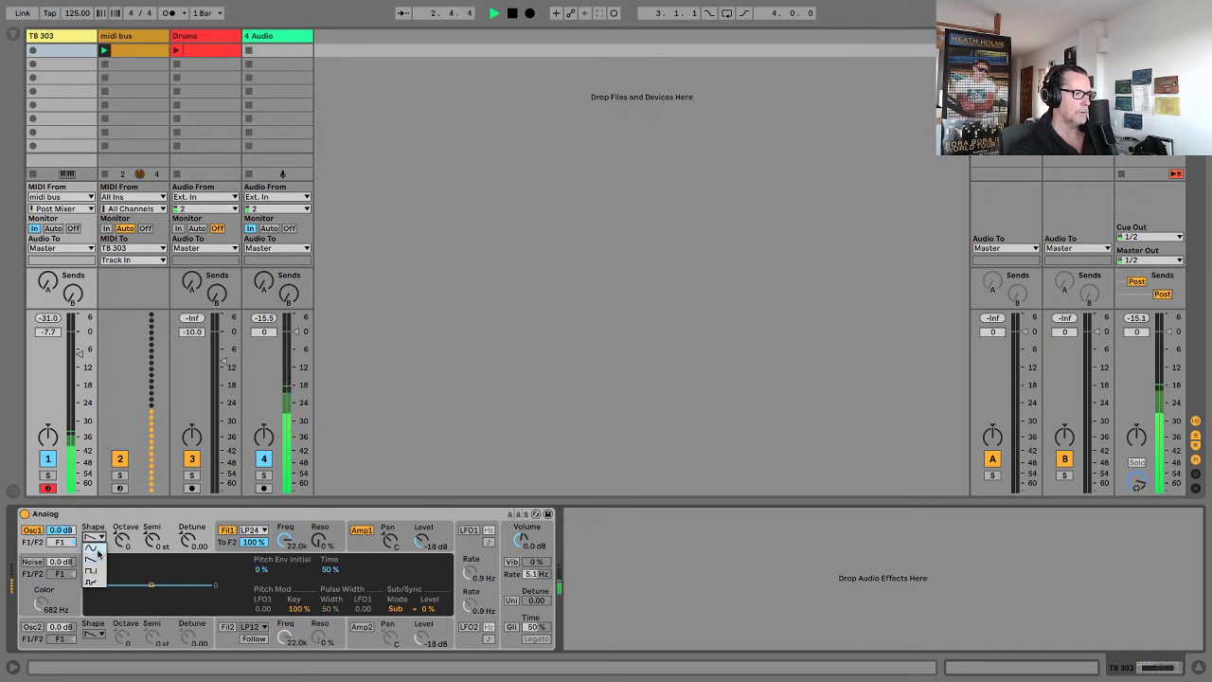
left_click(97, 572)
key("space")
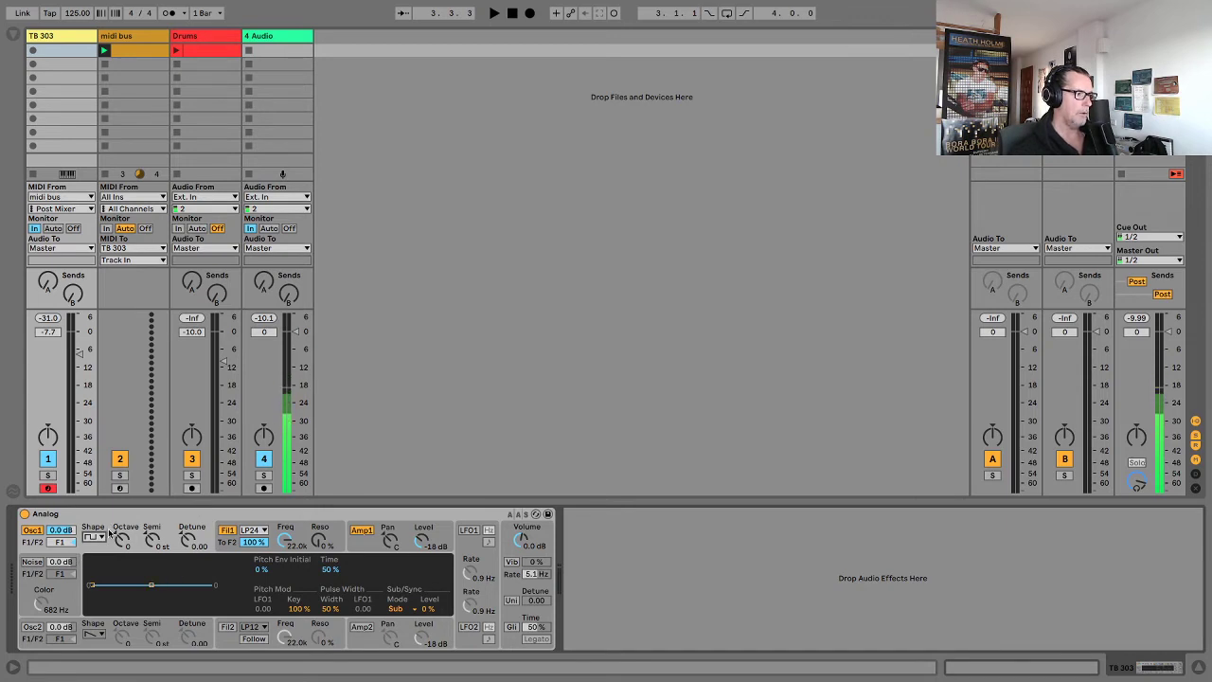
Shorten the Amp 1 envelope's Release to 43 ms while the sequence plays.
left_click(404, 532)
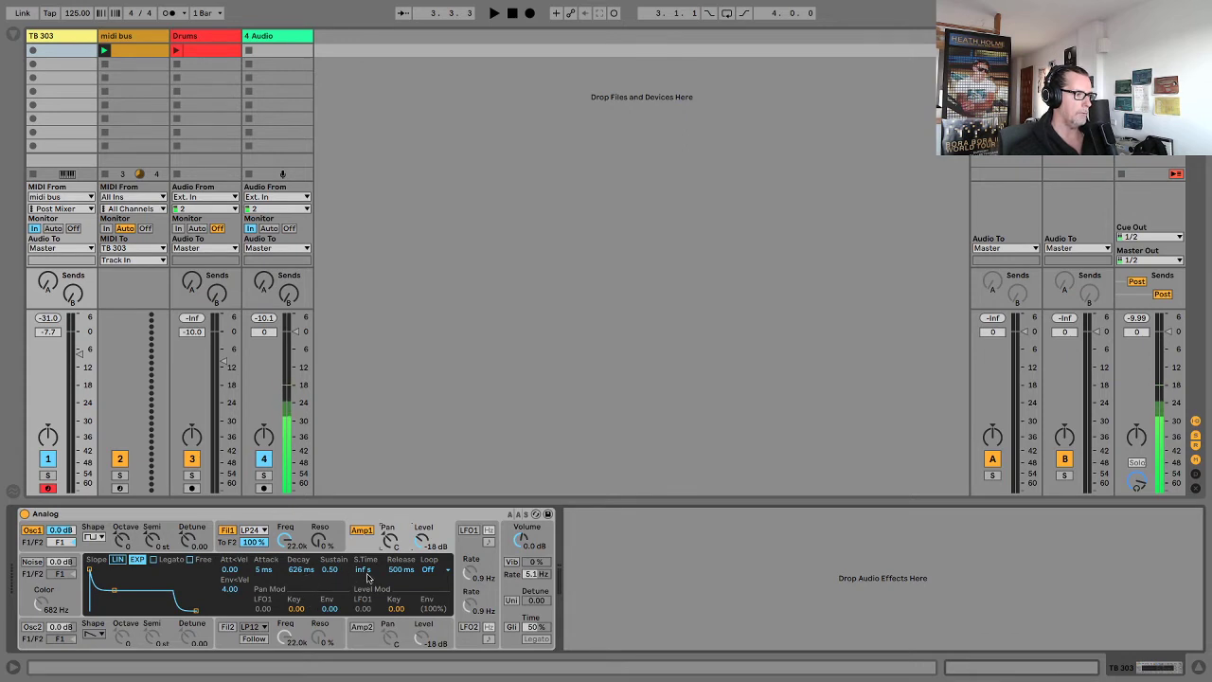
key("space")
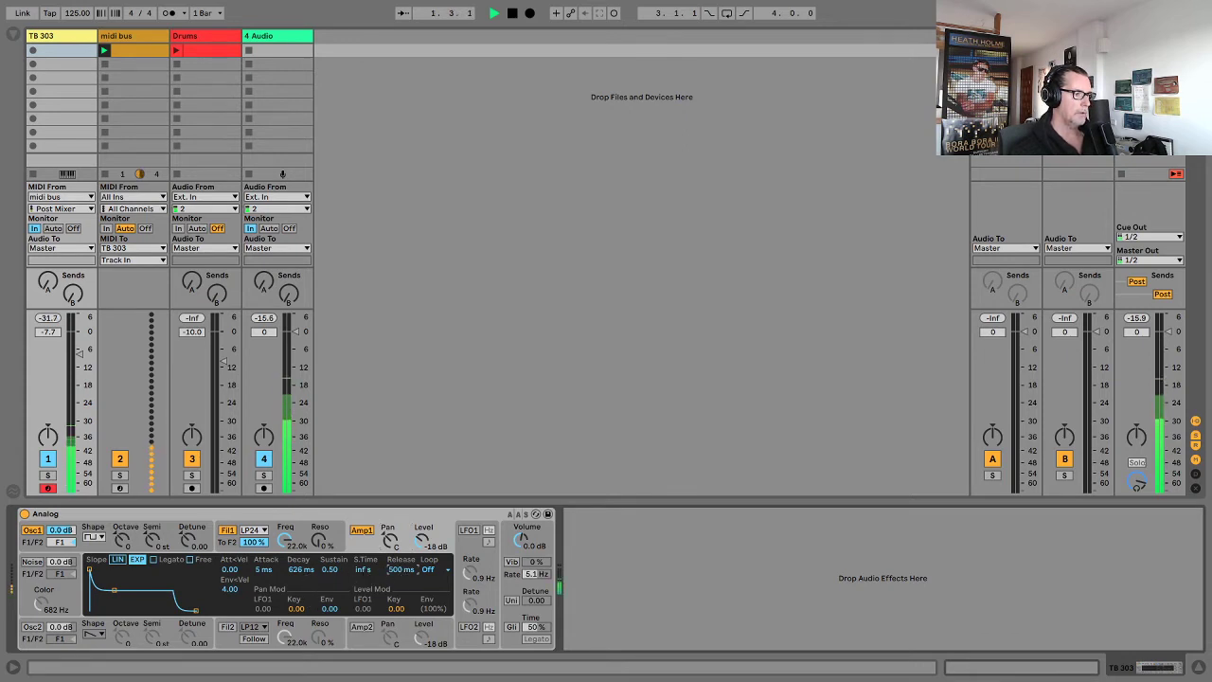
left_click_drag(402, 572, 401, 618)
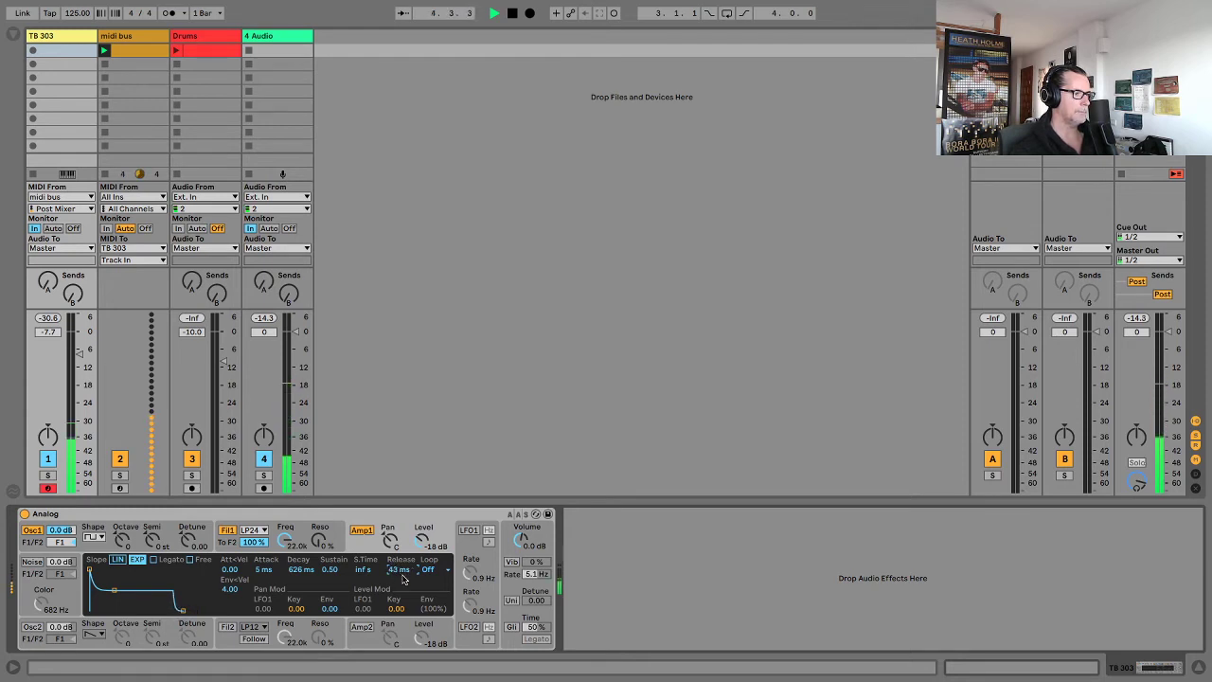
Set the Filter 1 envelope's Sustain to 0.00 and its Decay to 91 ms during playback.
left_click(306, 535)
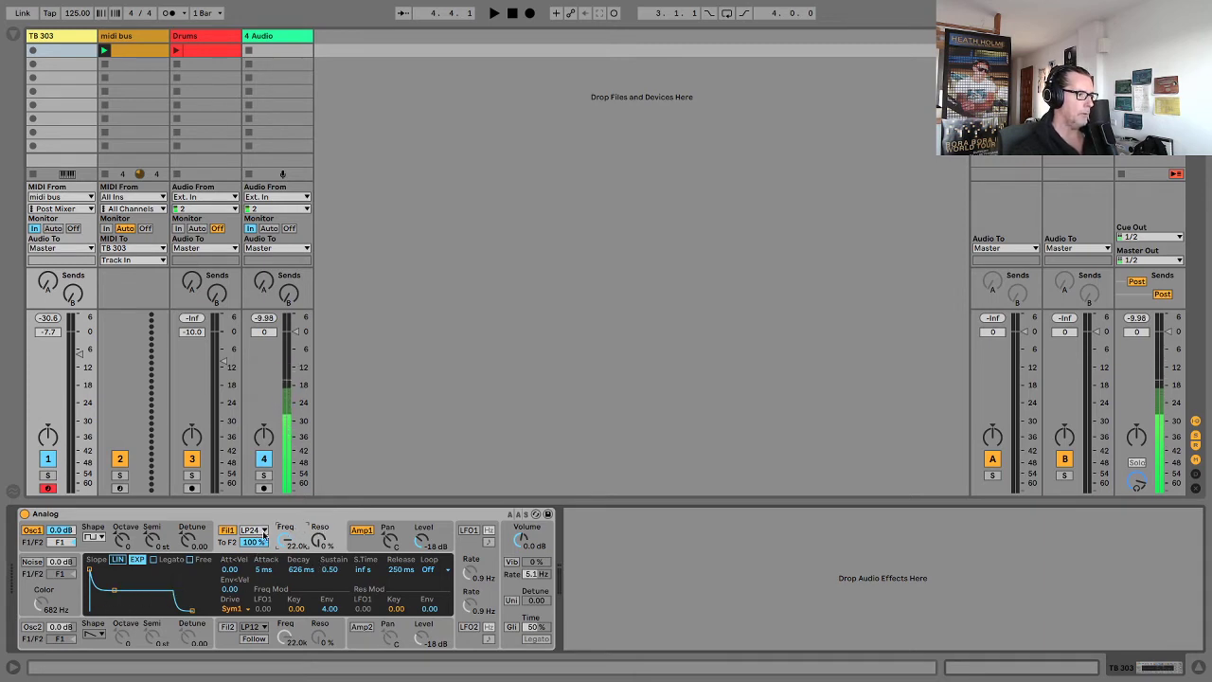
key("space")
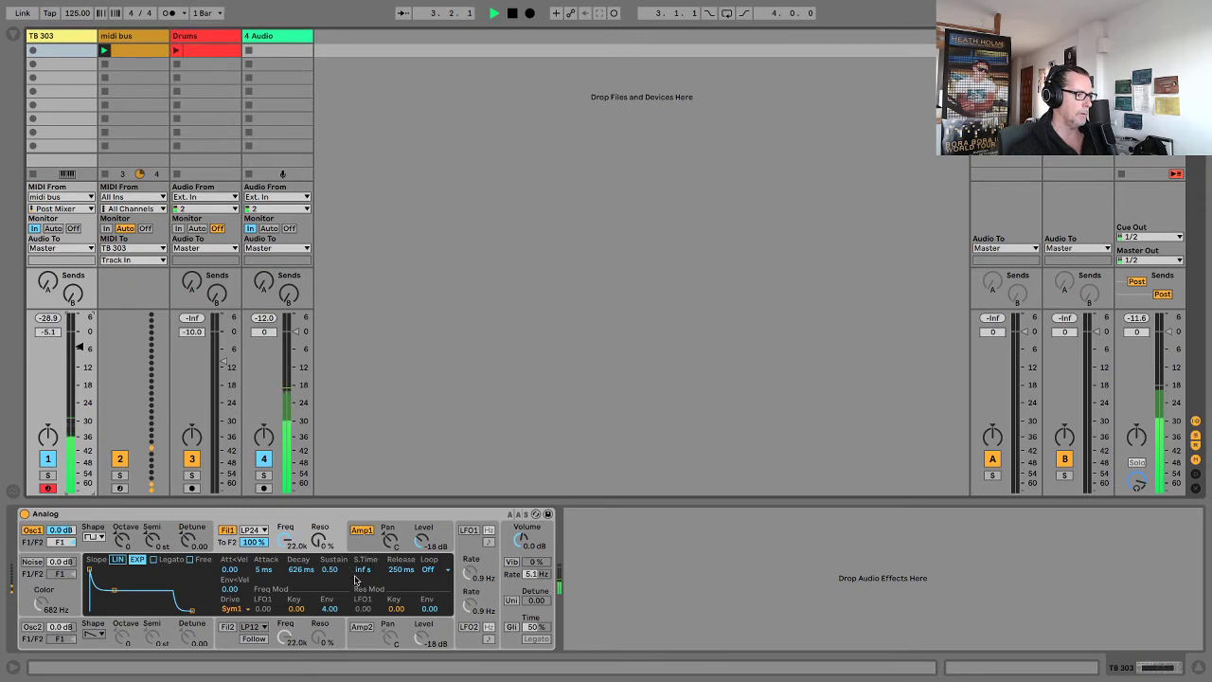
left_click_drag(323, 570, 323, 597)
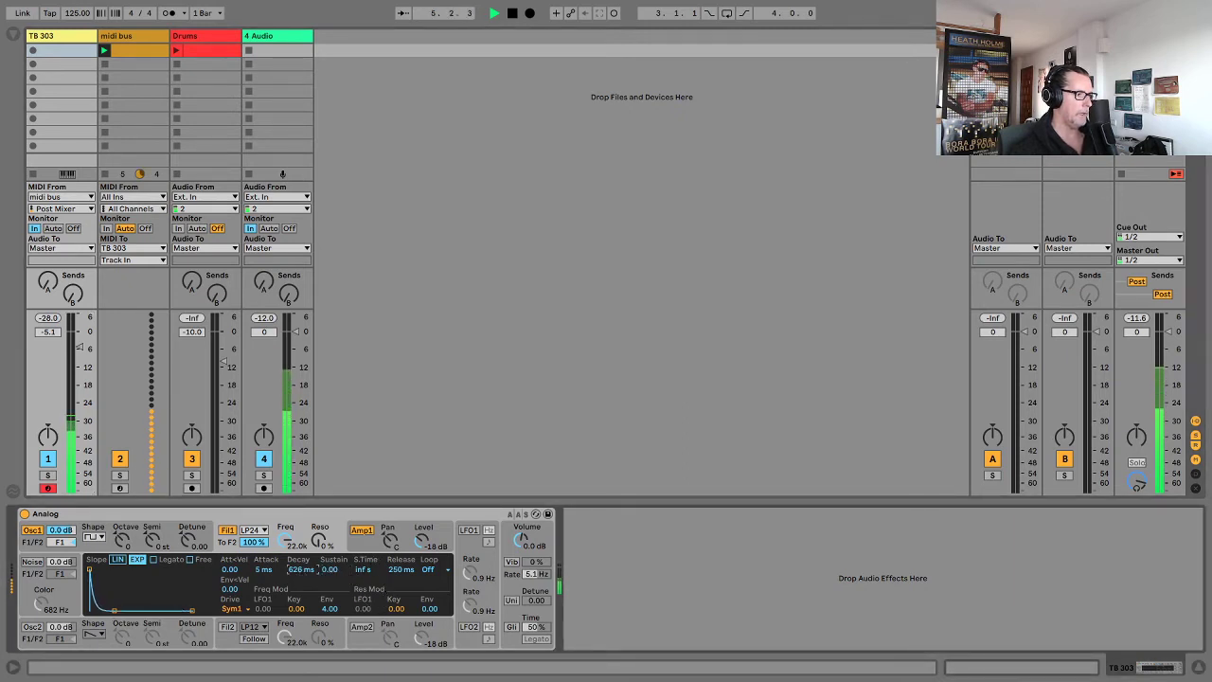
left_click_drag(301, 571, 301, 601)
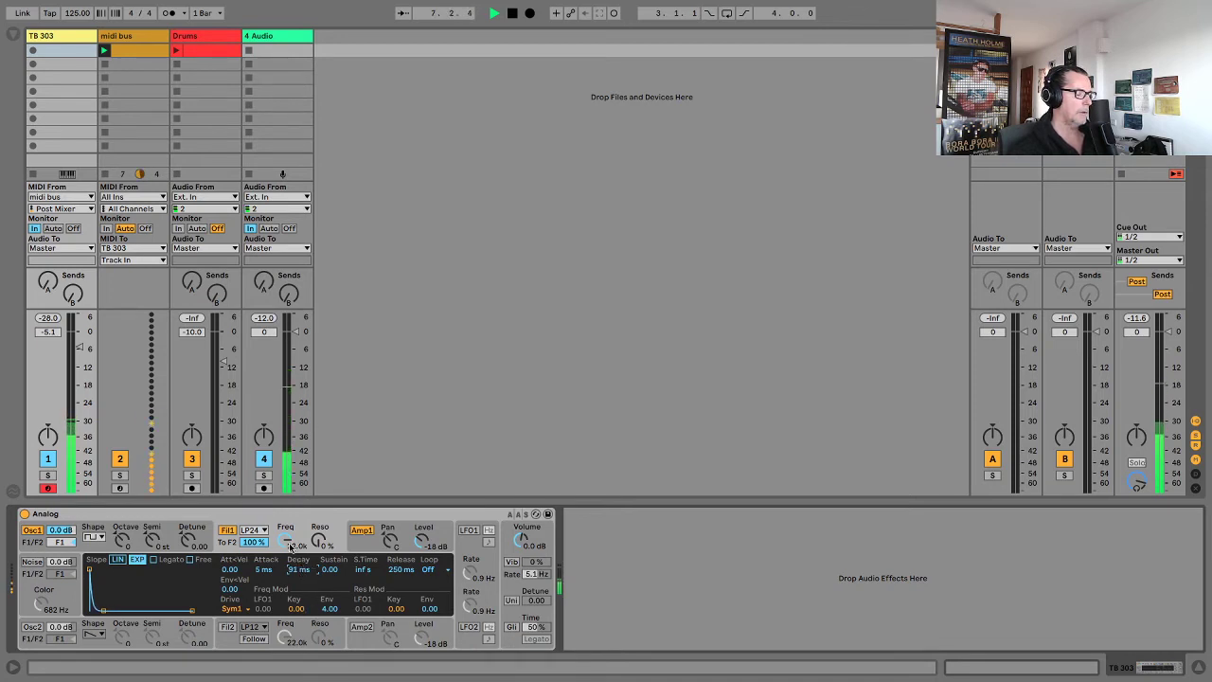
Lower Filter 1's frequency to 91 Hz and raise its resonance to 50 %.
left_click_drag(287, 541, 287, 625)
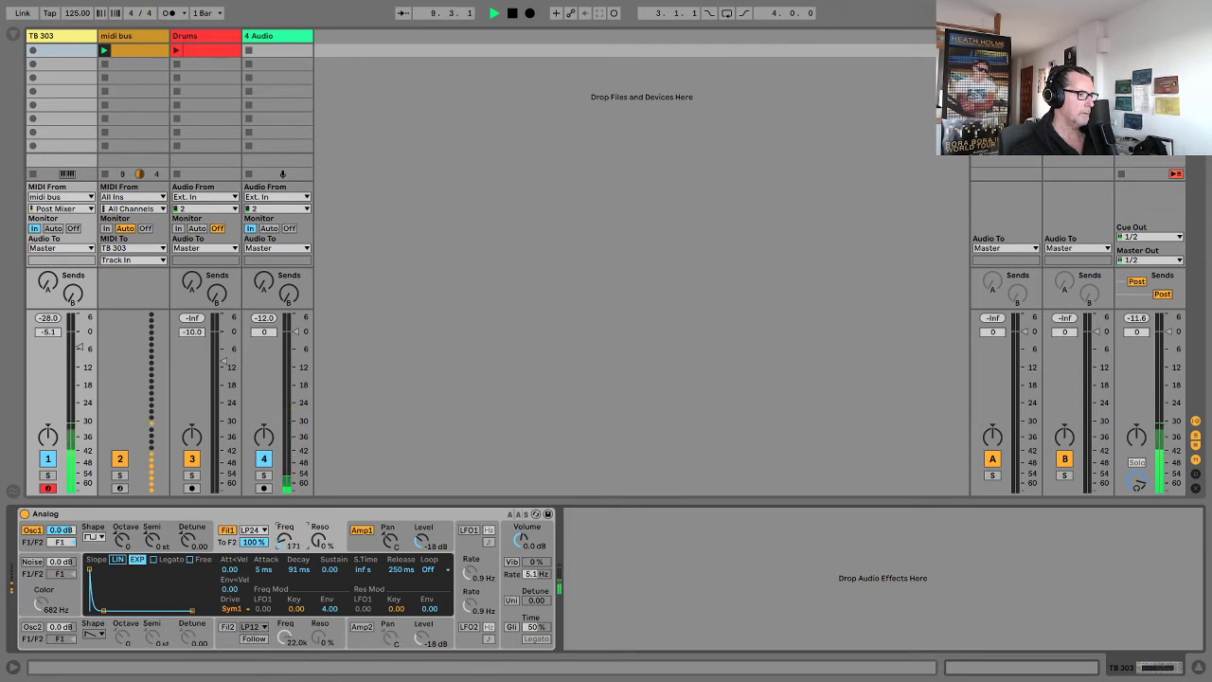
left_click_drag(320, 541, 320, 486)
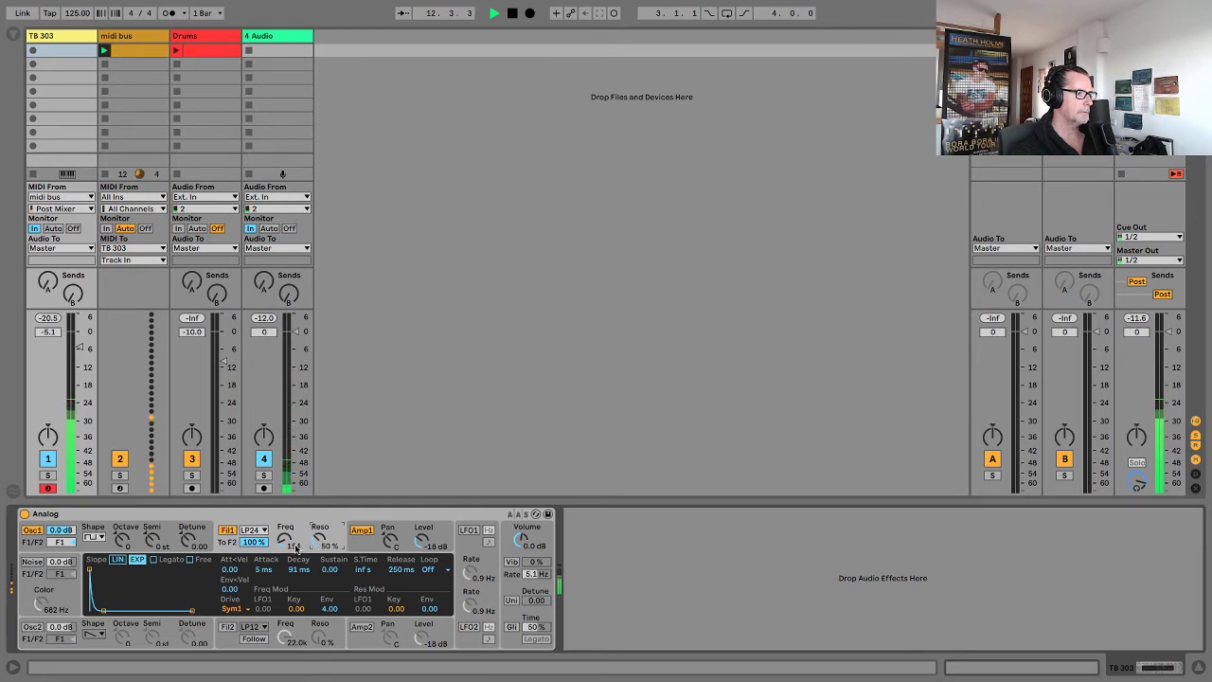
mouse_move(292, 544)
left_mouse_down()
mouse_move(292, 512)
mouse_move(287, 542)
left_mouse_up()
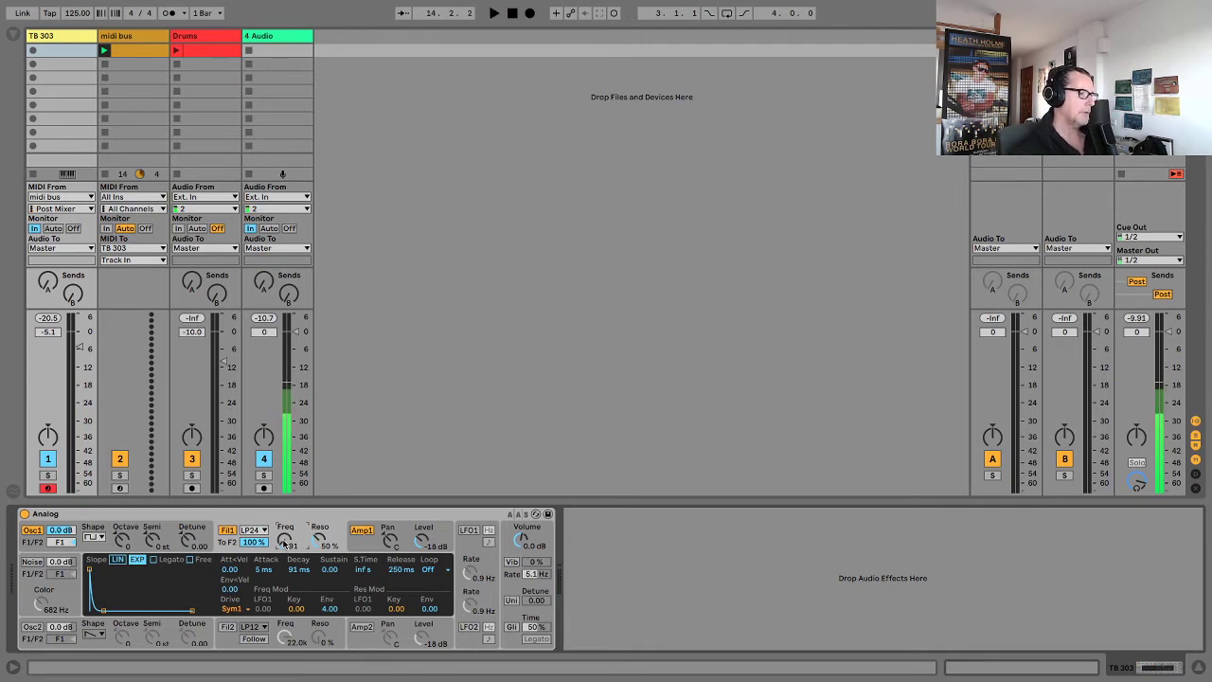
Turn on Analog's Glide and set its Time to 30 % while the sequence plays.
left_click(510, 527)
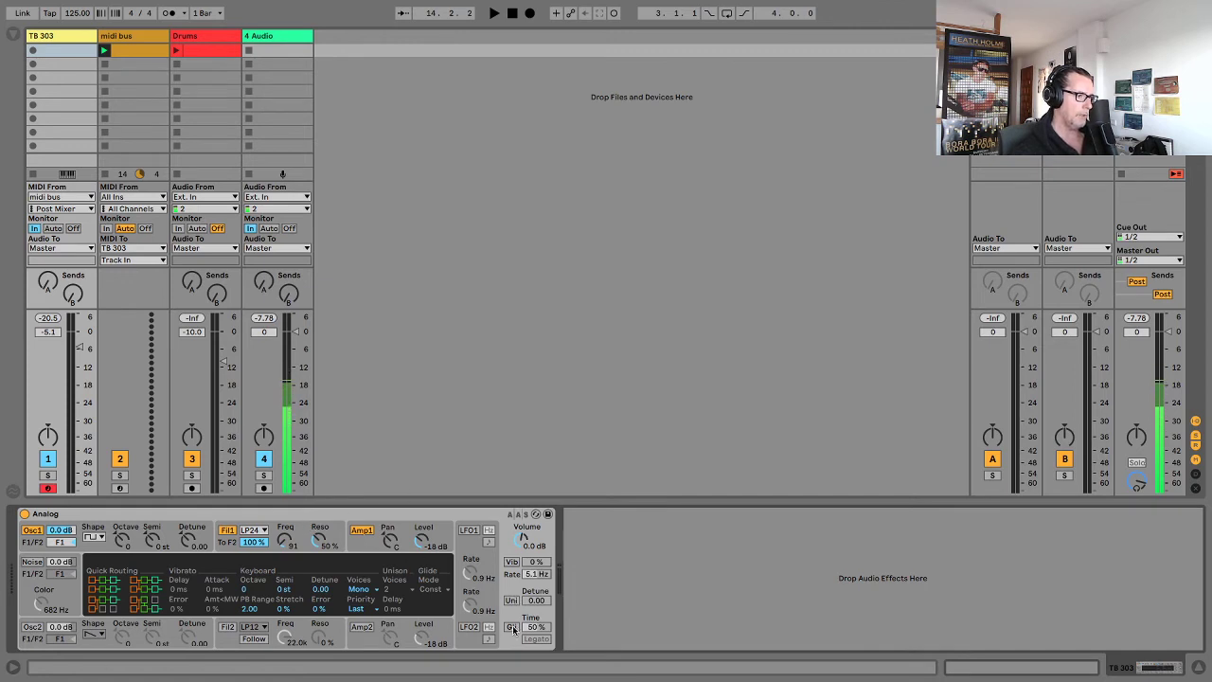
left_click(512, 627)
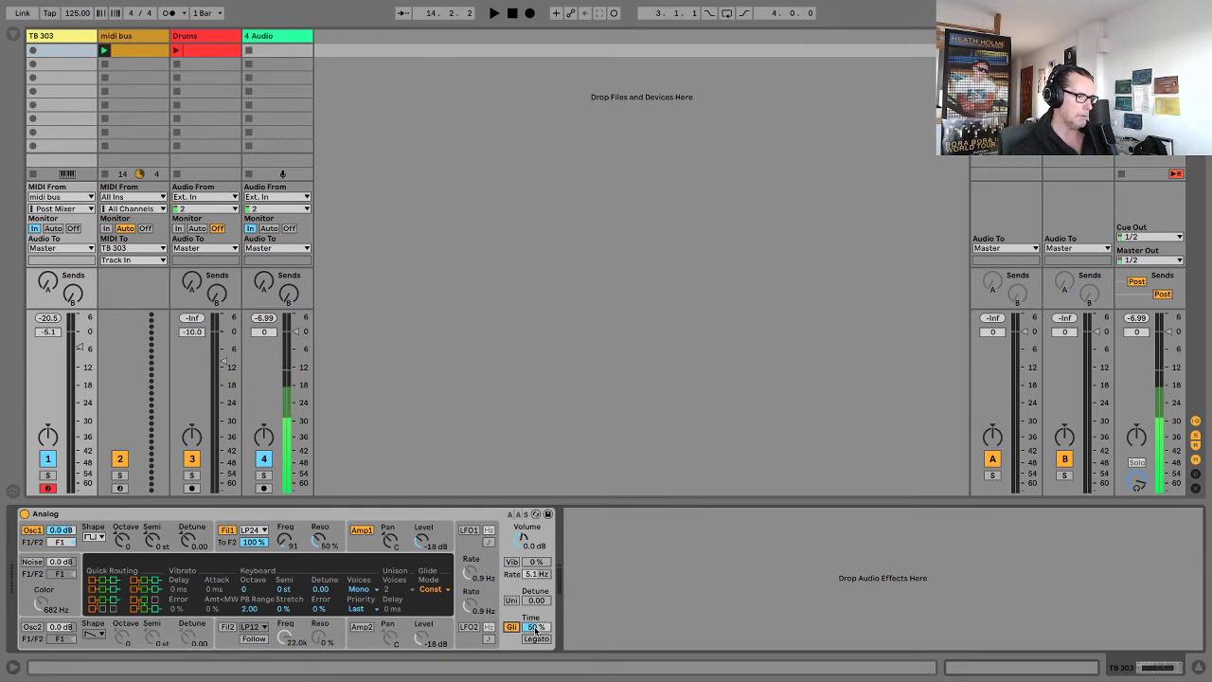
key("space")
left_click_drag(535, 629, 535, 649)
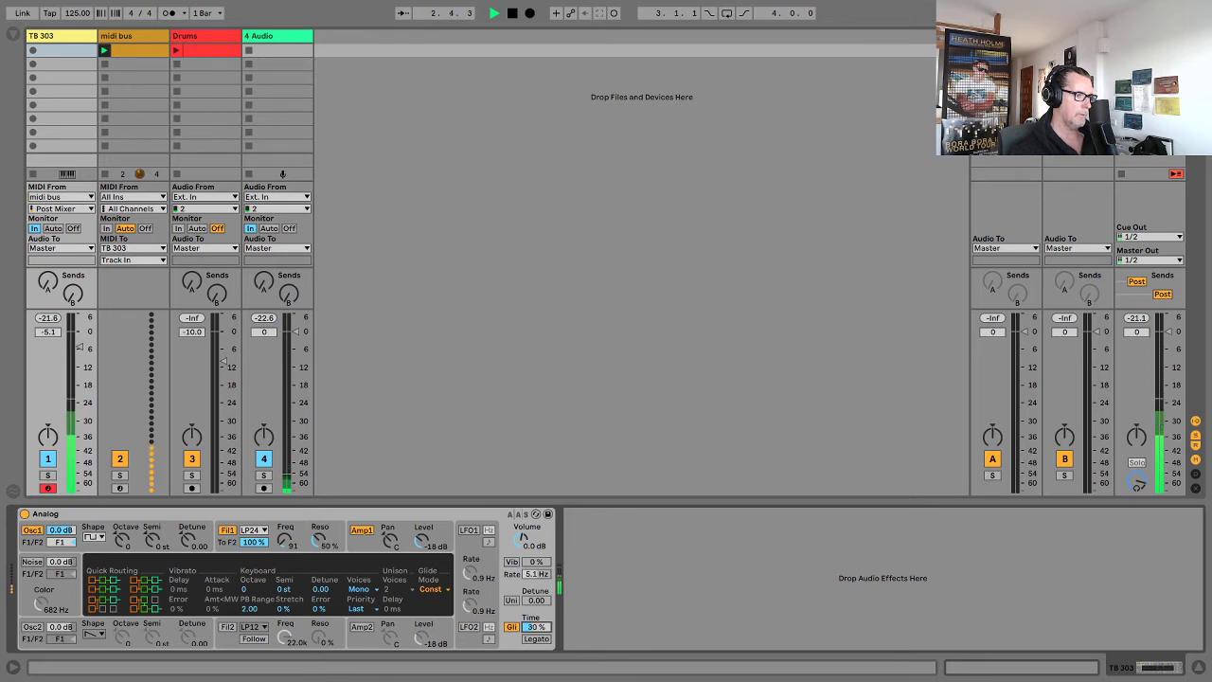
Raise Filter 1's frequency to 2.1 kHz and its envelope Decay to 182 ms during playback, and stop the sequence.
mouse_move(284, 539)
left_mouse_down()
mouse_move(284, 501)
mouse_move(285, 526)
left_mouse_up()
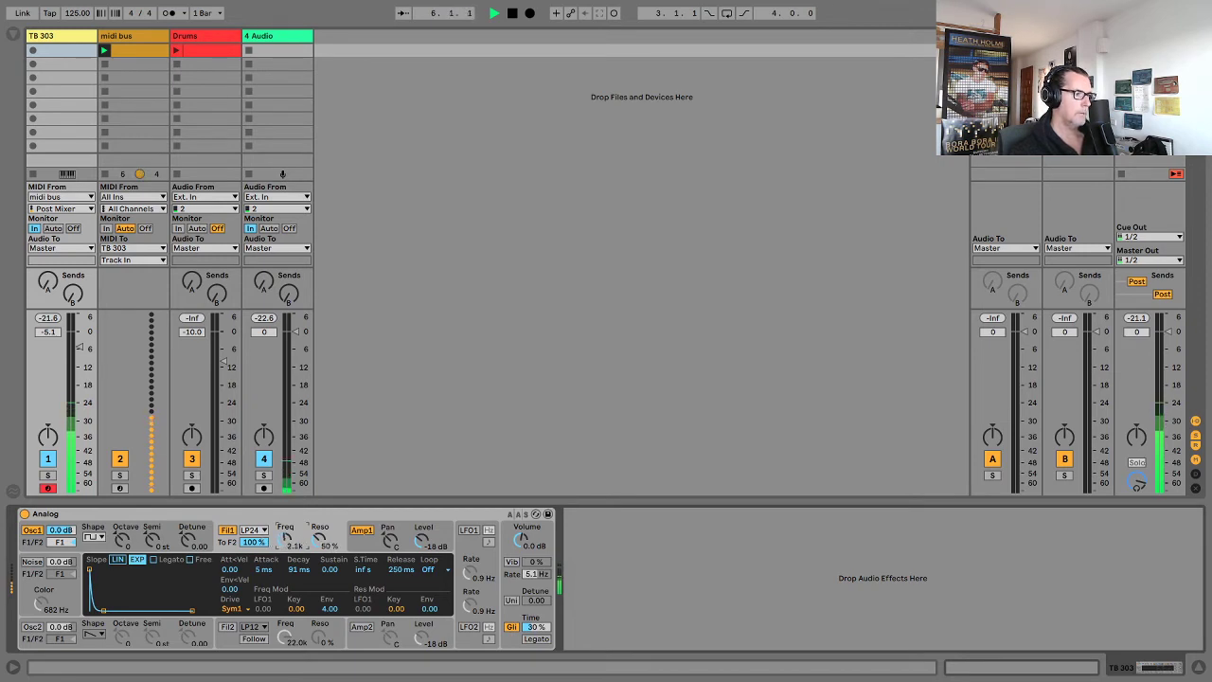
mouse_move(298, 569)
left_mouse_down()
mouse_move(299, 582)
mouse_move(299, 565)
left_mouse_up()
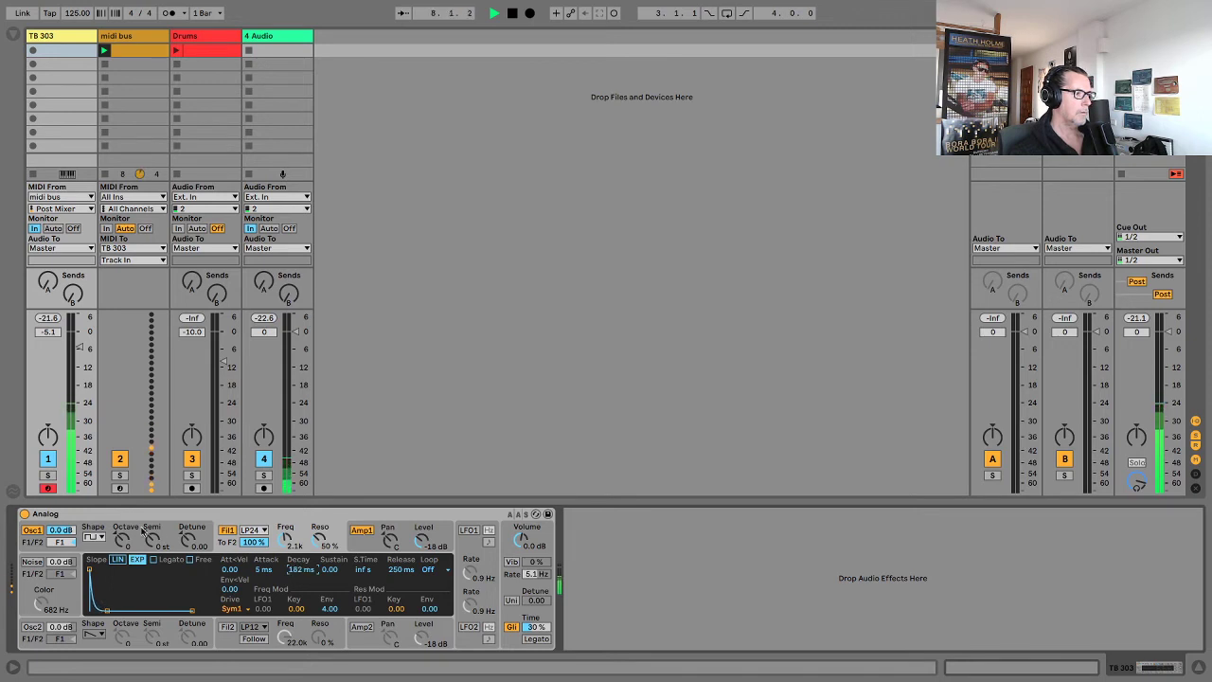
key("space")
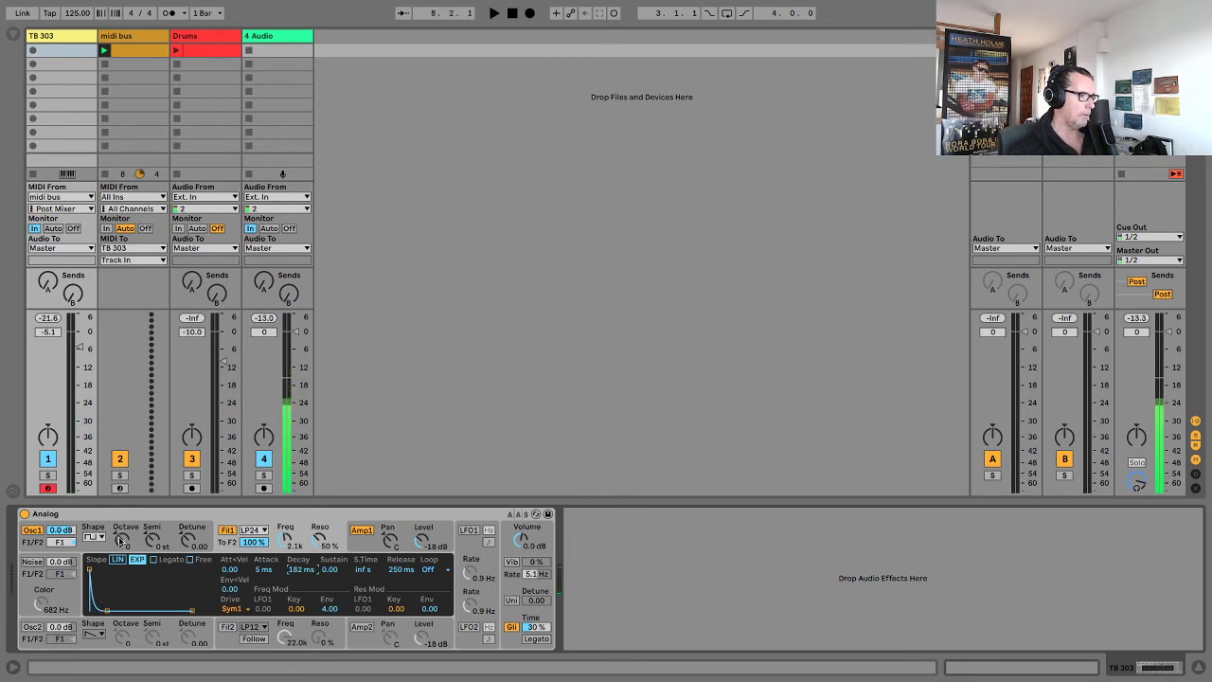
Lower Oscillator 1's Octave to -1 and restart playback.
left_click(121, 540)
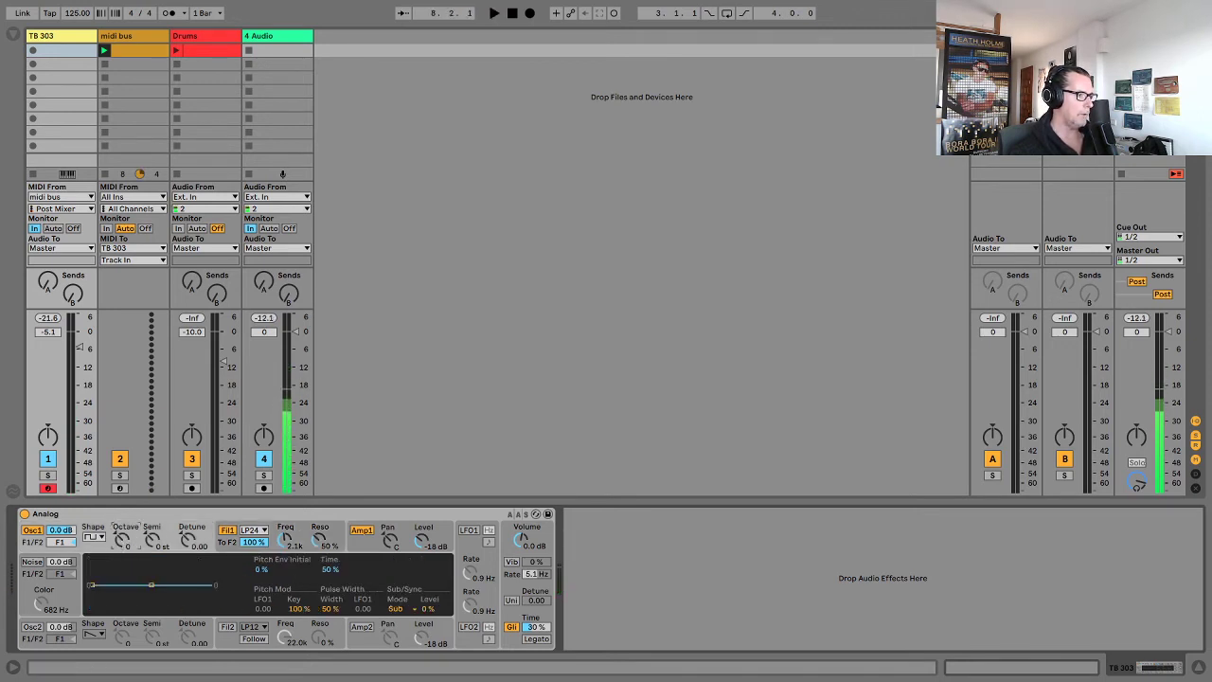
left_click_drag(121, 540, 121, 547)
key("space")
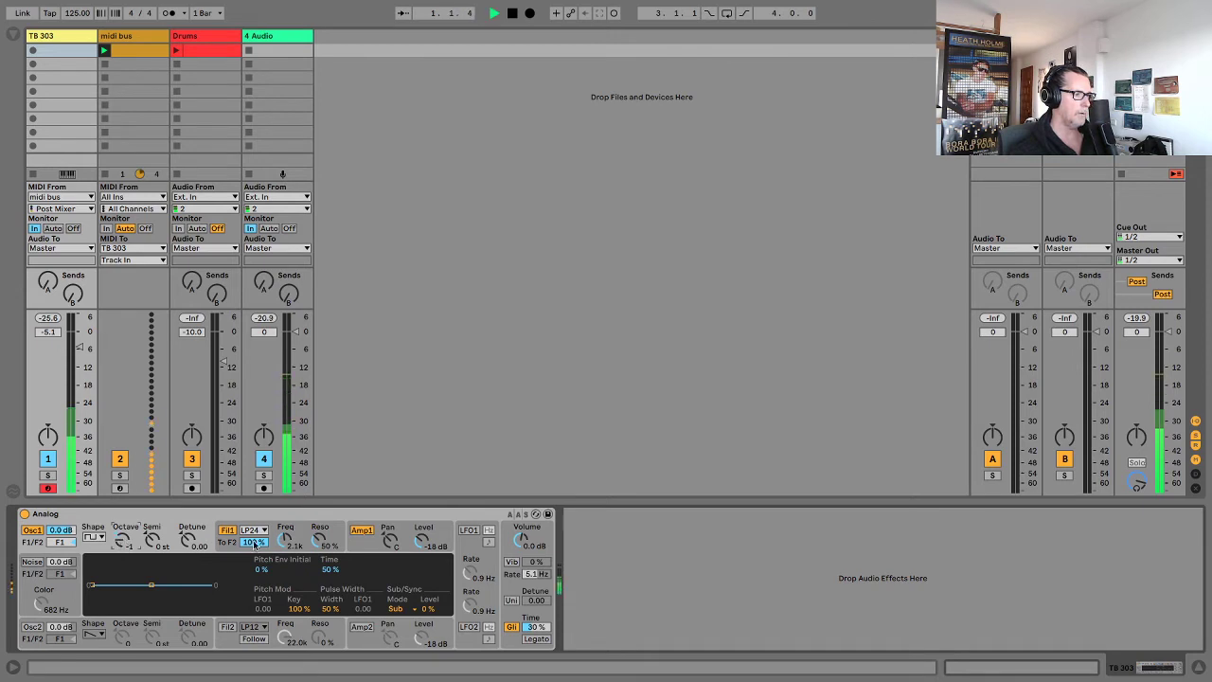
Bring Filter 1's frequency down to 519 Hz and shorten its envelope Decay to 126 ms while the sequence plays.
left_click(282, 538)
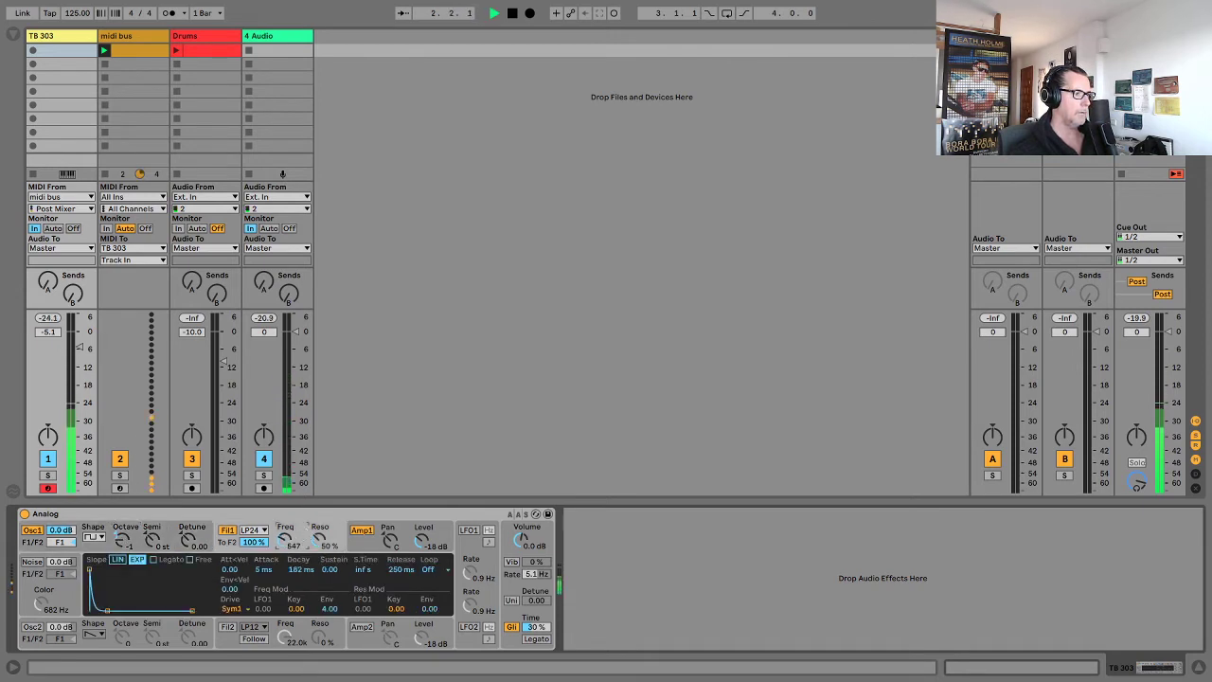
left_click_drag(107, 611, 105, 611)
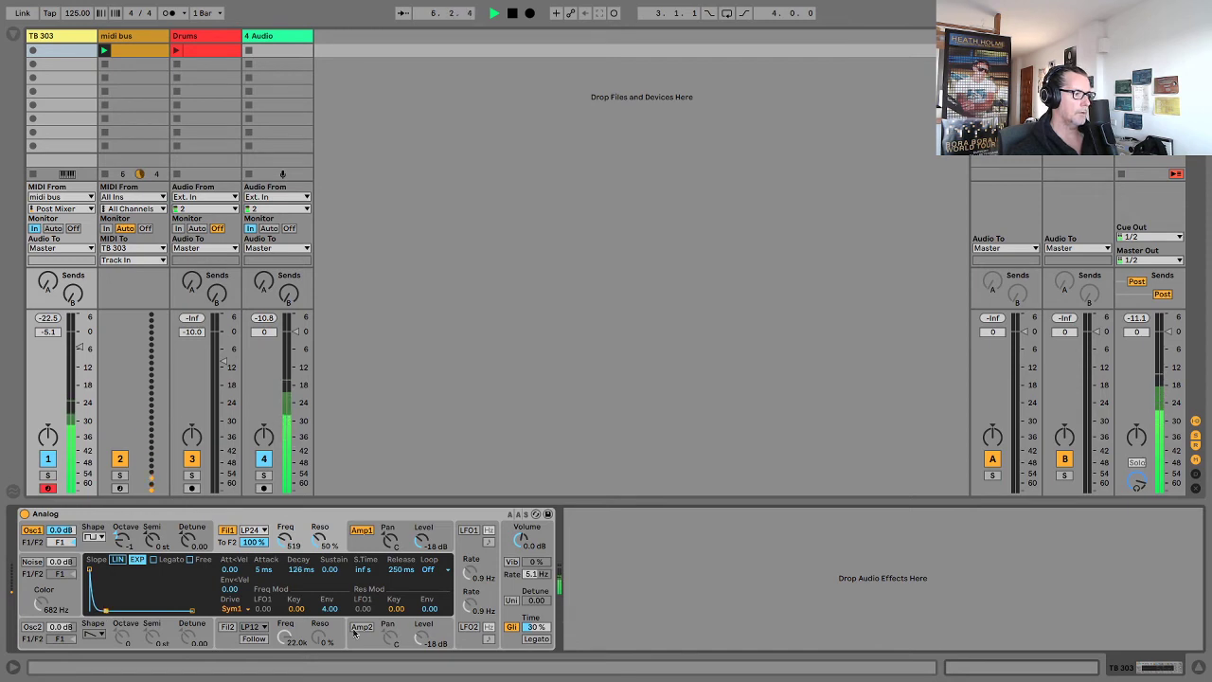
Set Analog's Glide Time to 40 % and lower Filter 1's frequency to 424 Hz, and stop playback.
left_click_drag(532, 628, 533, 624)
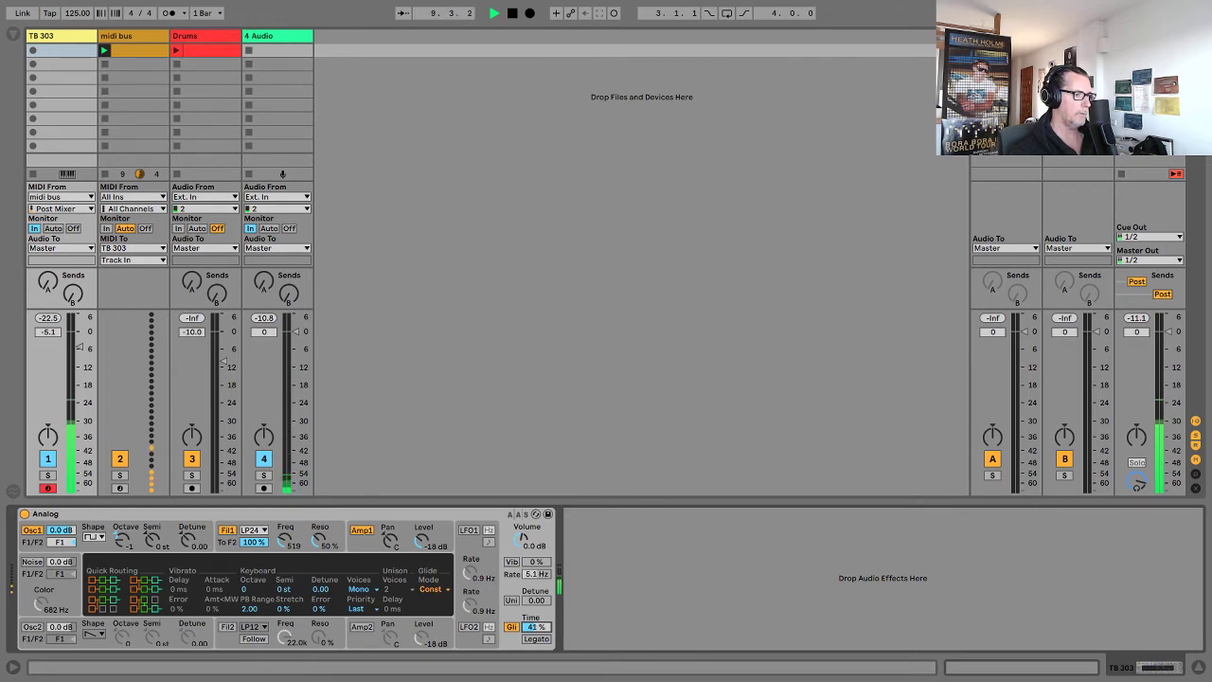
left_click_drag(536, 627, 536, 628)
mouse_move(286, 542)
left_mouse_down()
mouse_move(286, 483)
mouse_move(286, 549)
left_mouse_up()
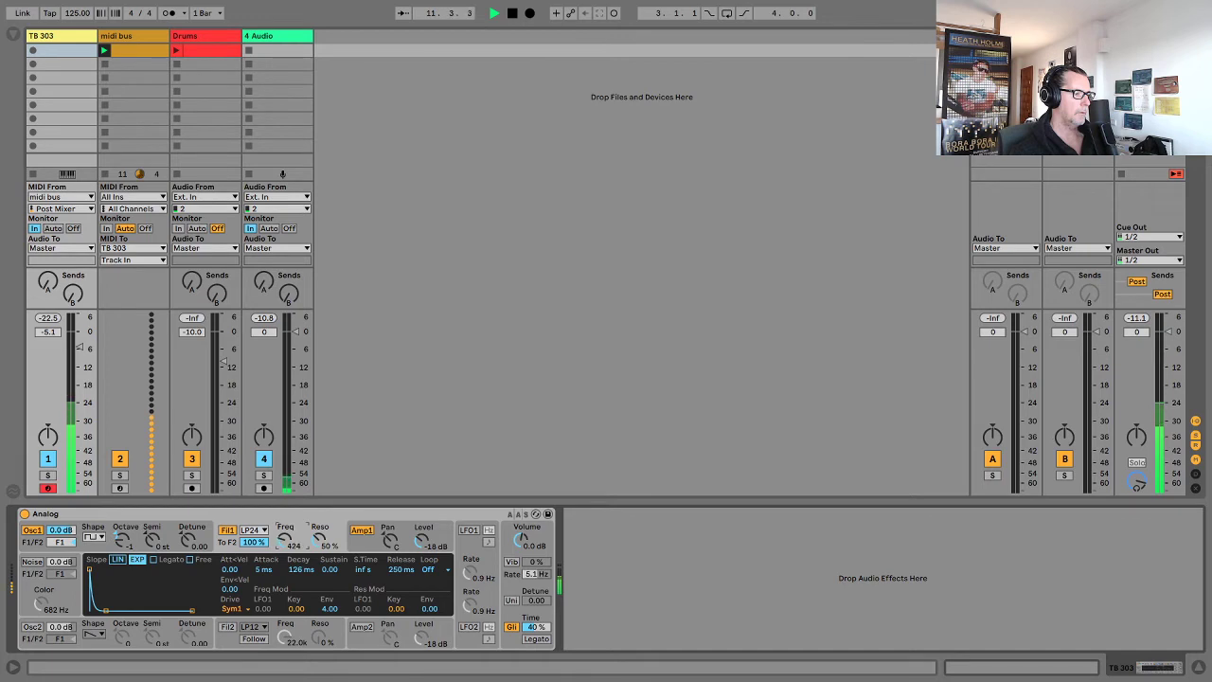
key("space")
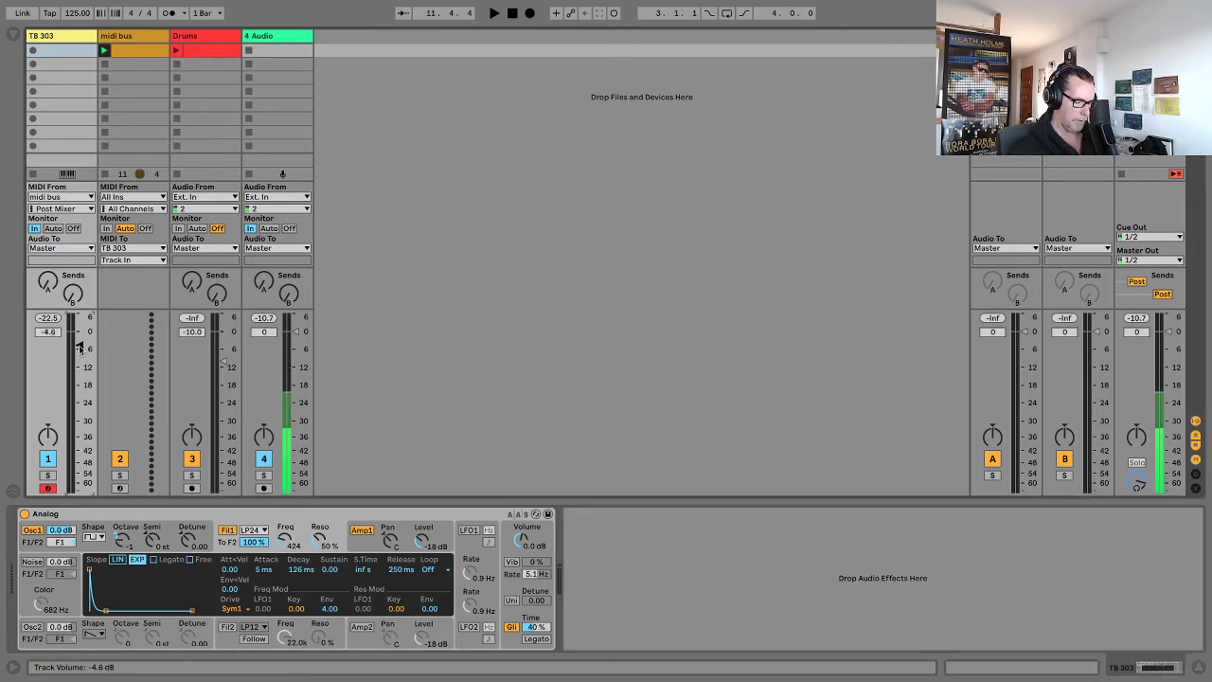
Raise the TB 303 track's volume to 0 dB and play the Drums clip with its track volume lowered to -12.2 dB.
key("space")
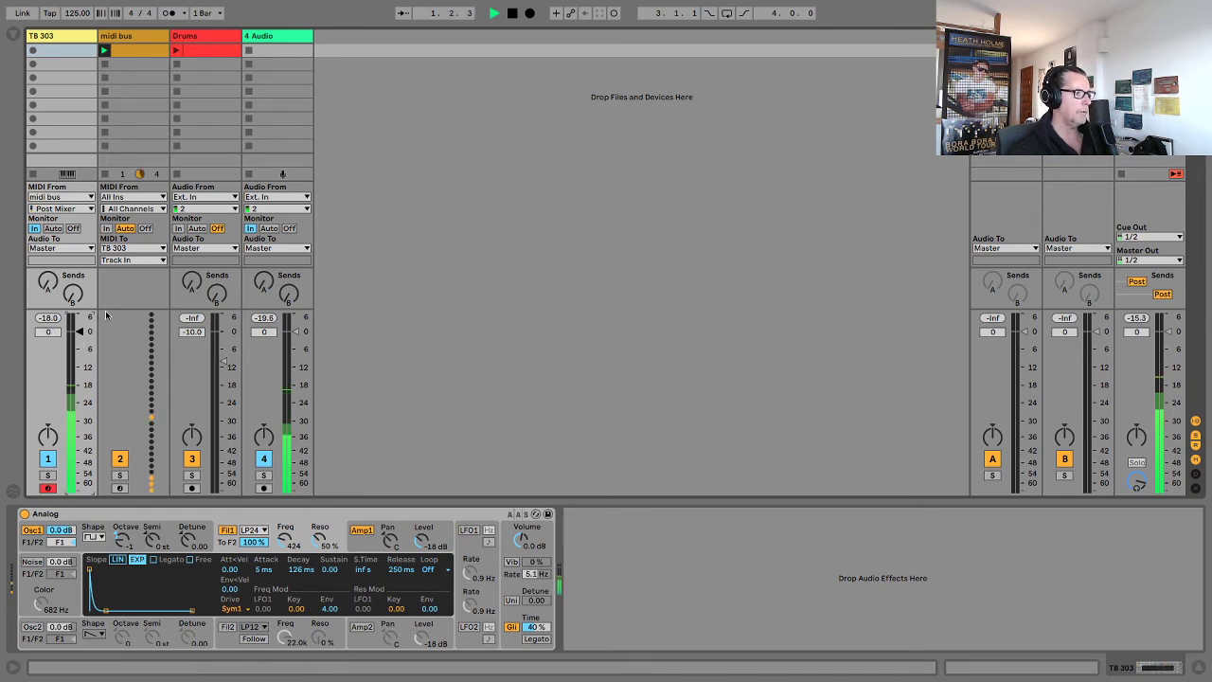
left_click(187, 67)
left_click_drag(224, 362, 223, 368)
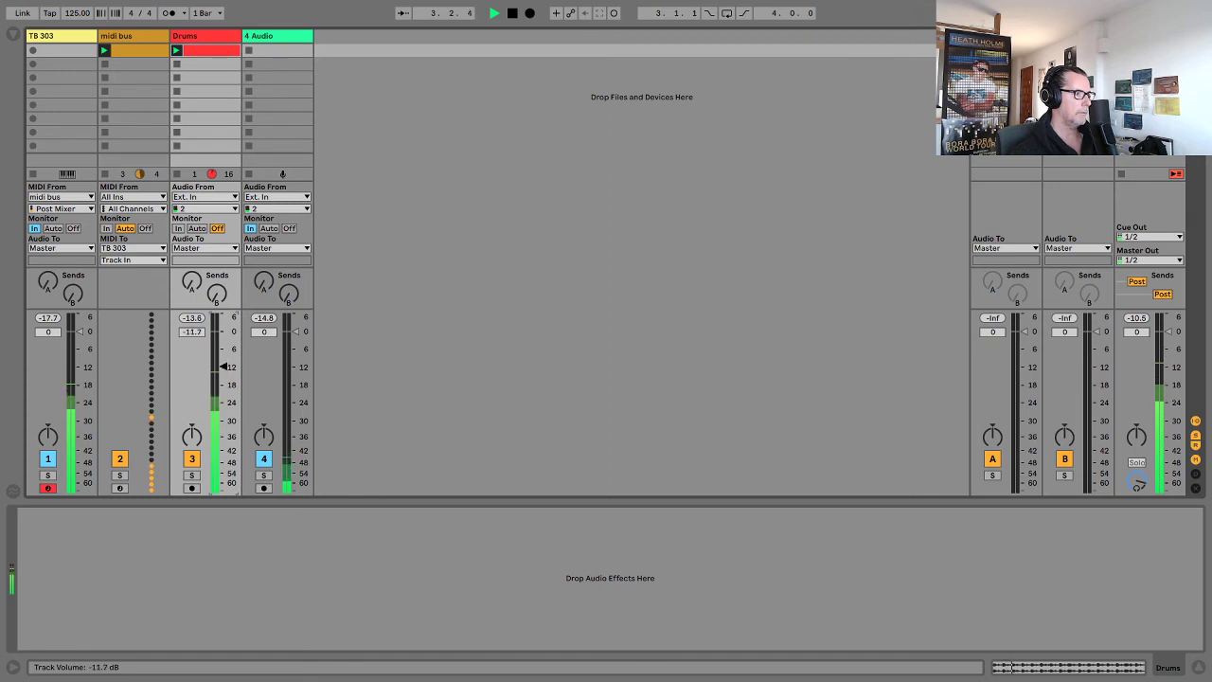
On the TB 303 track, lower Filter 1's frequency to 201 Hz and add an Overdrive audio effect after Analog.
left_click(45, 36)
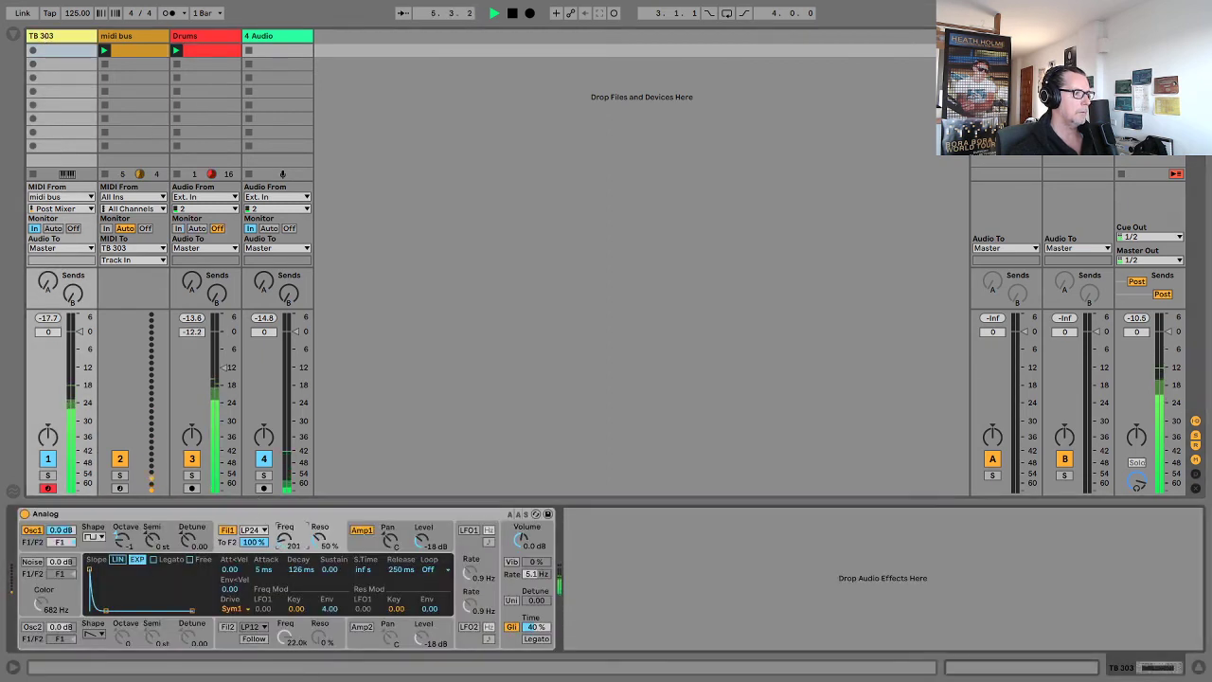
key("super+alt+b")
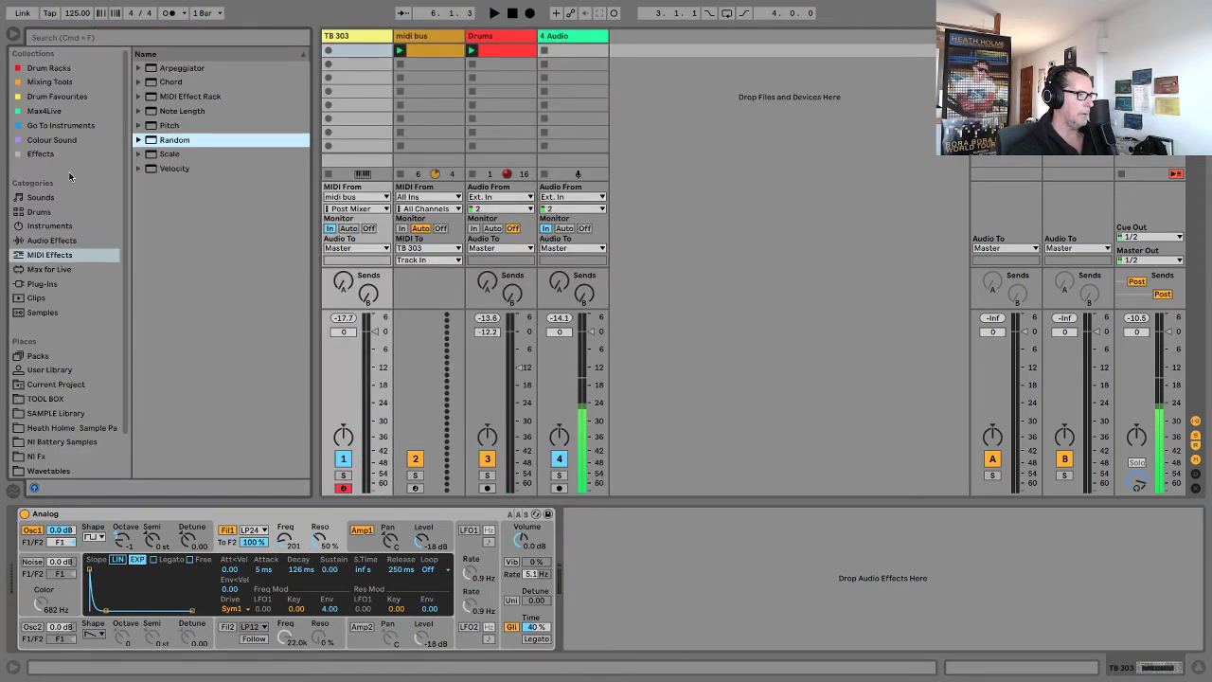
left_click(50, 242)
scroll(174, 440, "down", 2)
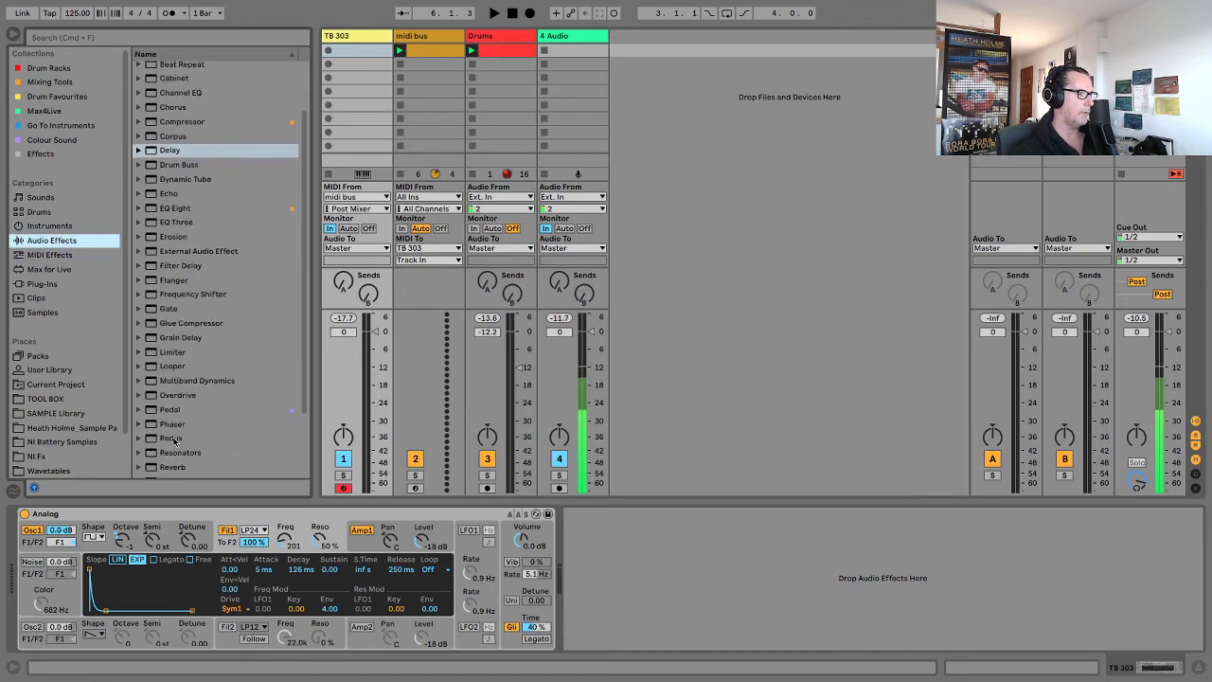
scroll(173, 402, "down", 1)
left_click_drag(175, 389, 602, 540)
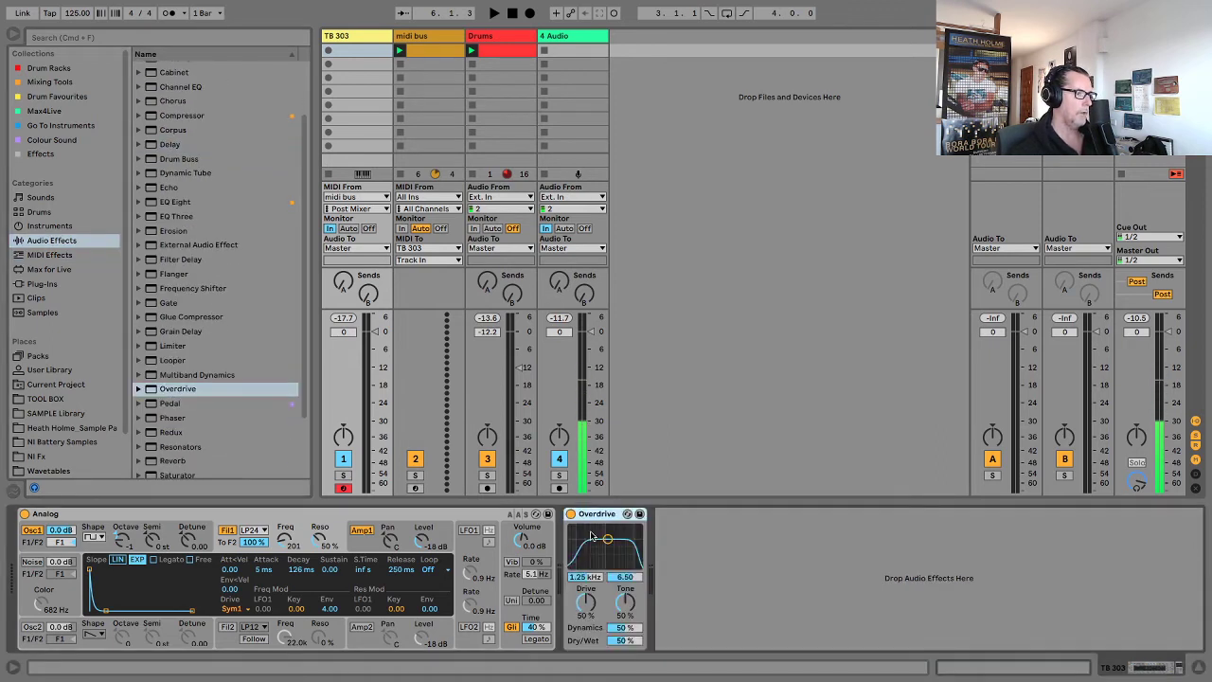
Add a Delay audio effect after Overdrive, hide the browser and bypass the Delay.
scroll(220, 426, "up", 3)
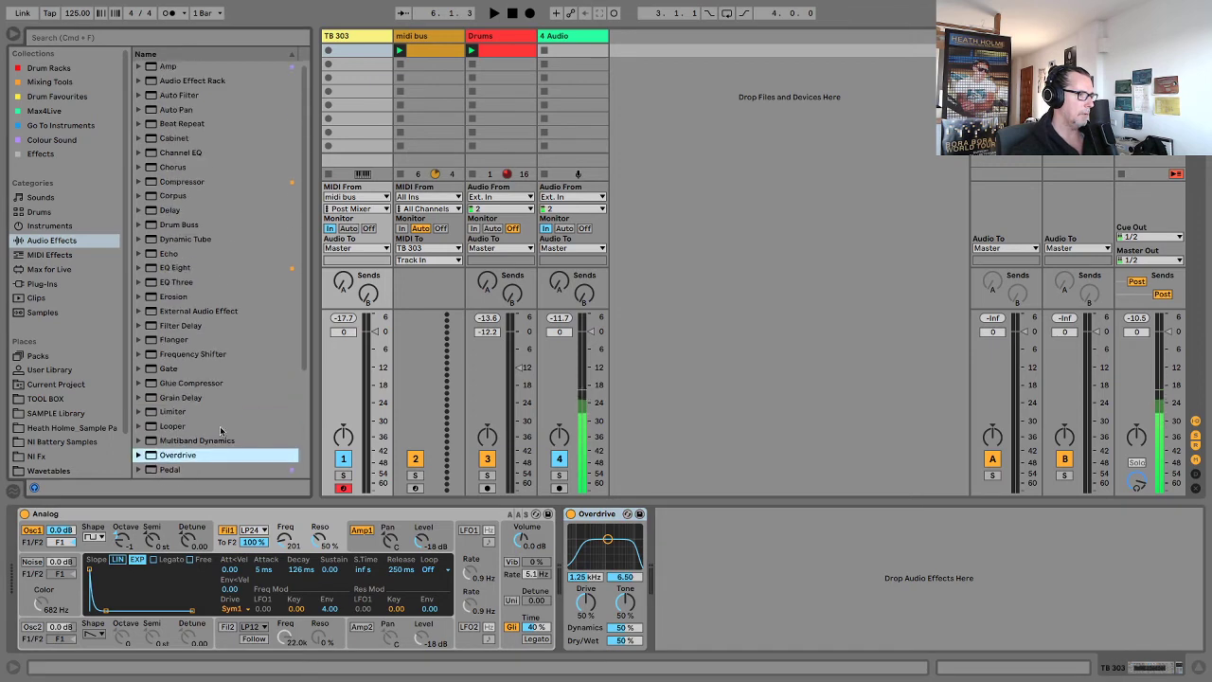
left_click_drag(169, 209, 713, 559)
left_click(10, 34)
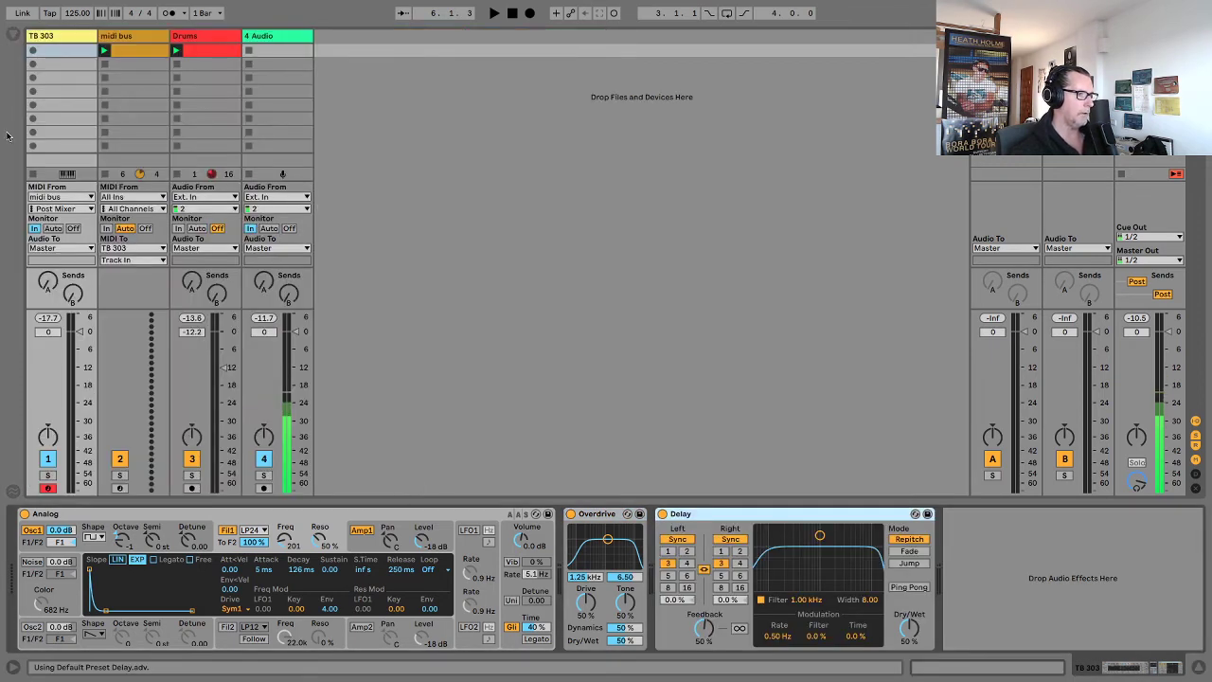
left_click(663, 514)
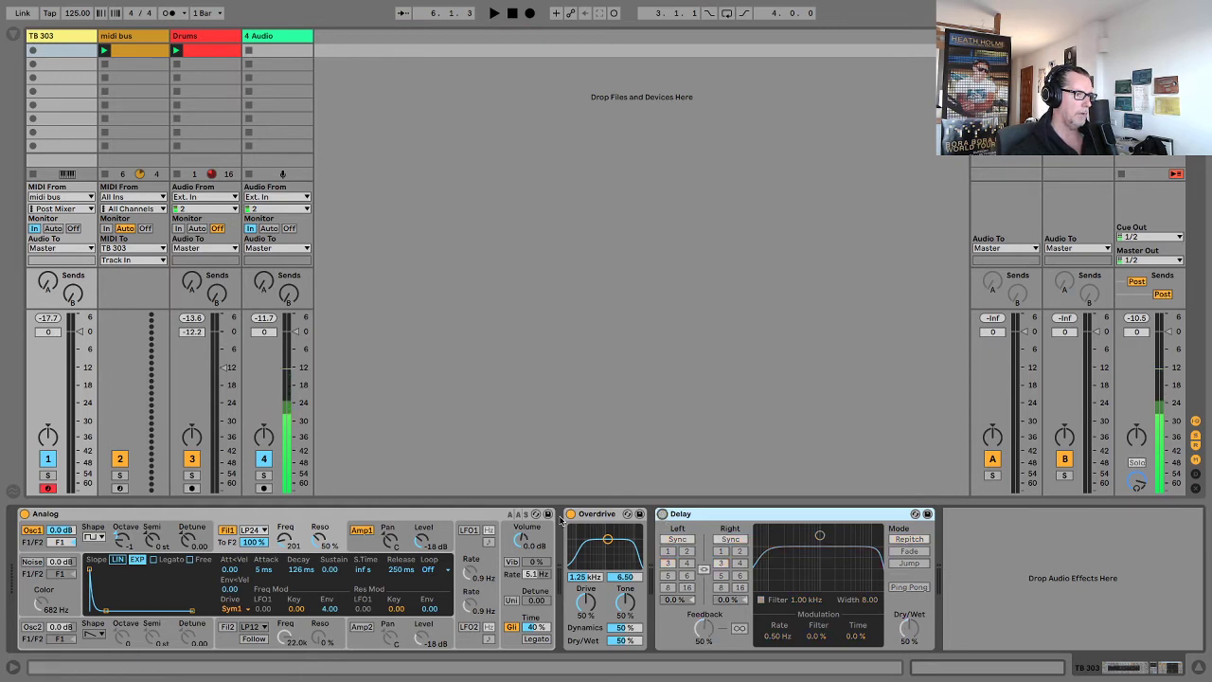
Narrow Overdrive's filter bandwidth to 4.35 and reduce its Dry/Wet to 43 % while the track plays.
left_click(599, 516)
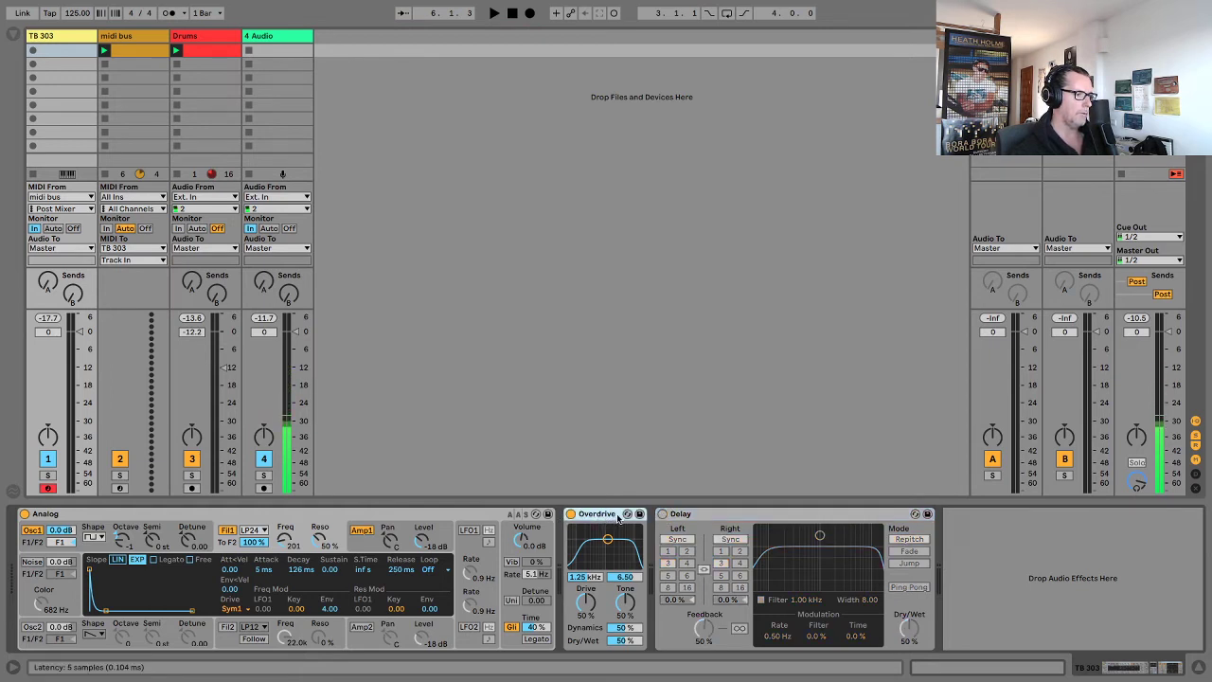
key("space")
key("space")
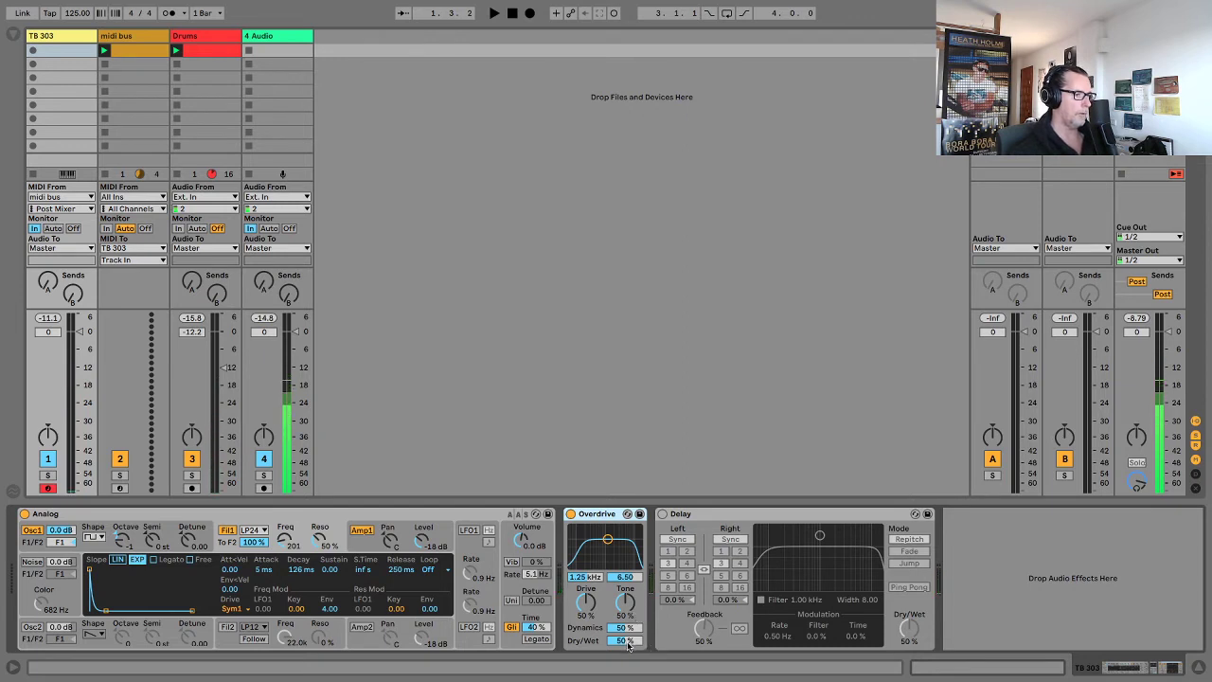
key("space")
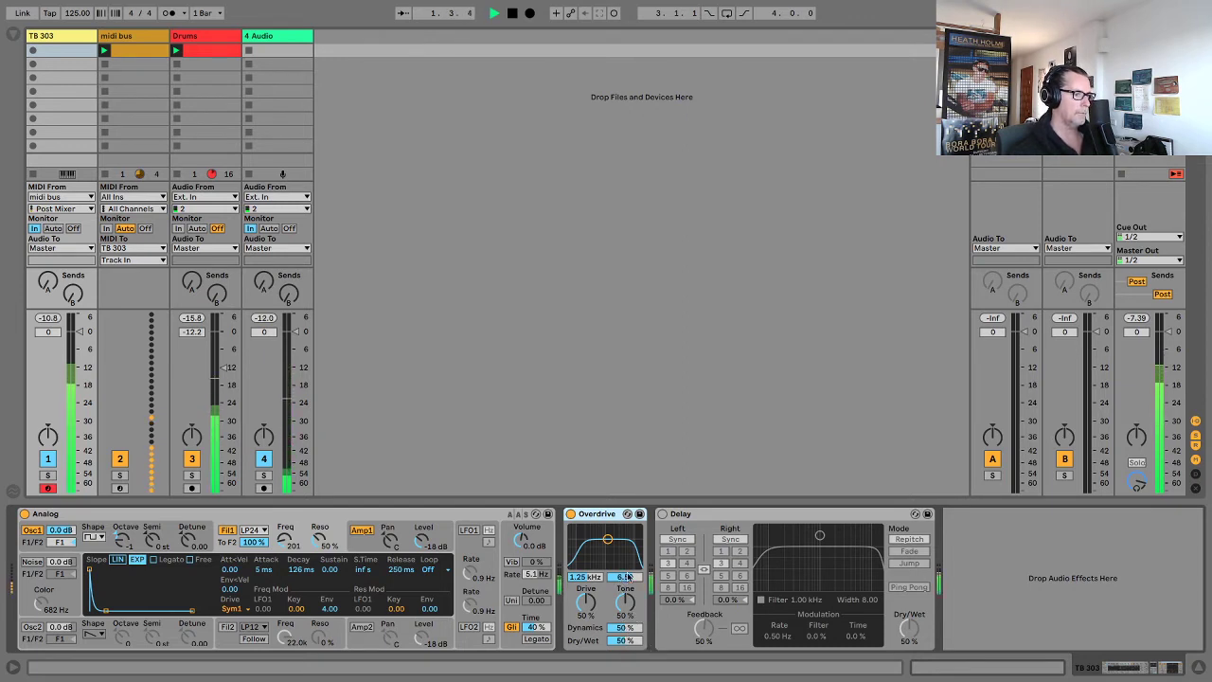
mouse_move(624, 576)
left_mouse_down()
mouse_move(624, 626)
mouse_move(624, 580)
left_mouse_up()
left_click_drag(627, 640, 627, 675)
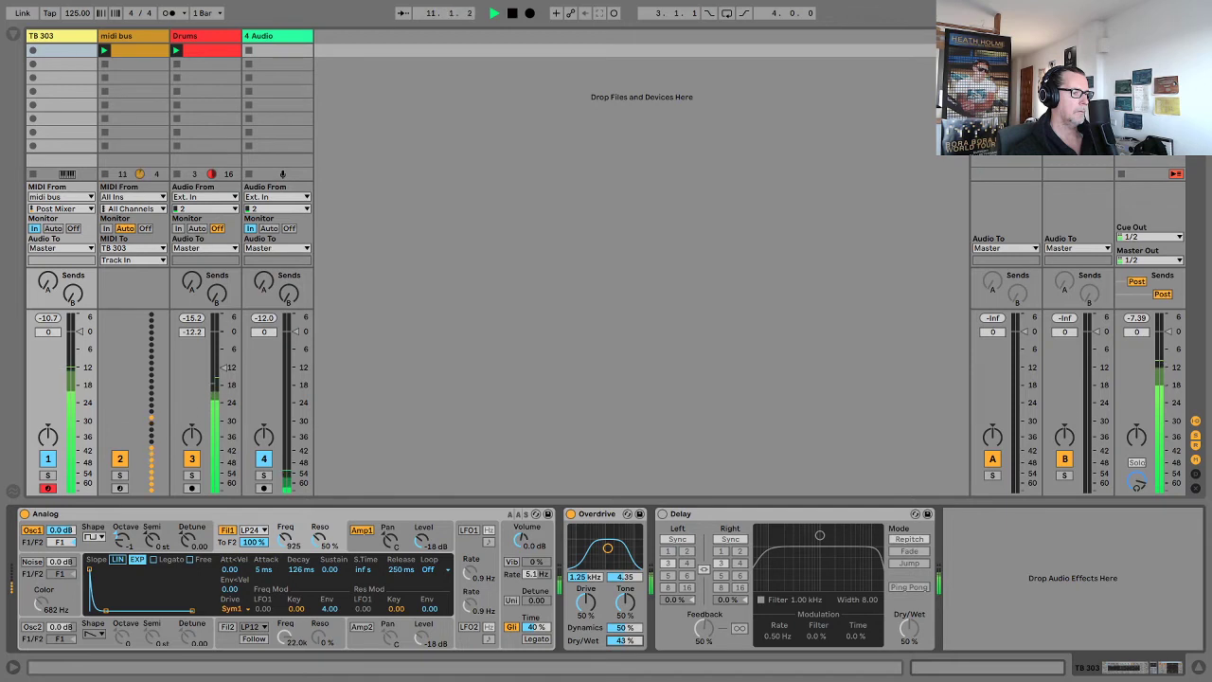
Reduce Overdrive's Dry/Wet to 41 % and Analog's Filter 1 frequency to 139 Hz, and stop playback.
left_click_drag(282, 537, 282, 554)
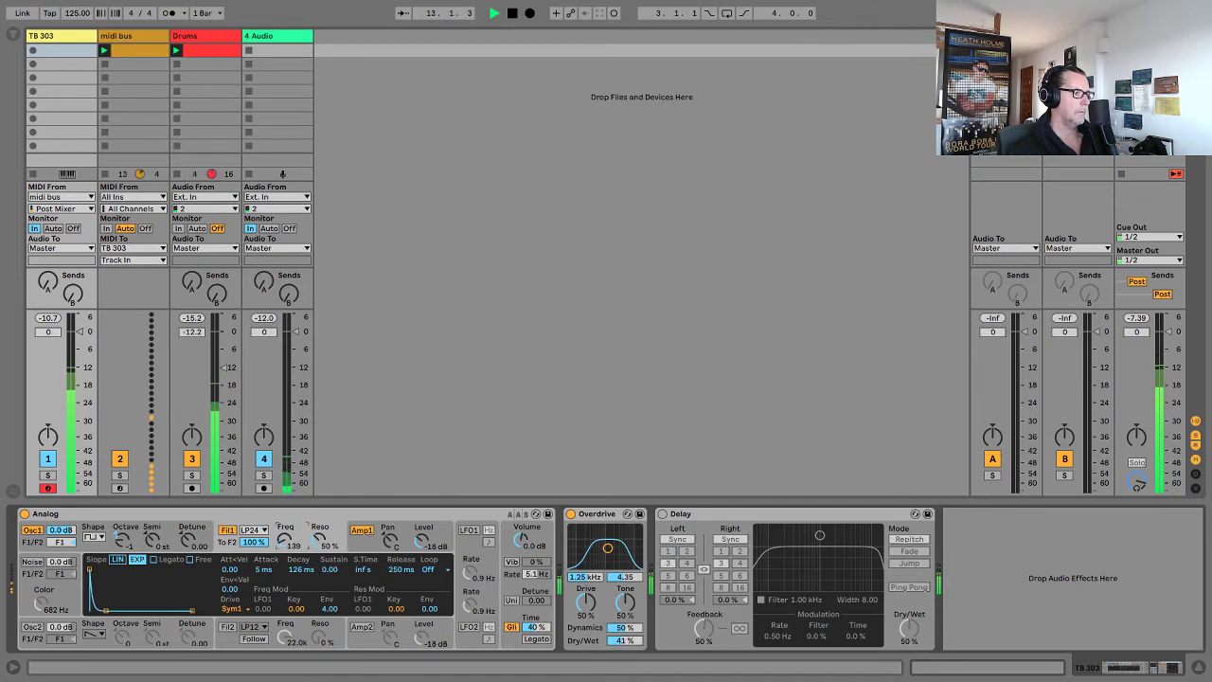
key("space")
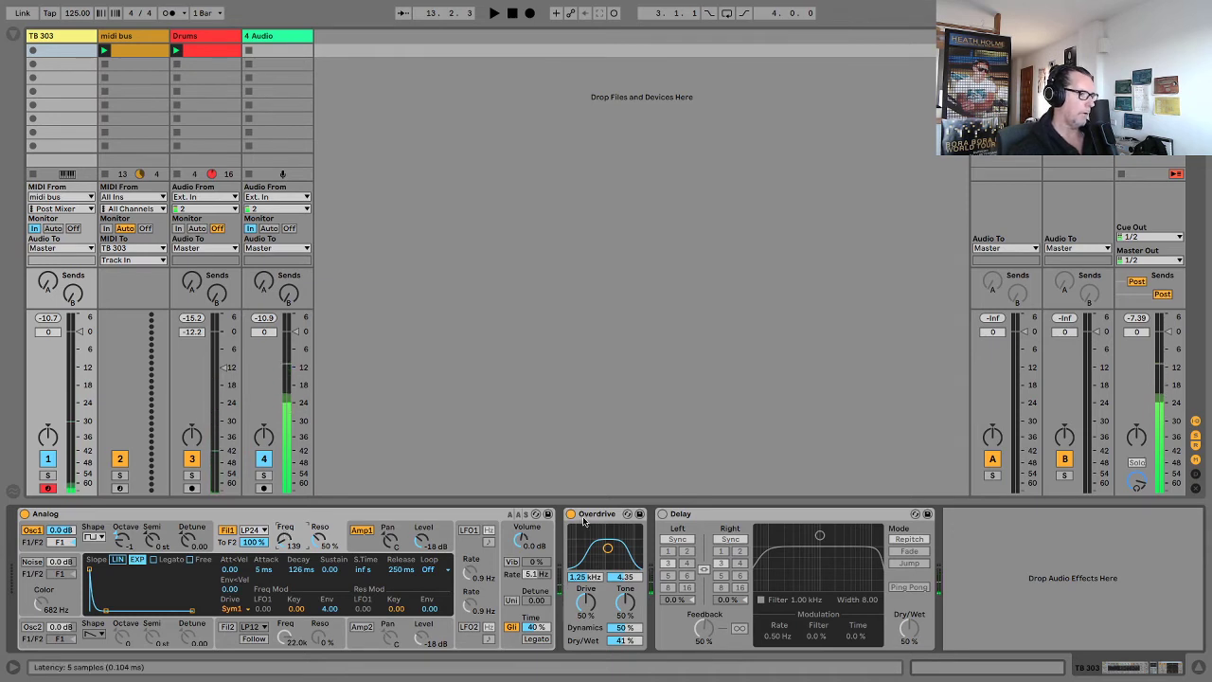
Switch the Delay on and, during playback, set Feedback to 26 % and Dry/Wet to 36 % with Ping Pong enabled.
left_click(664, 515)
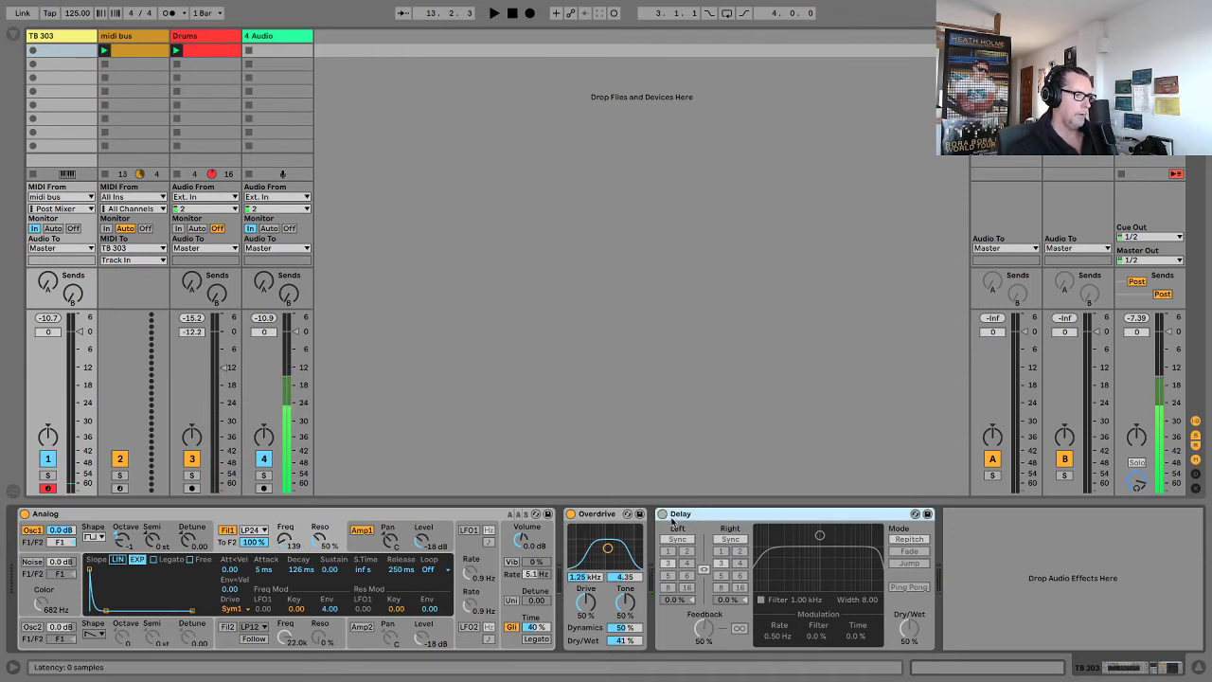
left_click(661, 514)
key("space")
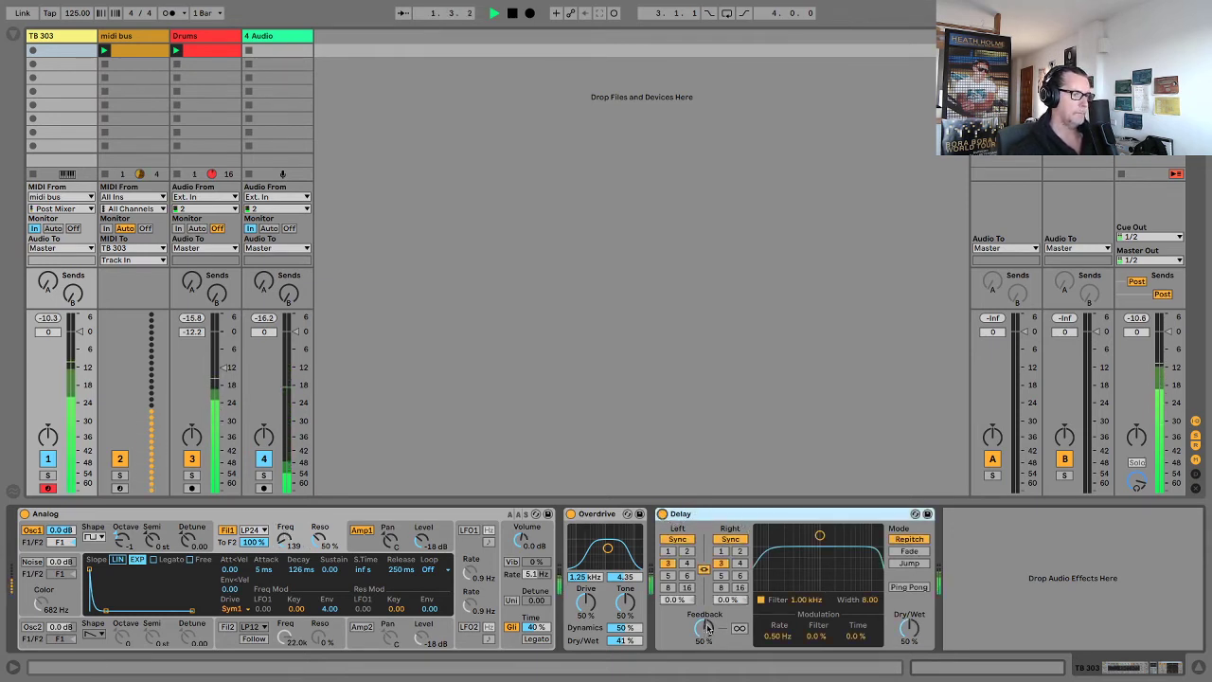
left_click_drag(706, 628, 706, 663)
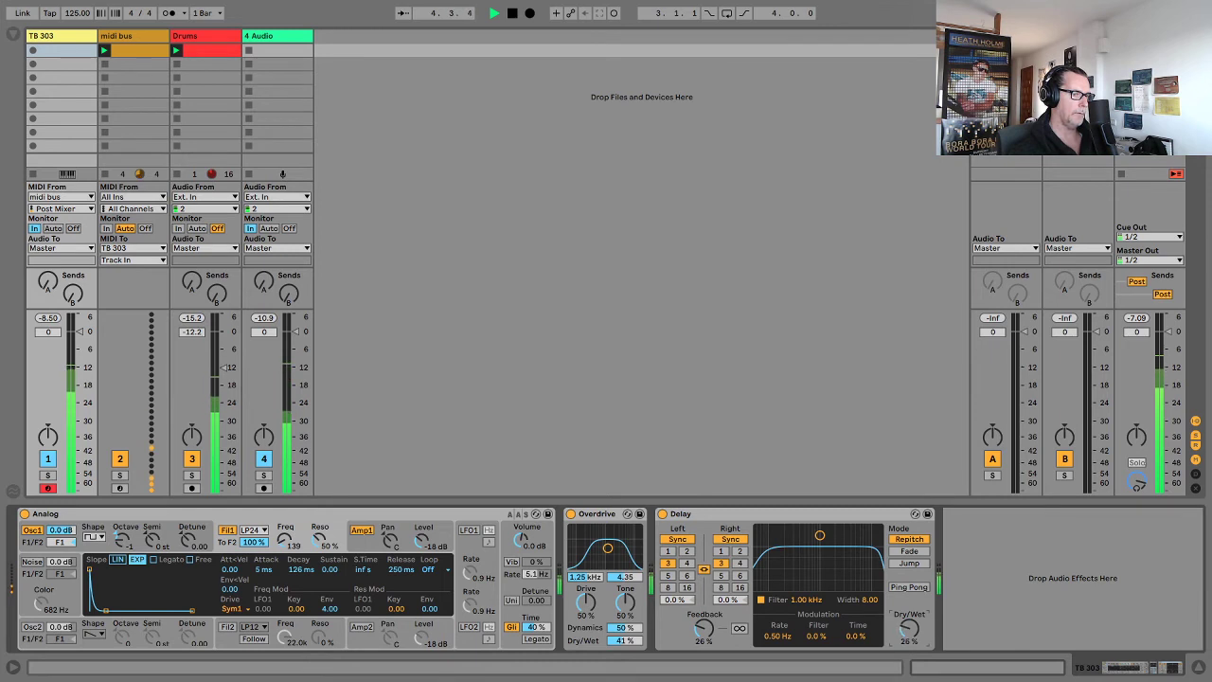
left_click(908, 588)
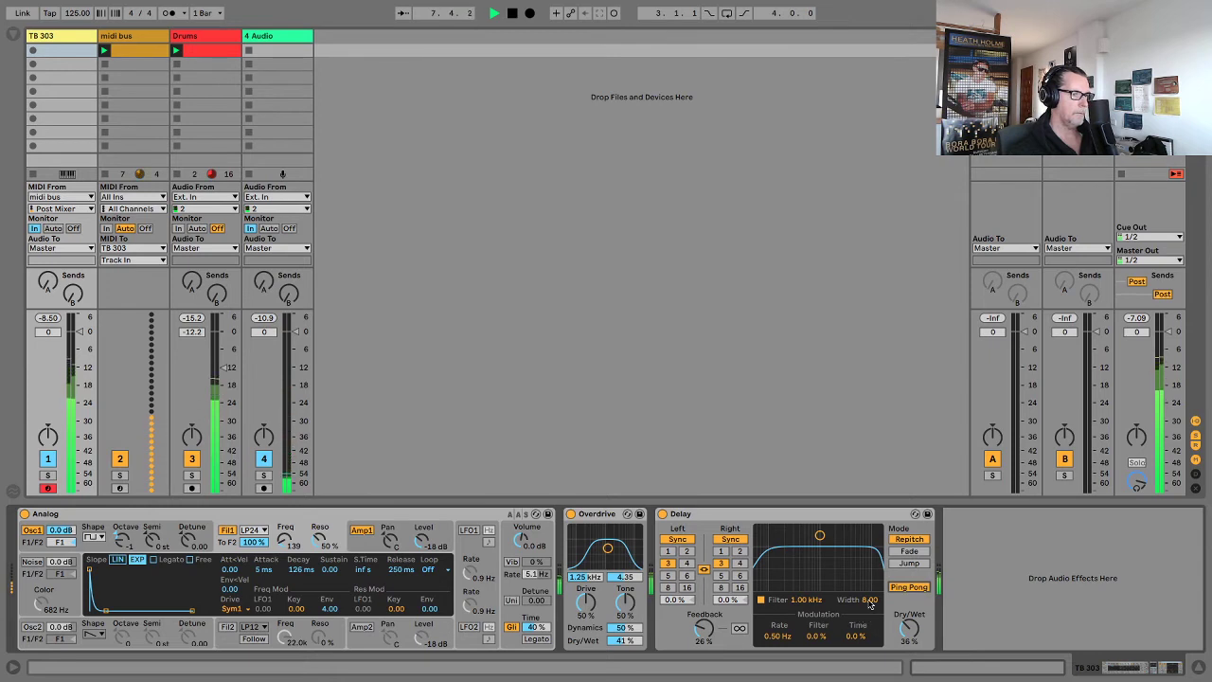
Set the Delay's filter Width to 3.82, Feedback to 20 % and Dry/Wet to 26 %, and Analog's Filter 1 frequency to 118 Hz.
right_click(870, 602)
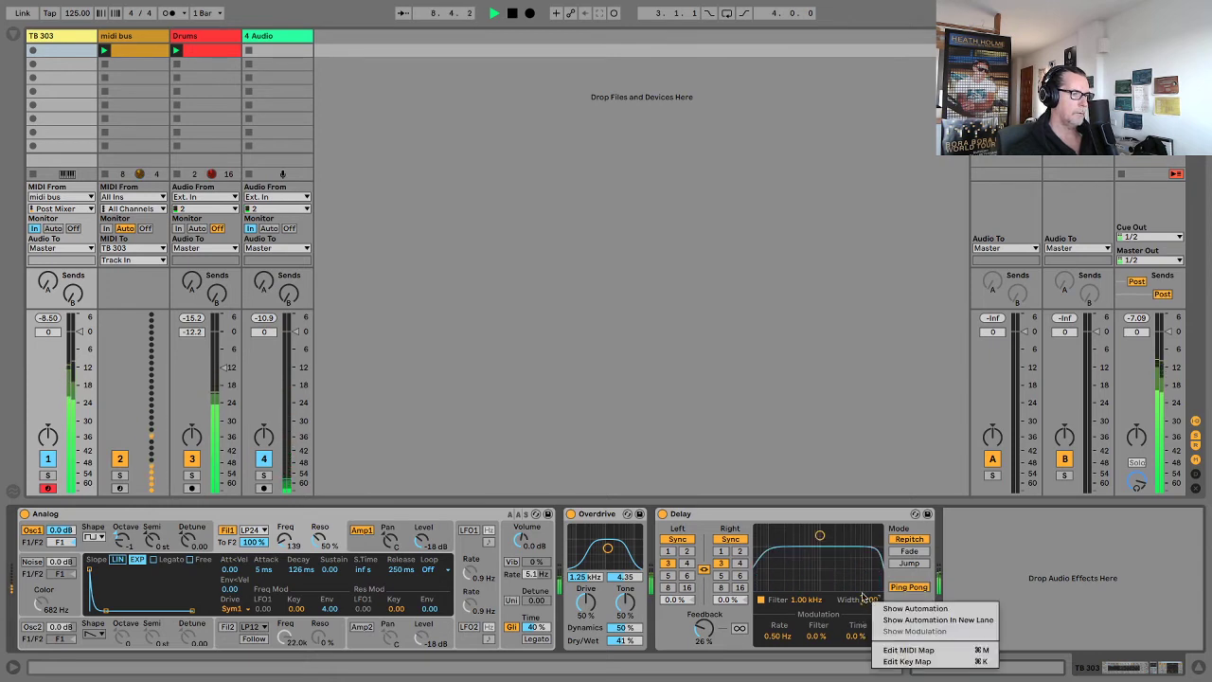
left_click(858, 519)
left_click_drag(869, 603, 870, 645)
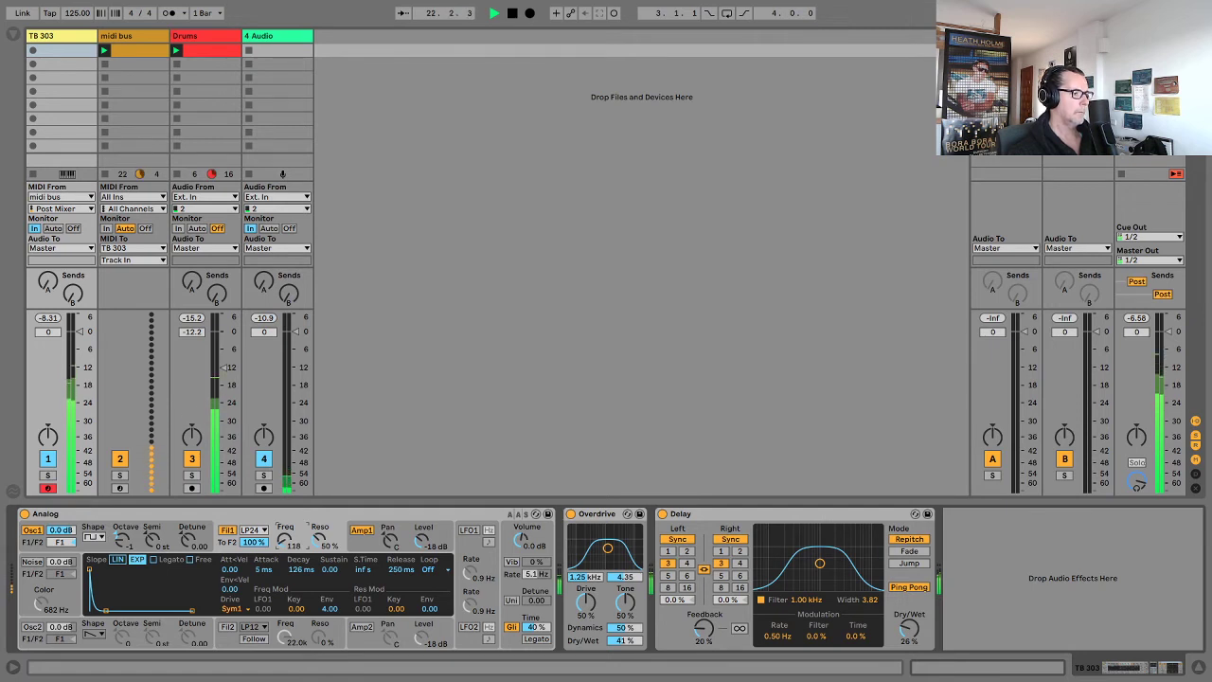
key("space")
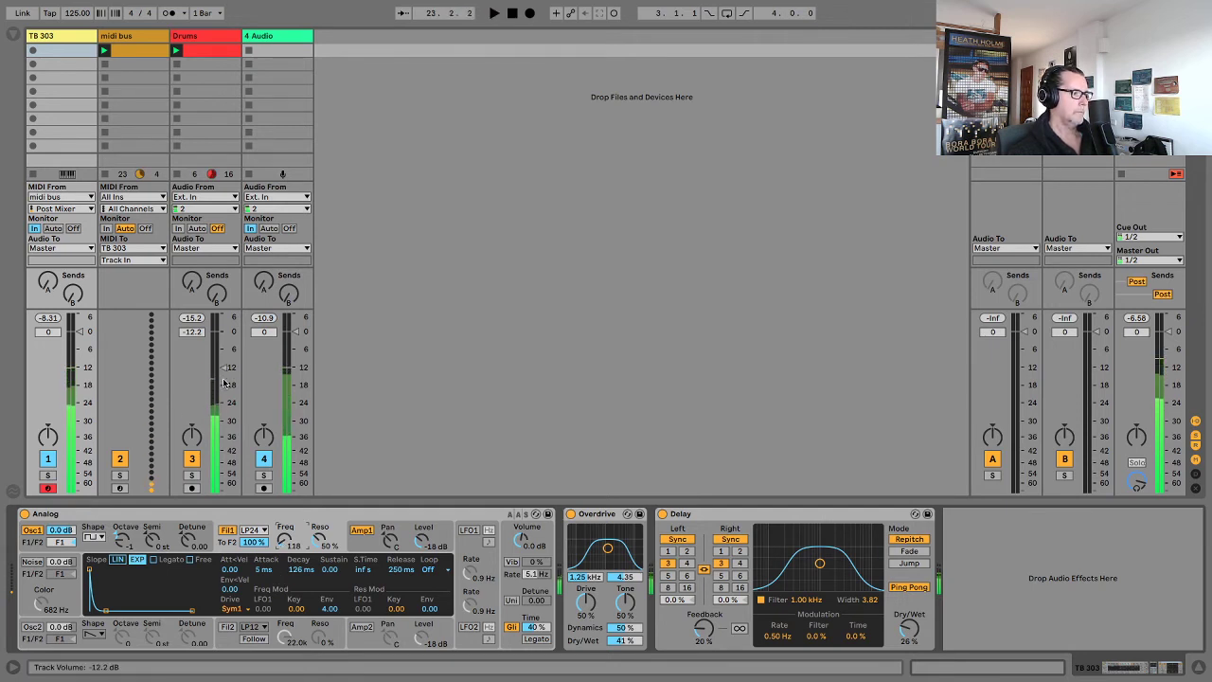
On the midi bus track, raise Random's Chance to 90 % and switch its Sign to Sub during playback.
left_click(136, 64)
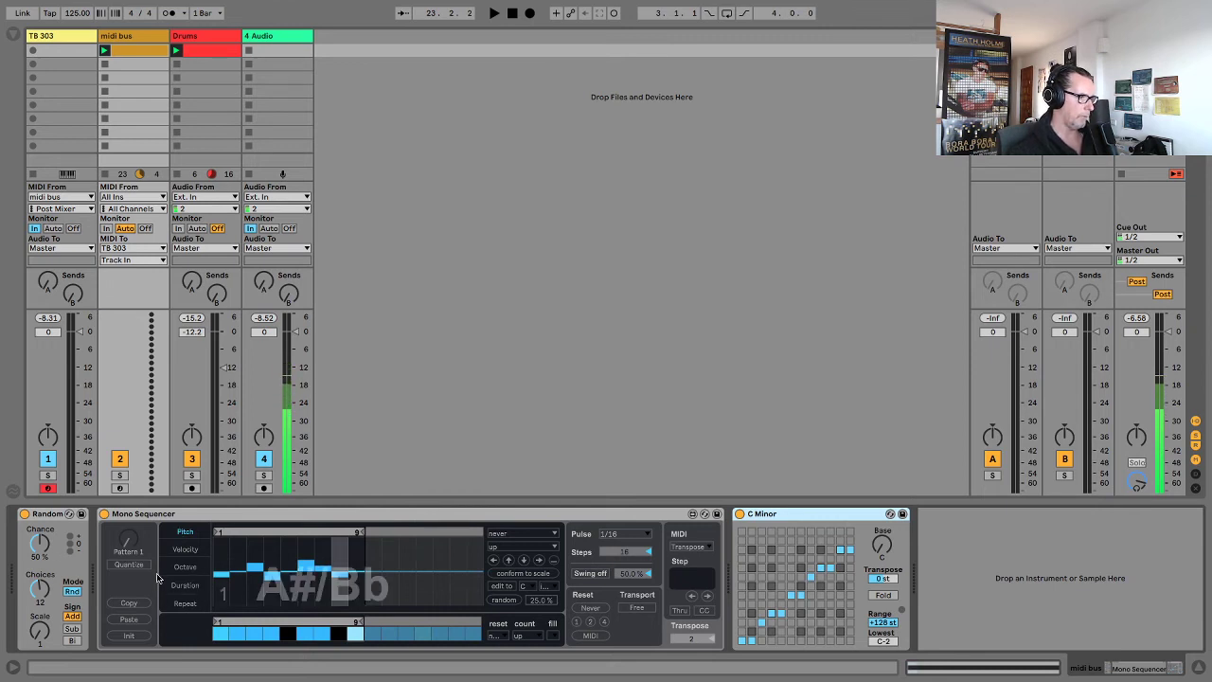
key("space")
left_click_drag(40, 545, 40, 507)
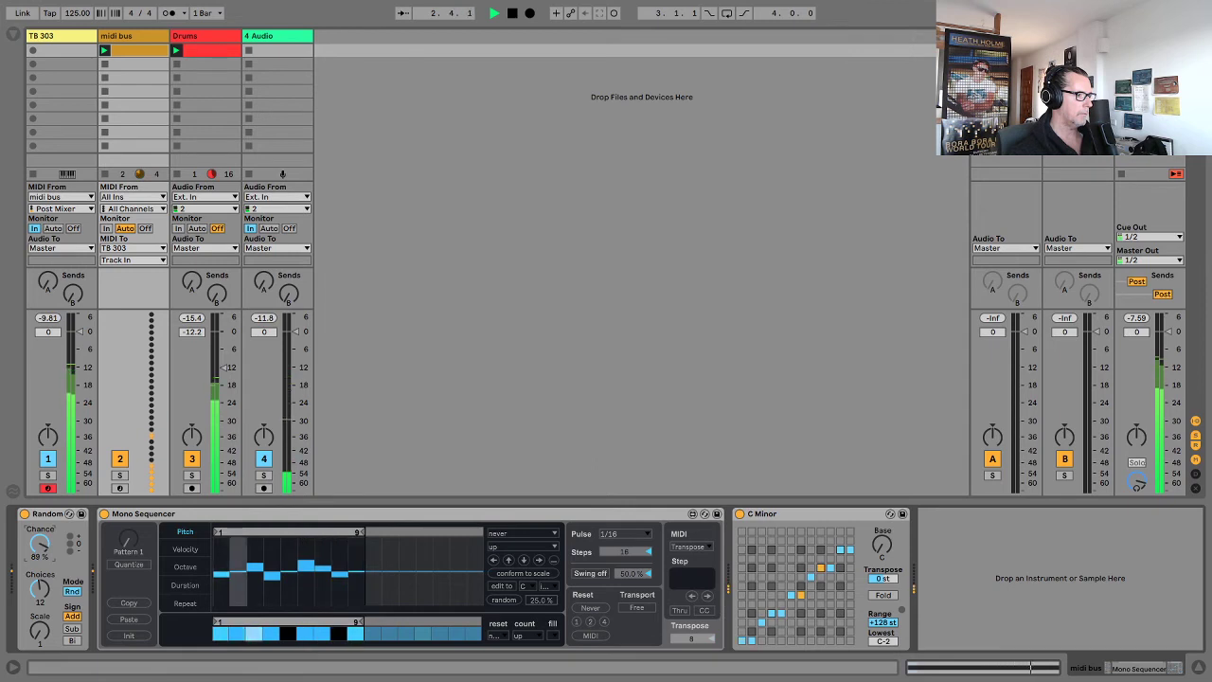
left_click(72, 628)
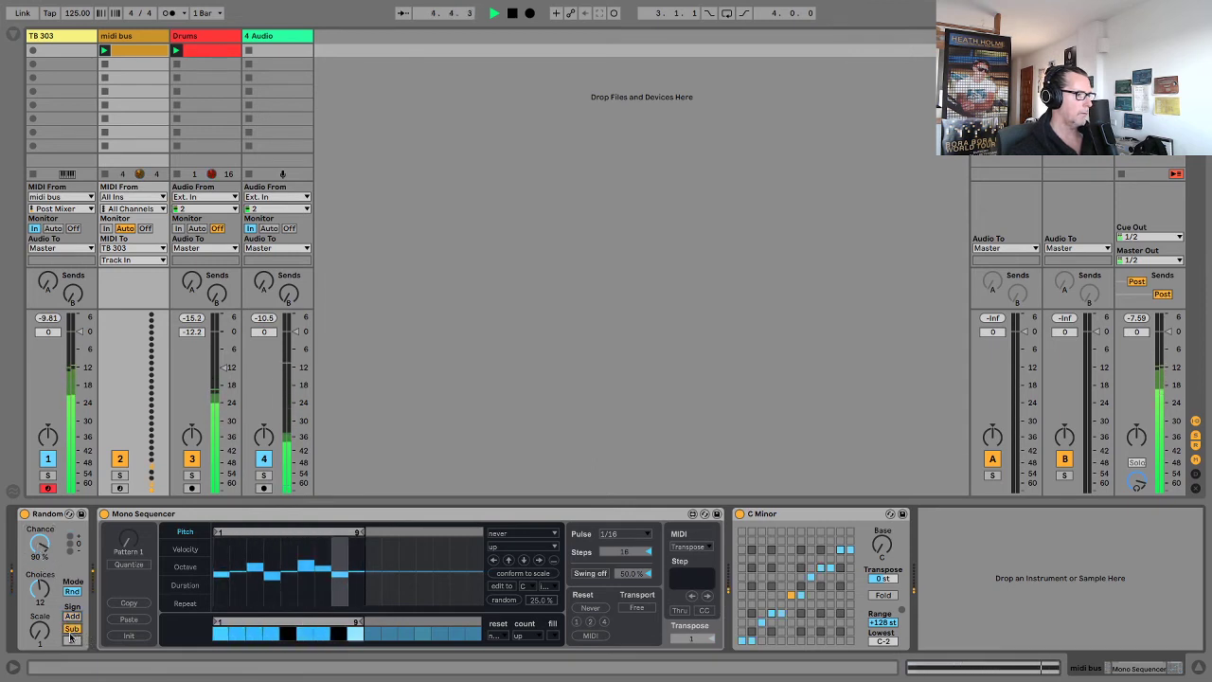
Try Random's Sign on Bi, set it to Add, and redraw the step durations in the Mono Sequencer during playback.
left_click(73, 641)
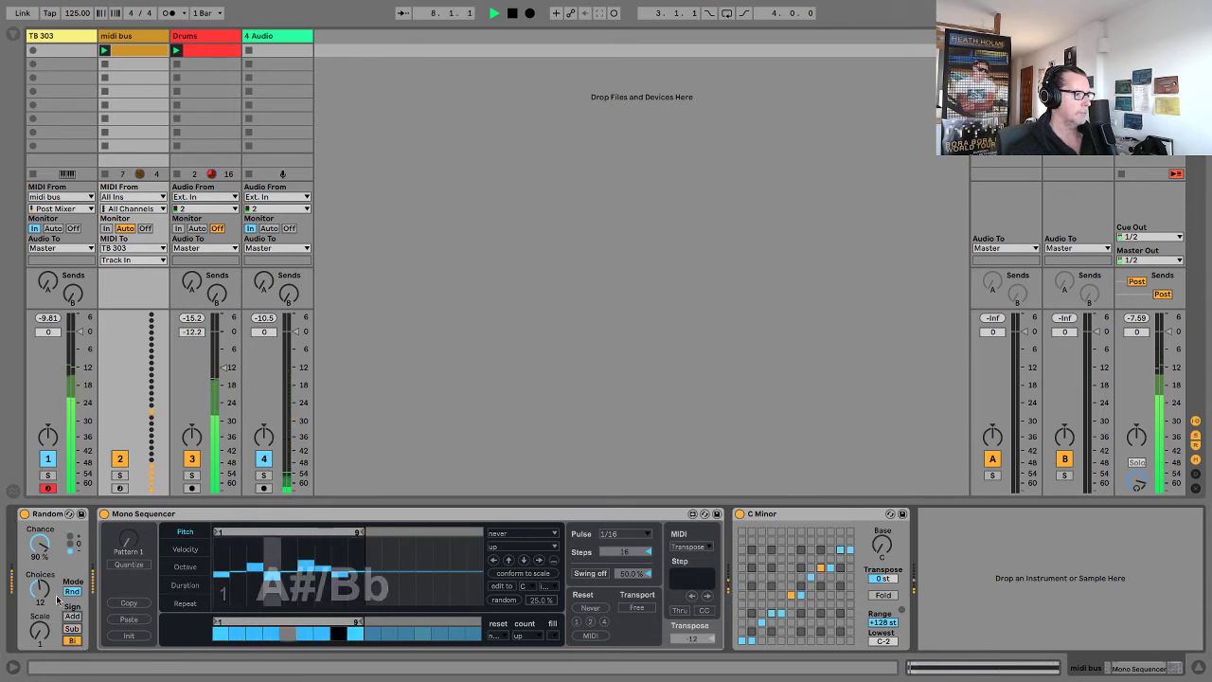
left_click(185, 586)
mouse_move(234, 585)
left_mouse_down()
mouse_move(280, 588)
mouse_move(318, 569)
mouse_move(348, 593)
left_mouse_up()
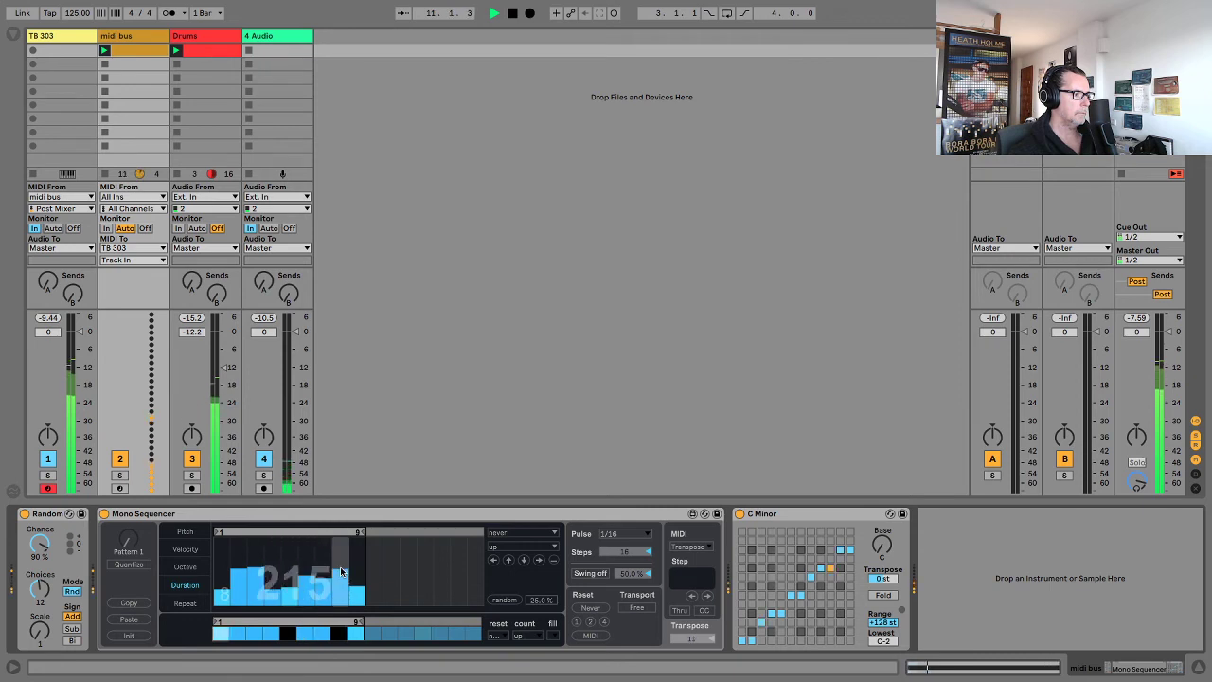
Redraw the Mono Sequencer's octave values across the middle steps of the pattern, setting step six to 0.
left_click(190, 568)
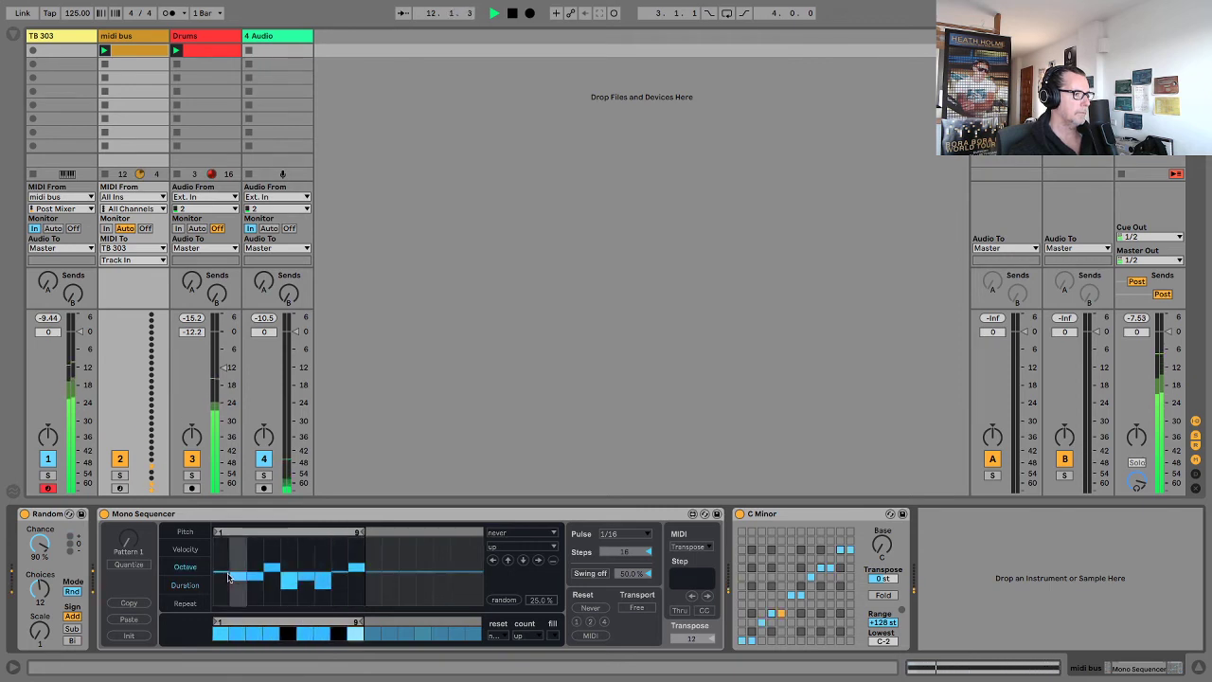
mouse_move(235, 573)
left_mouse_down()
mouse_move(271, 583)
mouse_move(259, 589)
mouse_move(240, 580)
mouse_move(282, 584)
mouse_move(305, 569)
mouse_move(324, 583)
left_mouse_up()
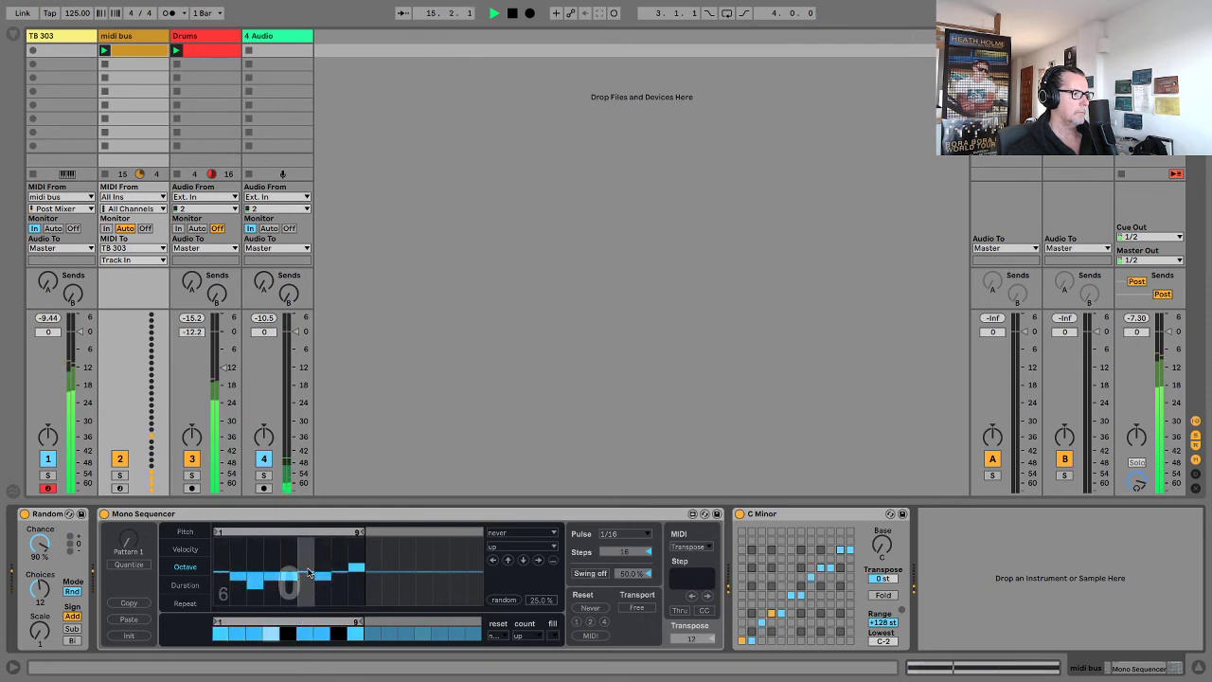
left_click(306, 567)
Redraw the Mono Sequencer's pitch values and the velocities of its steps while the pattern plays.
left_click(185, 532)
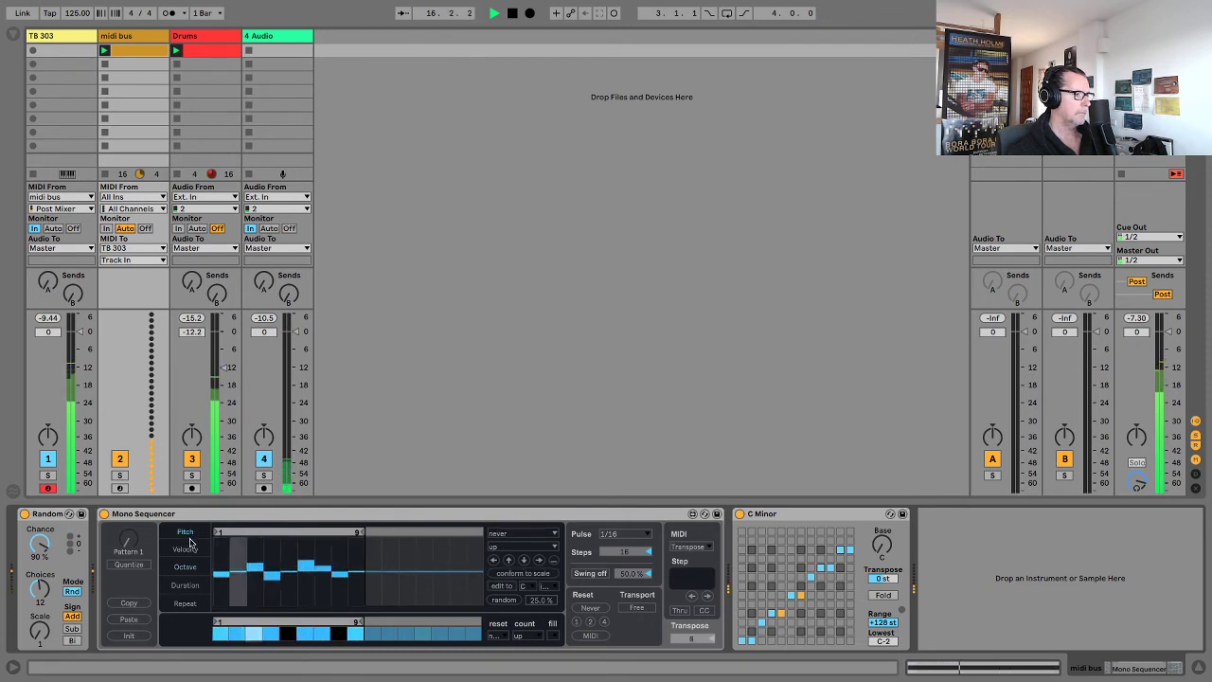
mouse_move(268, 561)
left_mouse_down()
mouse_move(289, 591)
mouse_move(326, 558)
mouse_move(357, 584)
left_mouse_up()
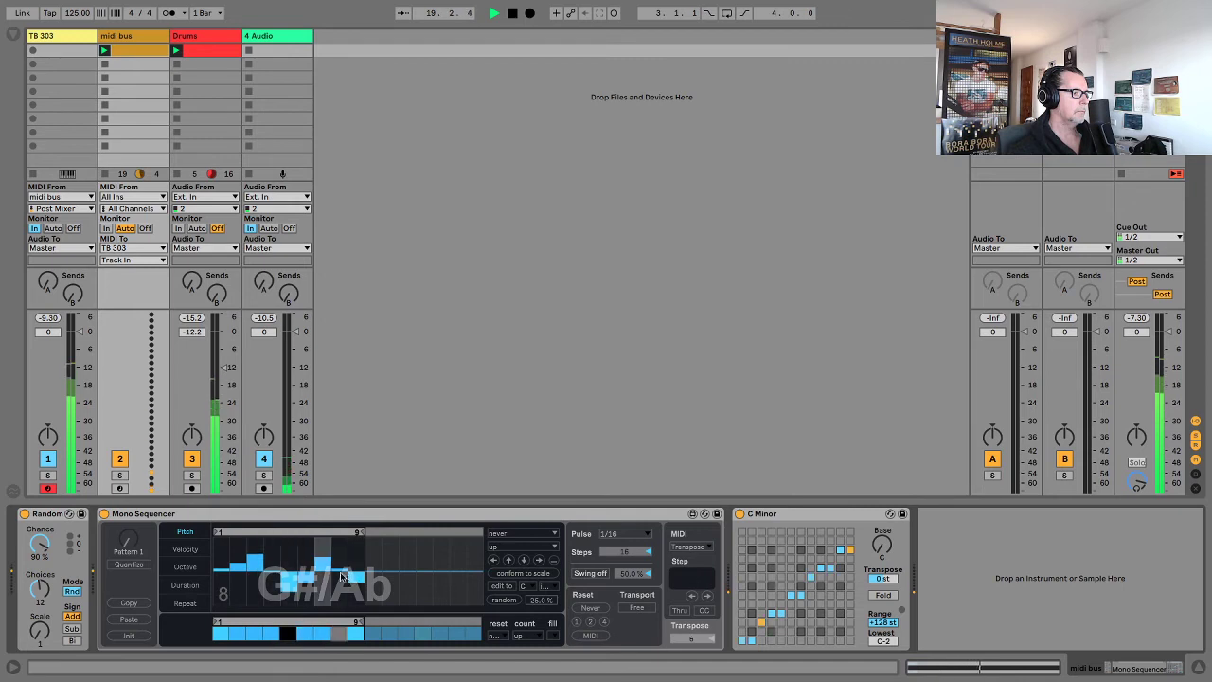
left_click(183, 549)
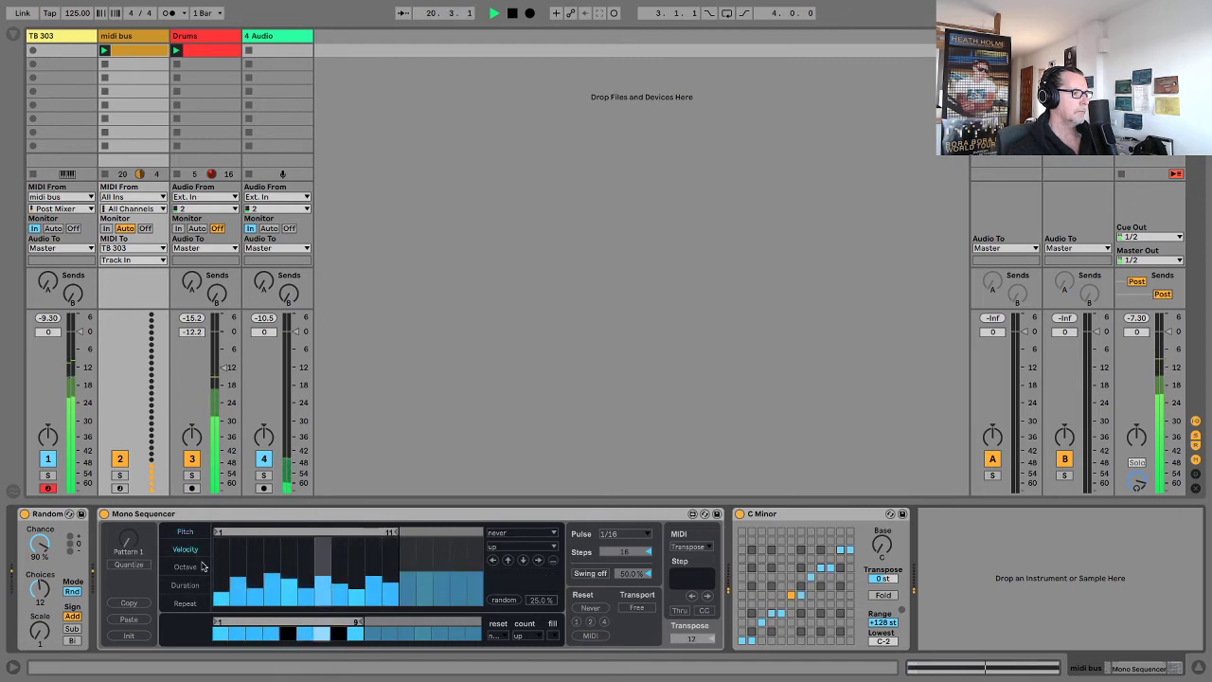
mouse_move(260, 572)
left_mouse_down()
mouse_move(367, 562)
mouse_move(394, 595)
left_mouse_up()
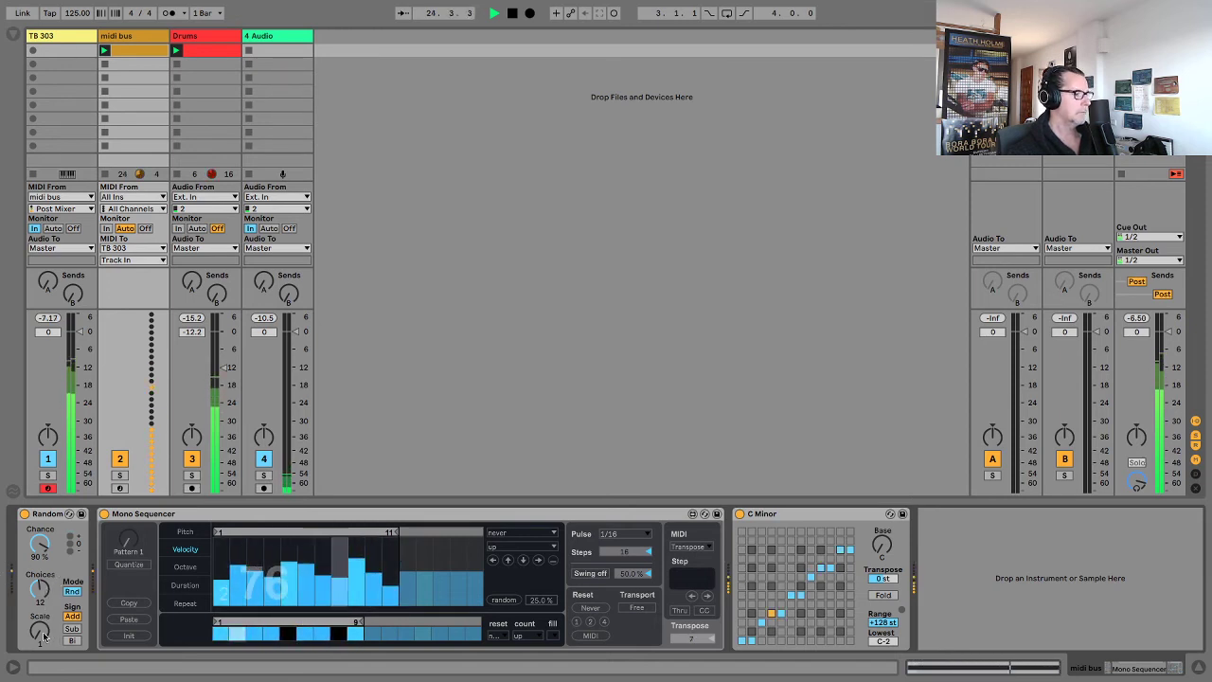
On the TB 303 track, set Analog's filter envelope to 14 ms Attack and 1.49 s Decay and Filter 1 frequency to 60 Hz, auditioning the sound.
left_click(57, 36)
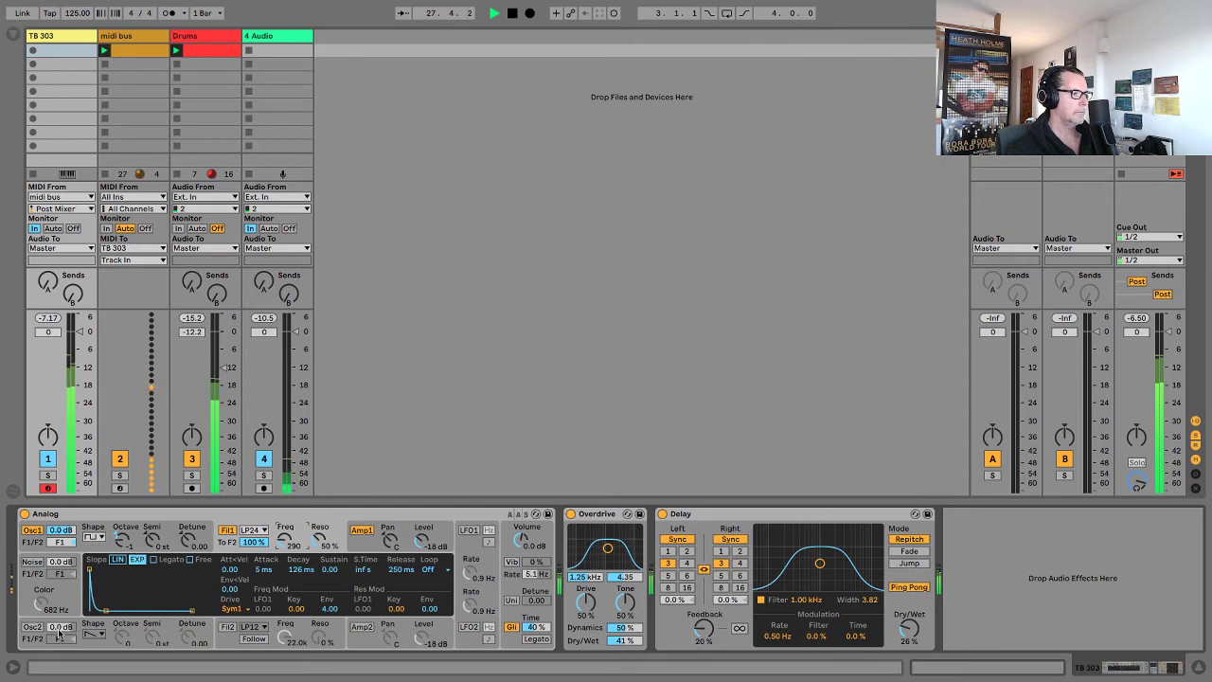
left_click_drag(106, 611, 90, 573)
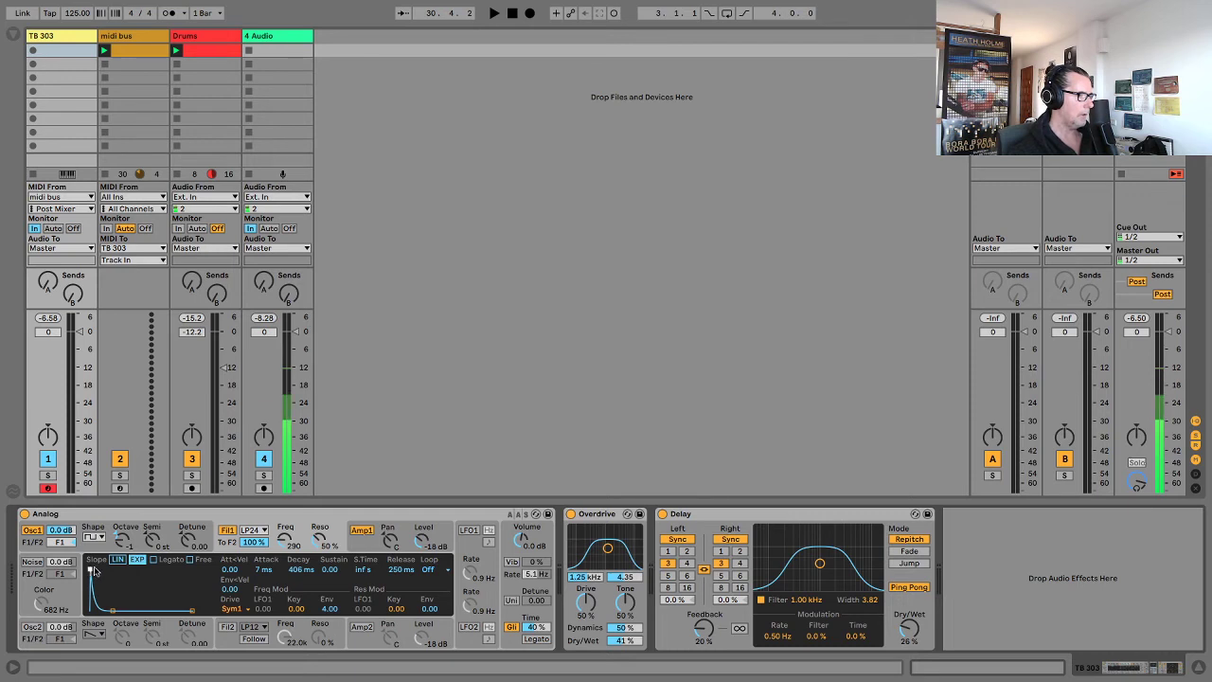
key("space")
left_click_drag(90, 571, 110, 569)
left_click_drag(131, 609, 139, 609)
mouse_move(282, 545)
left_mouse_down()
mouse_move(282, 568)
mouse_move(283, 535)
left_mouse_up()
left_click_drag(108, 572, 94, 569)
left_click_drag(286, 537, 286, 573)
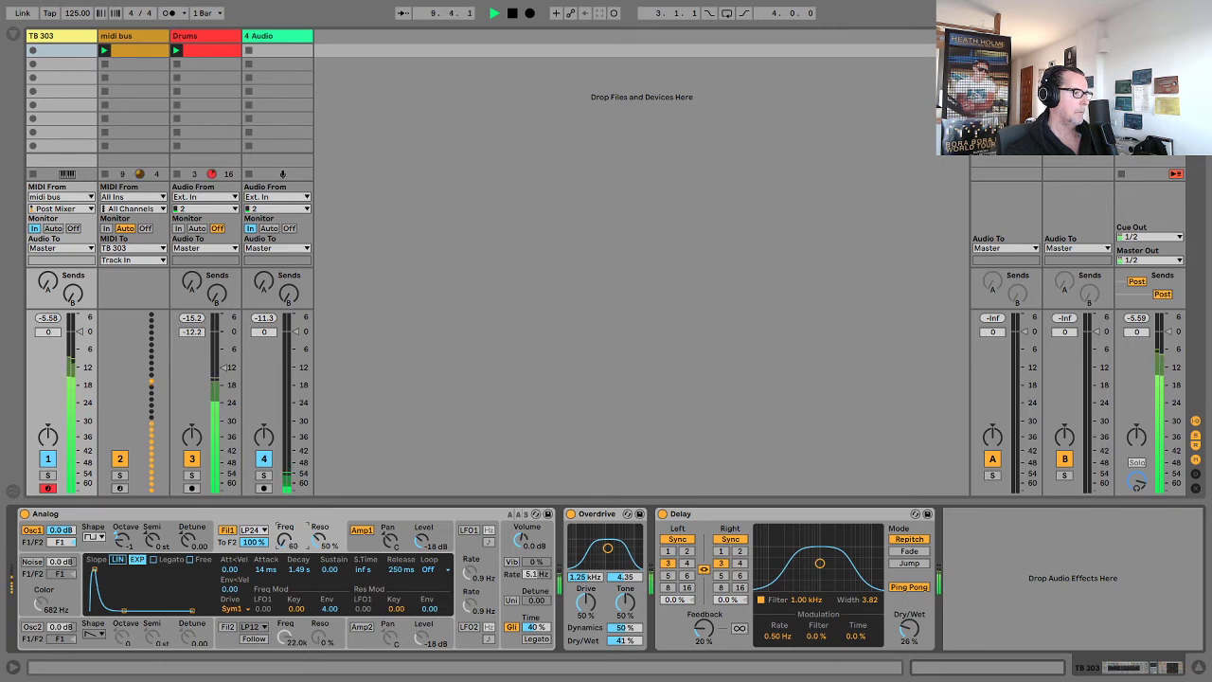
key("space")
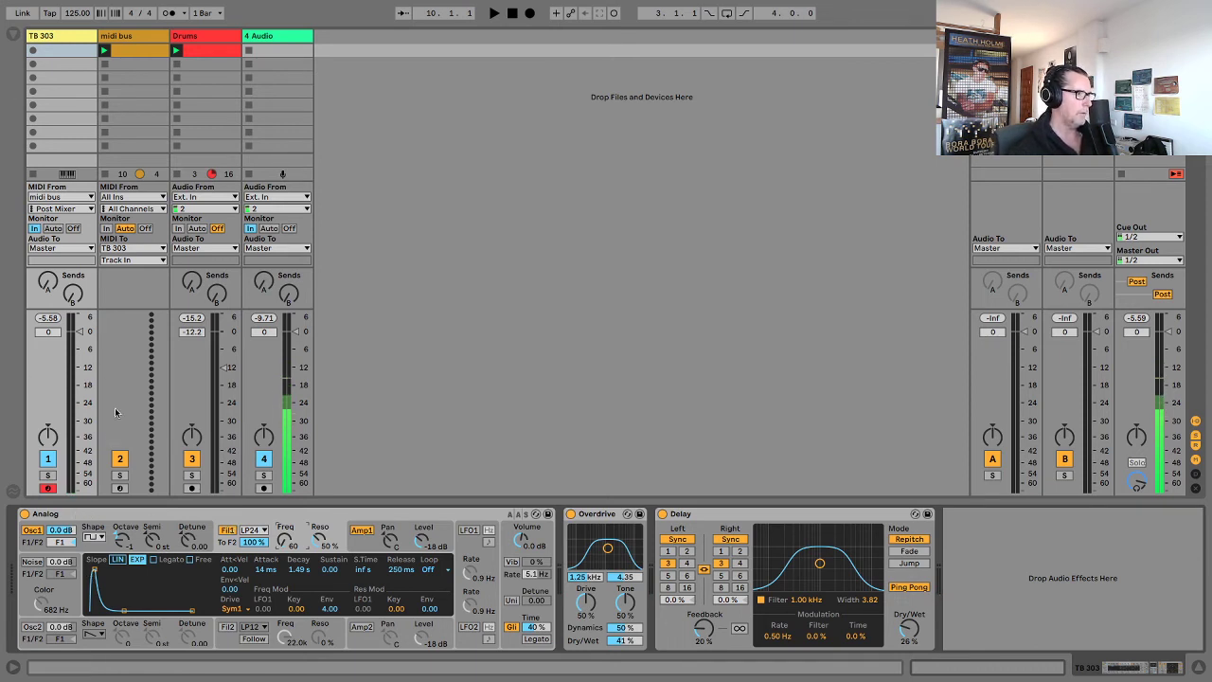
Group Analog, Overdrive and Delay into an Instrument Rack and show its macro controls.
left_click(108, 514)
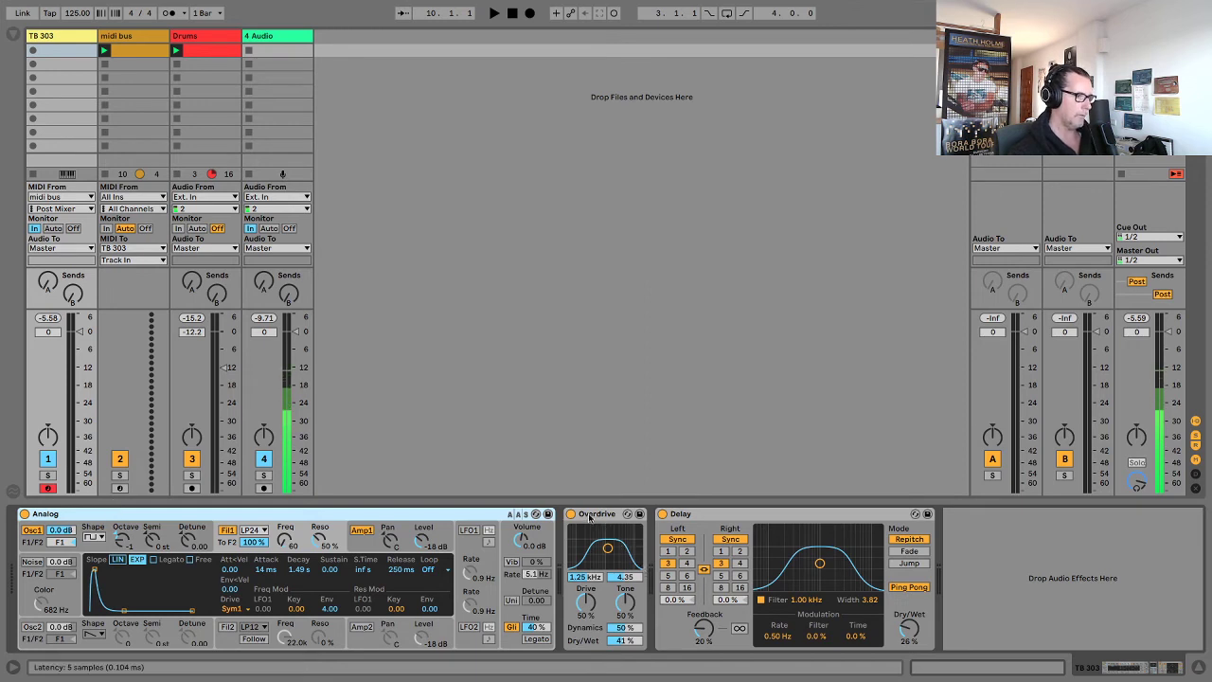
left_click(595, 513)
left_click(715, 514)
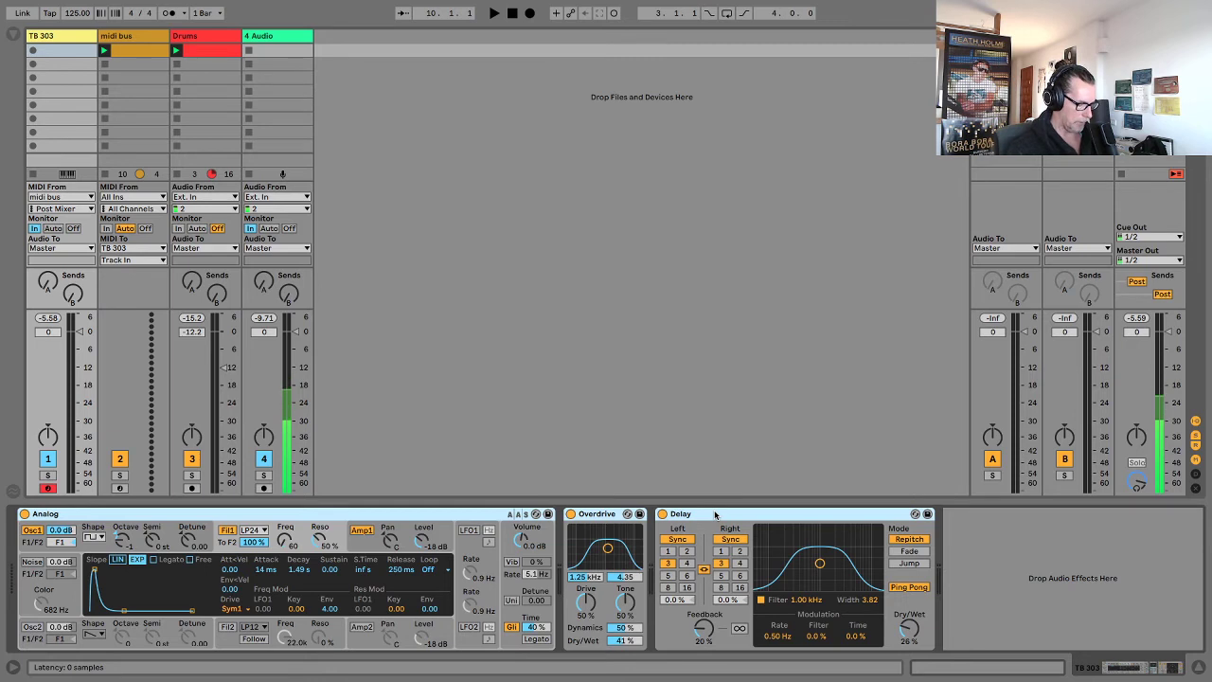
key("super+g")
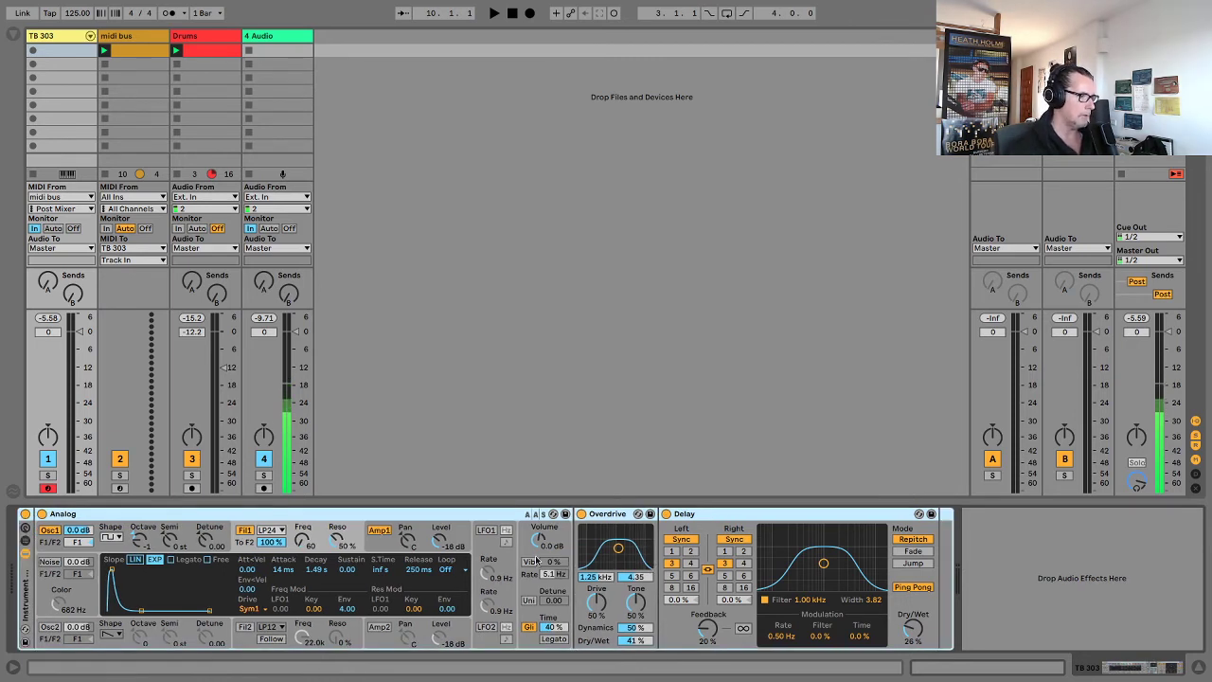
left_click(26, 532)
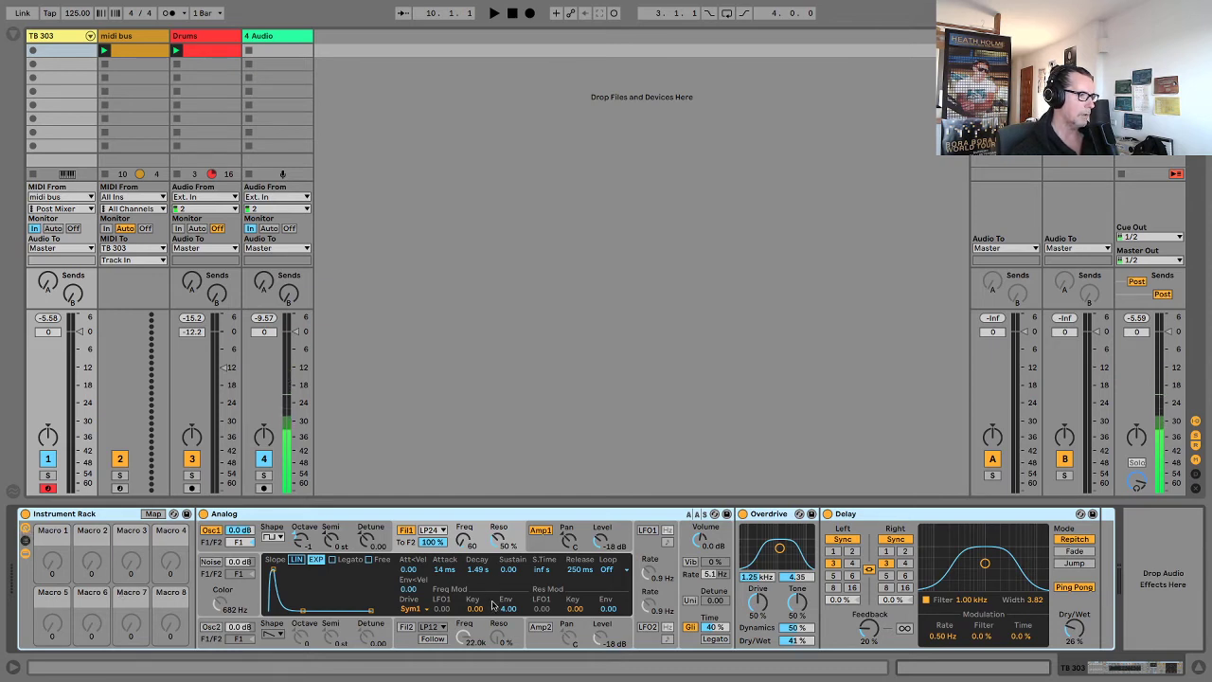
Map Analog's Filter 1 frequency to Macro 1 and rename the macro "Filt Freq".
right_click(466, 543)
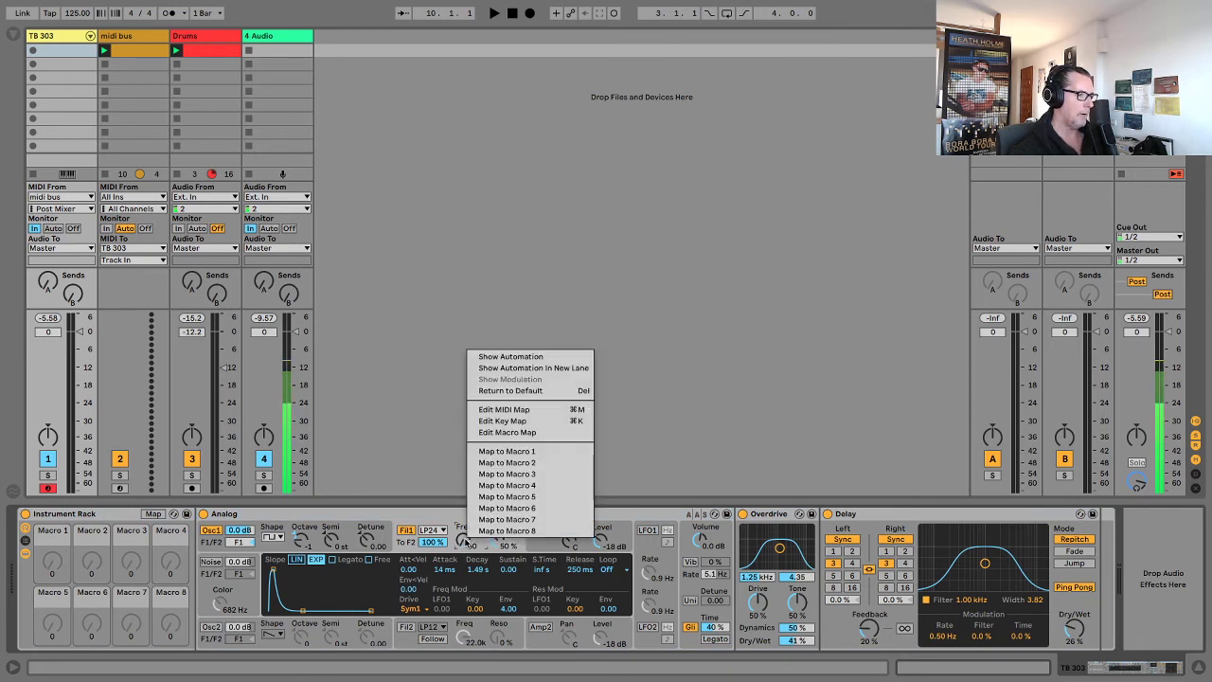
left_click(505, 452)
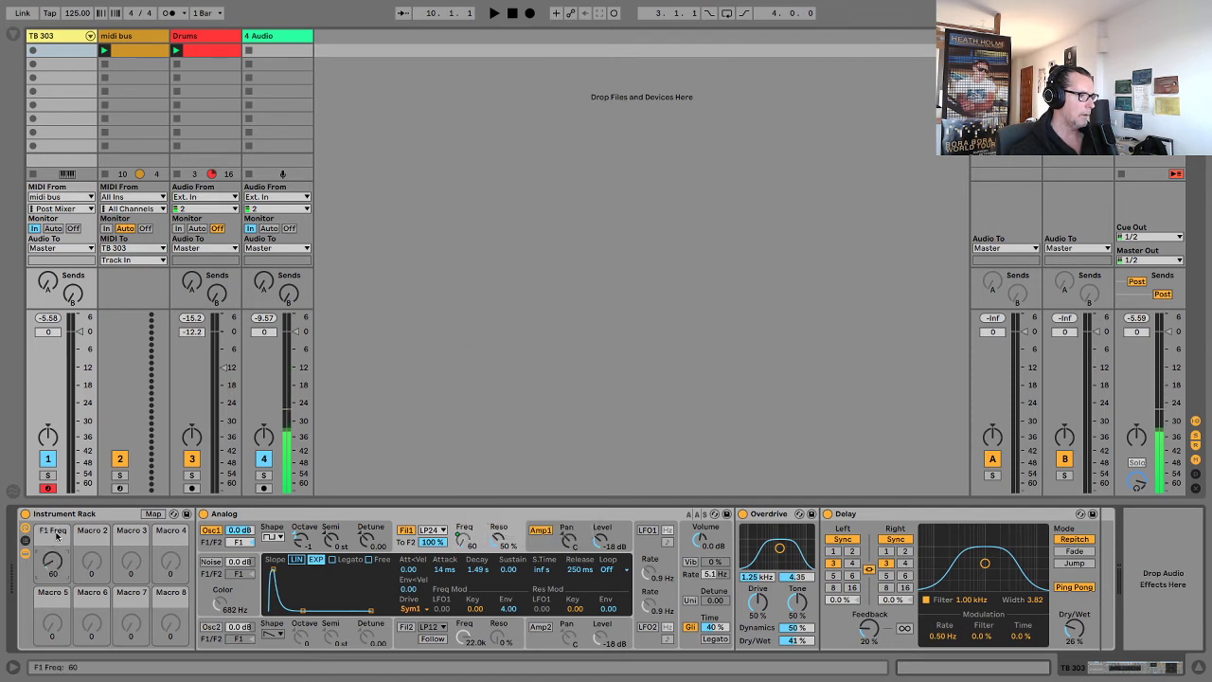
key("super+r")
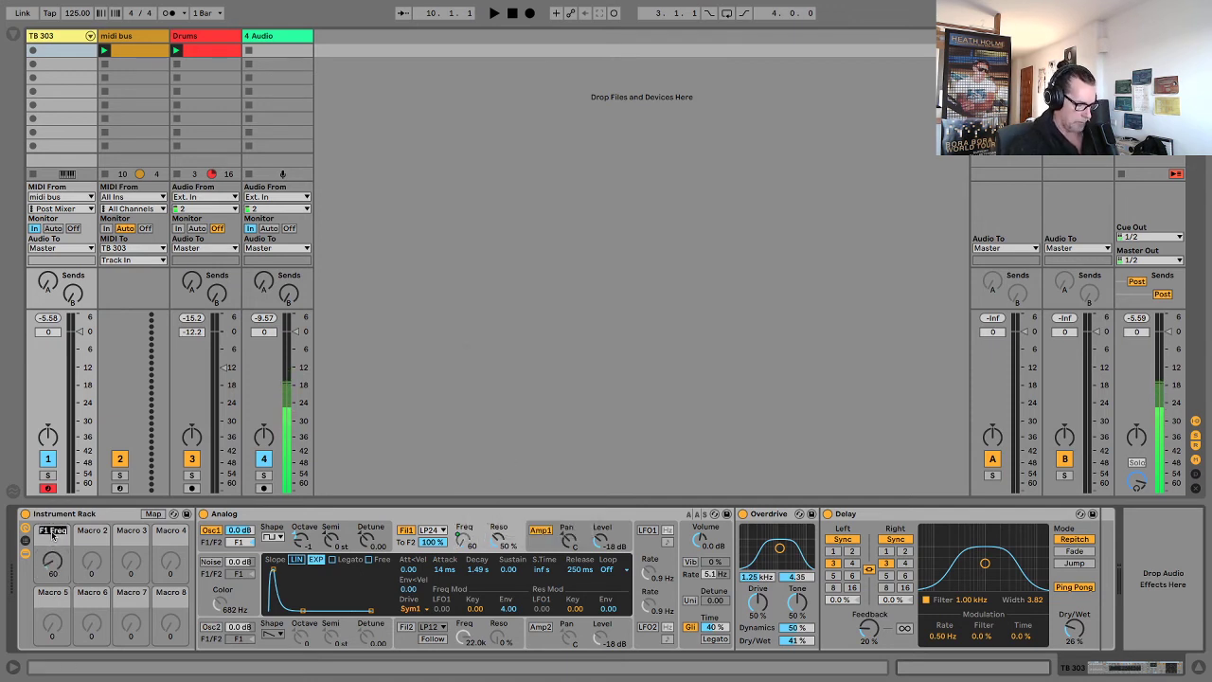
type("Filt")
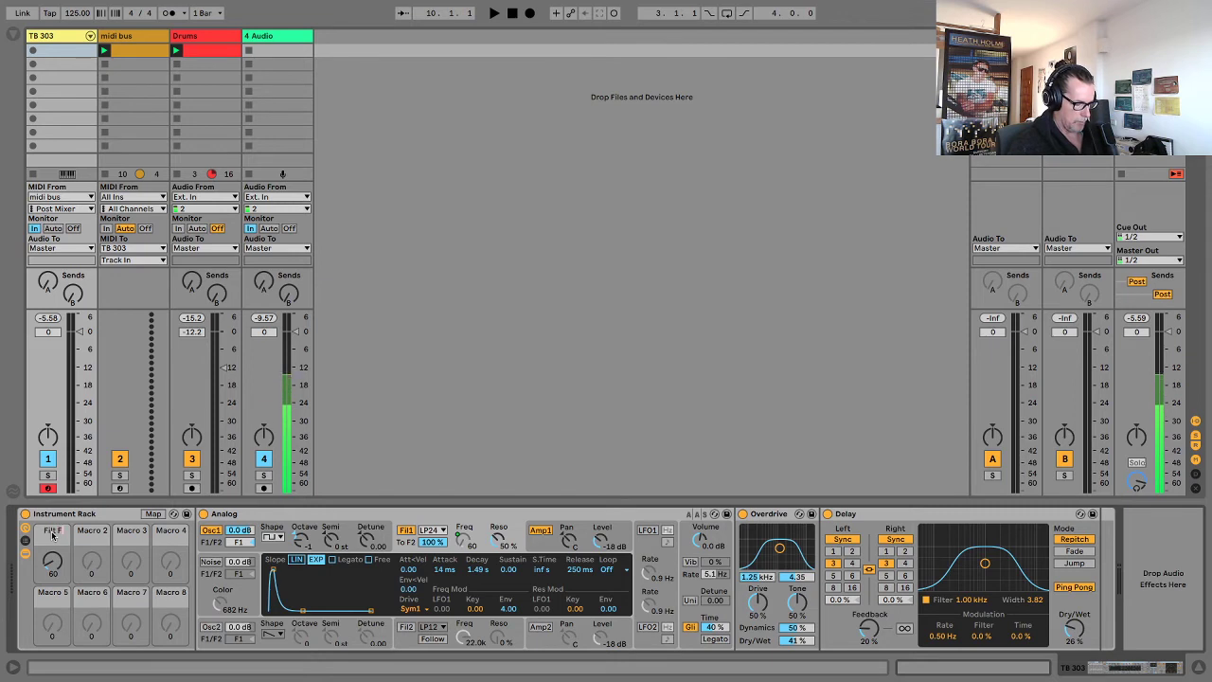
type(" Freq")
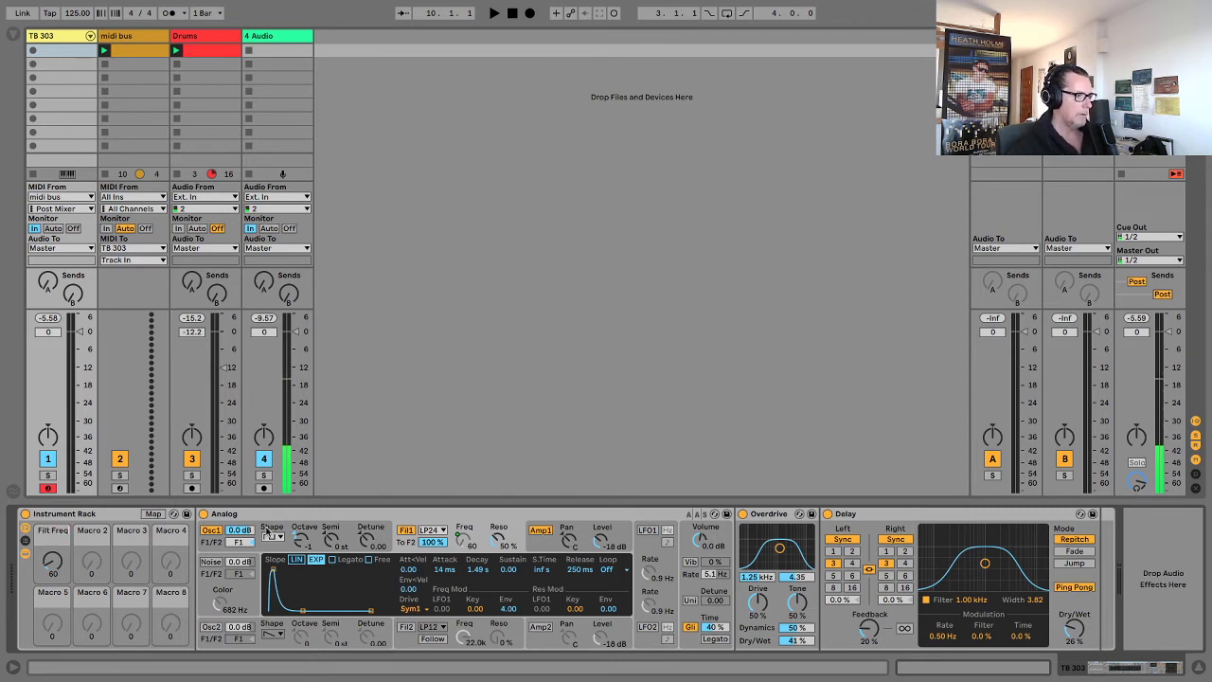
Map Analog's Filter 1 resonance to Macro 2 and rename the macro "Filt Res".
left_click(275, 514)
left_click(499, 541)
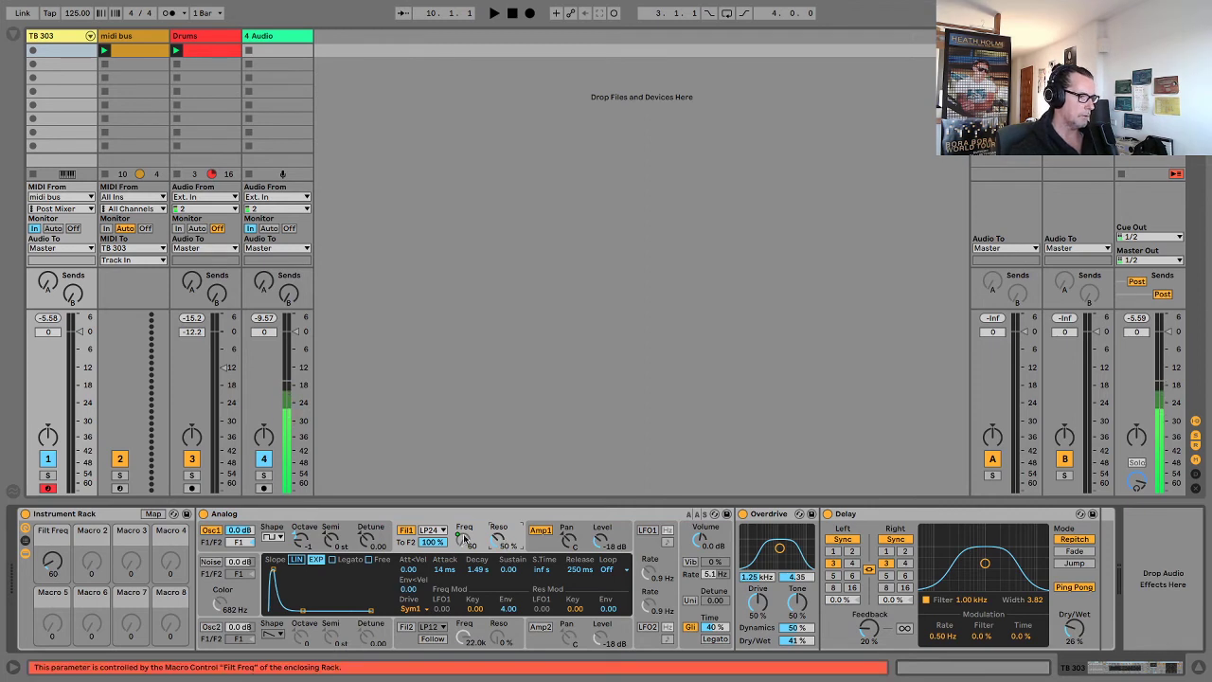
right_click(499, 541)
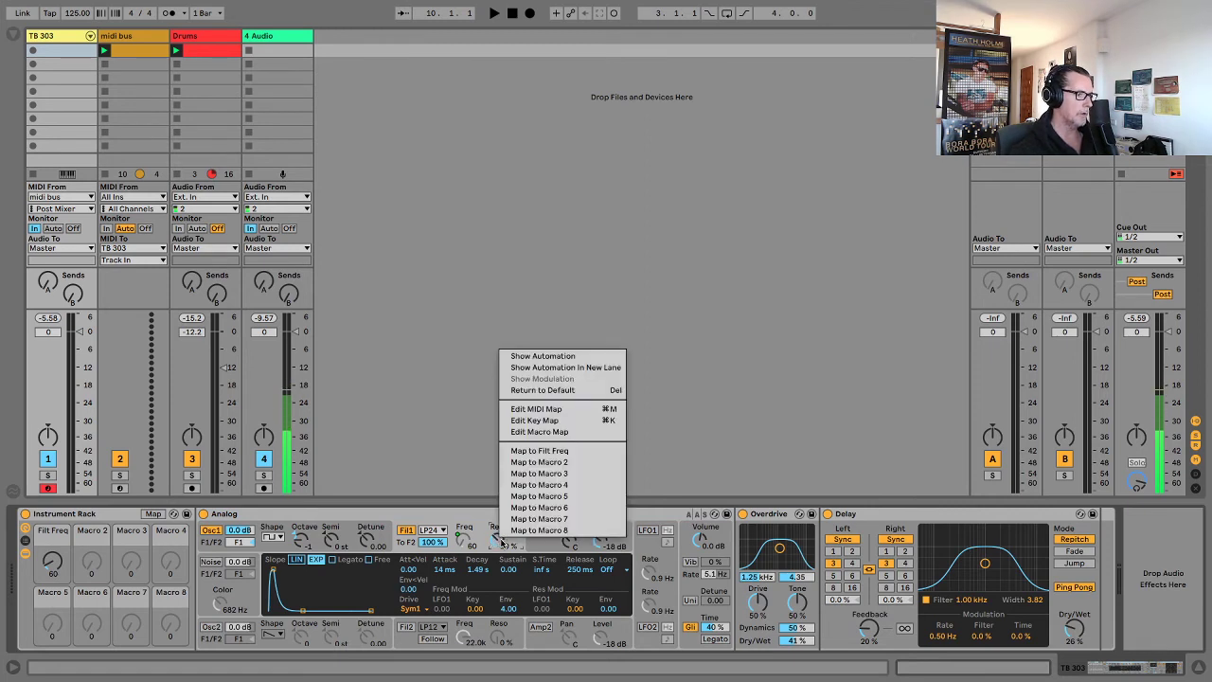
left_click(535, 463)
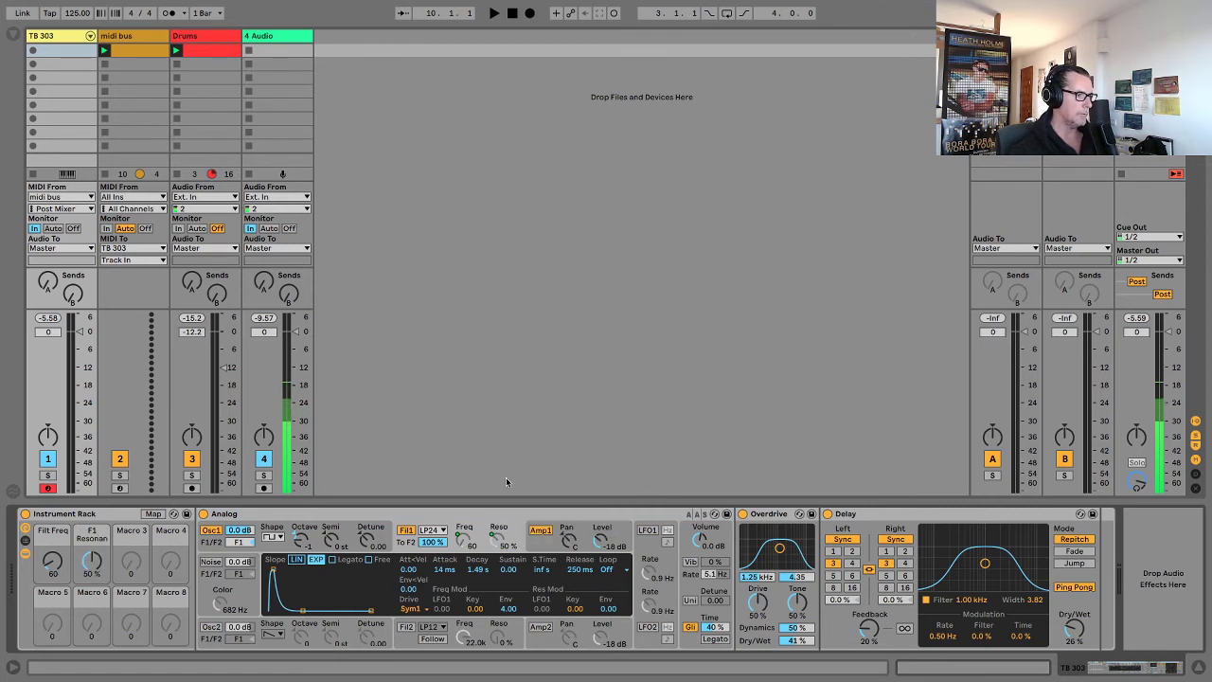
left_click(93, 535)
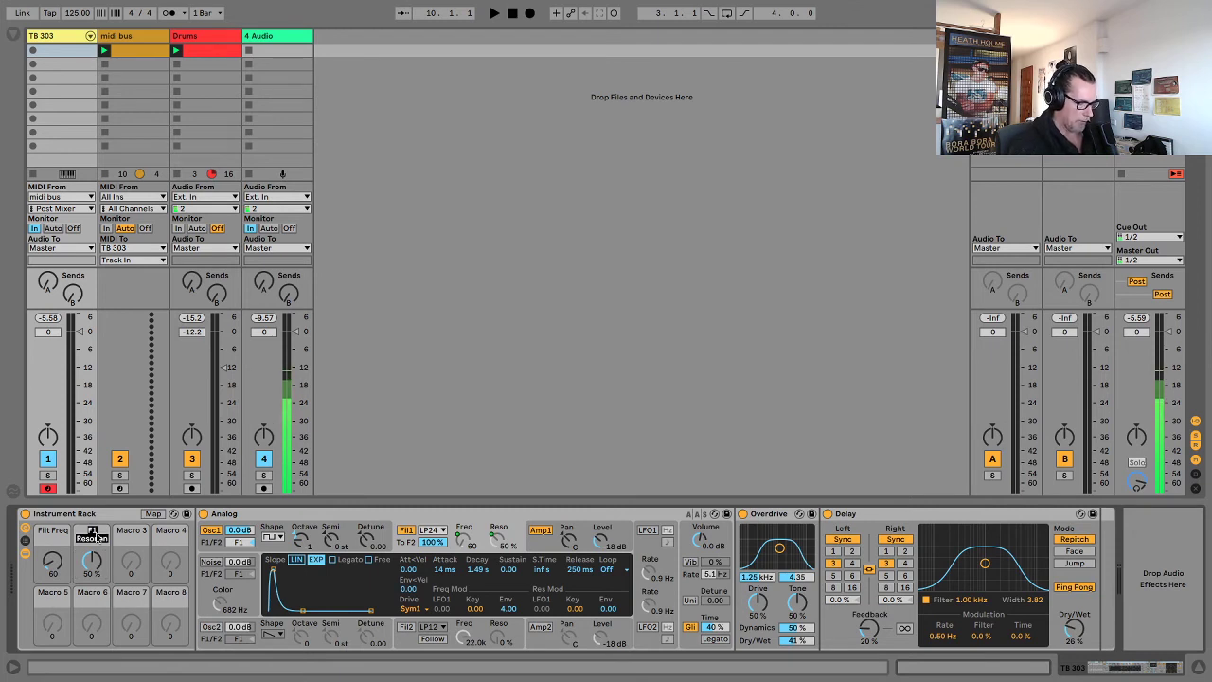
type("Filt Res")
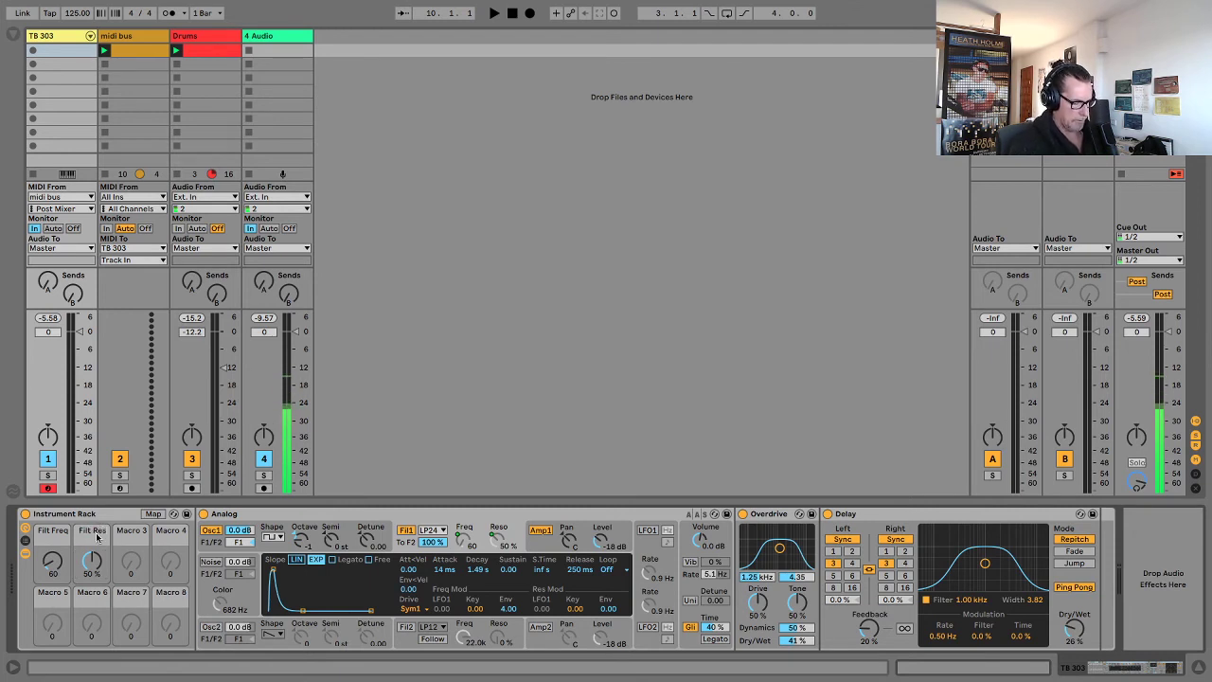
Map the Decay of Analog's filter envelope to Macro 3 and rename the macro "Filt Decay".
left_click(347, 514)
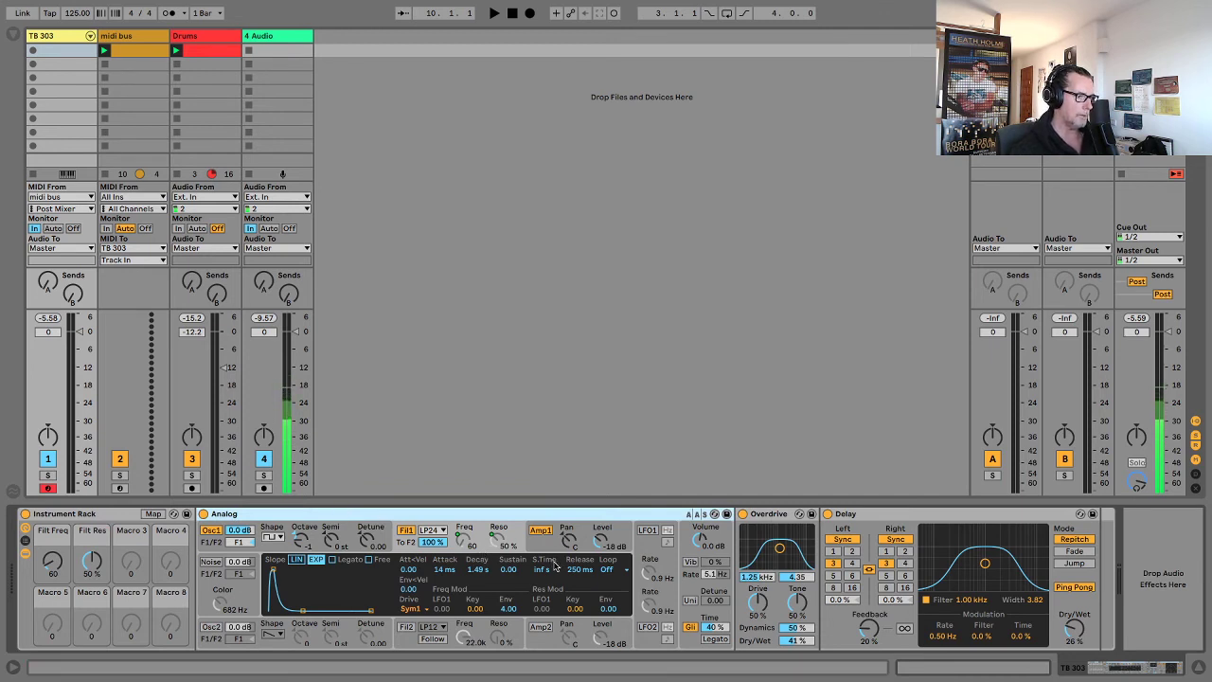
right_click(479, 572)
left_click(530, 507)
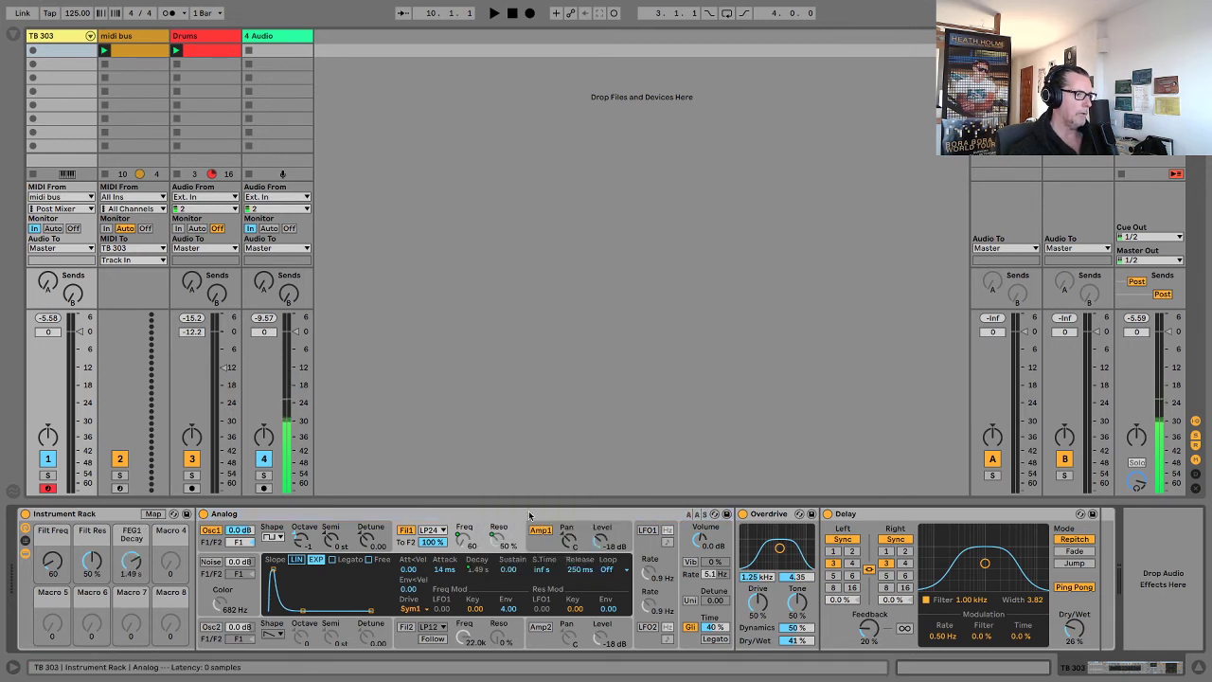
left_click(139, 537)
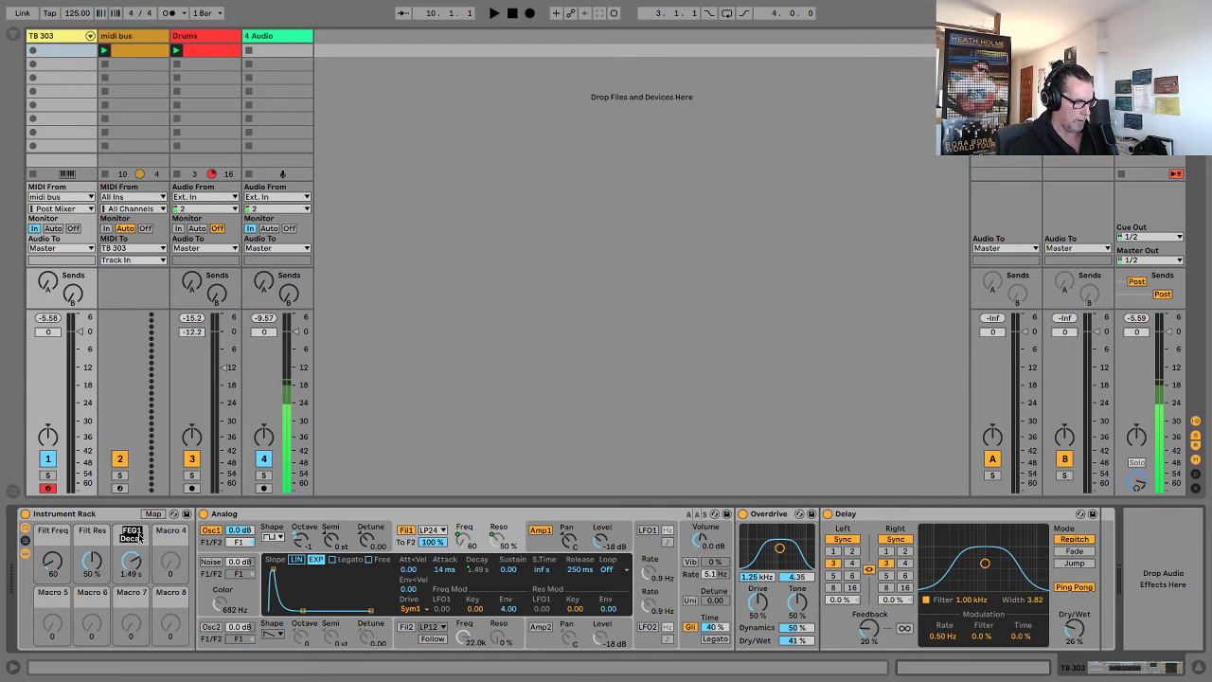
type("Filt D")
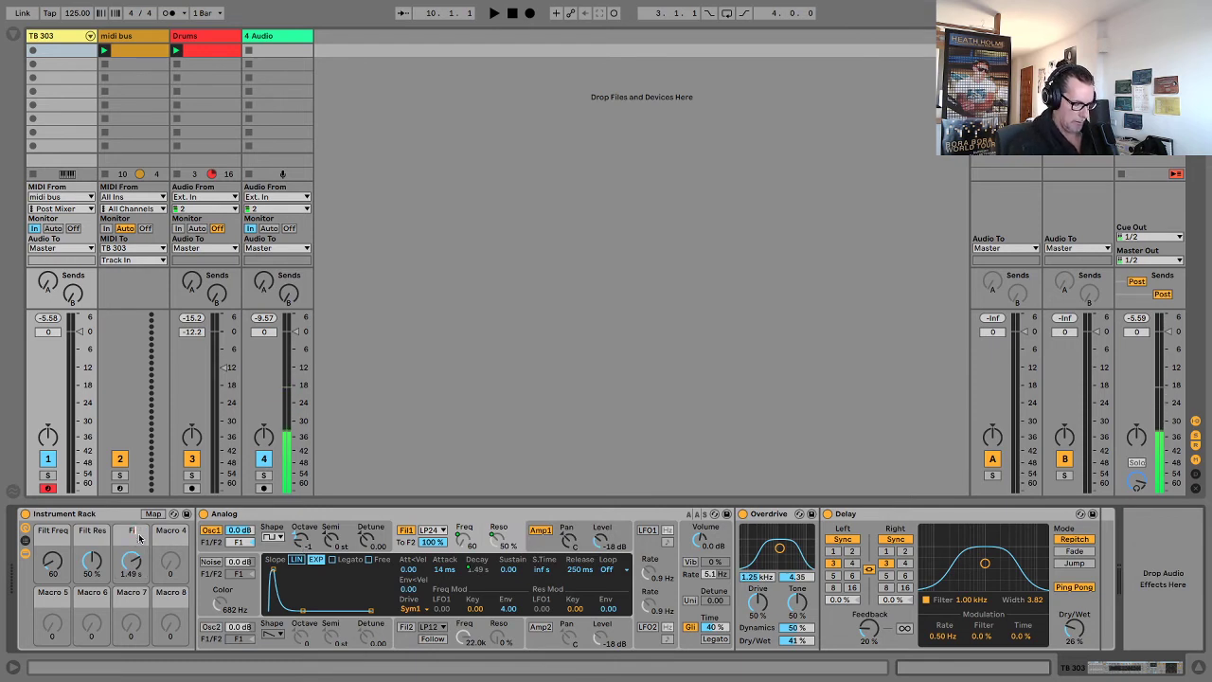
type("ecay")
key("Return")
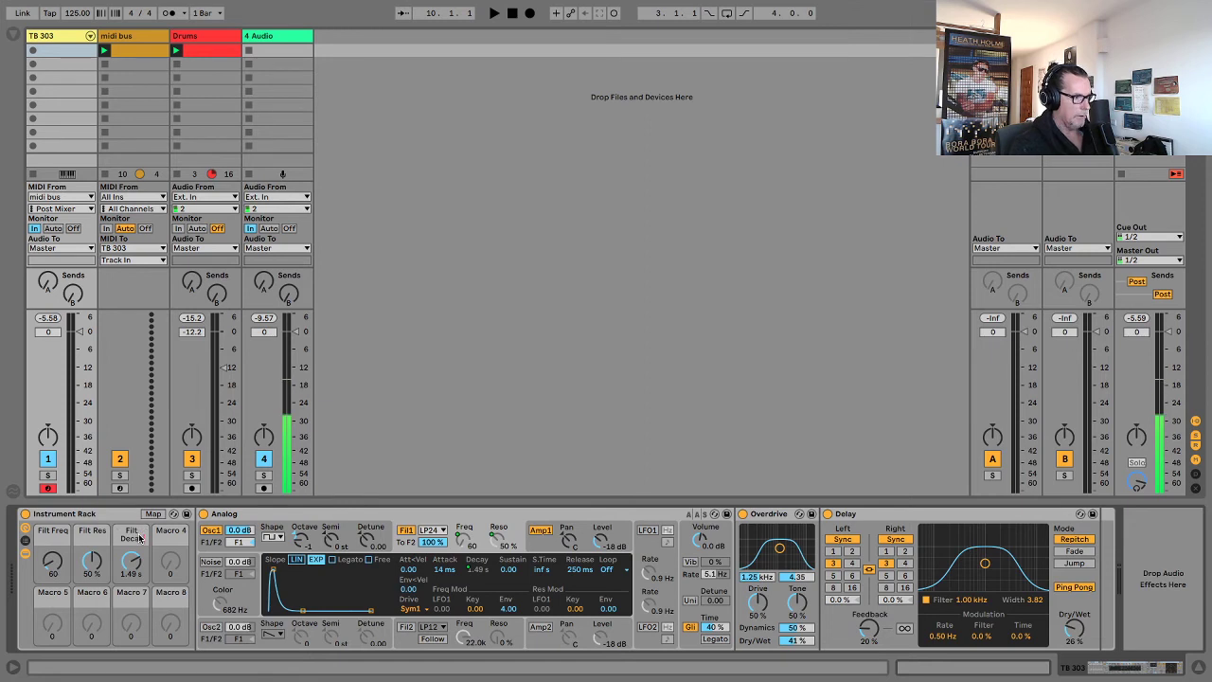
Map Overdrive's Dry/Wet to Macro 4 of the Instrument Rack.
left_click(460, 517)
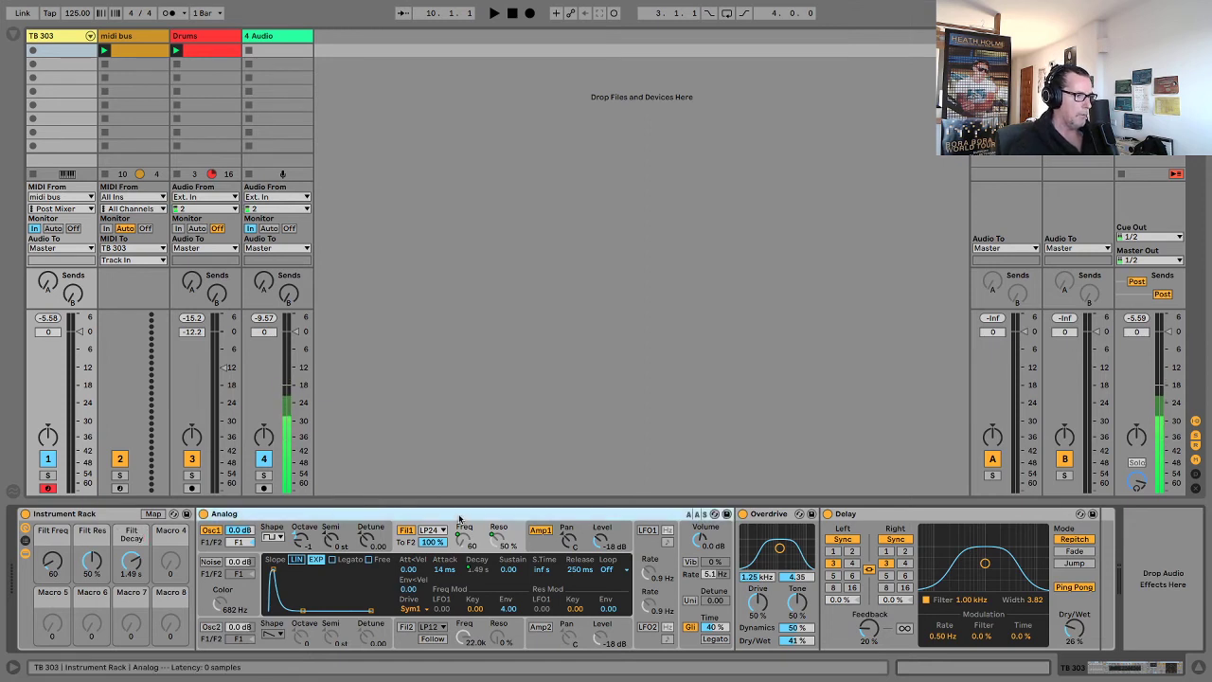
left_click(772, 514)
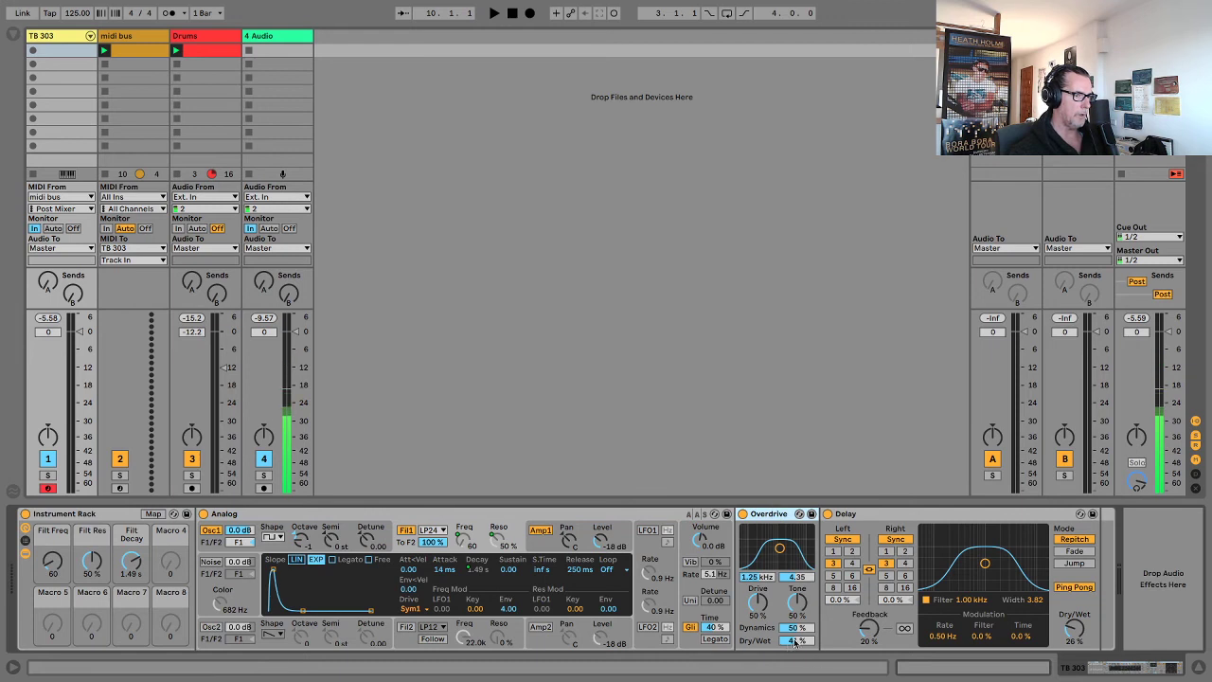
right_click(794, 641)
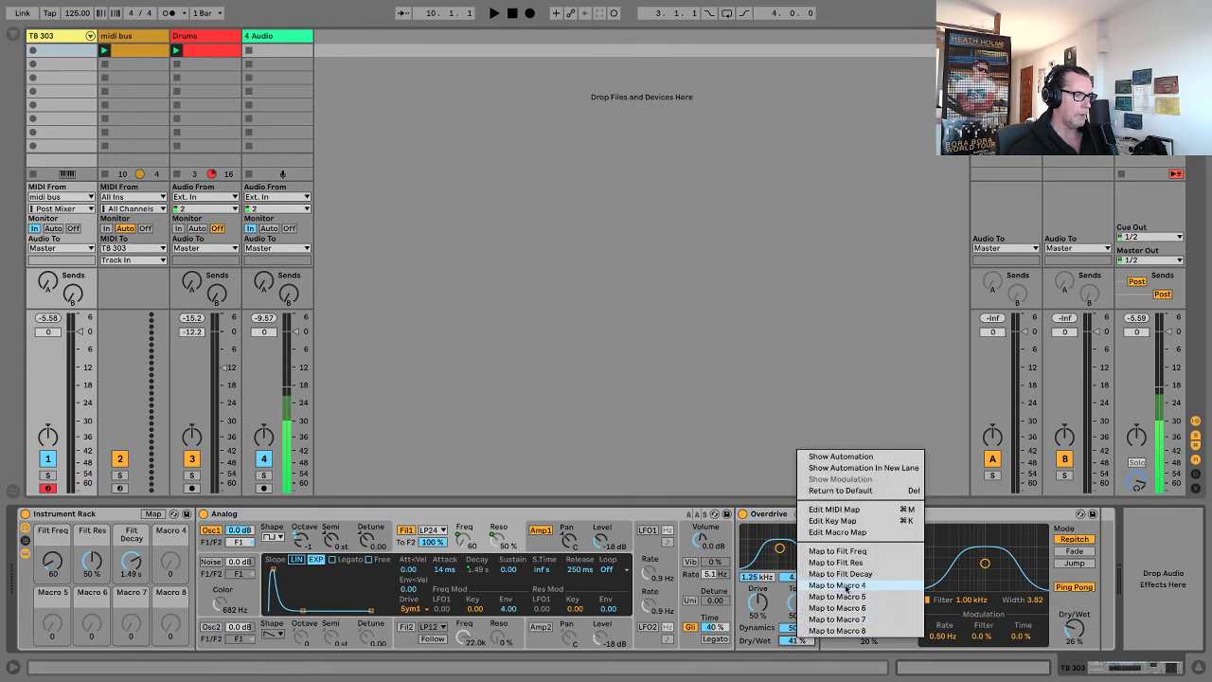
left_click(846, 586)
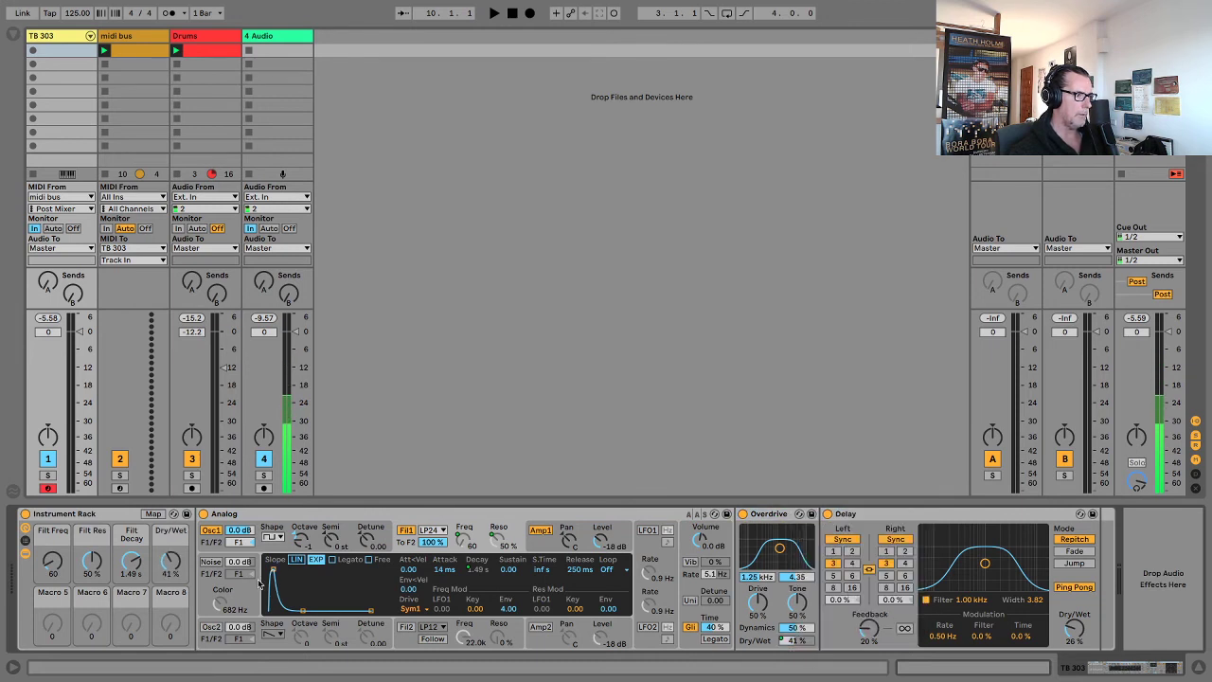
Rename Macro 4, which controls Overdrive's Dry/Wet, as "Distort".
left_click(171, 533)
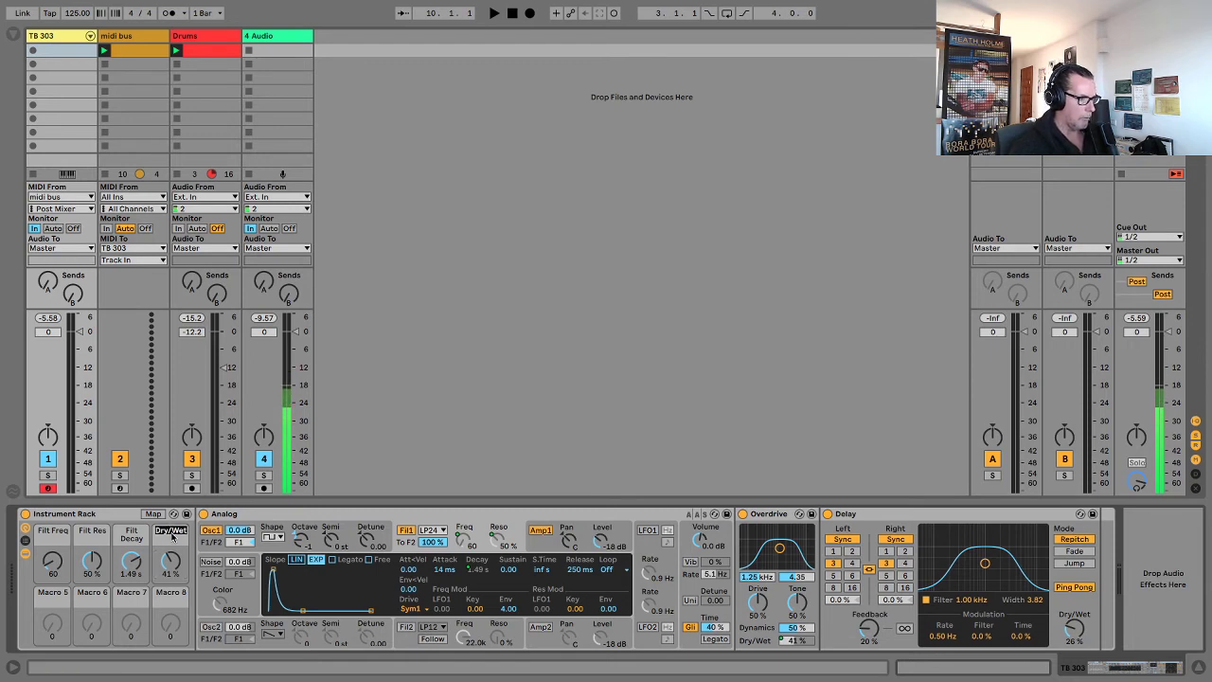
key("BackSpace")
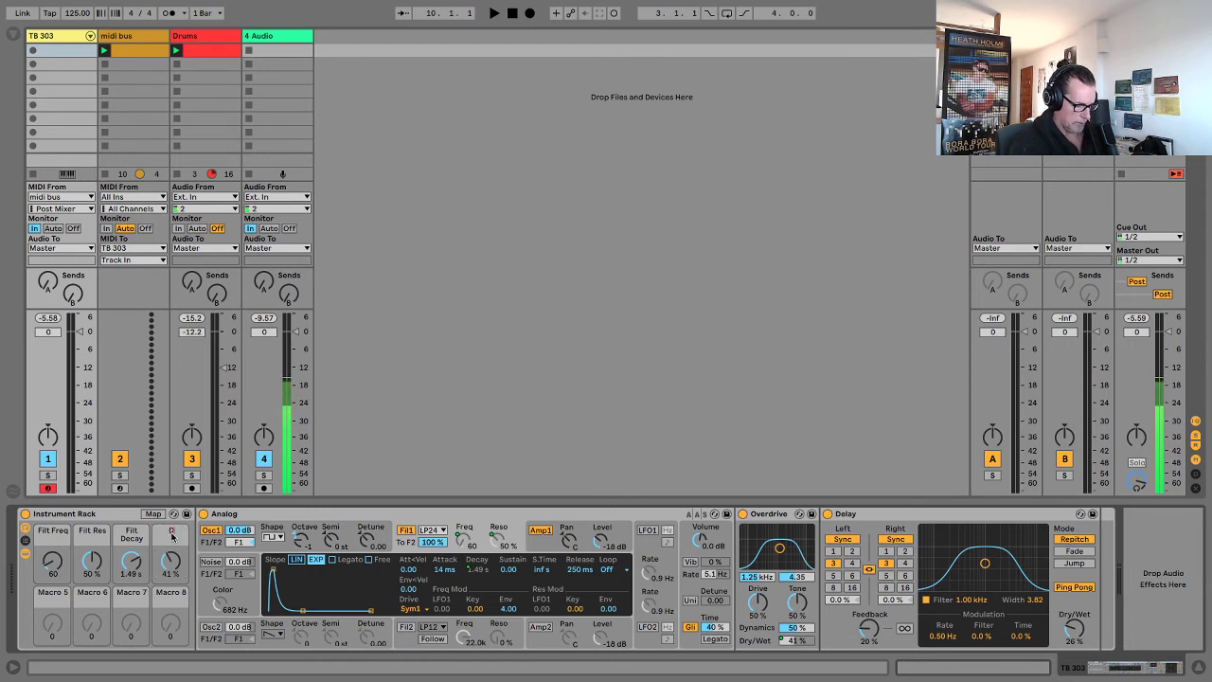
type("Distort")
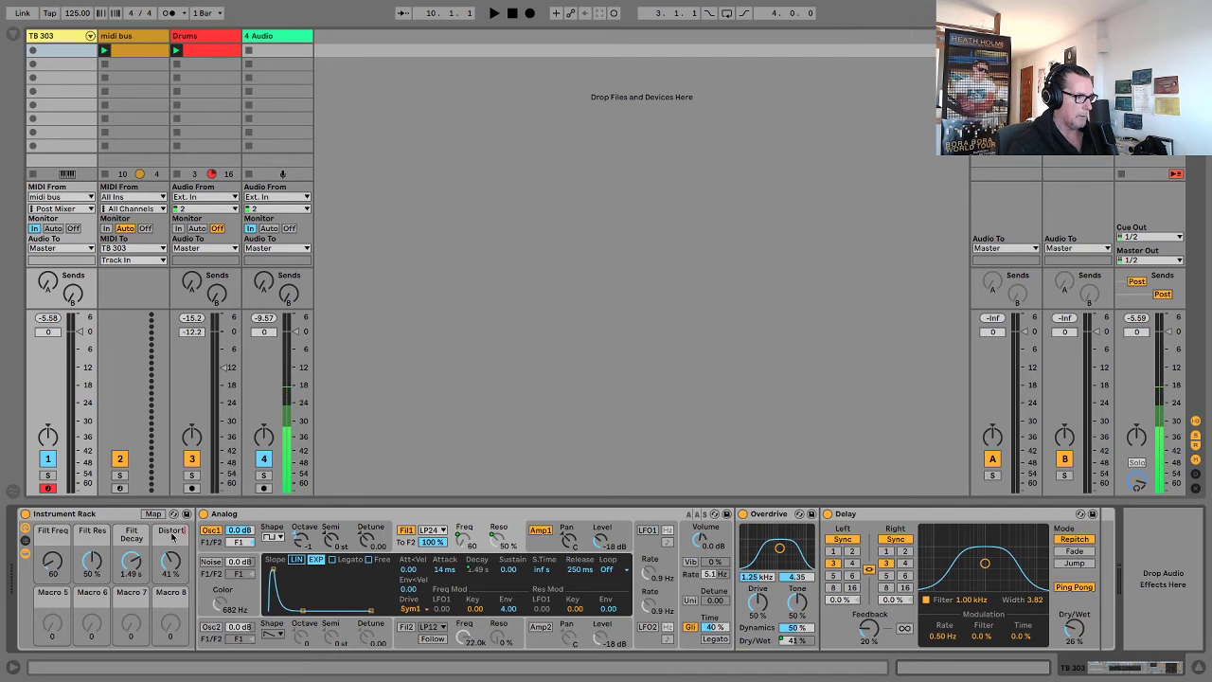
left_click(899, 514)
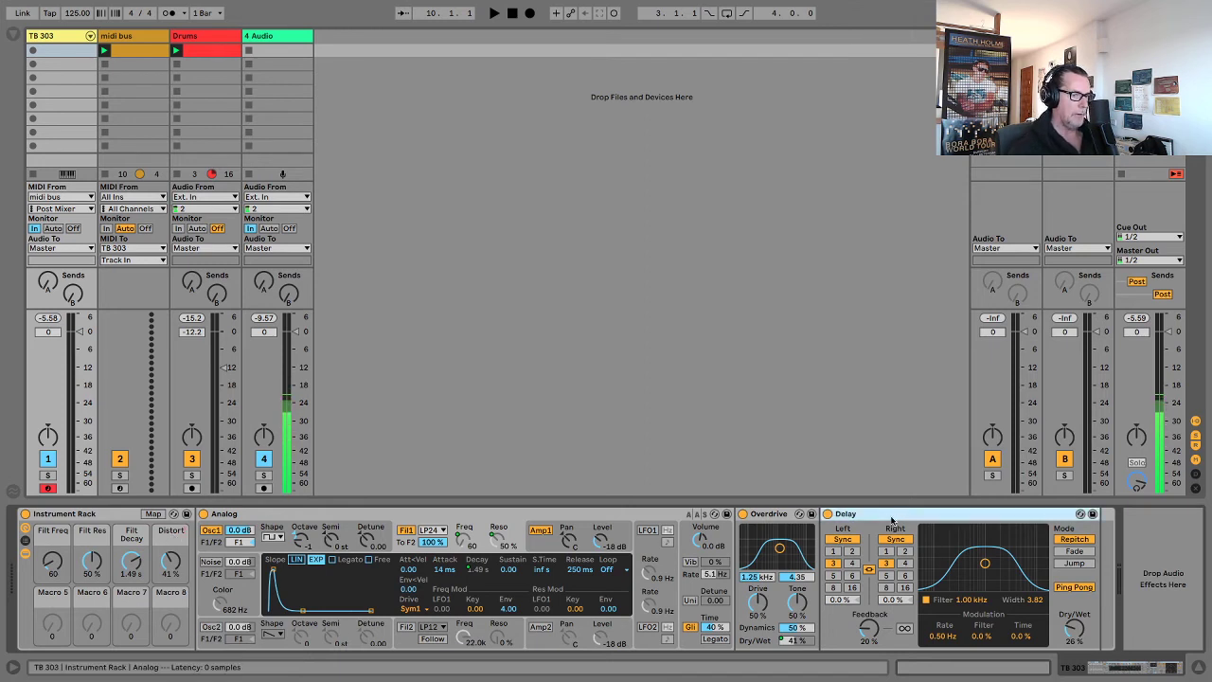
Map Delay's Dry/Wet to Macro 5 and rename the macro "Delay Dry Wet".
right_click(1075, 631)
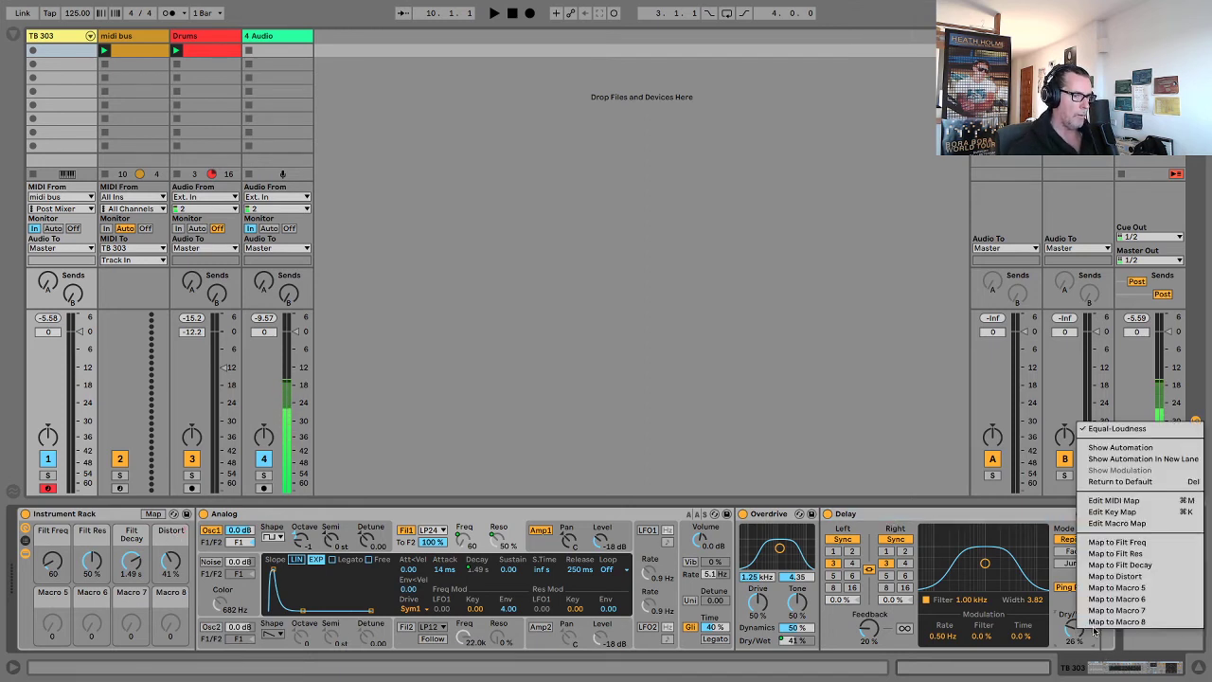
left_click(1123, 589)
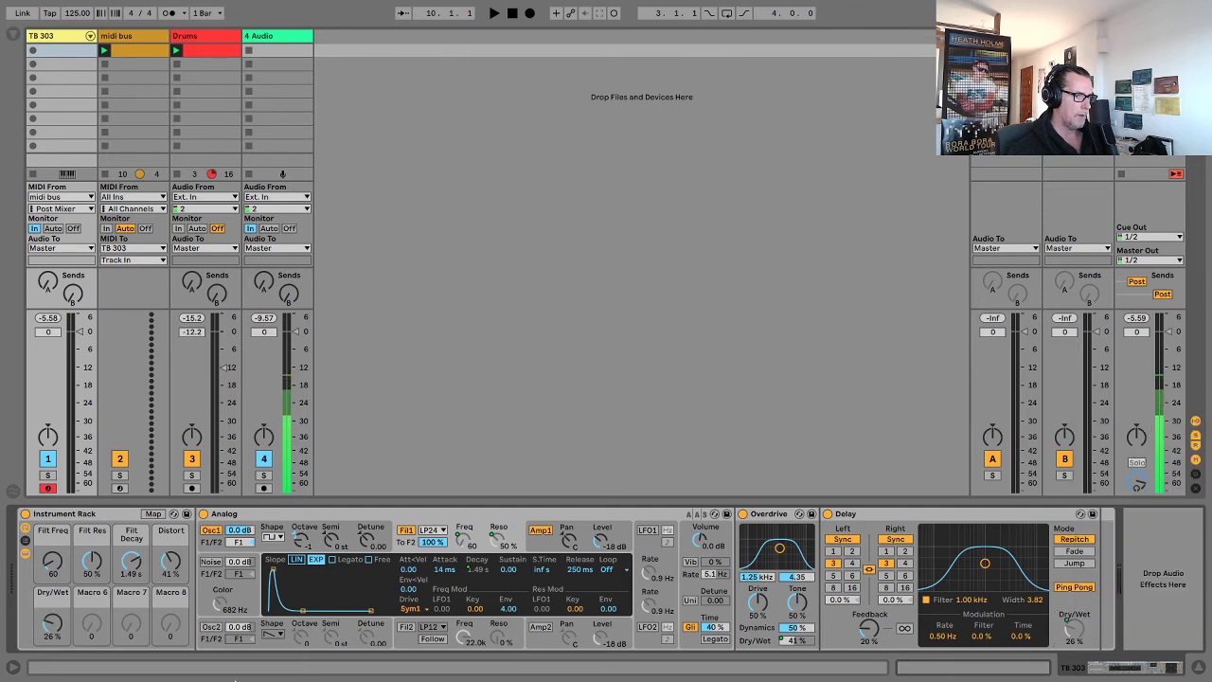
left_click(50, 594)
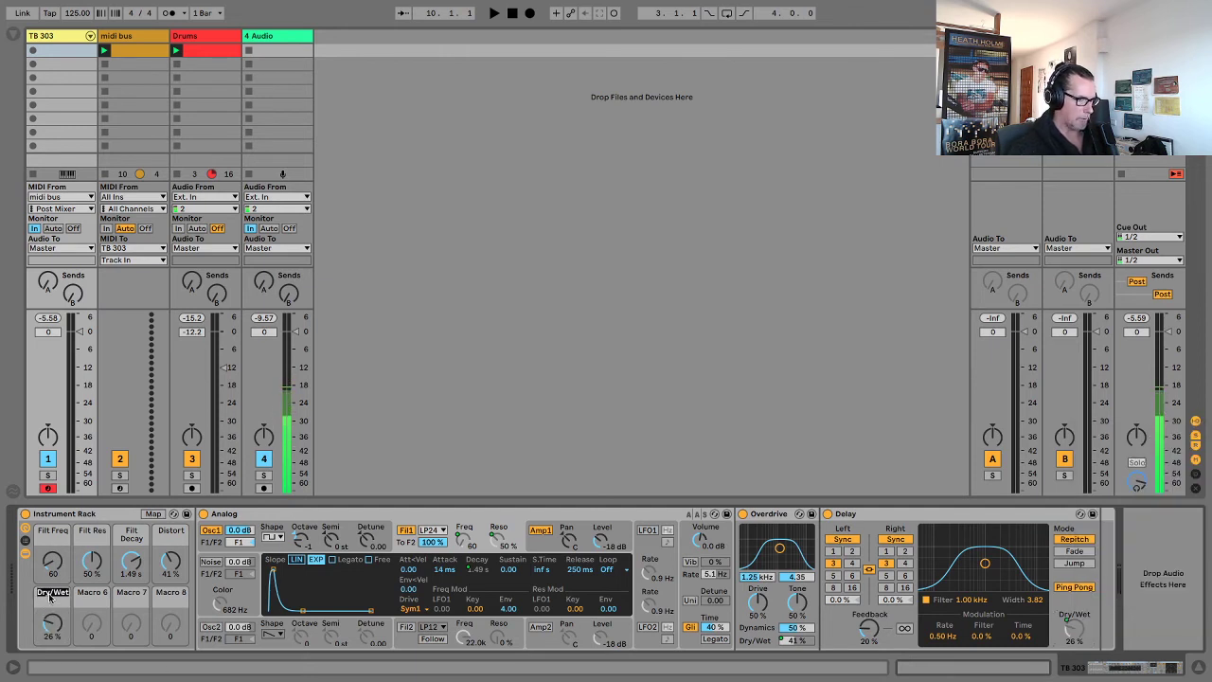
type("Delay Dr")
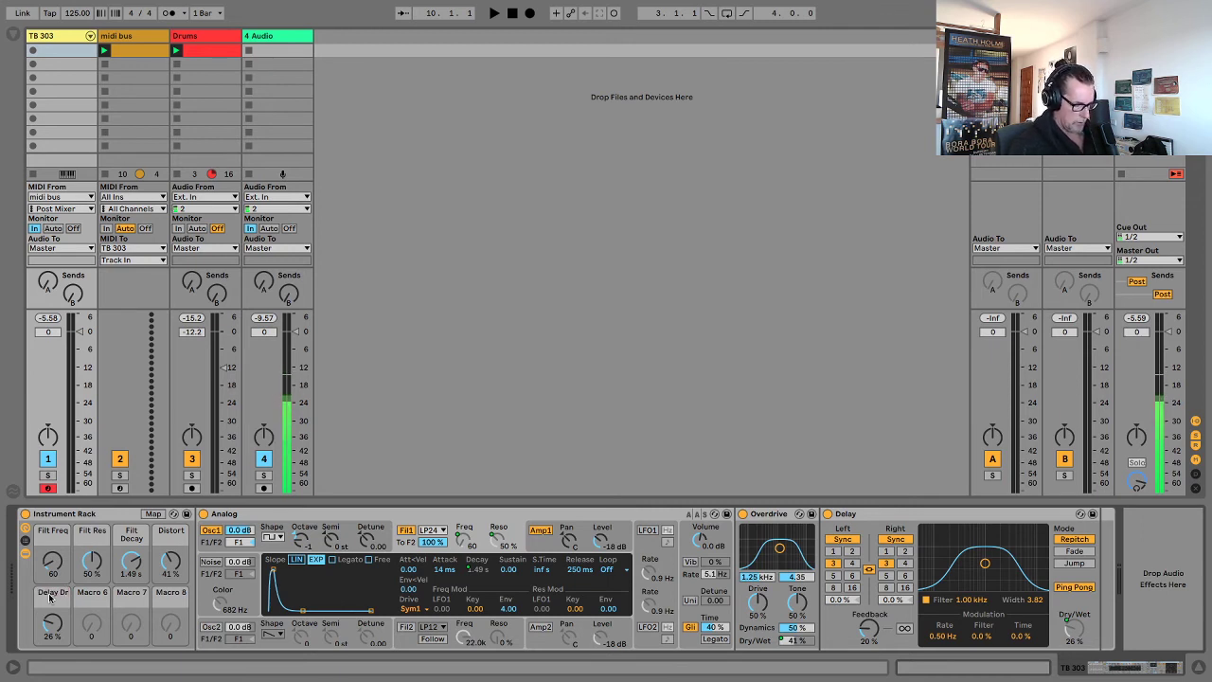
key("Return")
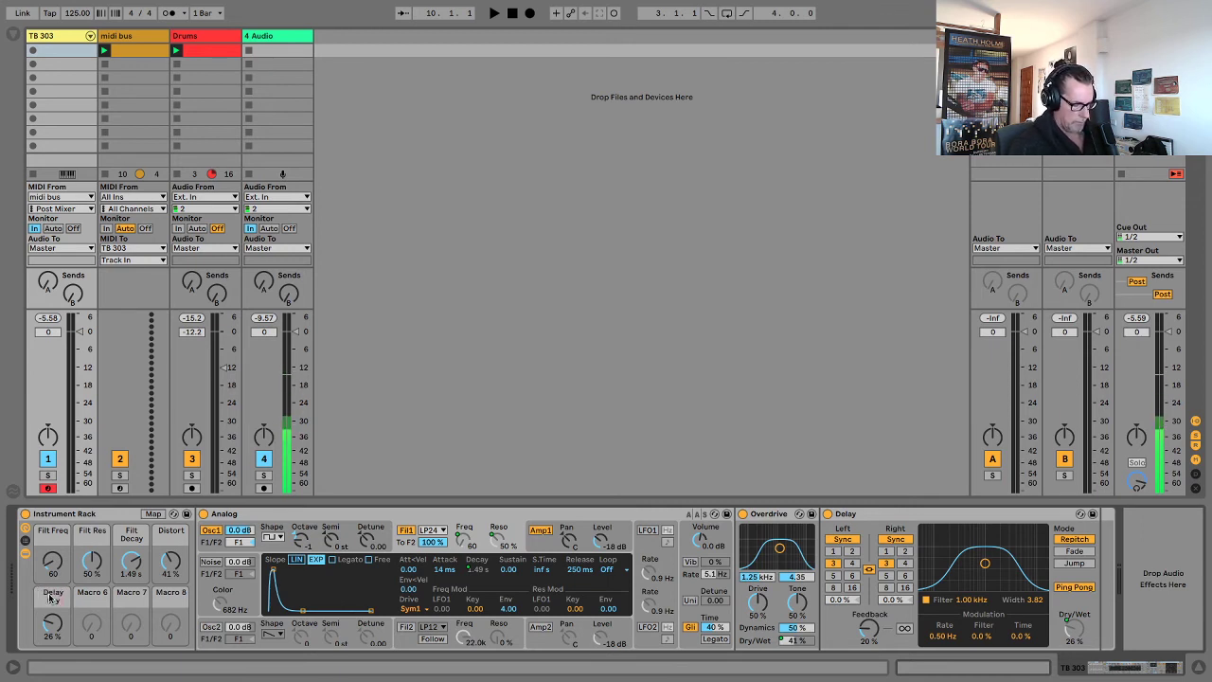
left_click(307, 514)
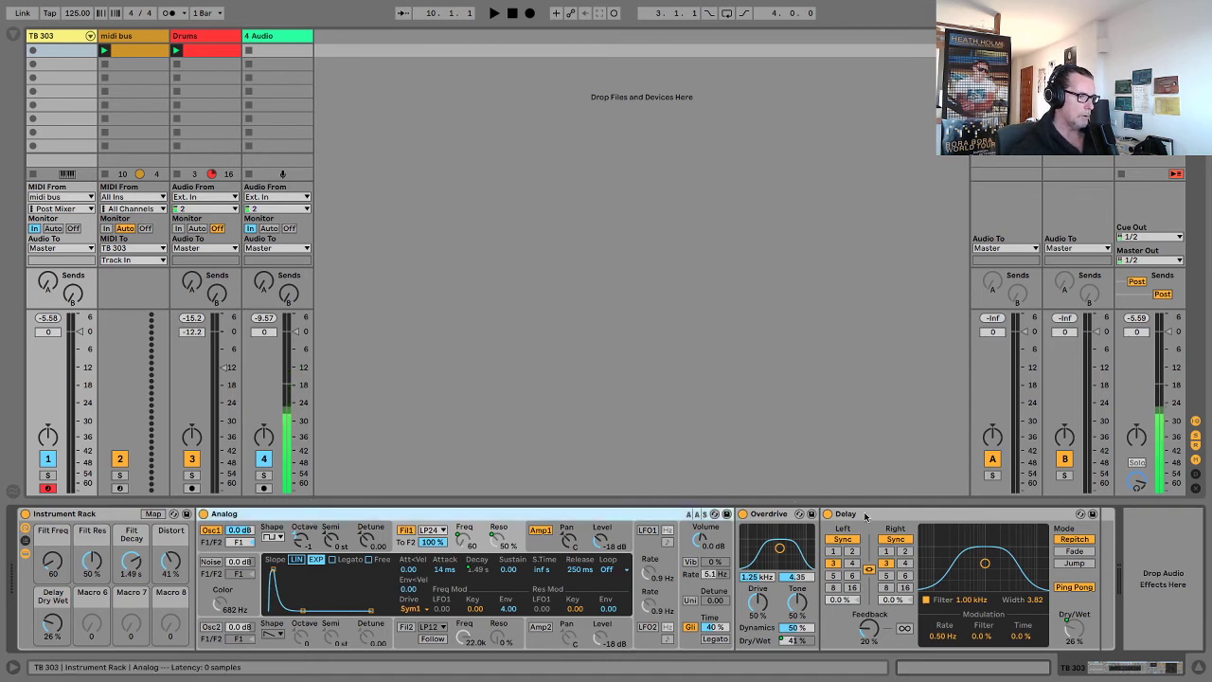
double_click(871, 513)
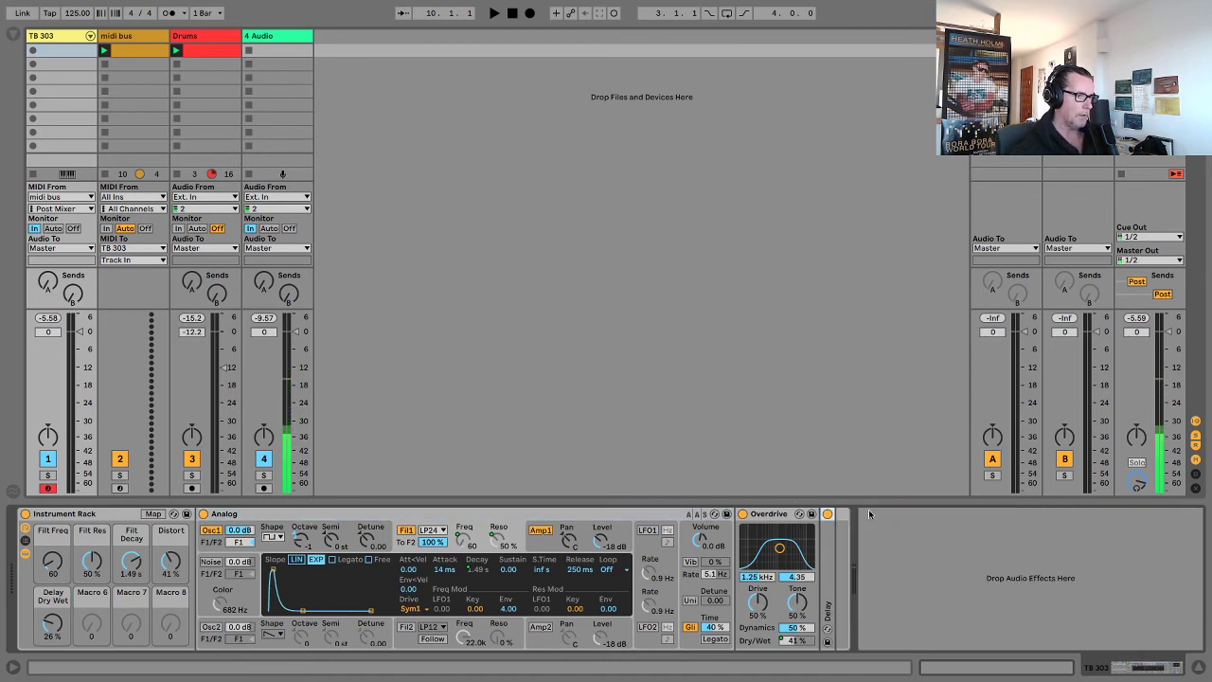
double_click(779, 513)
double_click(507, 514)
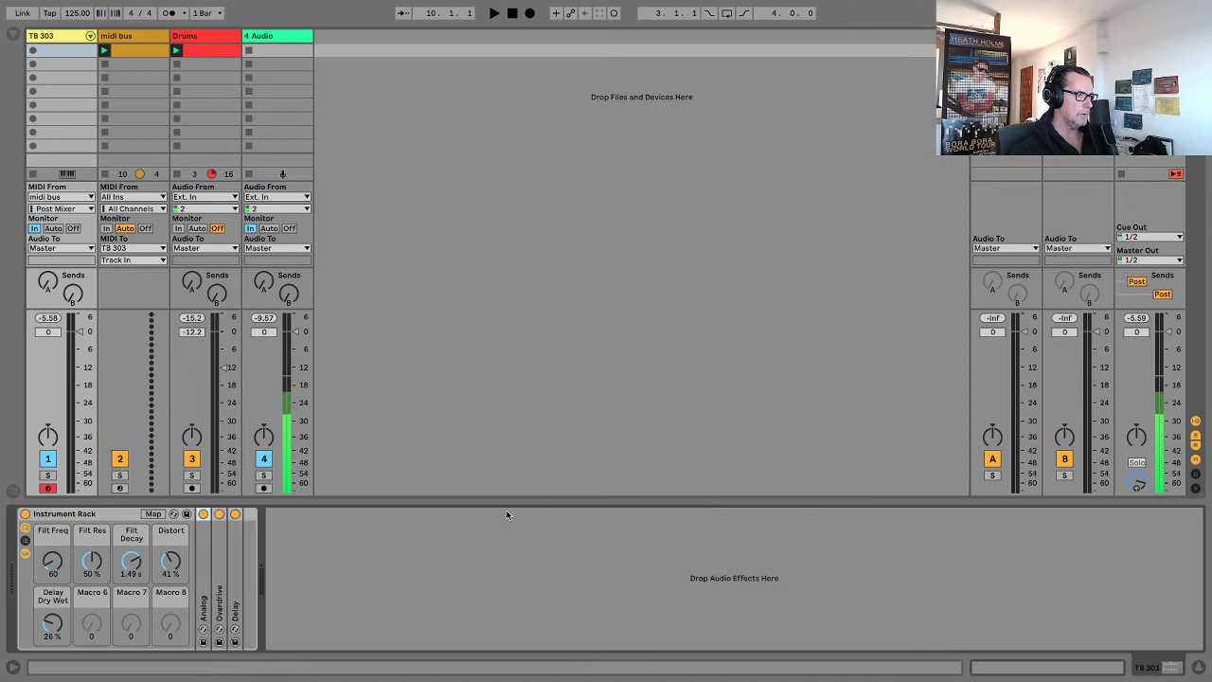
left_click(25, 555)
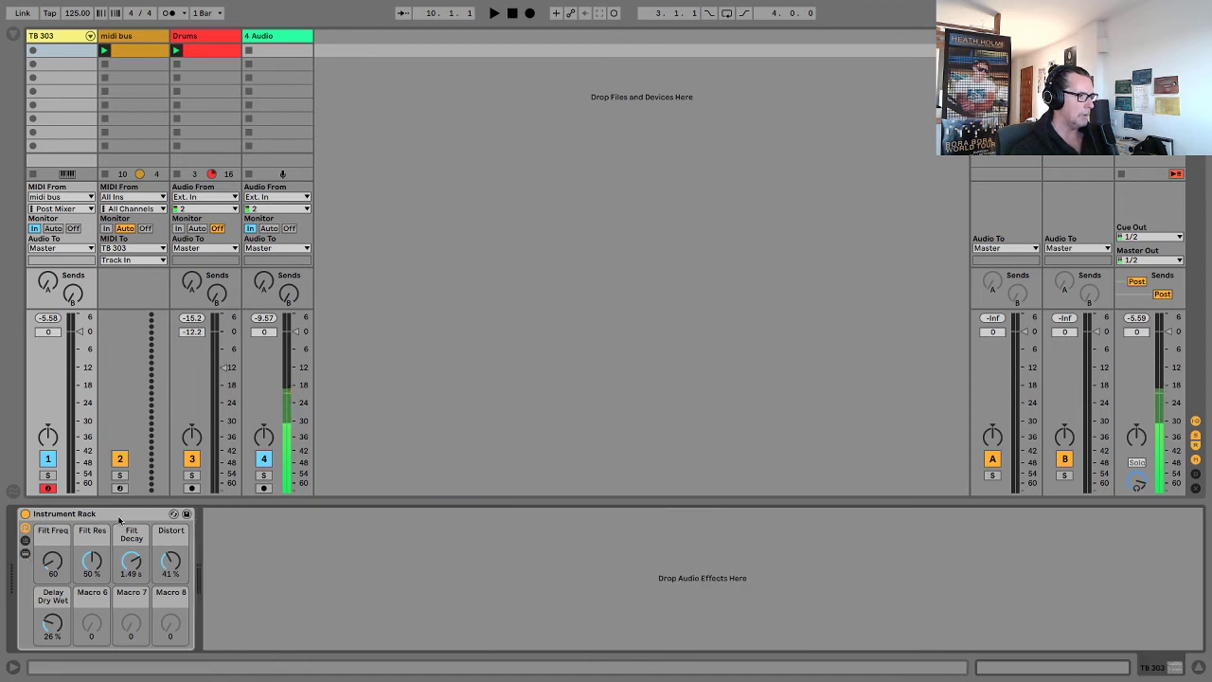
Rename the Instrument Rack as "TB - 303".
left_click(83, 517)
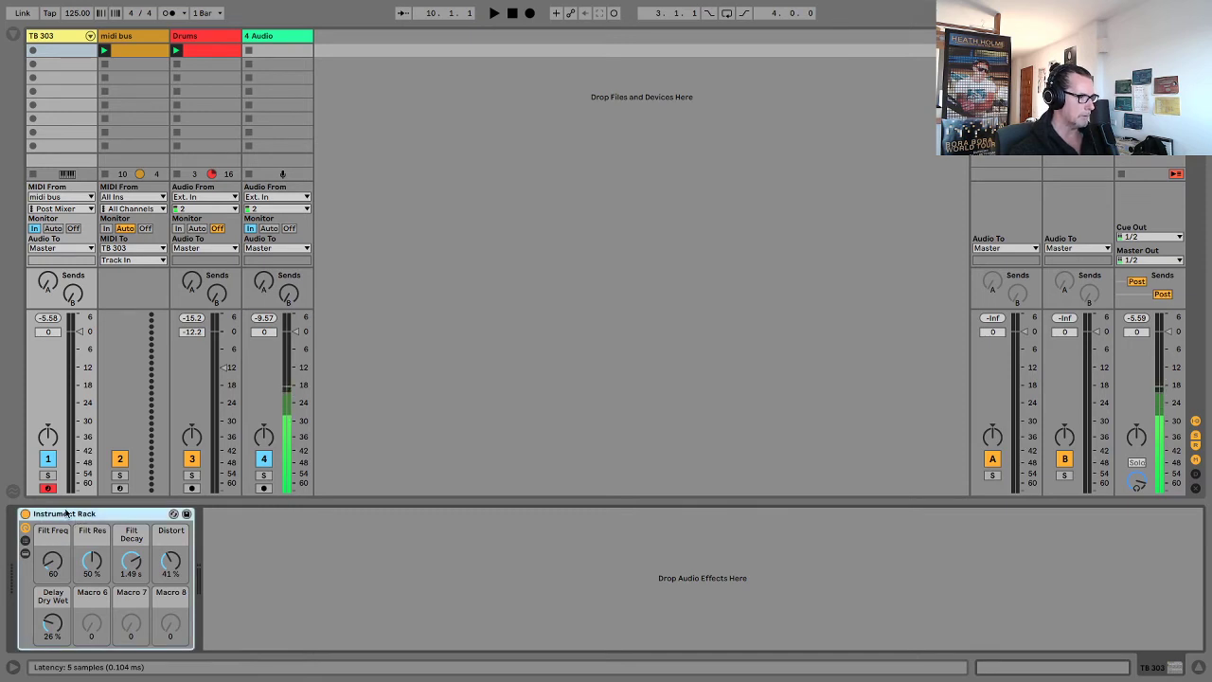
key("ctrl+r")
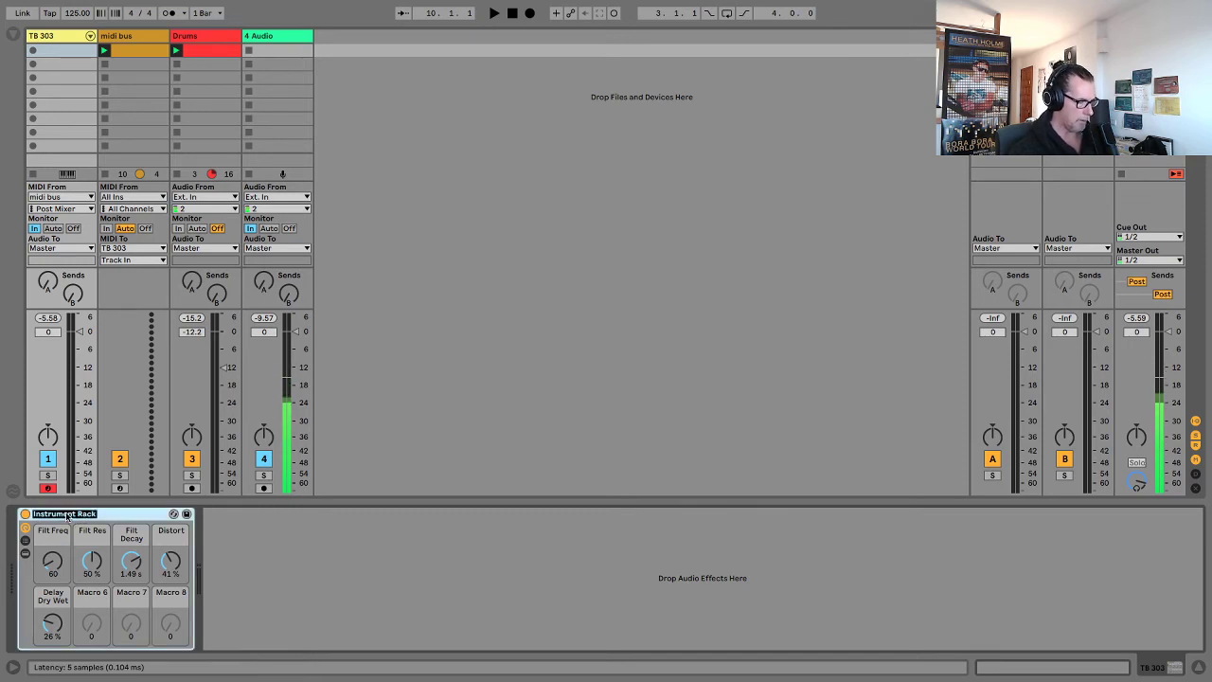
type("T")
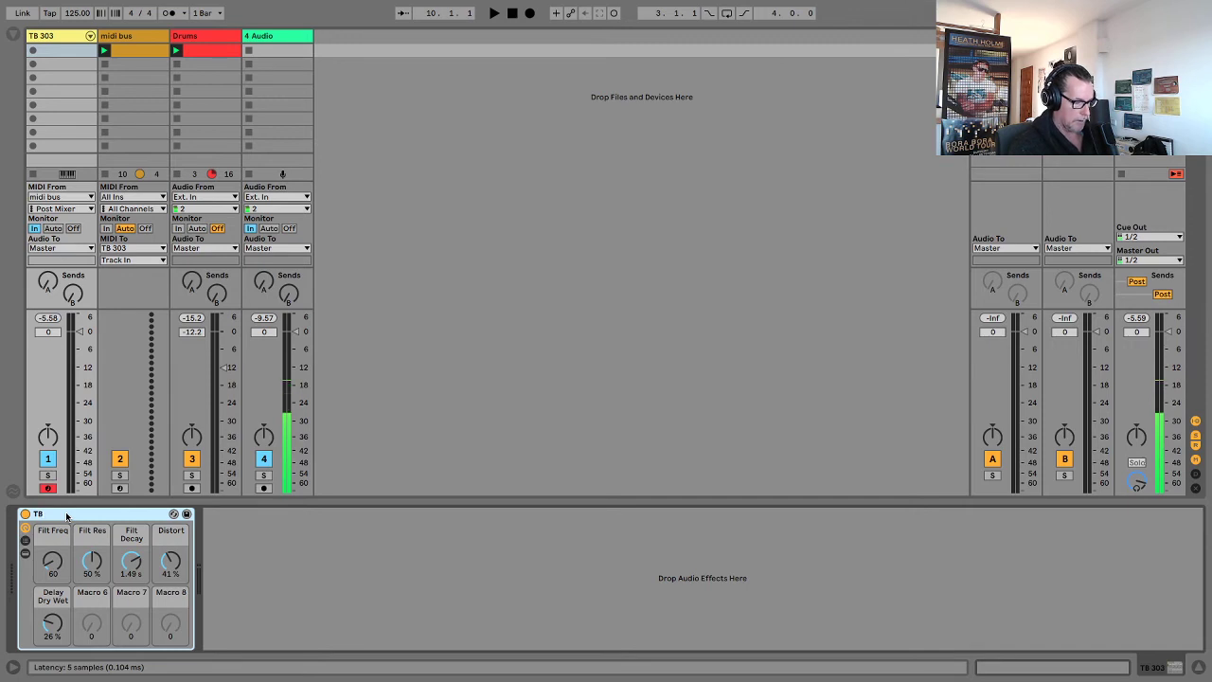
type("B - 30")
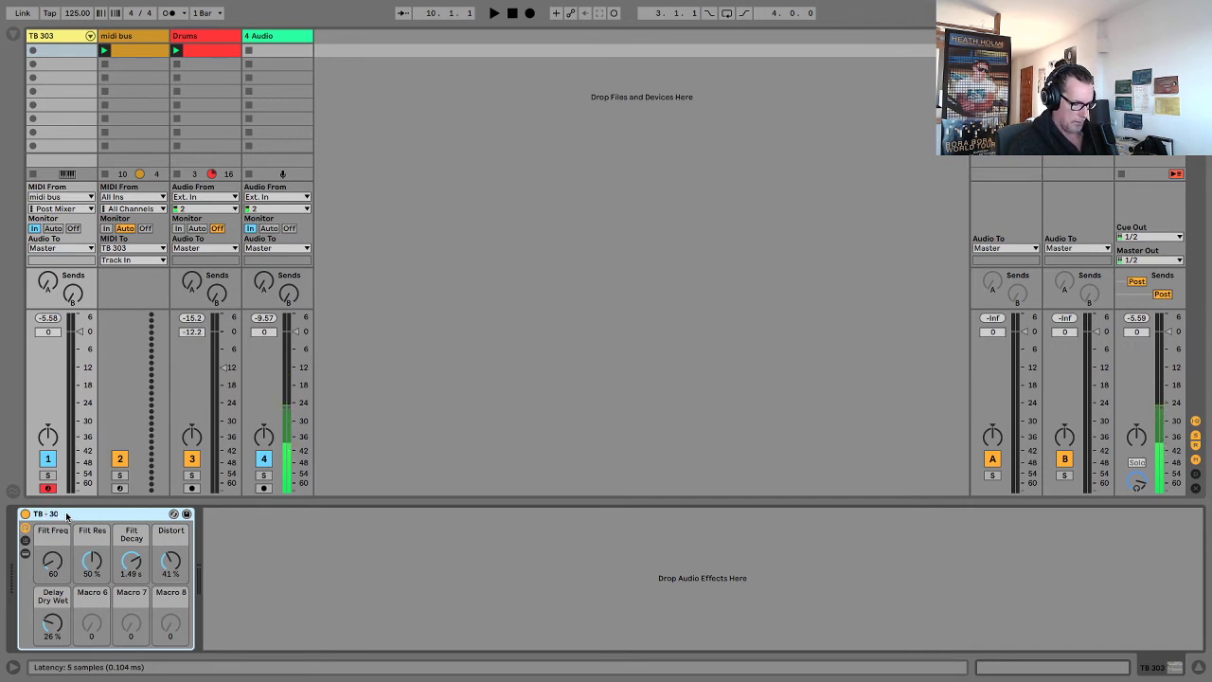
type("3")
left_click(299, 576)
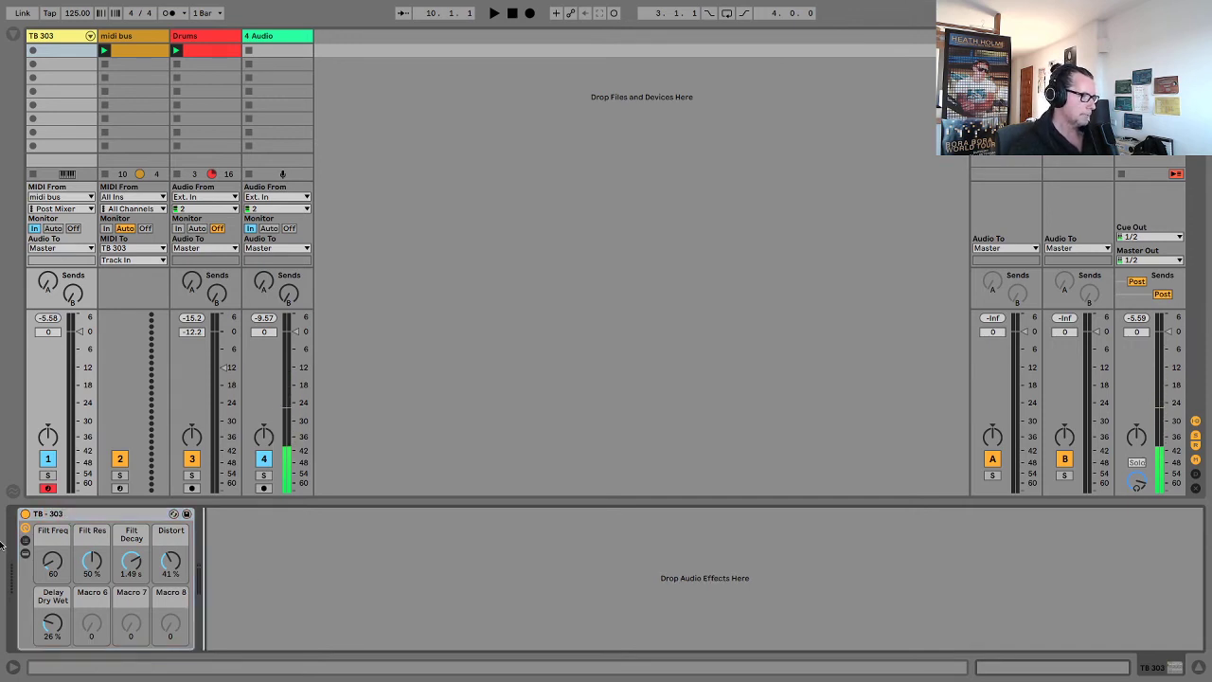
Colour the Filt Freq, Filt Res and Filt Decay macros red.
left_click(58, 531)
right_click(57, 537)
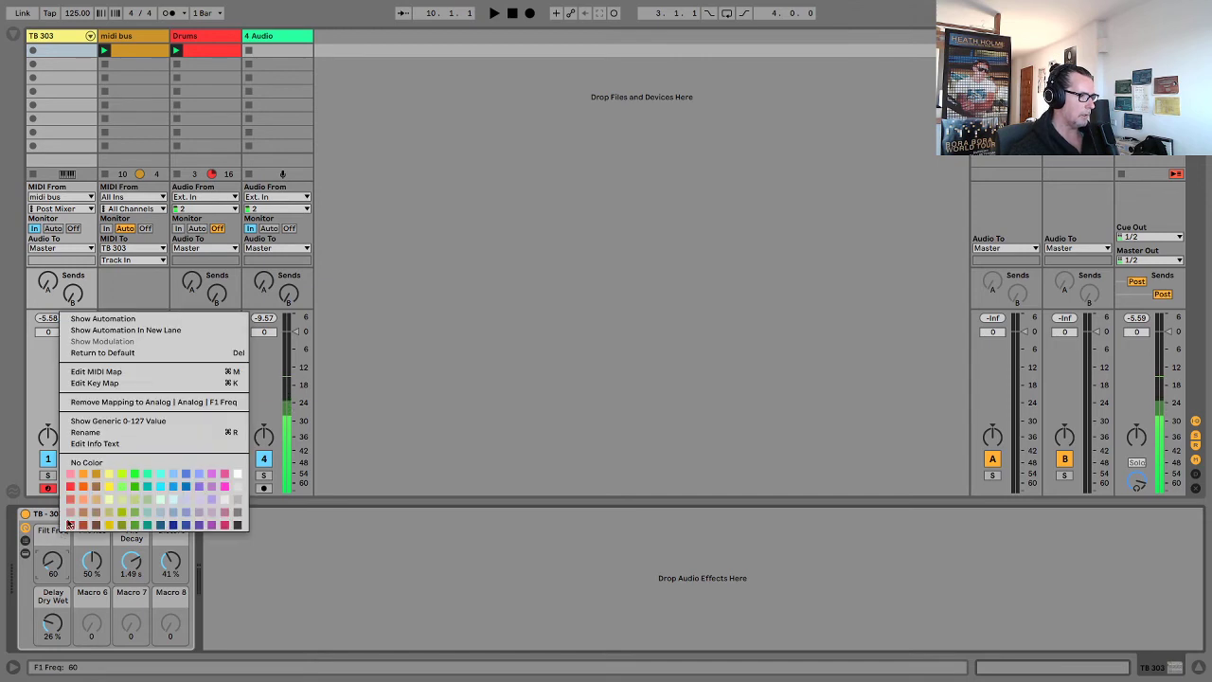
left_click(70, 486)
right_click(92, 536)
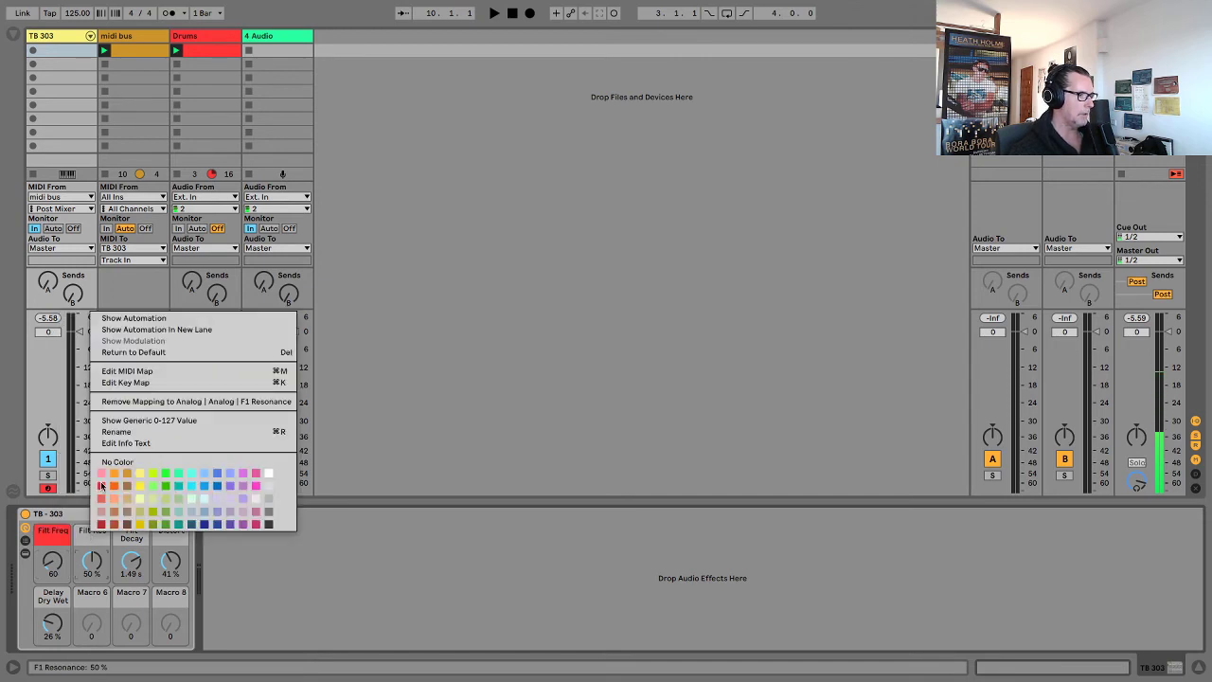
left_click(104, 486)
right_click(115, 537)
left_click(133, 490)
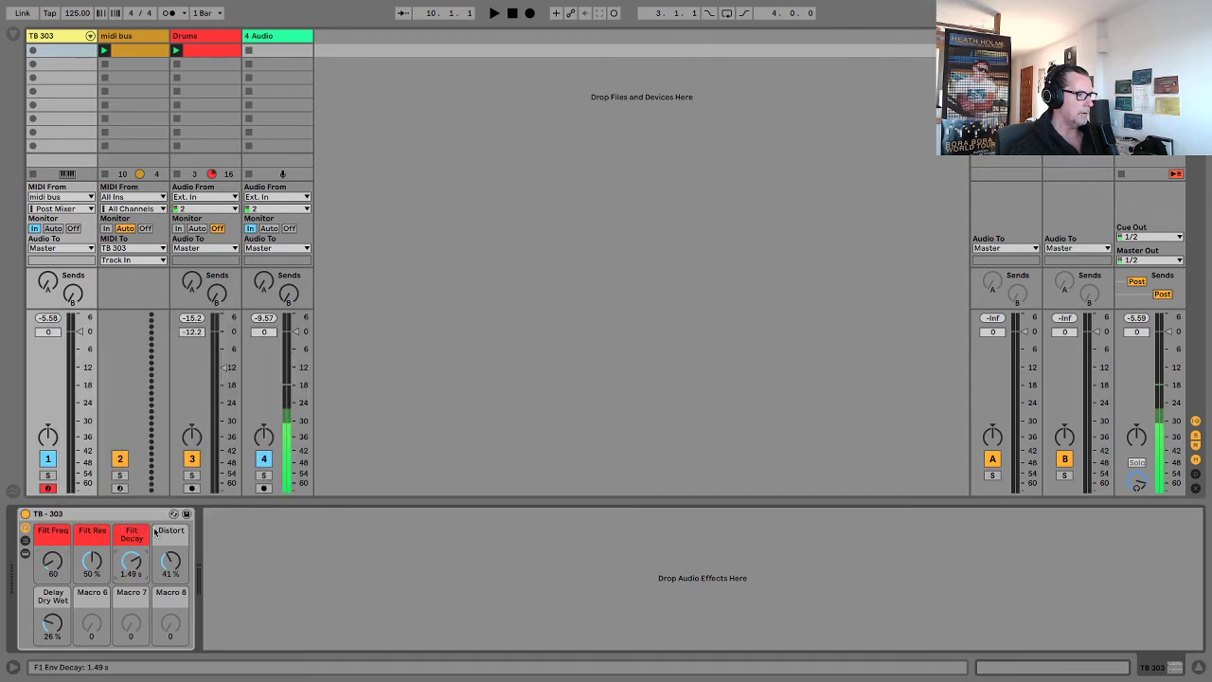
Colour the Distort macro orange and the Delay Dry Wet macro lime green.
right_click(166, 534)
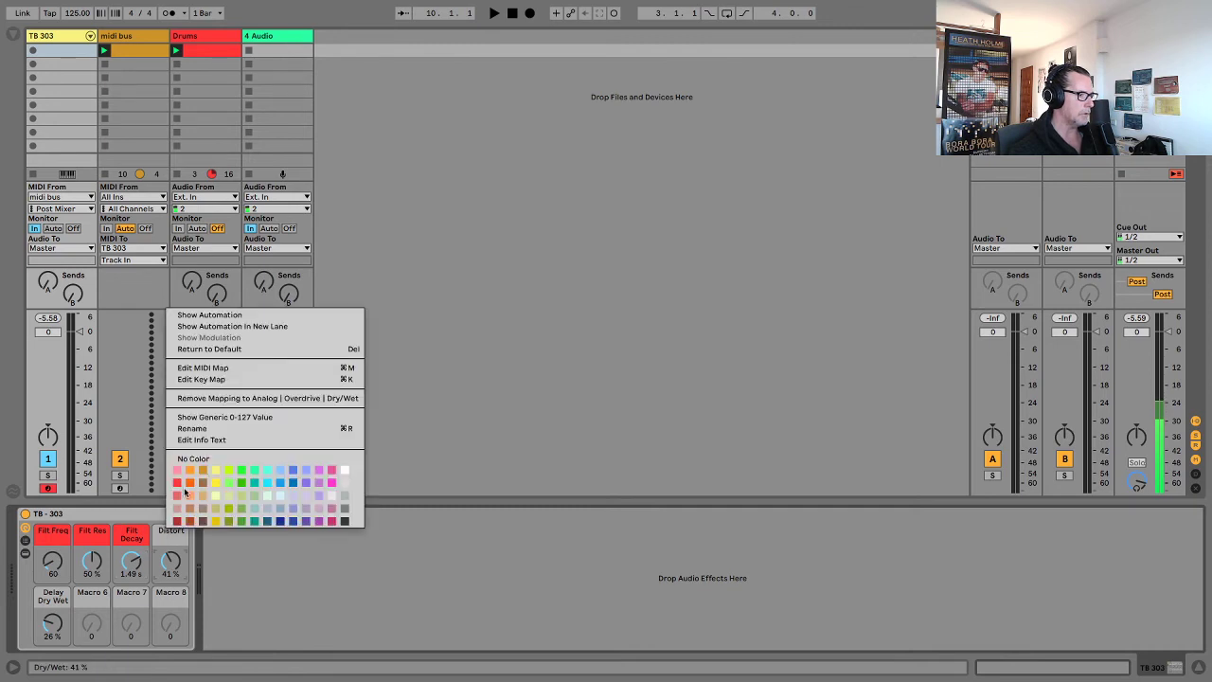
left_click(182, 482)
right_click(54, 597)
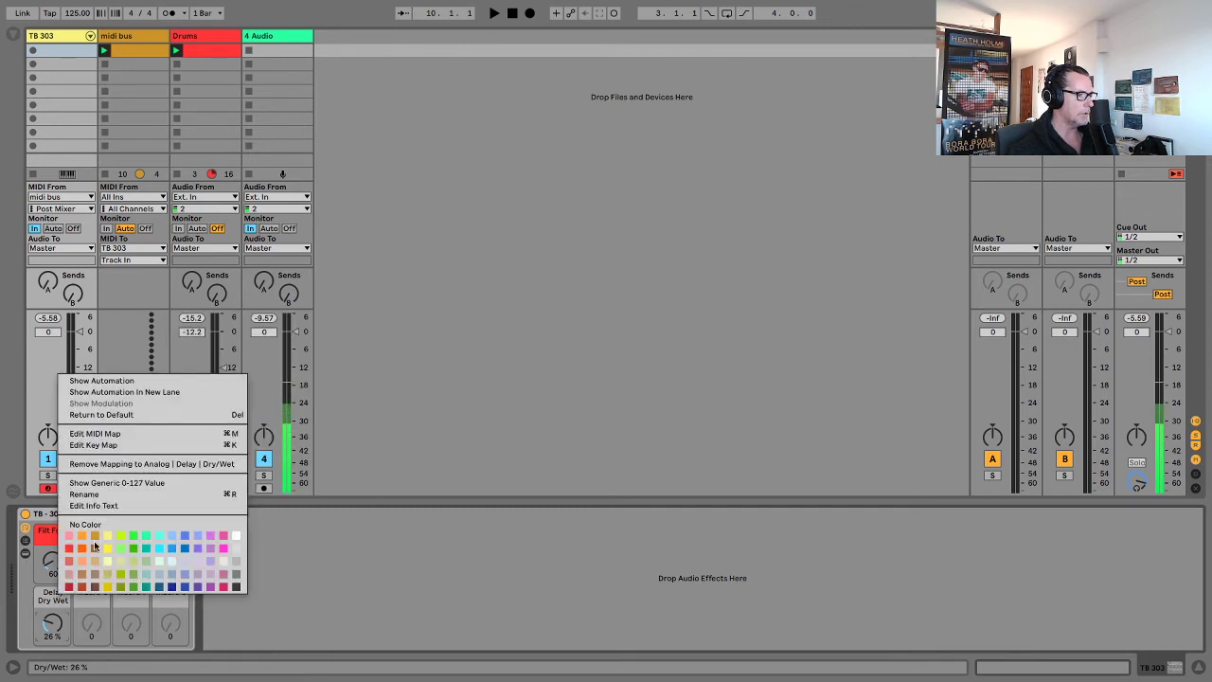
left_click(118, 536)
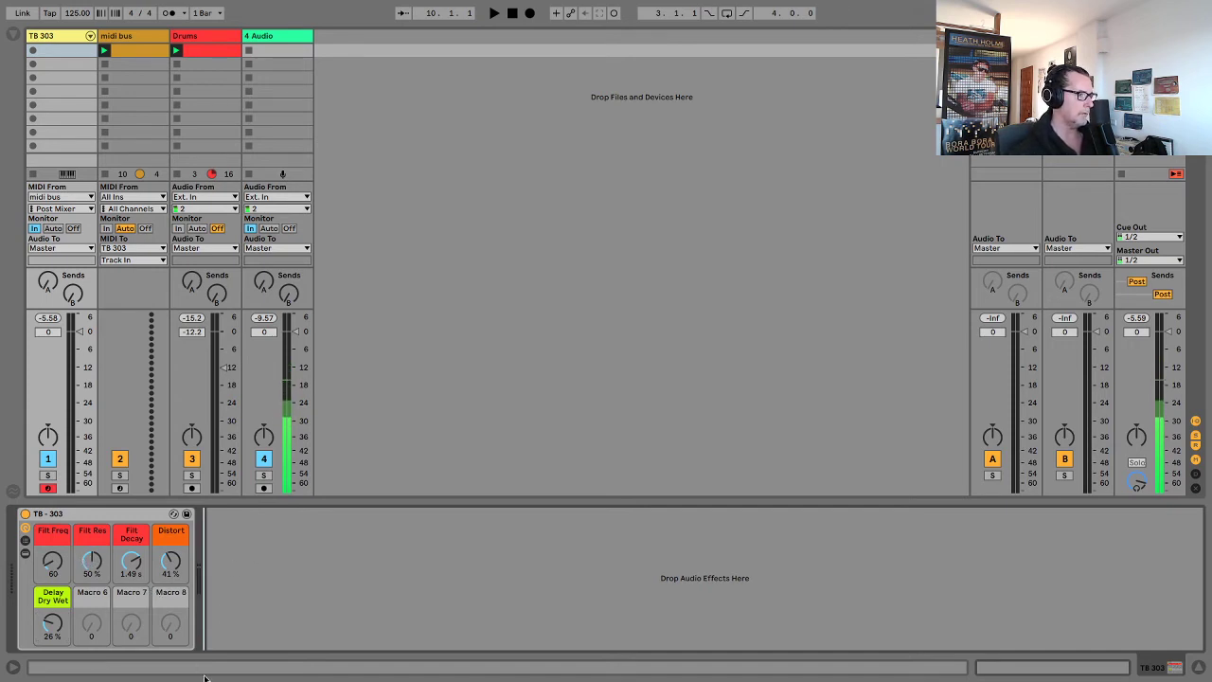
Try the macros during playback, setting Filt Freq to 56, Filt Res 69 %, Filt Decay 2.30 s, Distort 13 % and Delay Dry Wet 20 %.
left_click(73, 513)
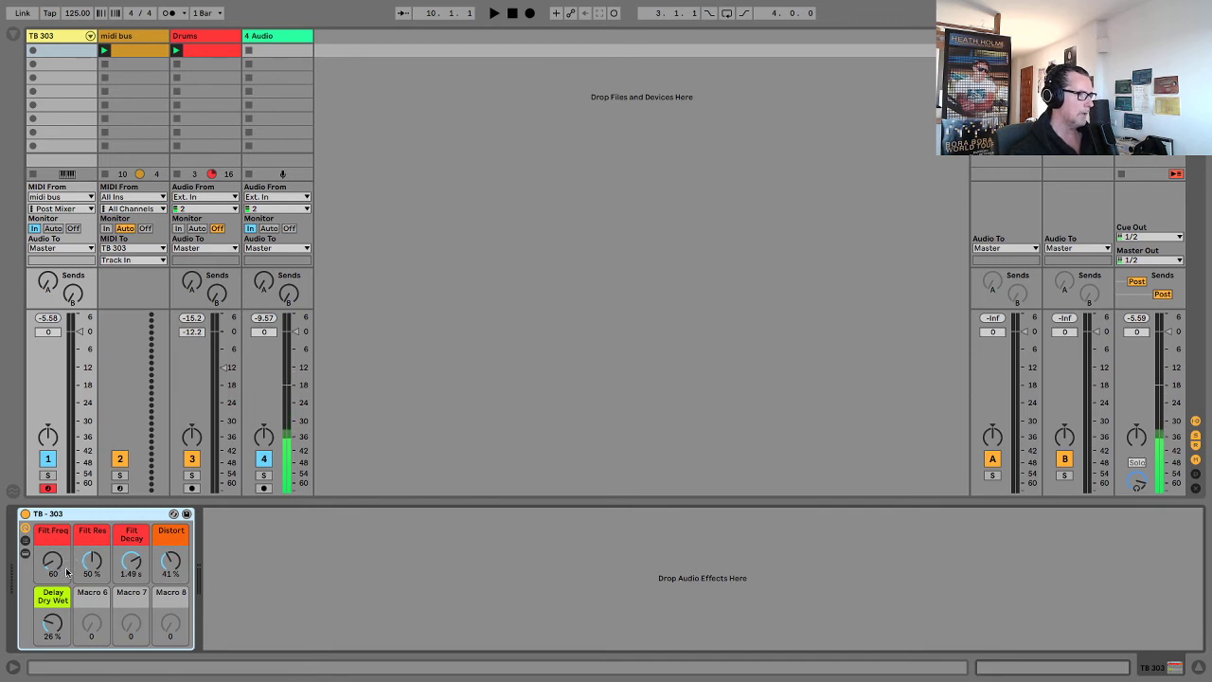
left_click_drag(52, 561, 131, 551)
left_click_drag(171, 561, 170, 592)
left_click_drag(52, 622, 52, 573)
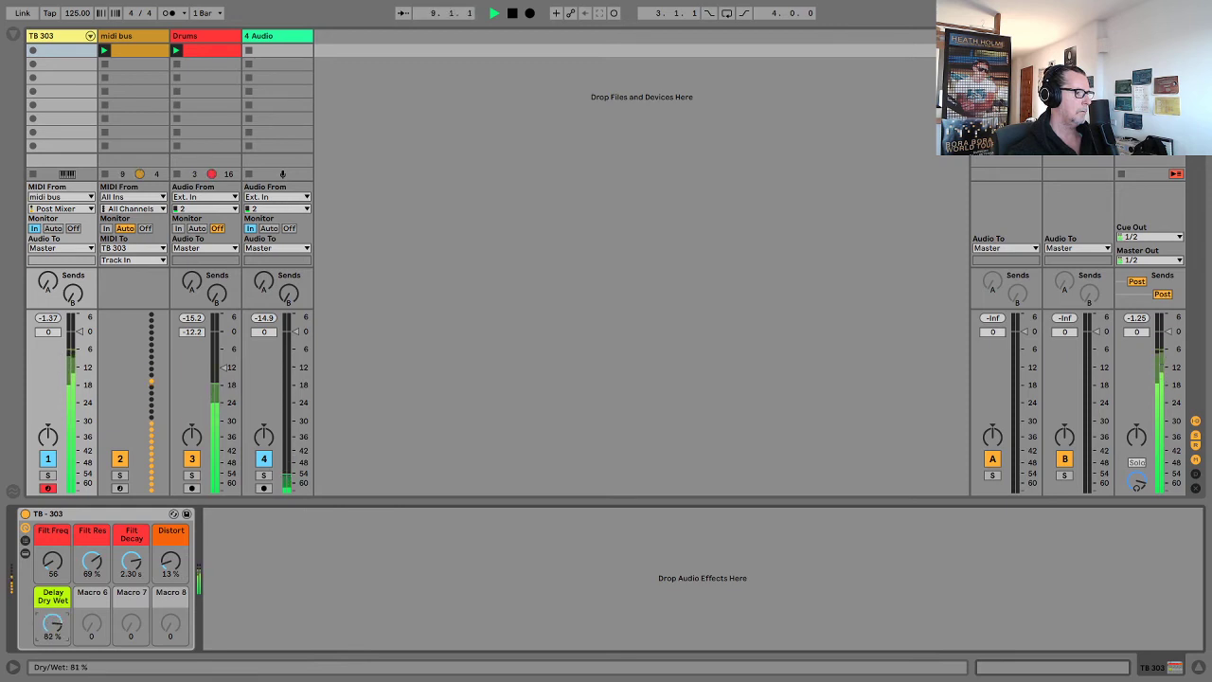
left_click_drag(52, 623, 52, 636)
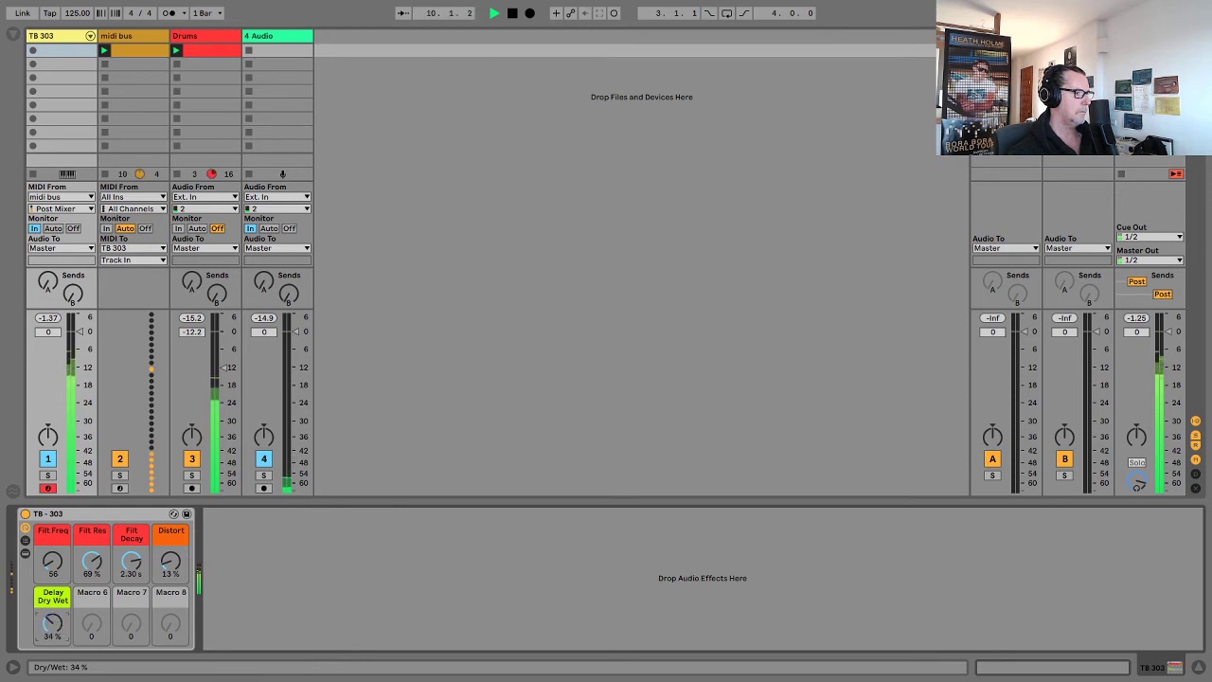
key("space")
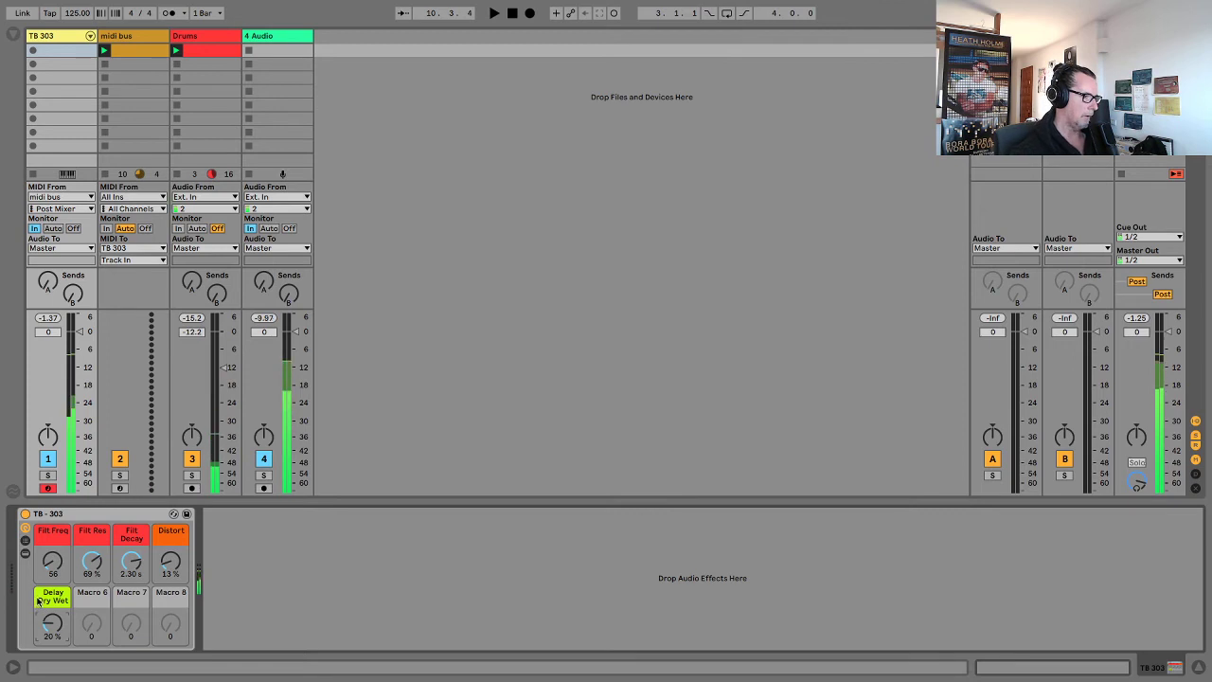
Create a folder named "New Folder" in the User Library and save the TB - 303 rack into it.
left_click(12, 35)
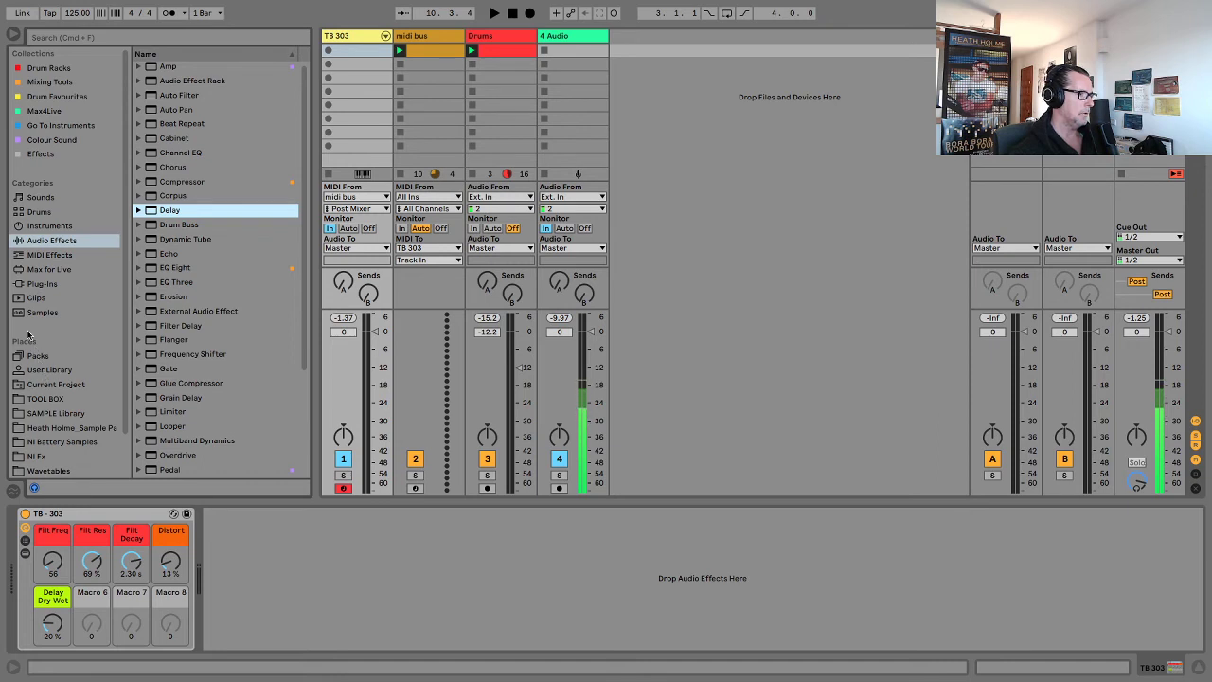
left_click(48, 371)
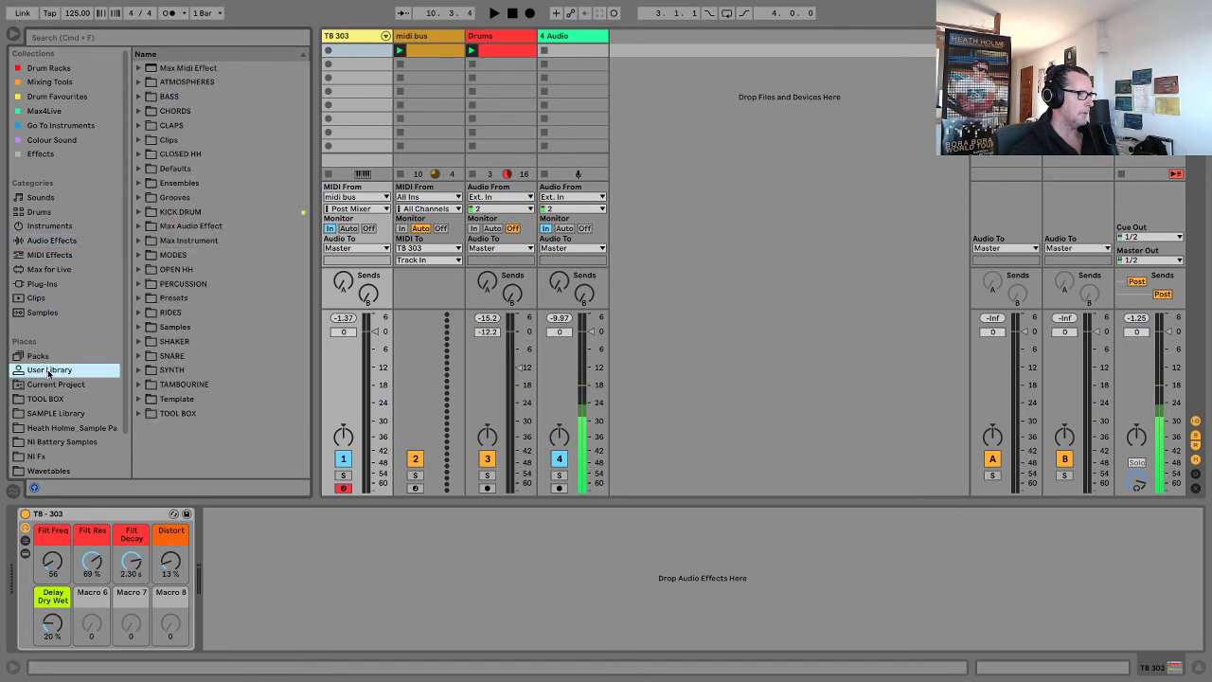
right_click(187, 447)
left_click(212, 450)
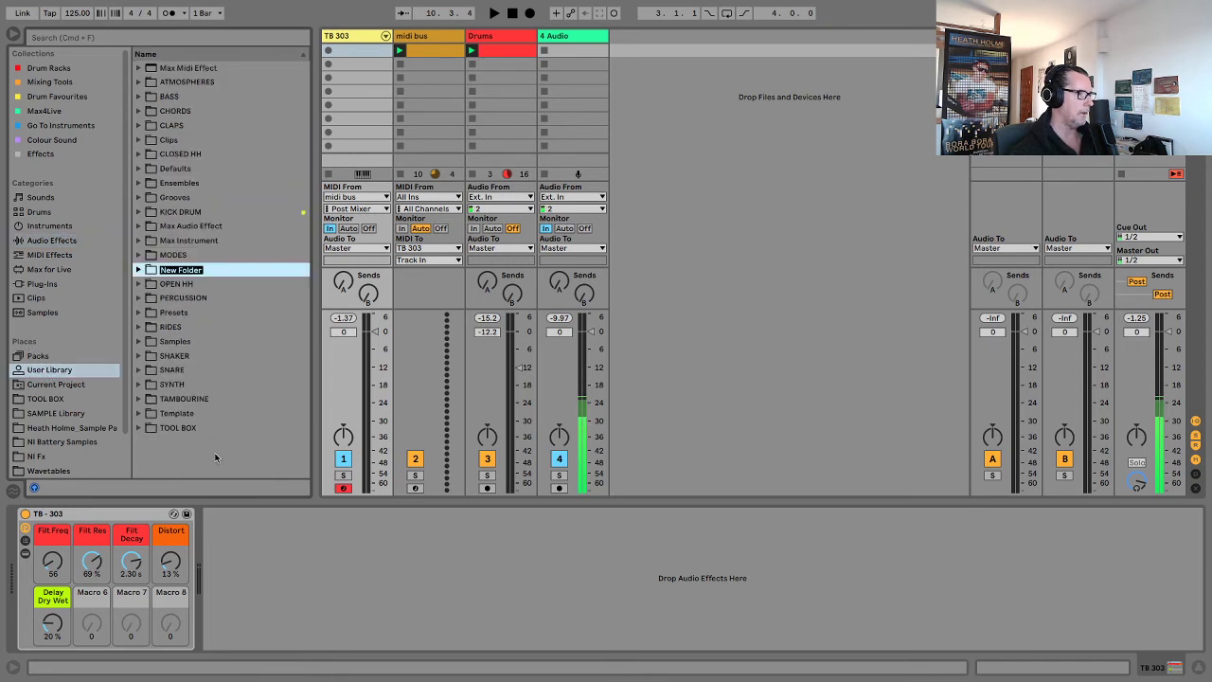
key("Return")
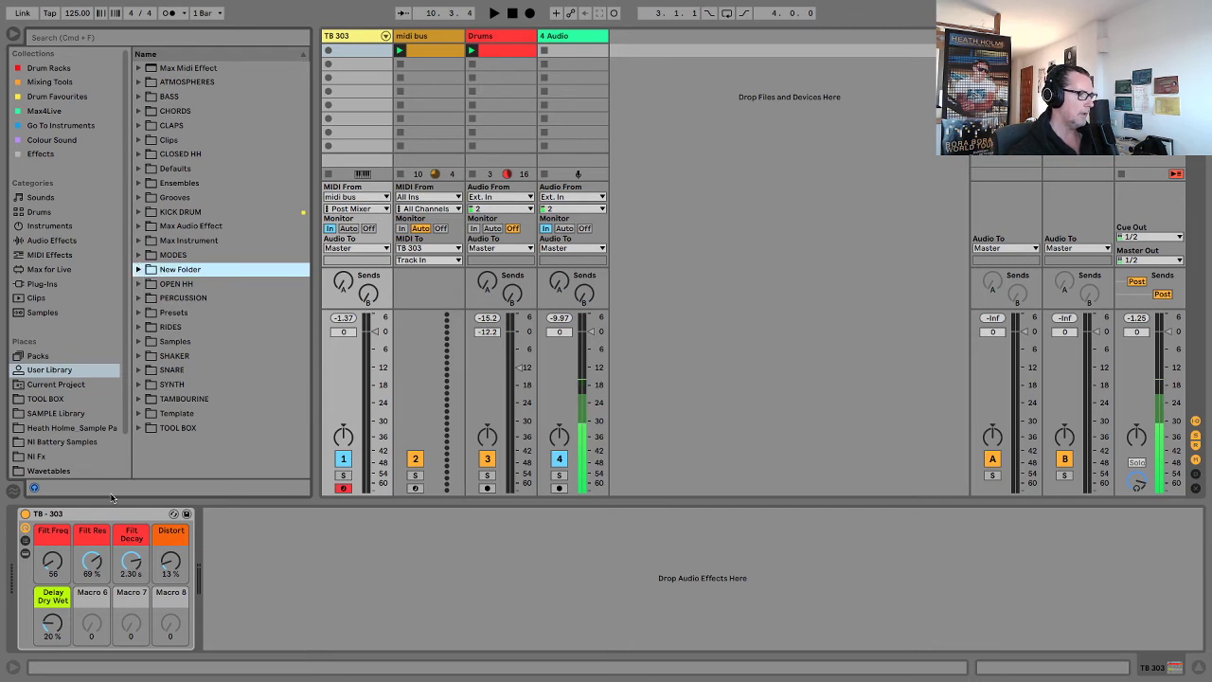
left_click_drag(106, 514, 182, 274)
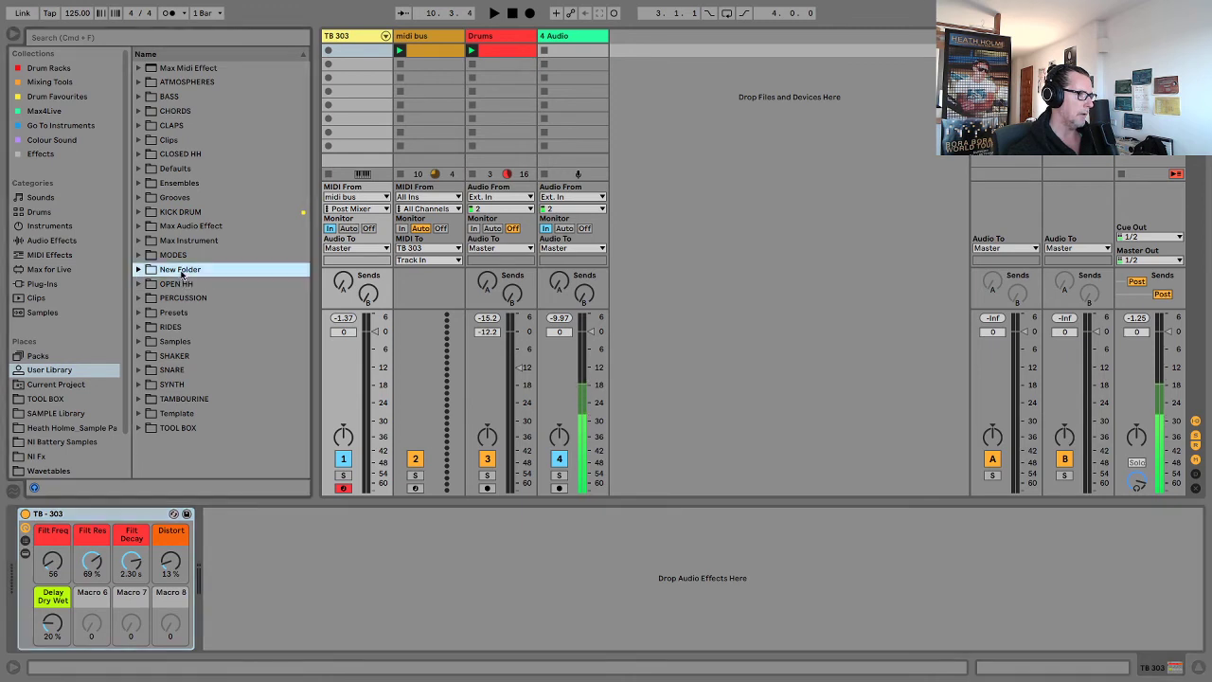
left_click(364, 551)
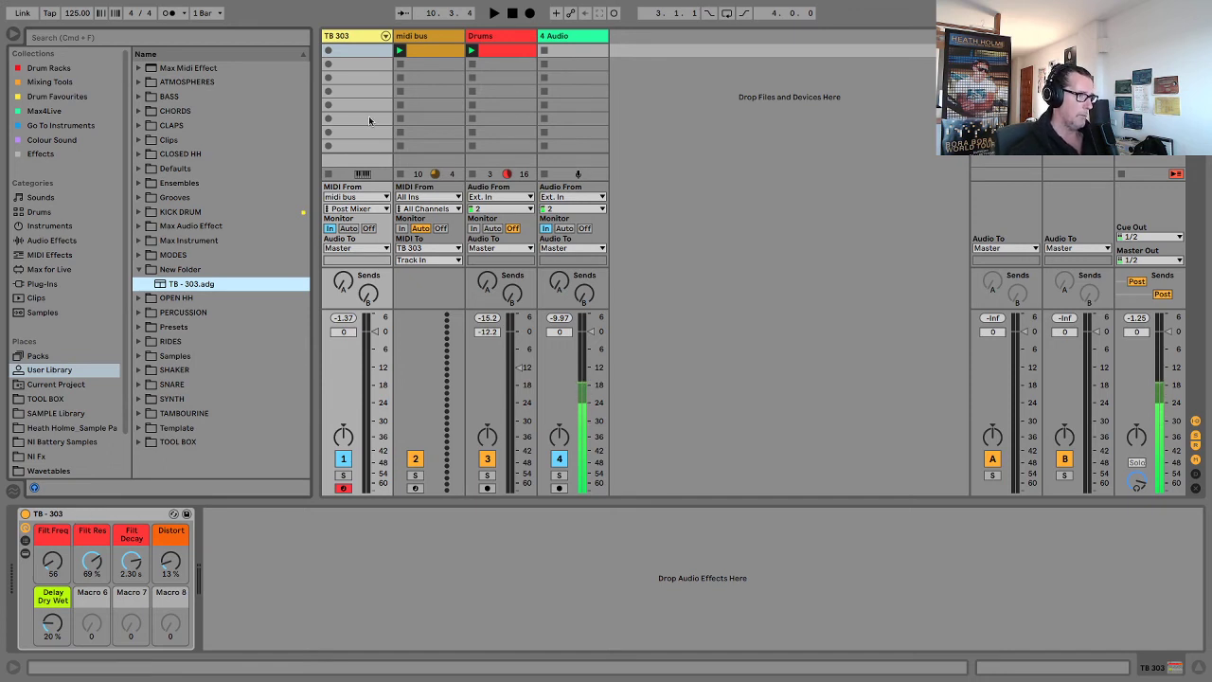
Group the midi bus track's Random, Mono Sequencer and C Minor devices into a MIDI Effect Rack and show its macro controls.
left_click(428, 35)
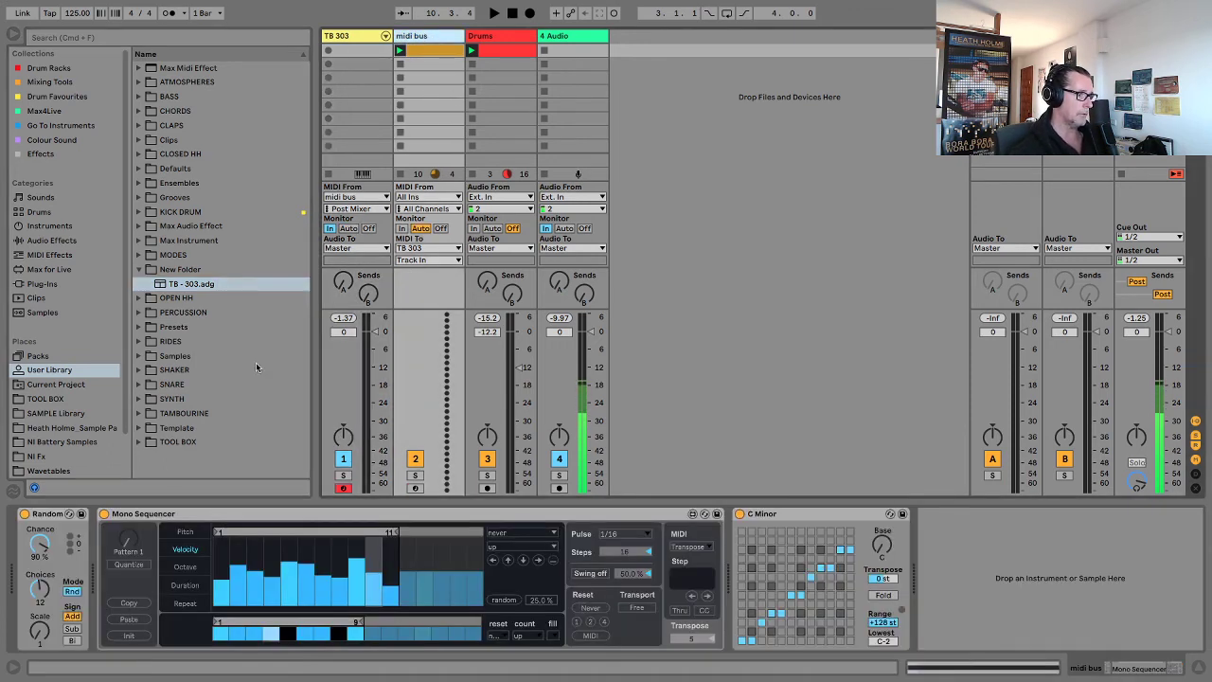
left_click(47, 515)
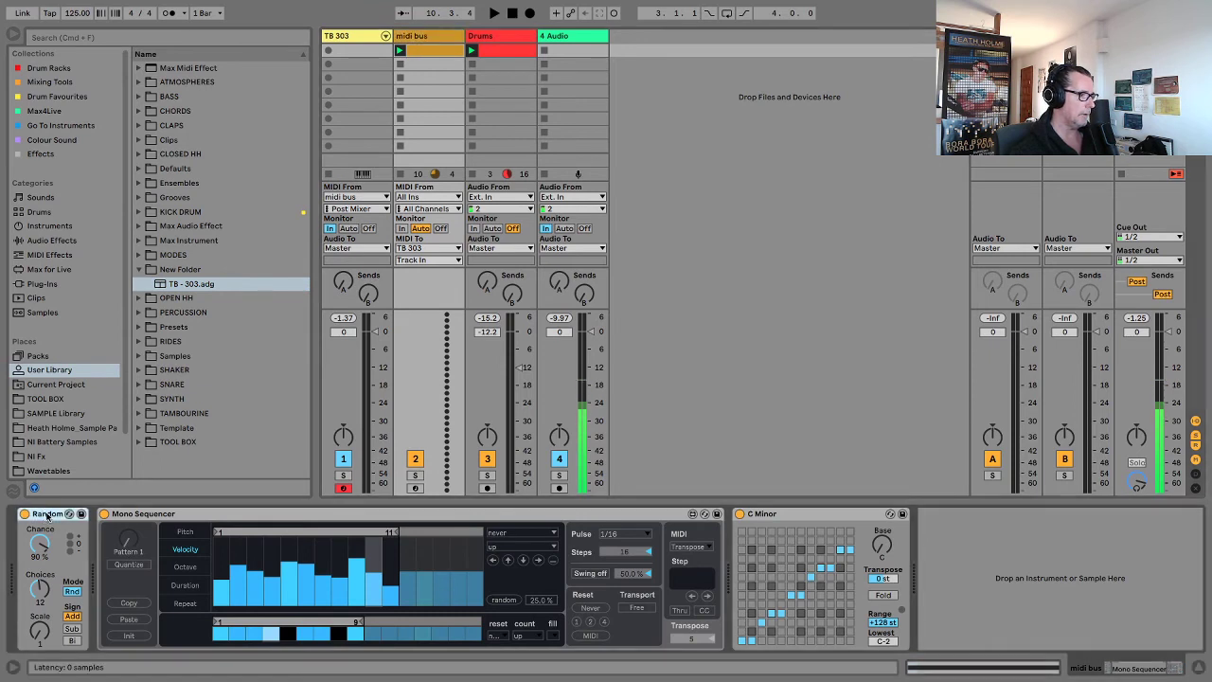
left_click(175, 516)
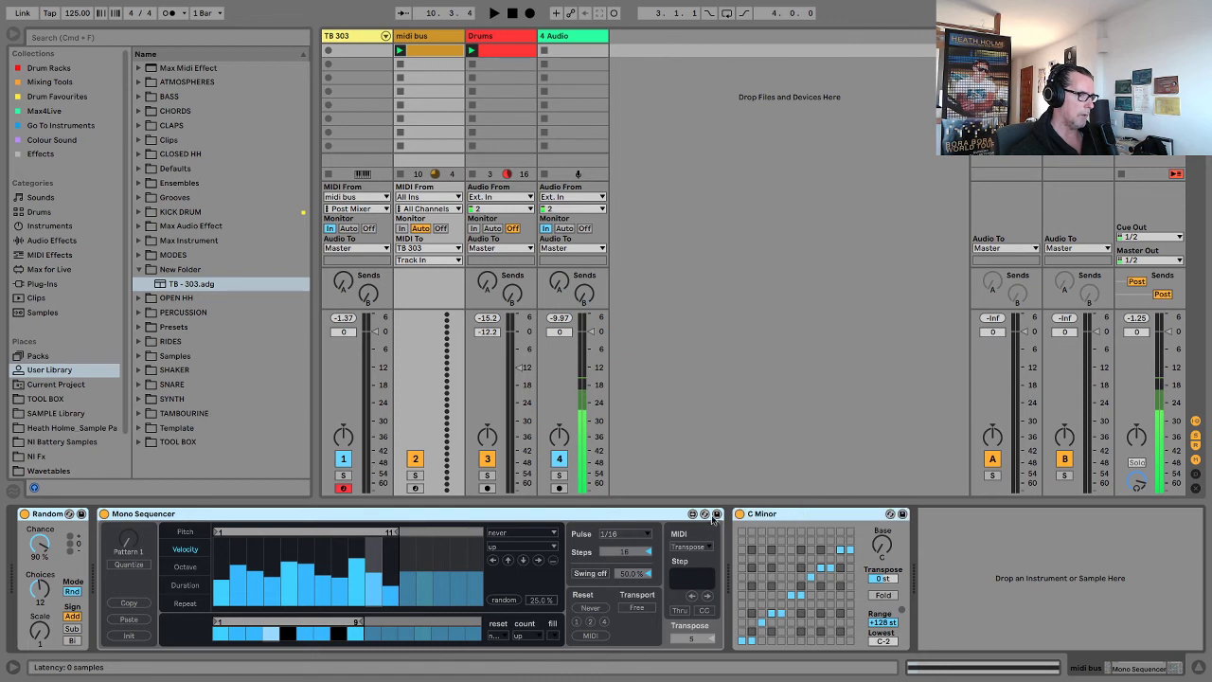
left_click(692, 514)
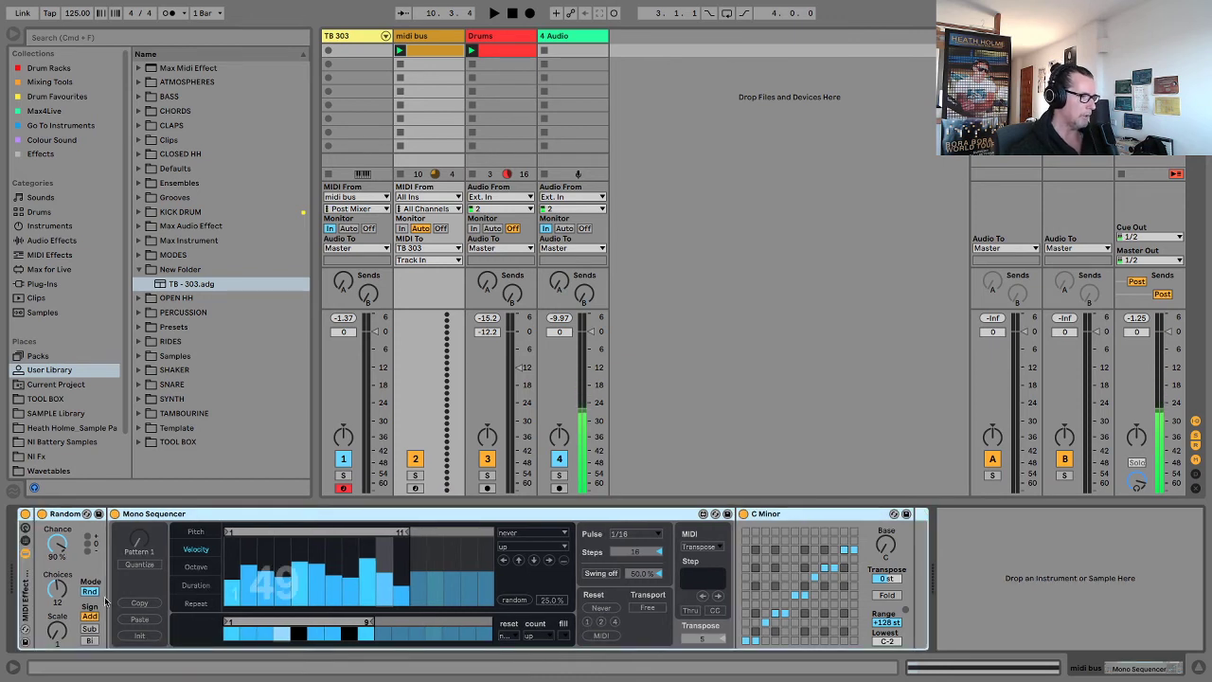
double_click(24, 588)
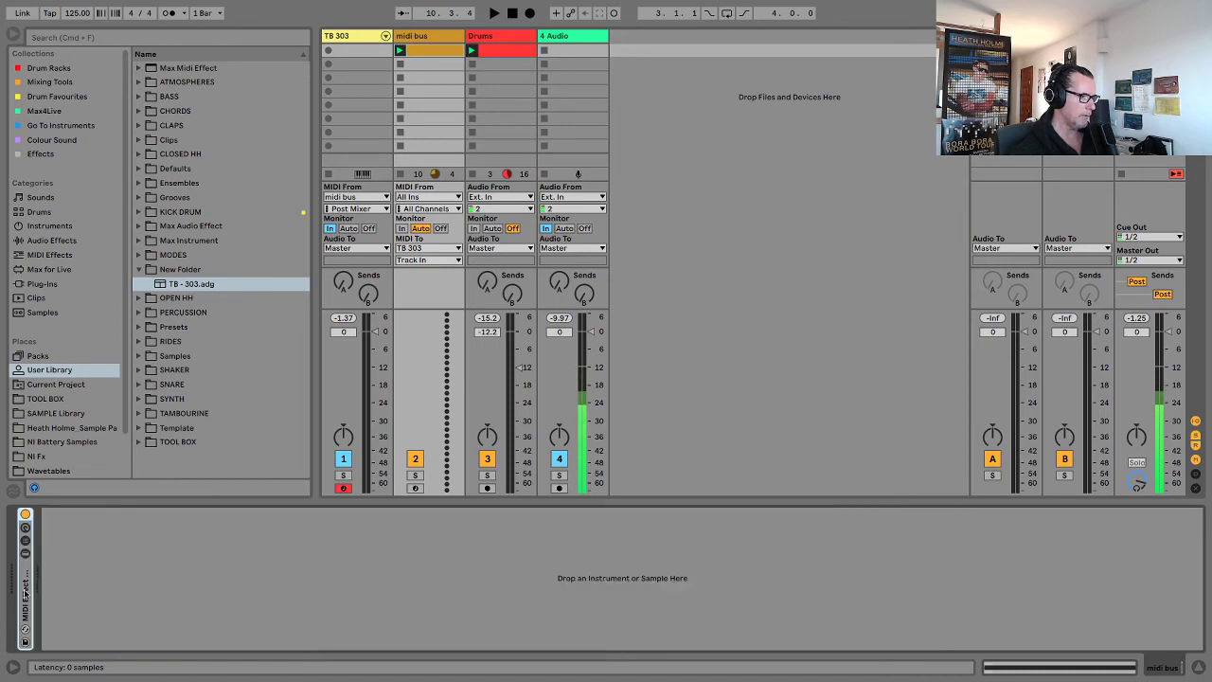
double_click(24, 579)
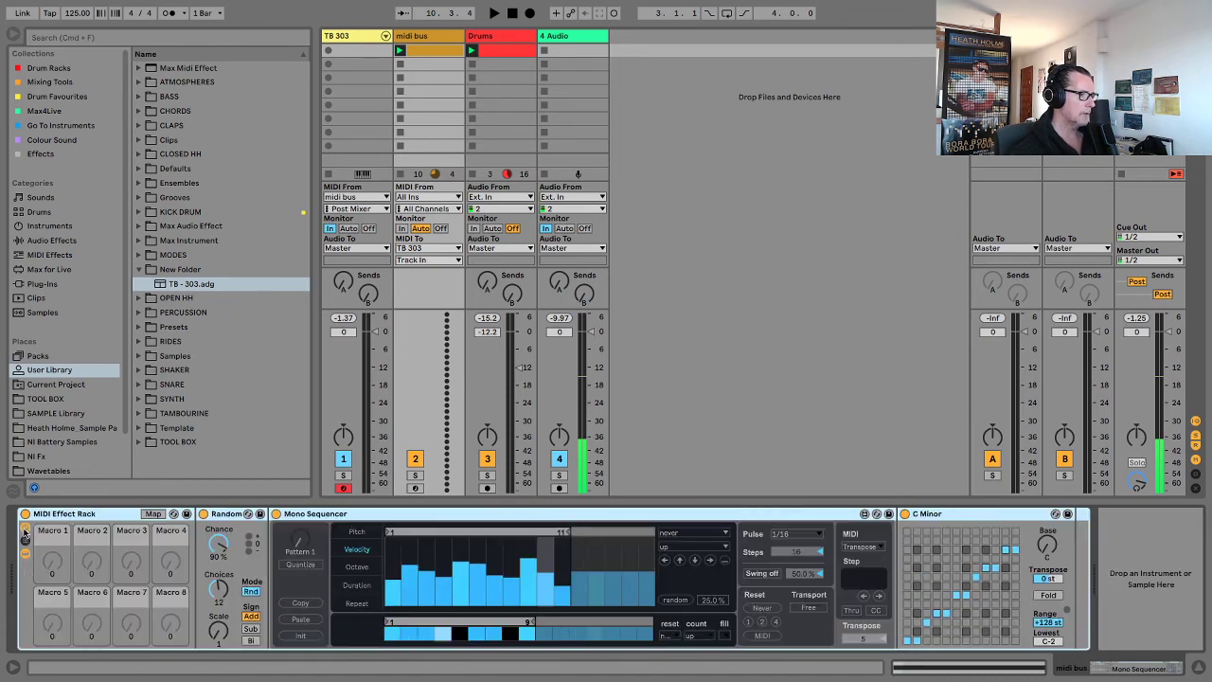
Map Random's Chance to Macro 1 and the C Minor device's Base to Macro 2, and hide the rack's devices.
right_click(219, 549)
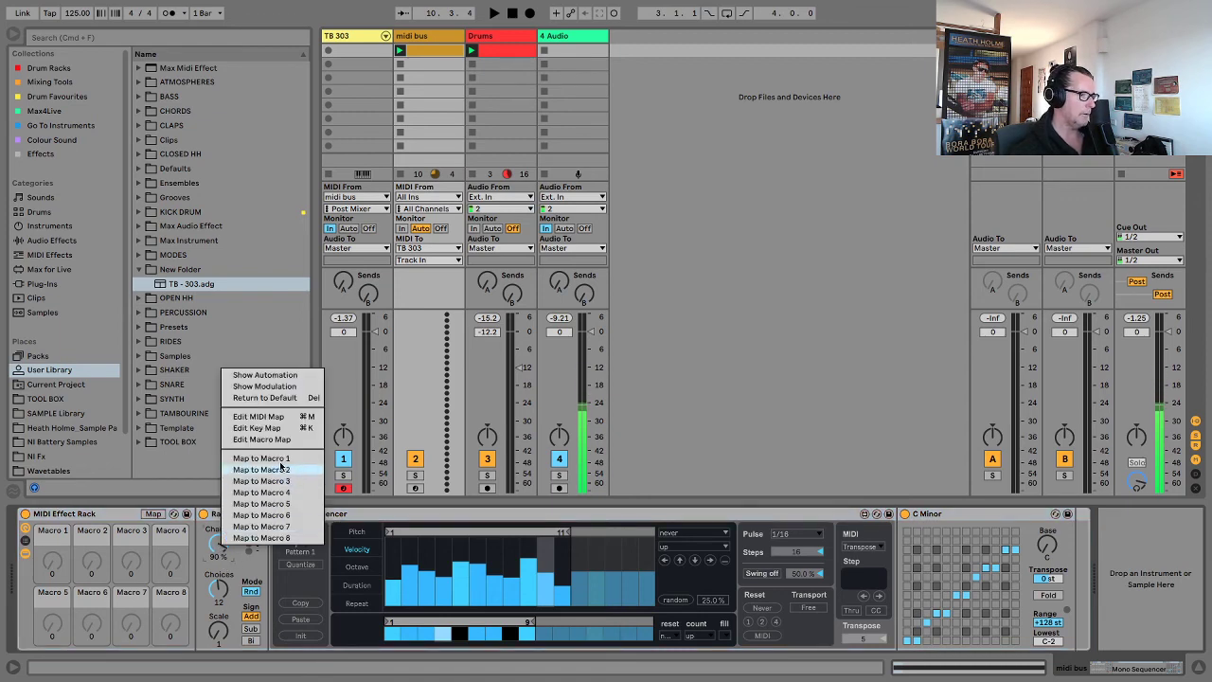
left_click(280, 461)
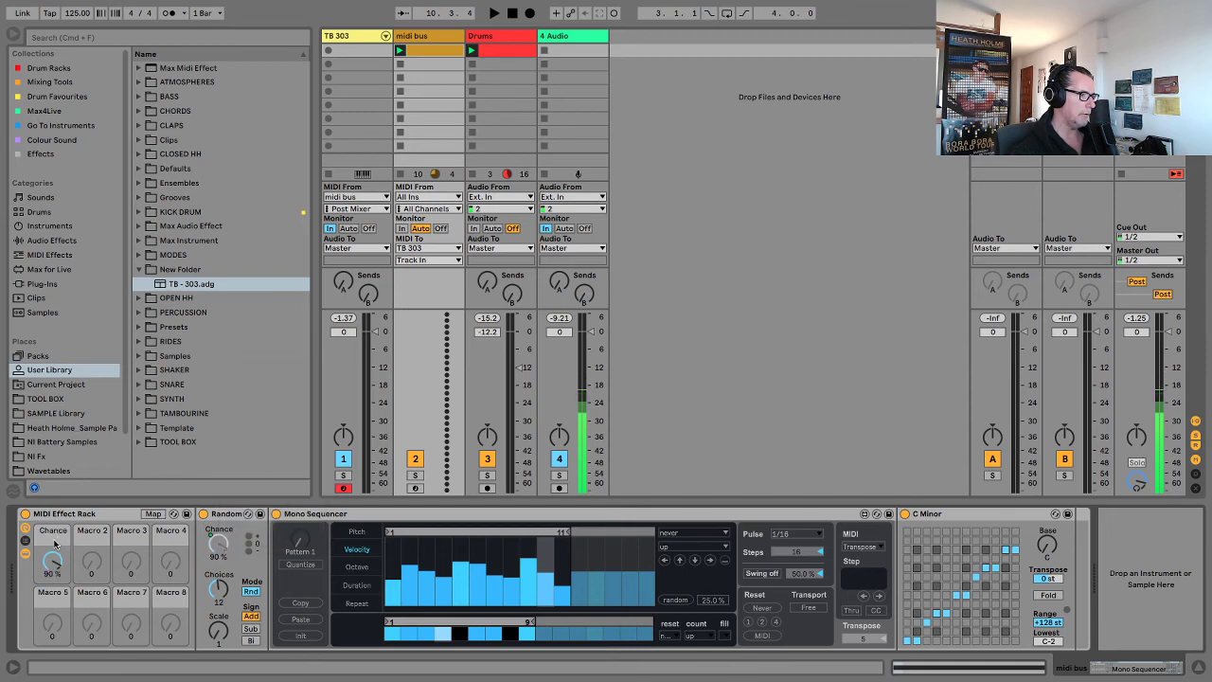
double_click(220, 513)
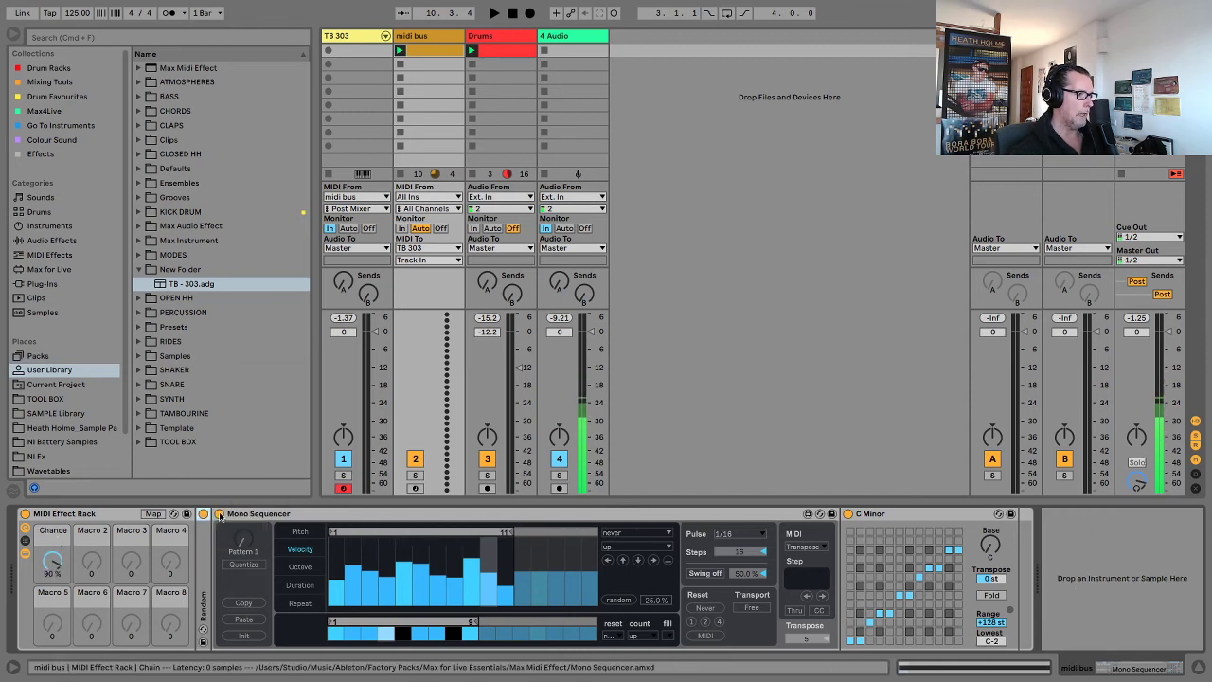
double_click(287, 514)
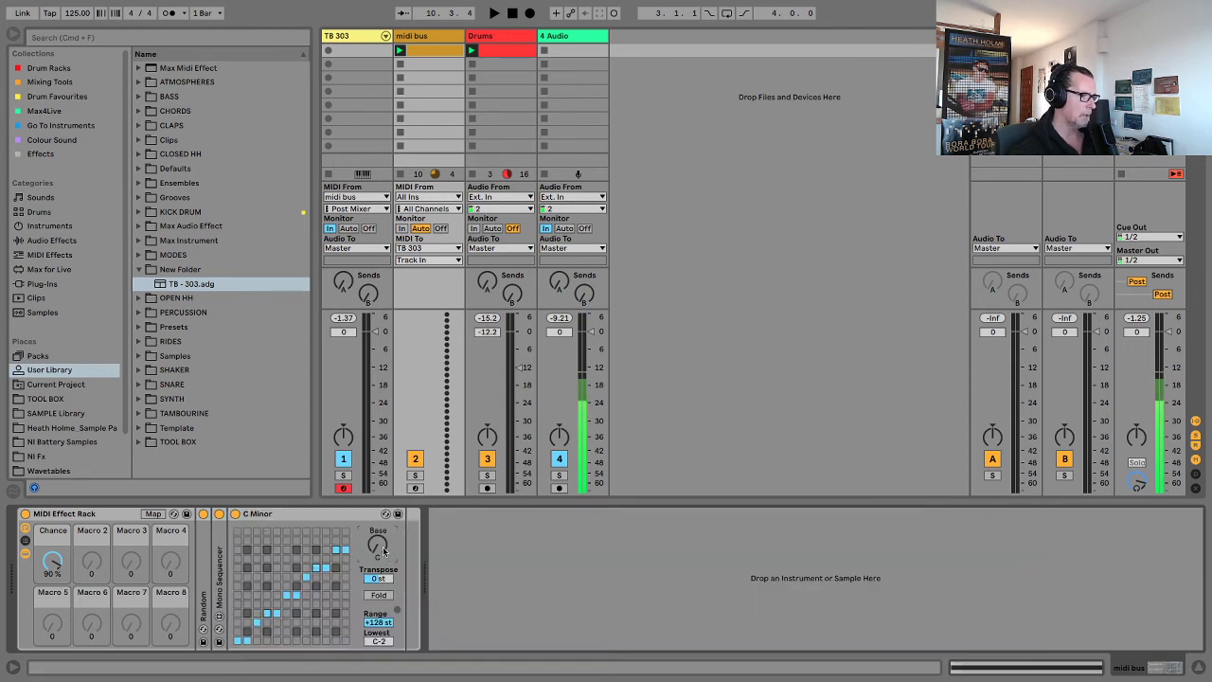
right_click(384, 549)
left_click(434, 465)
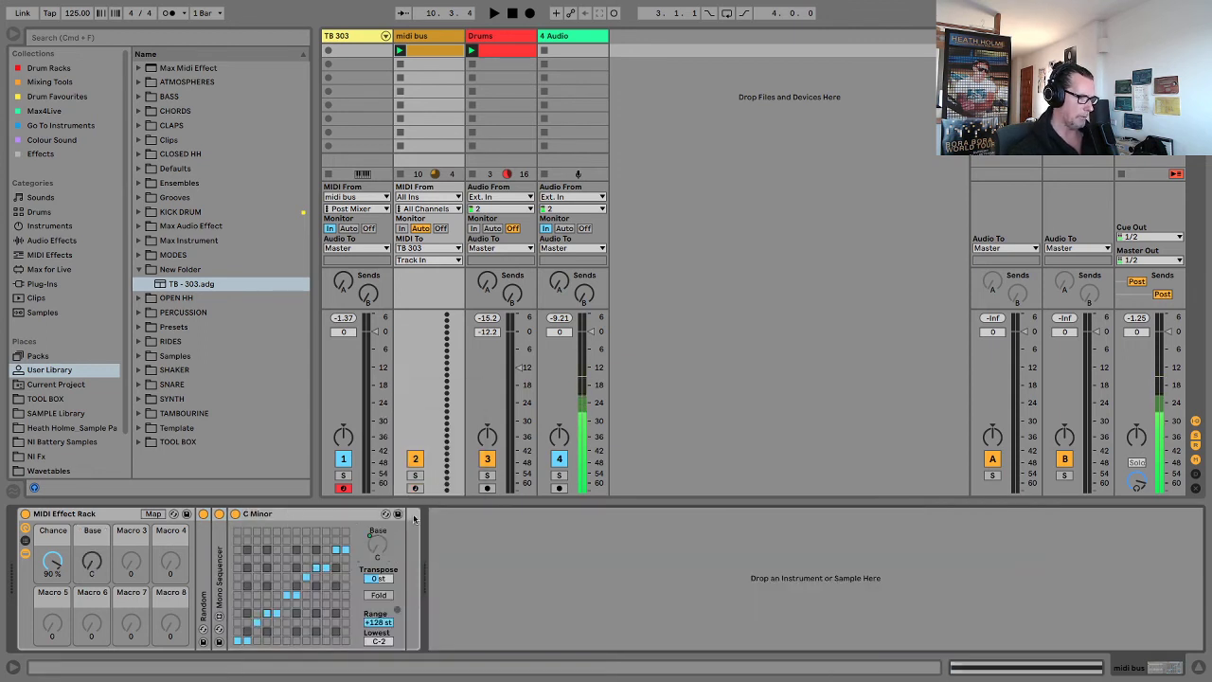
double_click(286, 514)
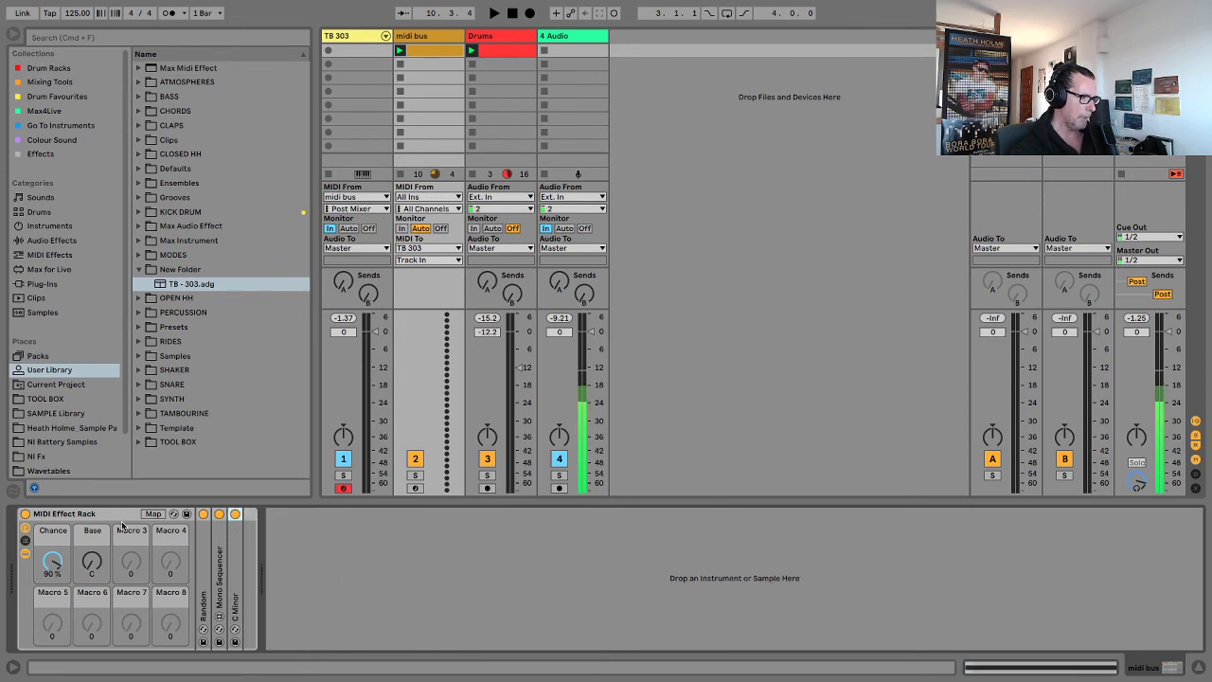
left_click(26, 554)
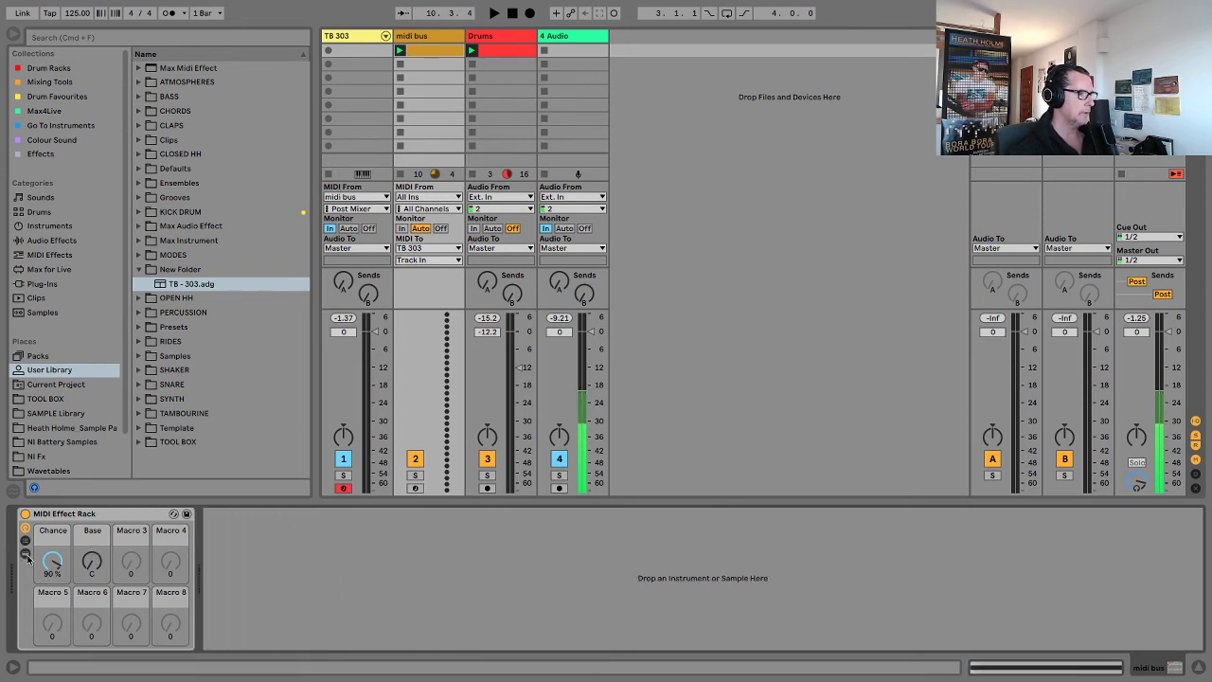
Colour the Base macro green and the Chance macro cyan.
right_click(90, 537)
left_click(164, 488)
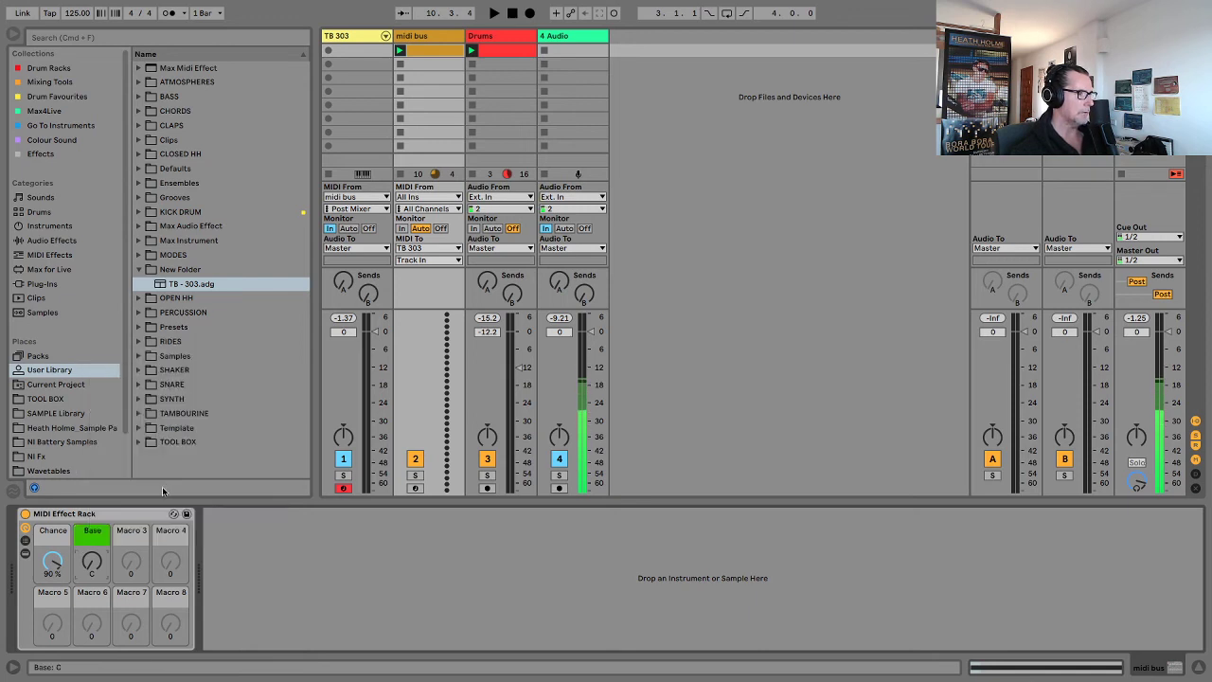
right_click(50, 532)
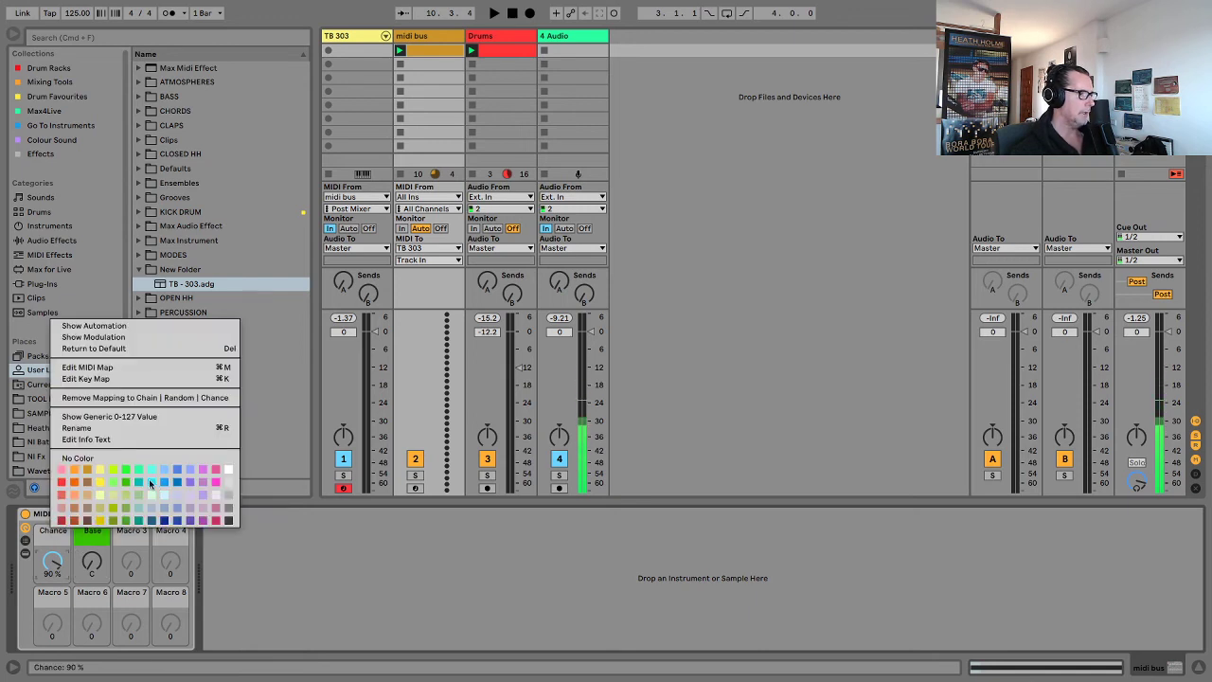
left_click(149, 479)
Rename the MIDI Effect Rack "Mono Sequencer" and save it into New Folder in the User Library.
left_click(82, 513)
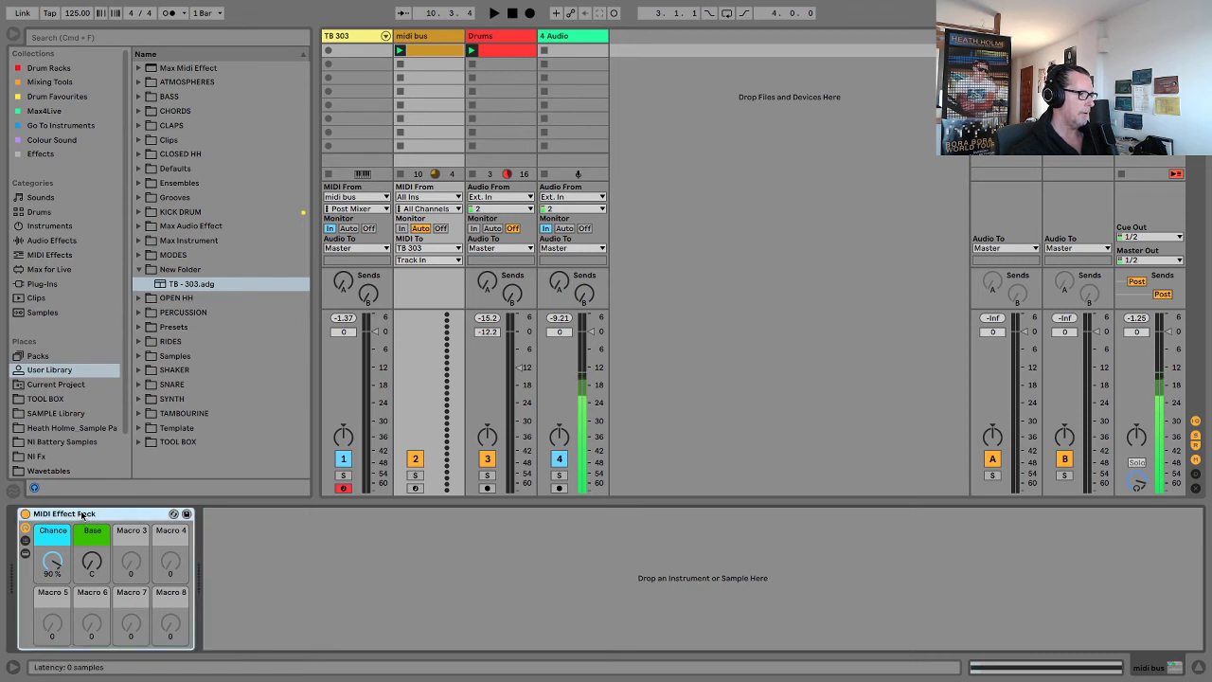
key("super+r")
type("Mono")
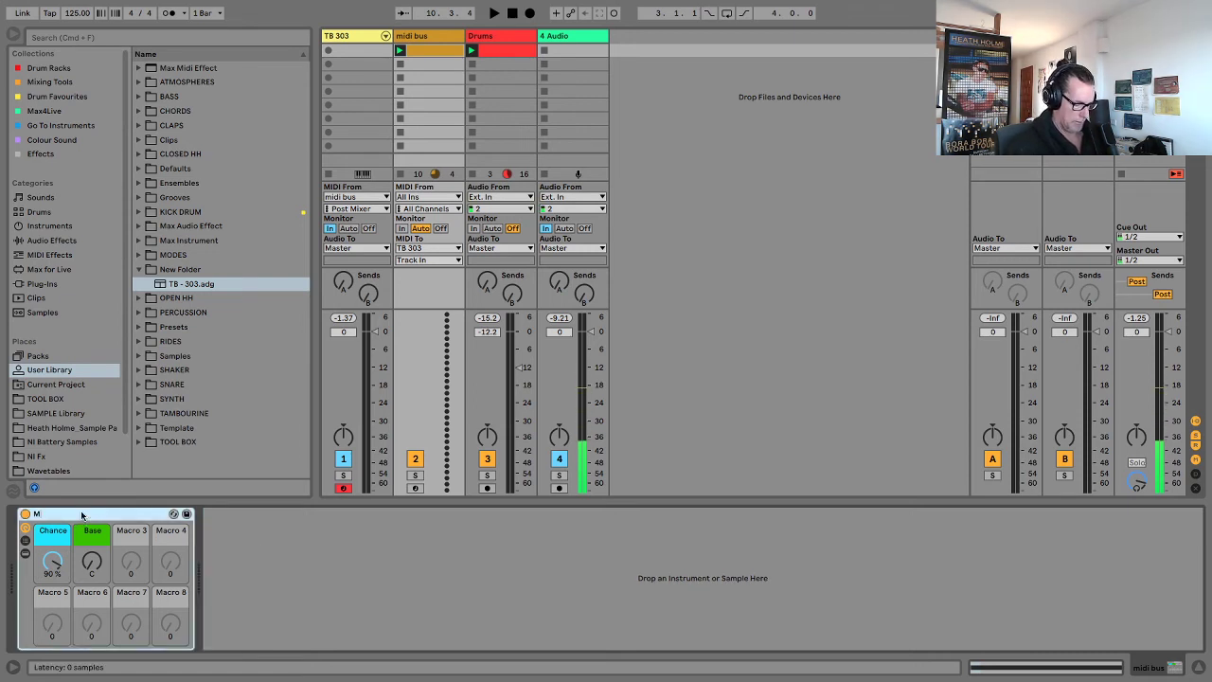
key("Return")
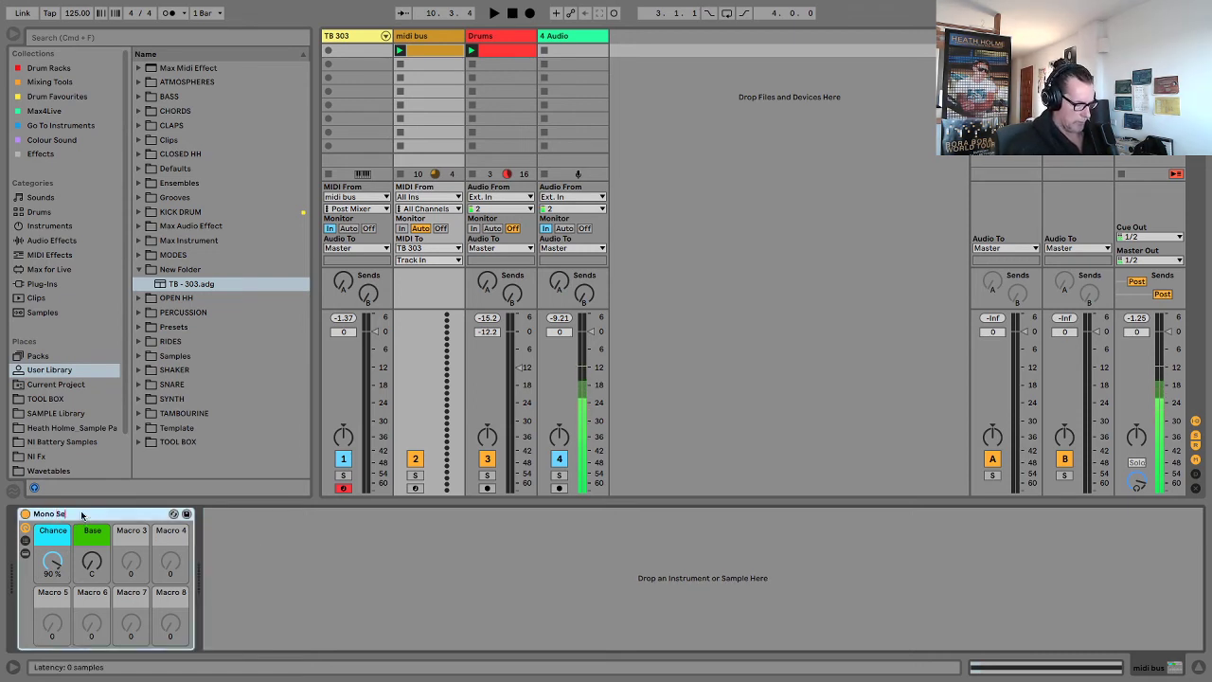
type("Seque")
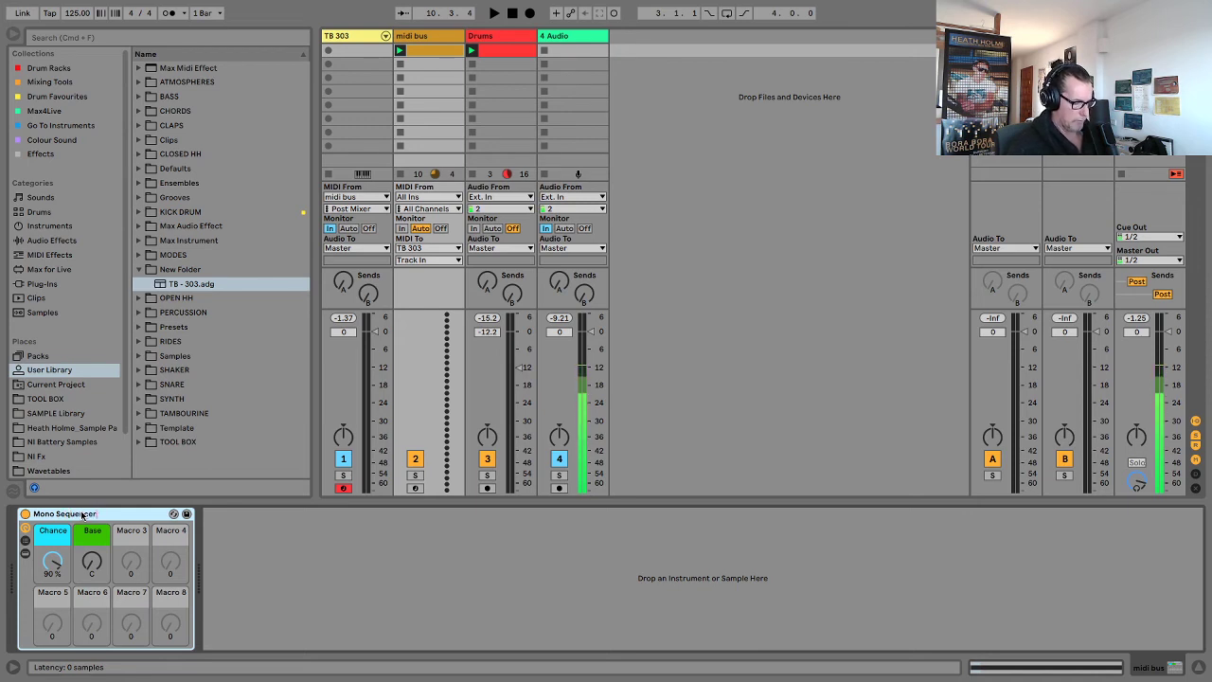
type("ncer")
key("Return")
left_click(252, 551)
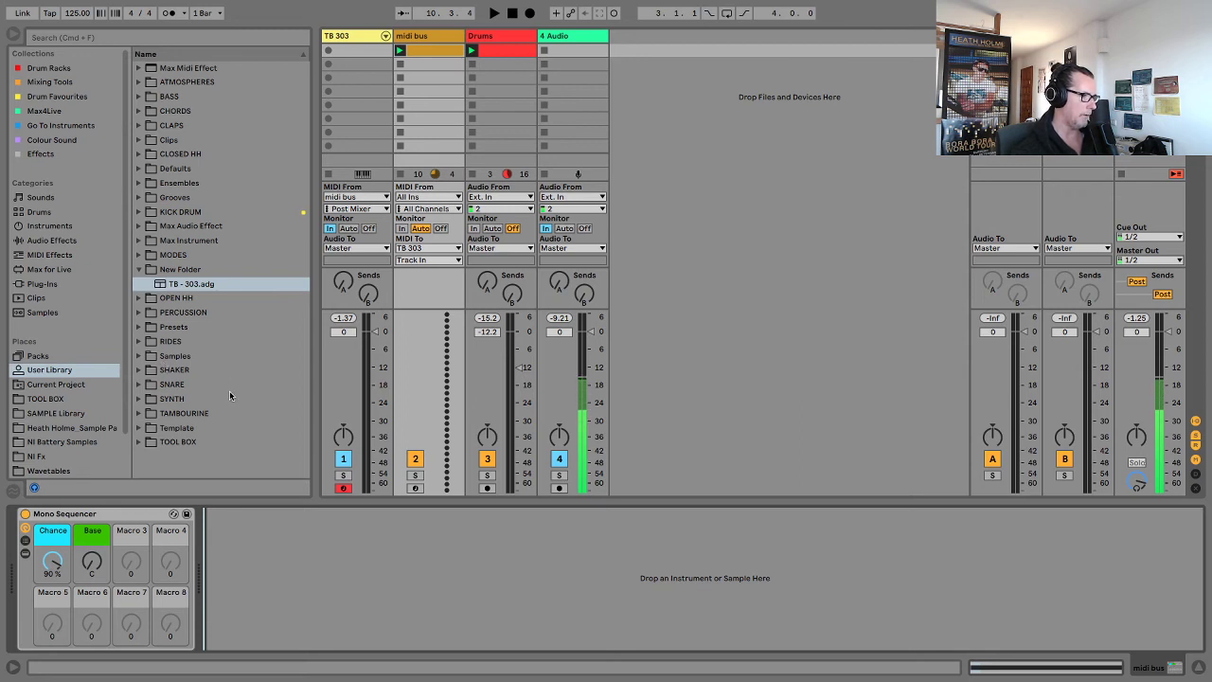
left_click_drag(57, 517, 181, 276)
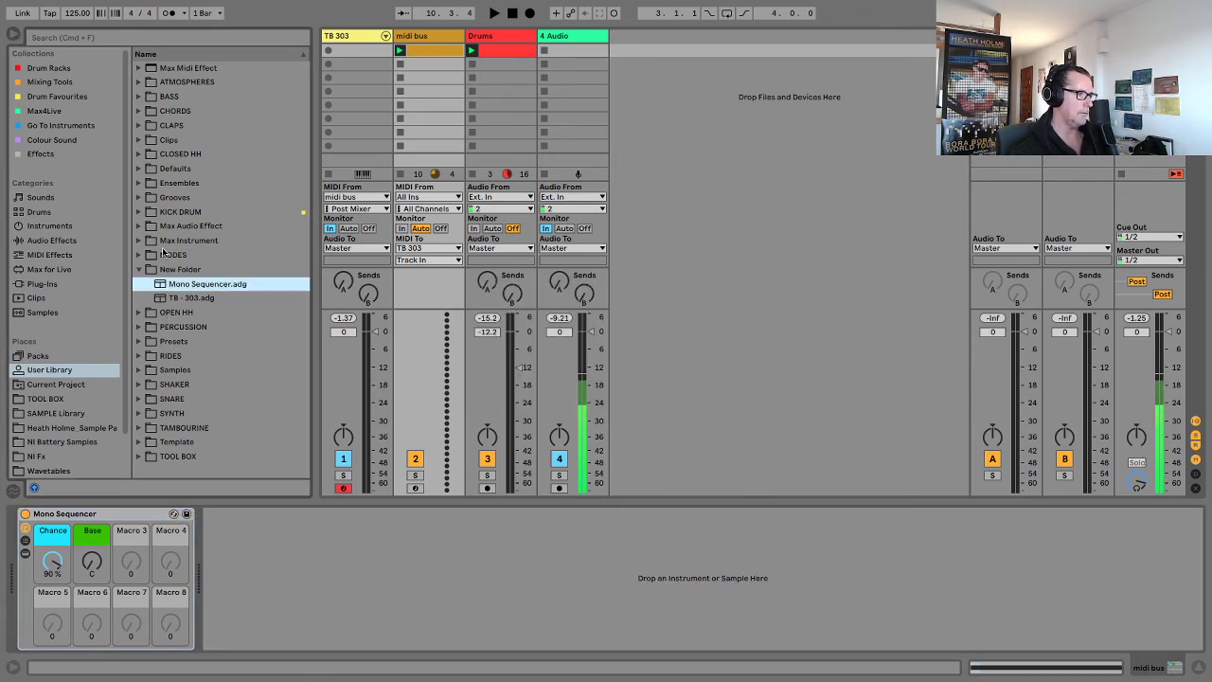
left_click(139, 271)
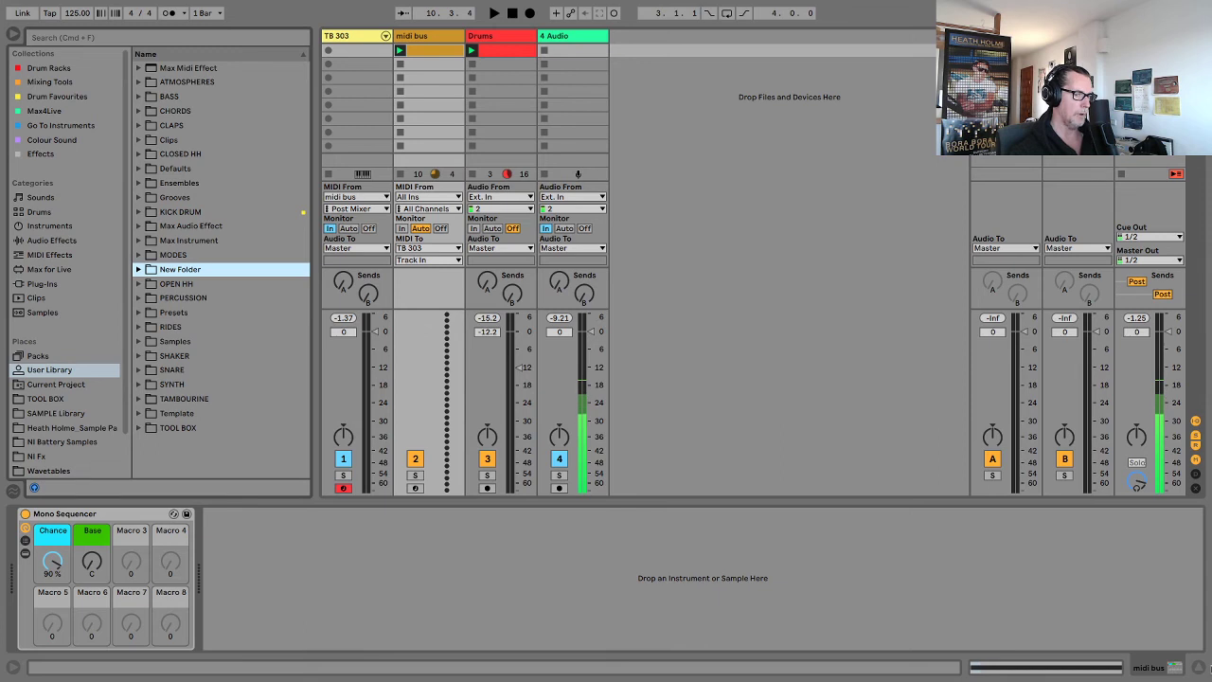
Stop playback, hide the browser, and collapse the device view after a look at the Mono Sequencer rack on midi bus.
left_click(1199, 668)
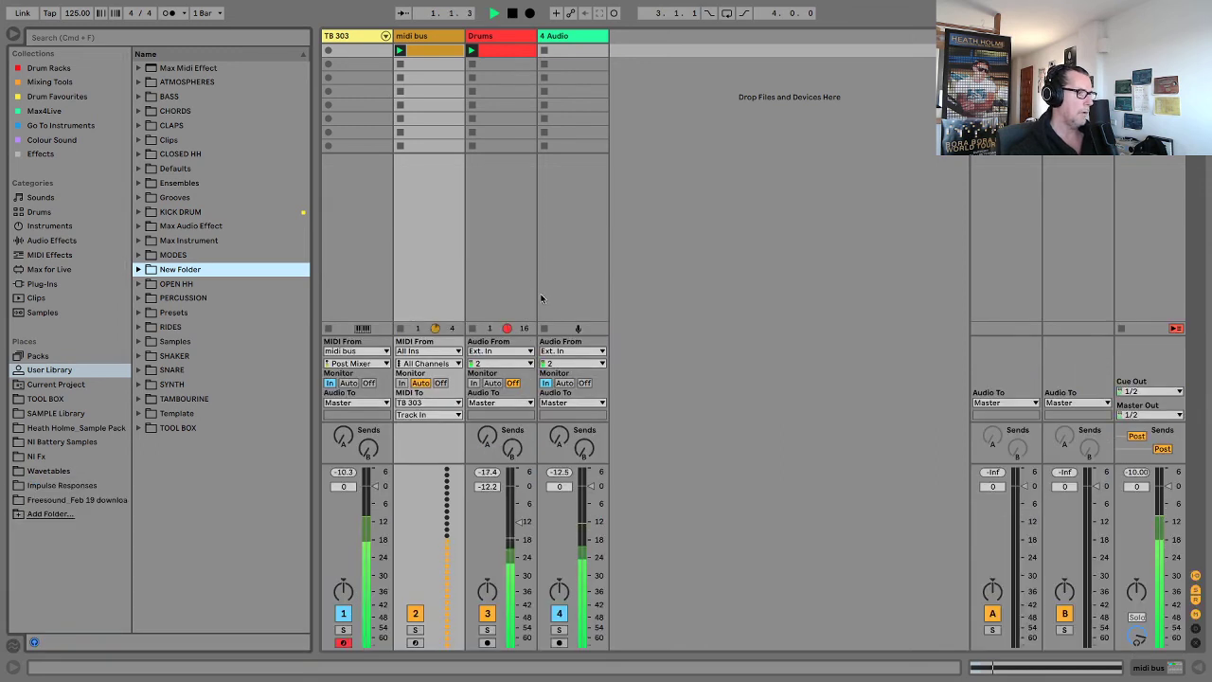
key("space")
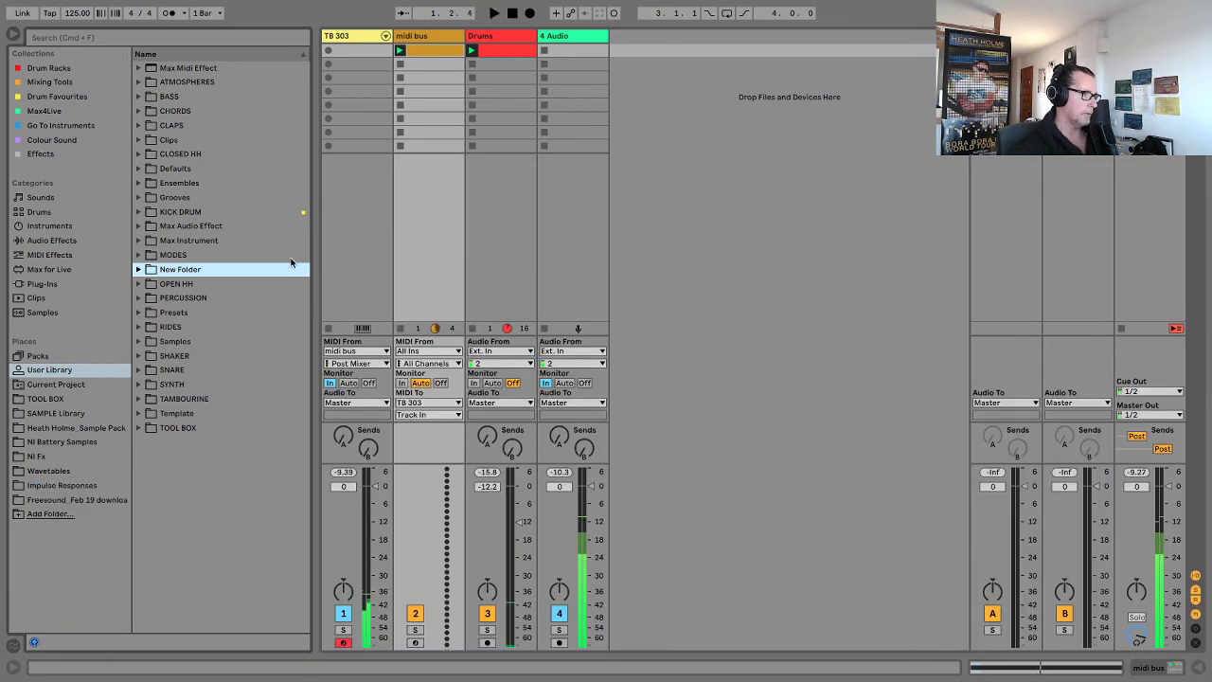
key("super+alt+b")
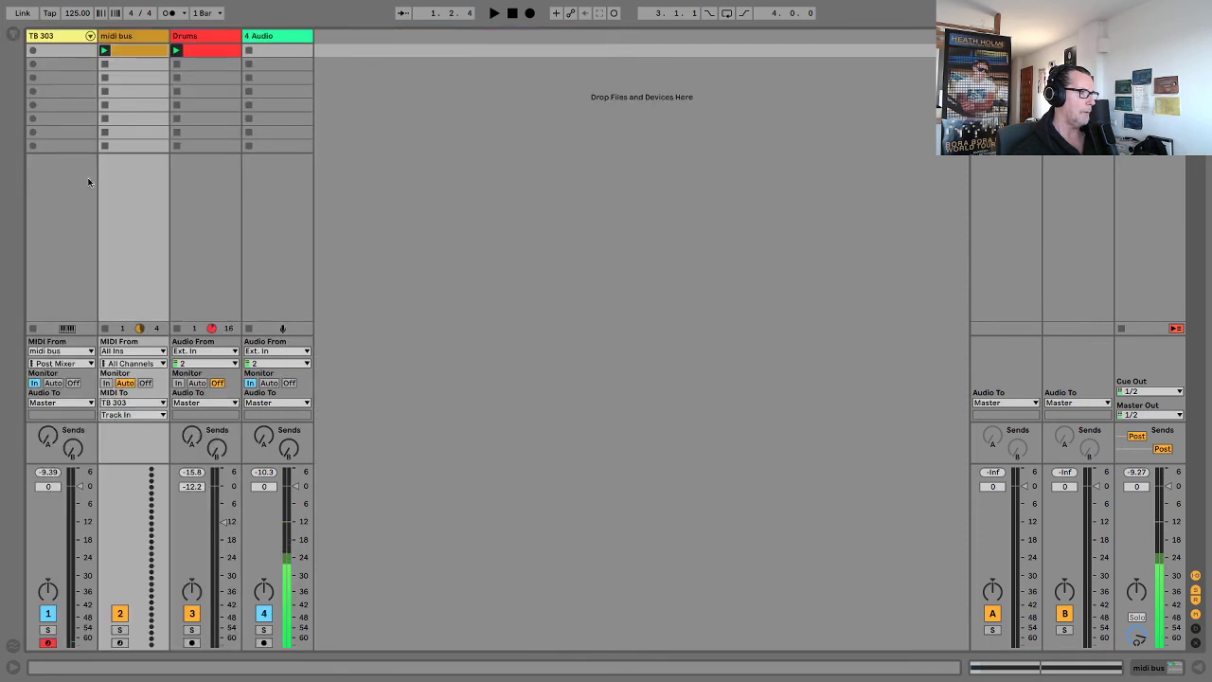
double_click(120, 35)
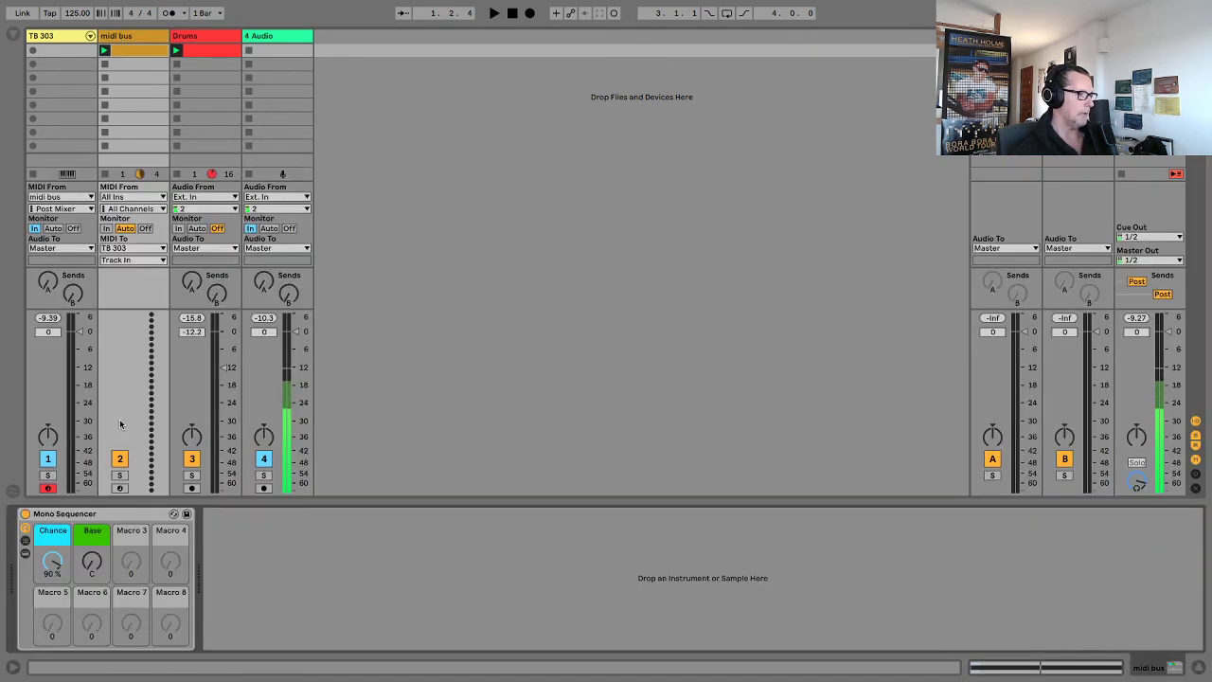
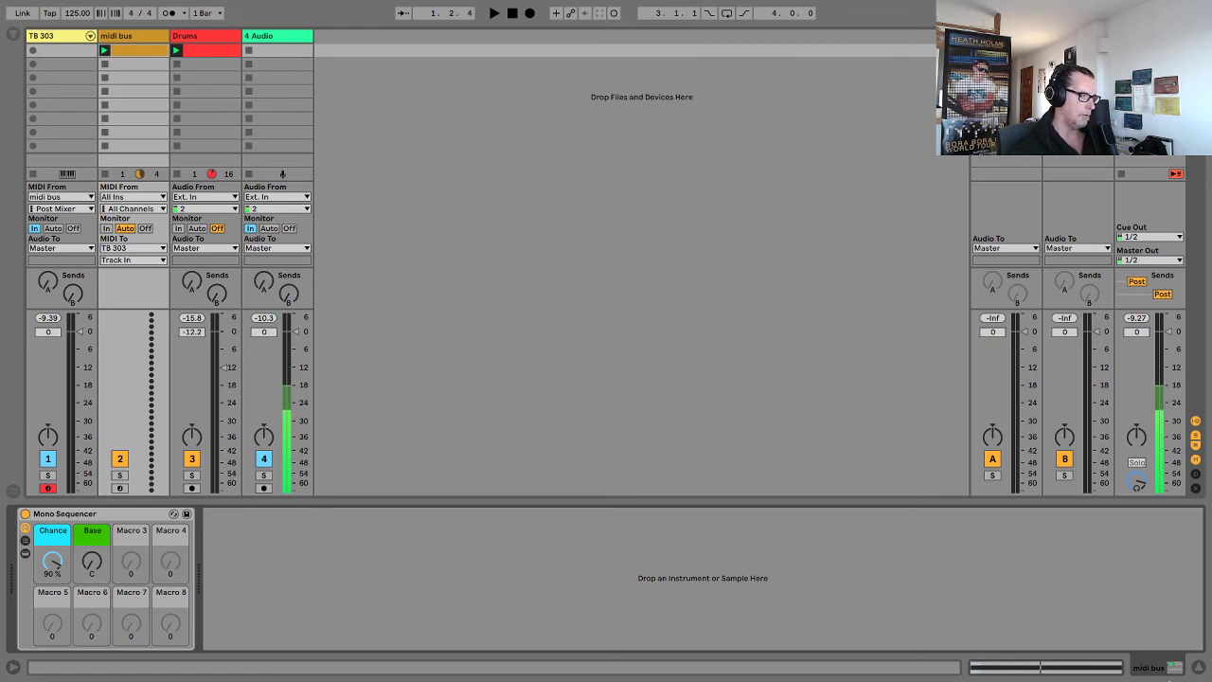
left_click(1202, 668)
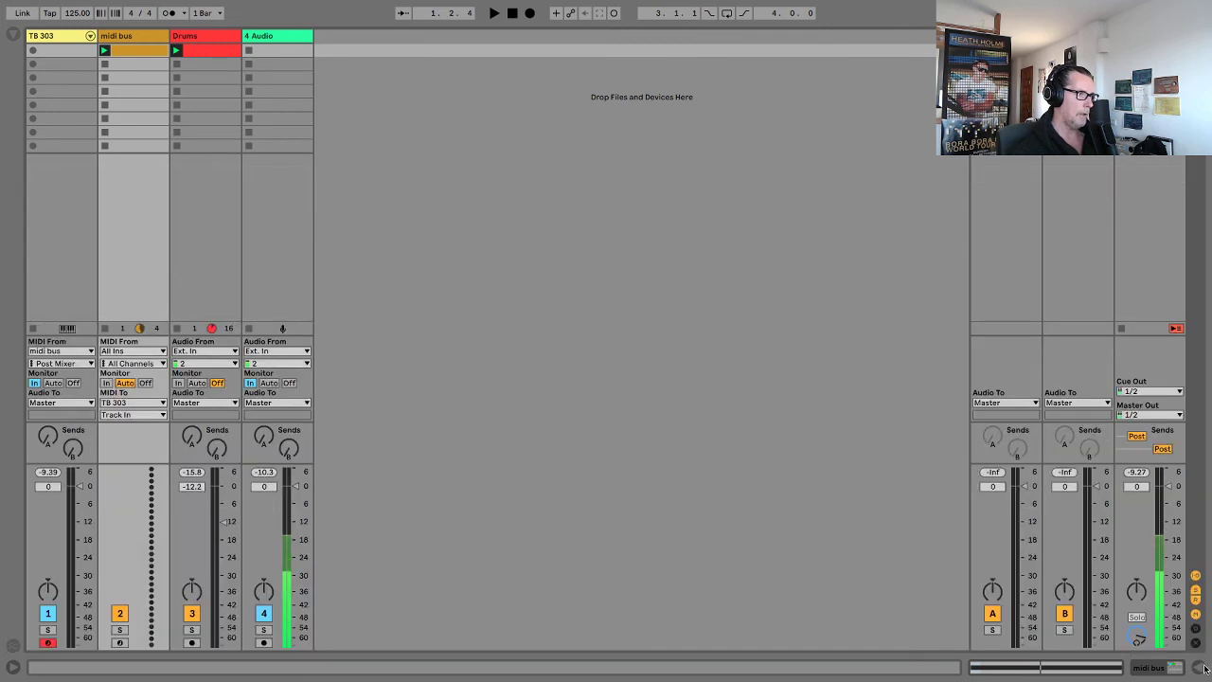
Start recording the sequence into the first TB 303 clip slot, setting the Chance macro to 94 % meanwhile, and open the clip.
left_click(32, 51)
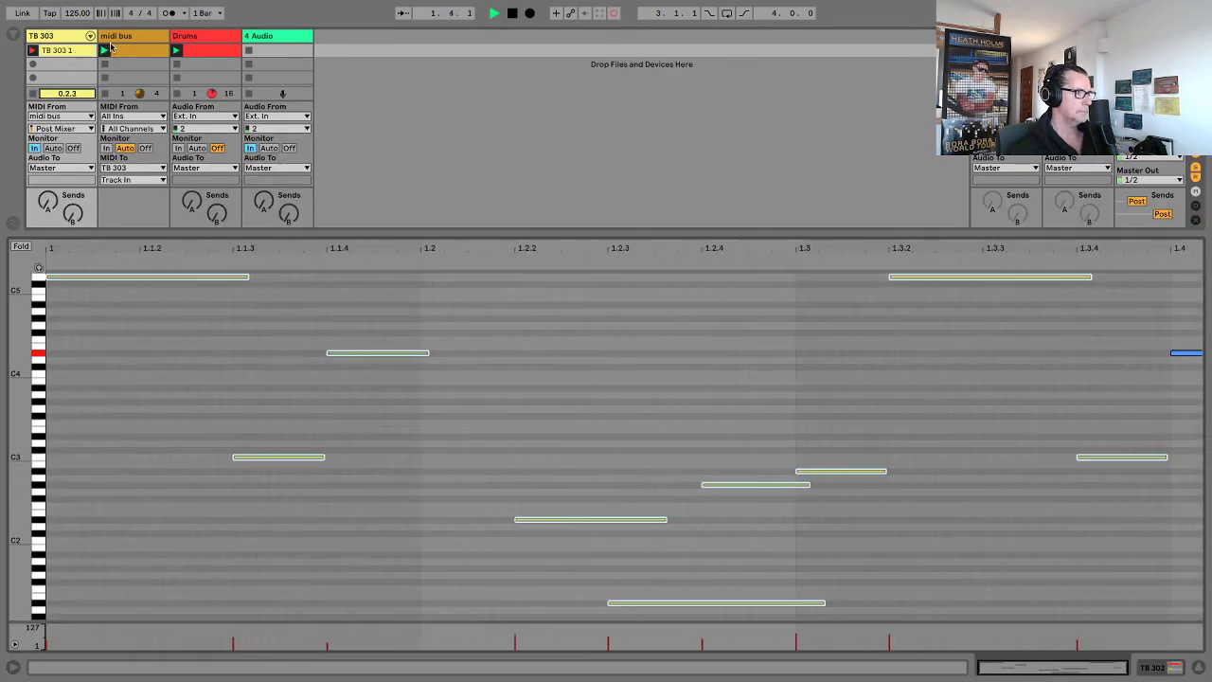
double_click(118, 36)
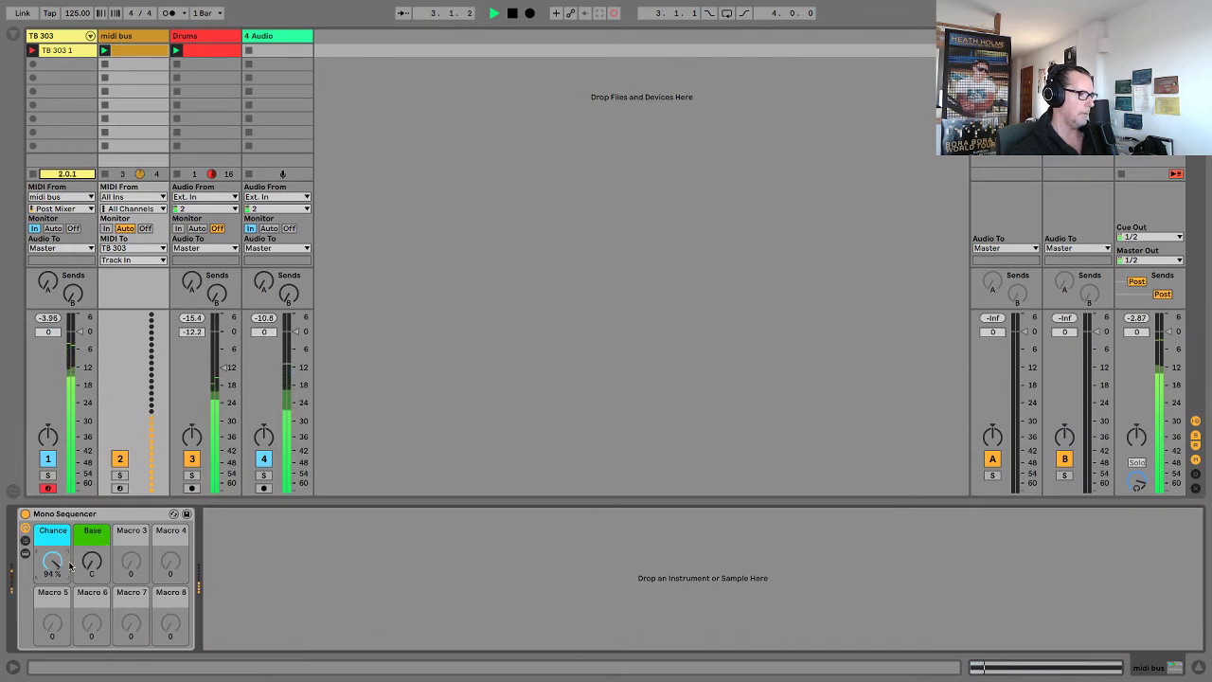
double_click(64, 50)
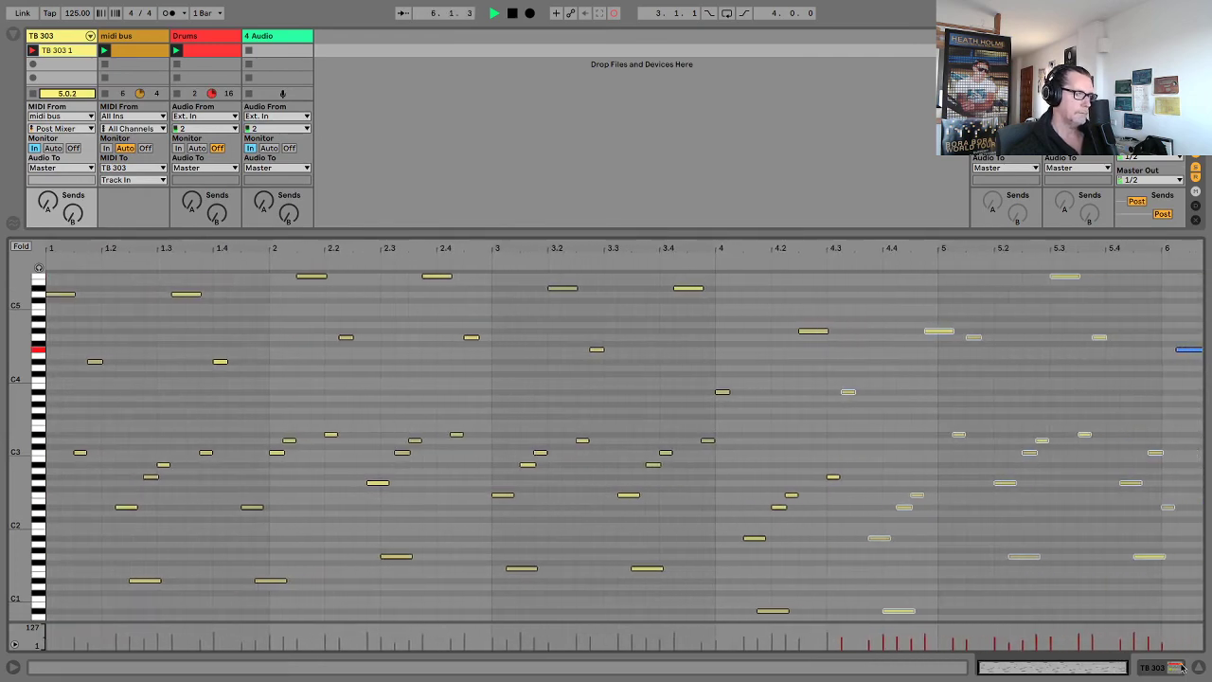
Lower the TB 303 track volume to -6.4 dB while recording, and enlarge the clip's note editor.
left_click_drag(484, 232, 484, 365)
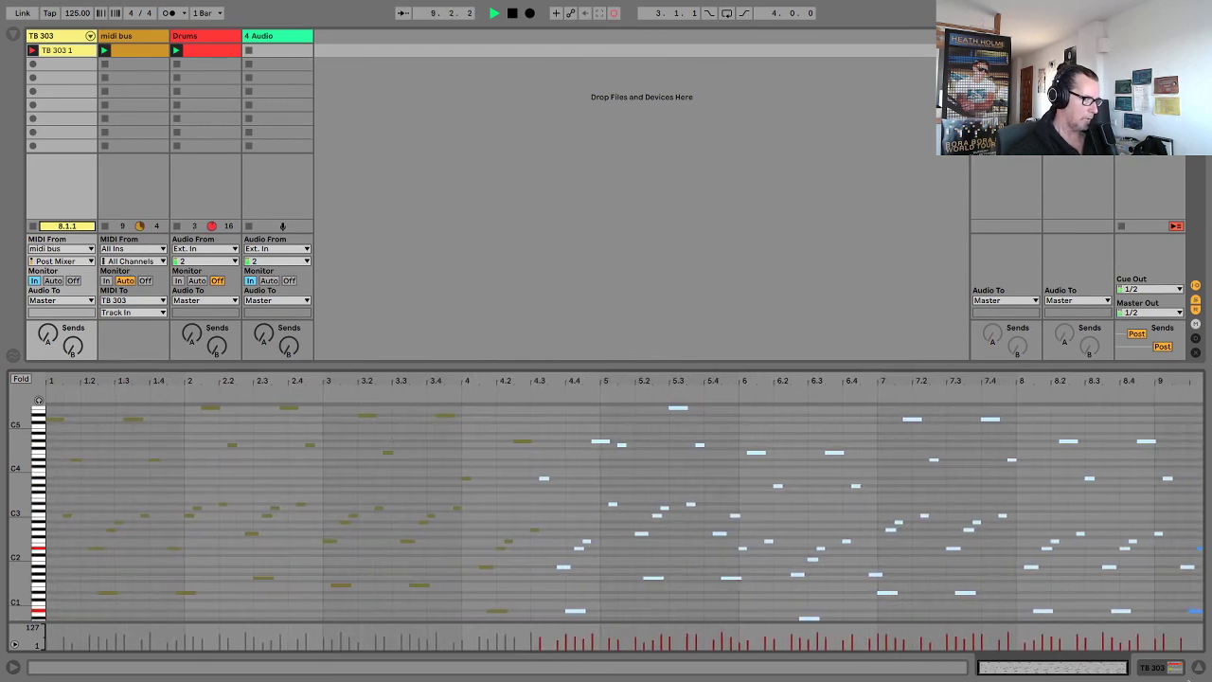
key("super+alt+l")
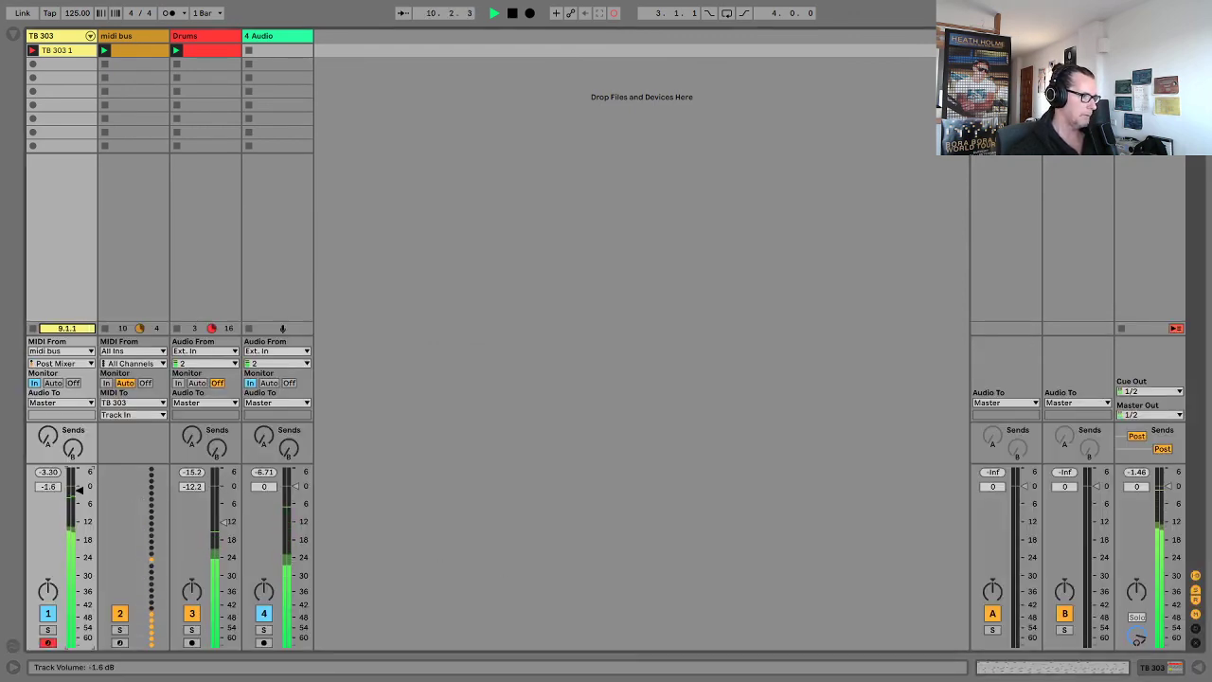
double_click(62, 54)
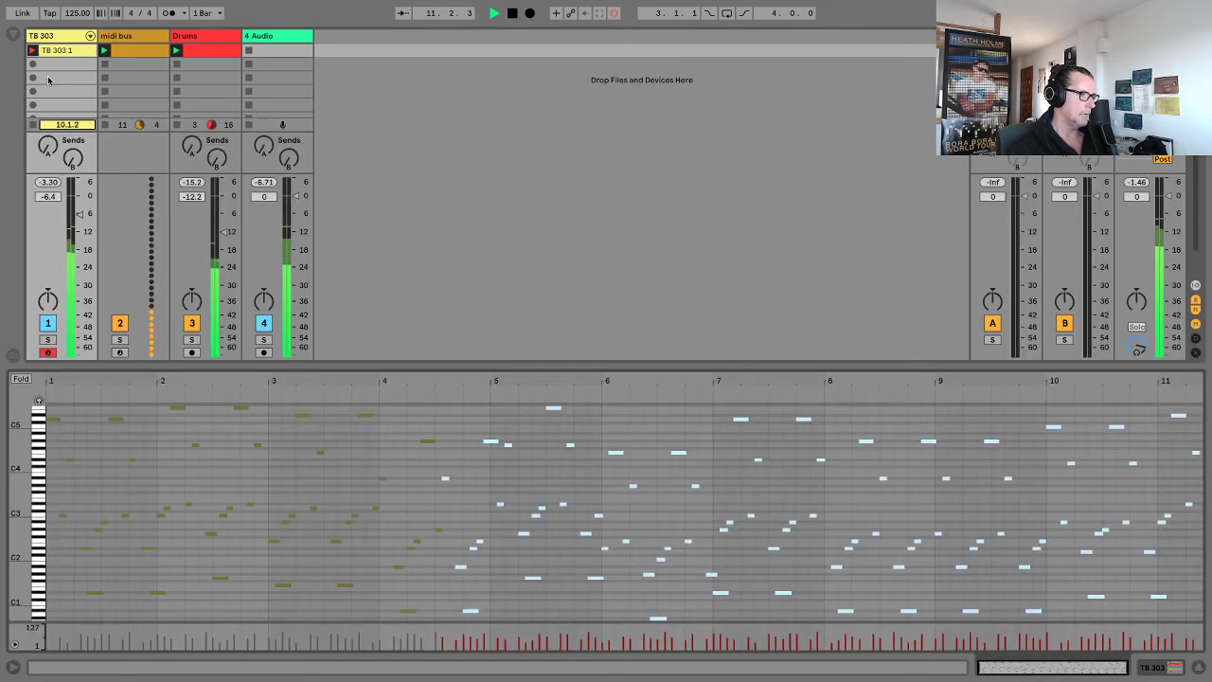
left_click_drag(524, 367, 508, 208)
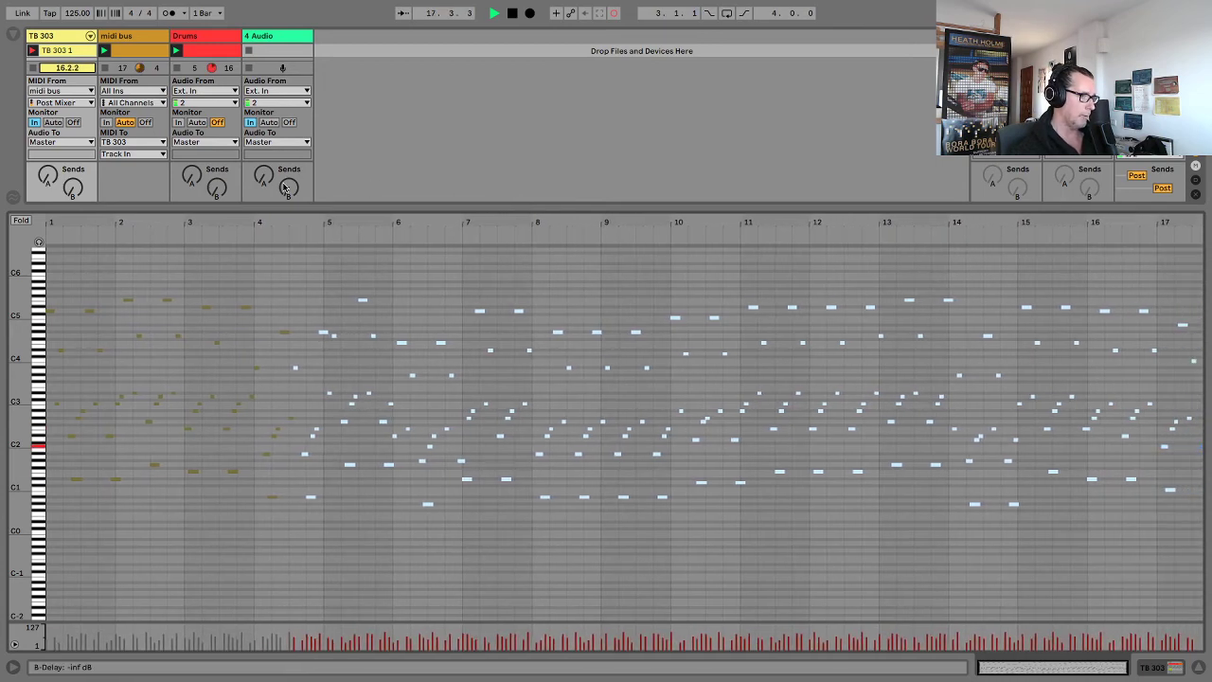
Stop the recording, close the clip view, and turn monitoring off on the midi bus track.
key("space")
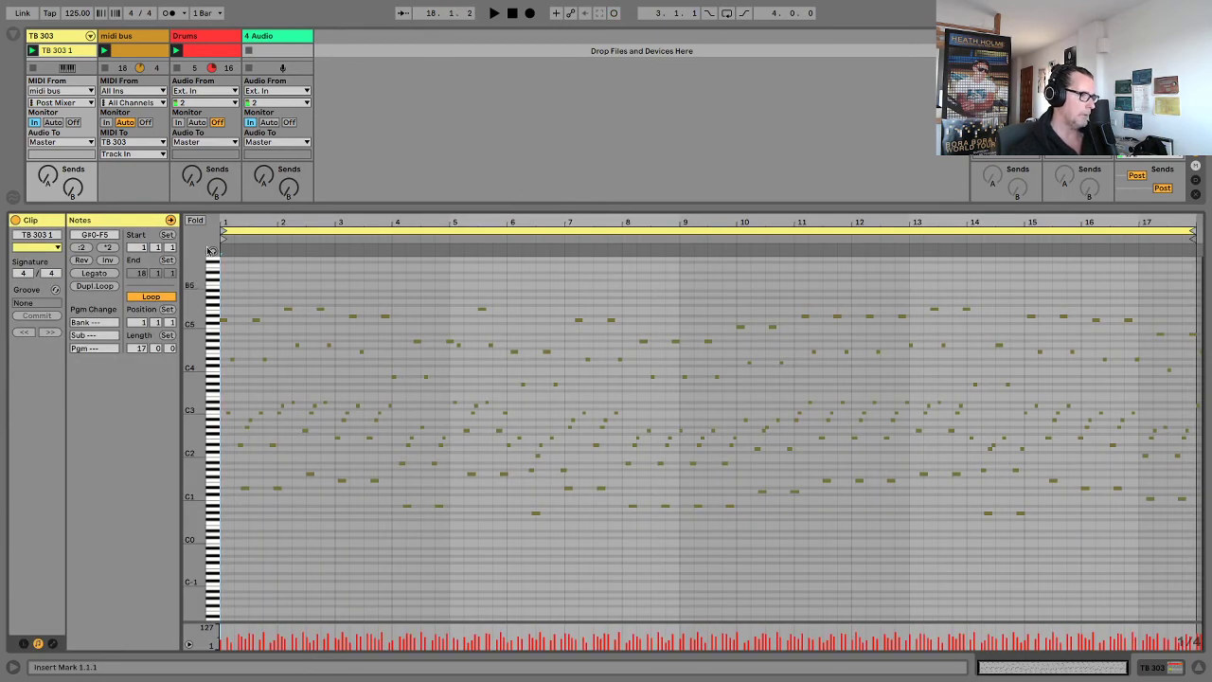
left_click(1199, 670)
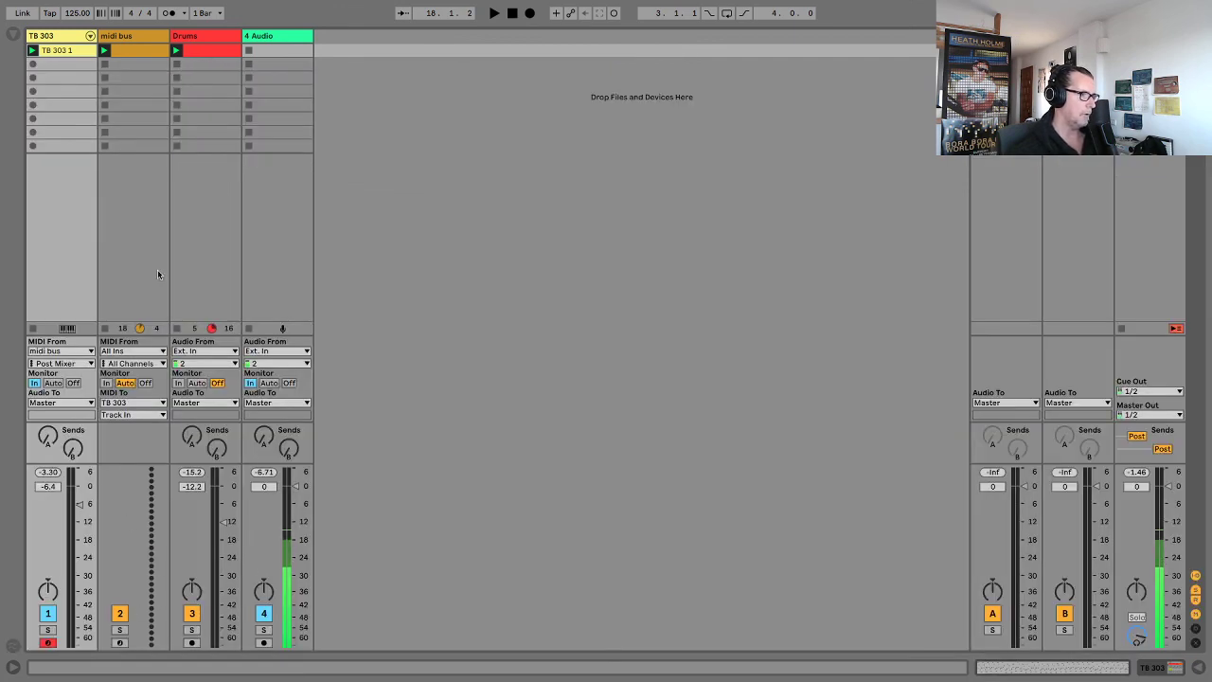
left_click(146, 382)
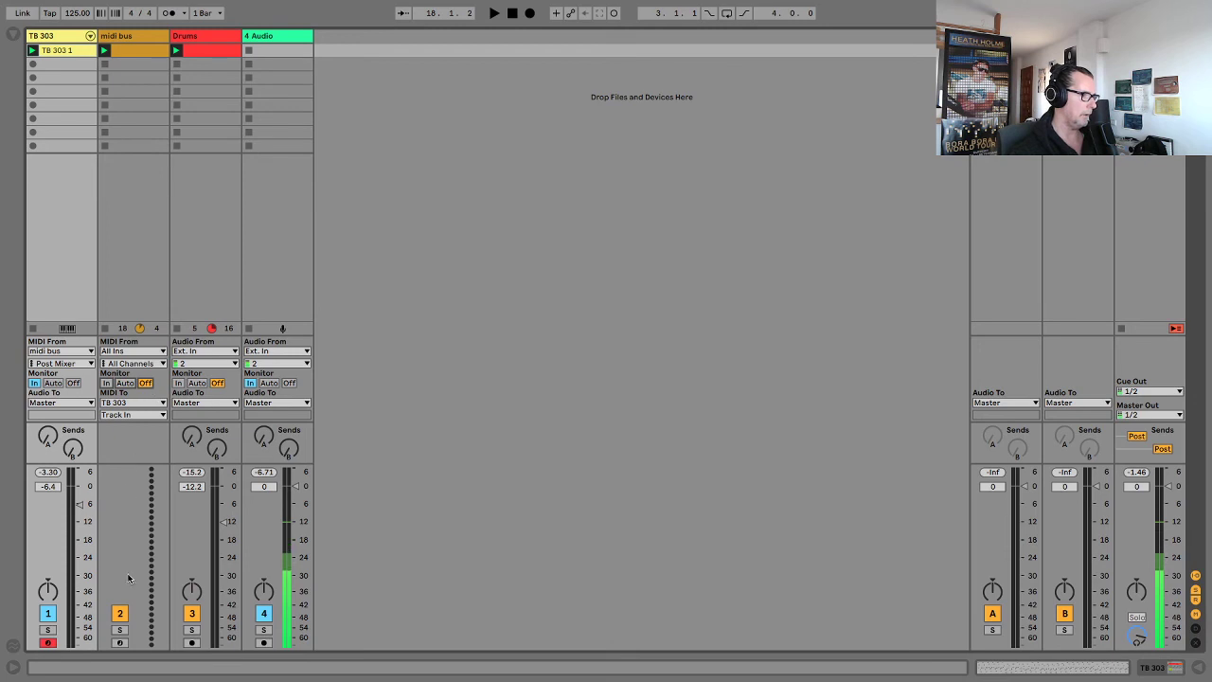
Set the TB 303 track's monitoring to Auto and its MIDI input to No Input.
left_click(55, 38)
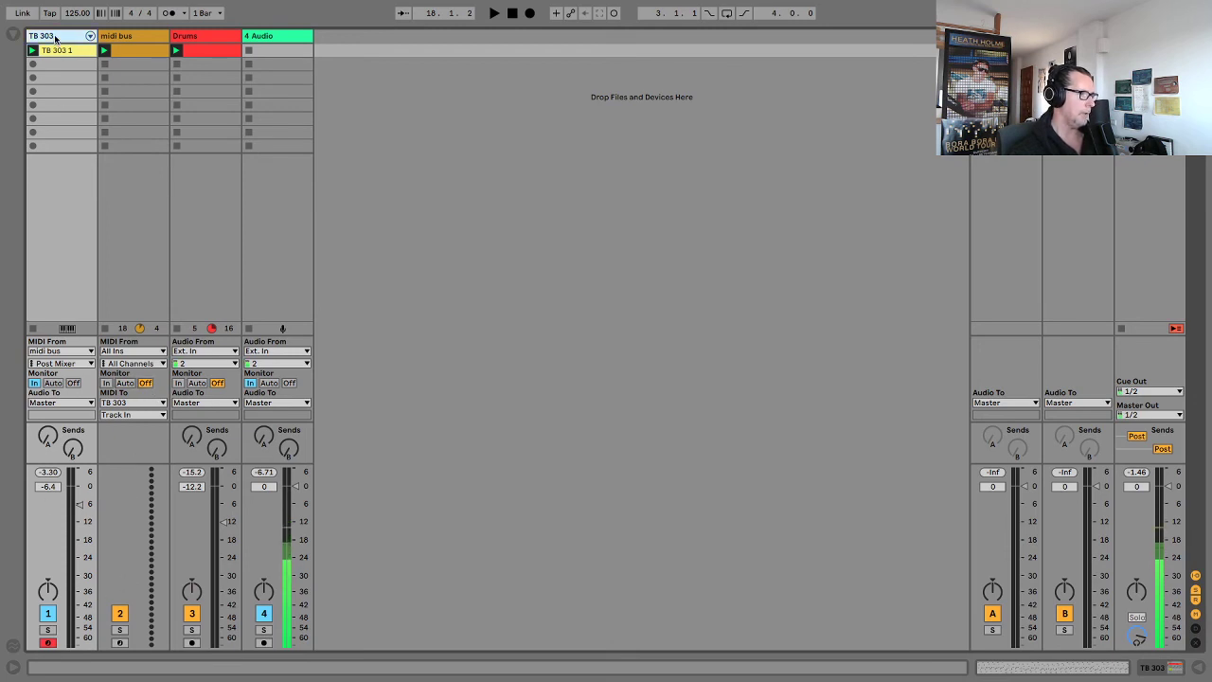
left_click(53, 383)
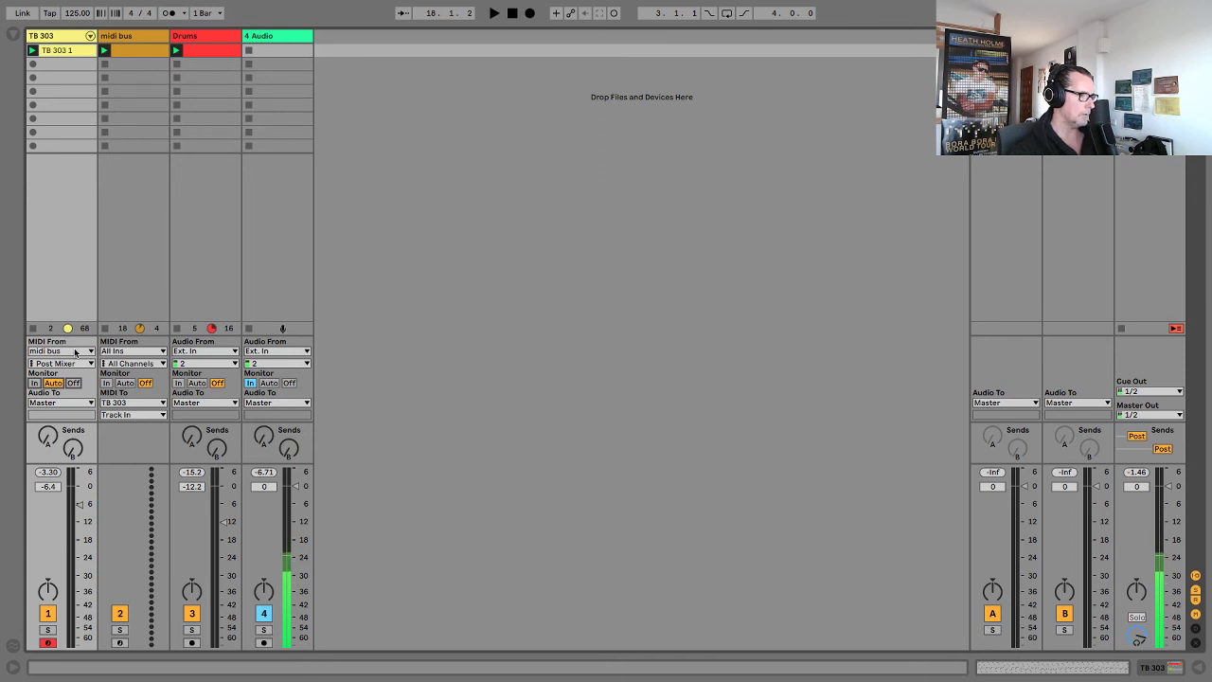
left_click(81, 353)
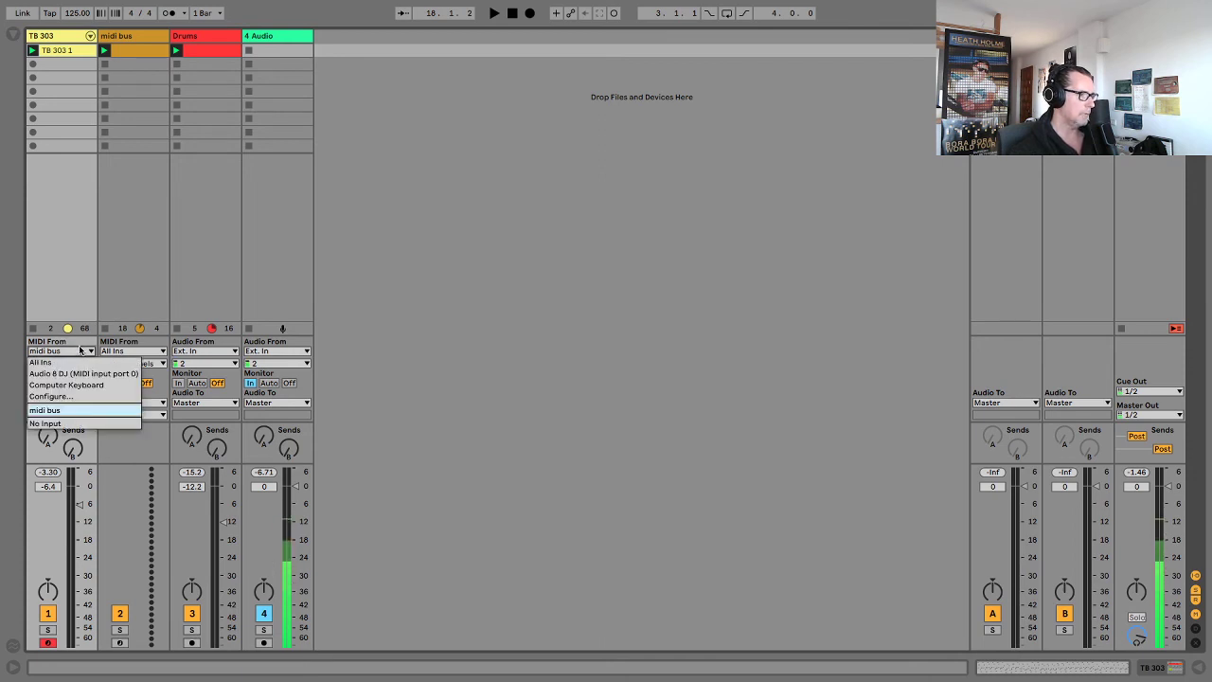
left_click(57, 423)
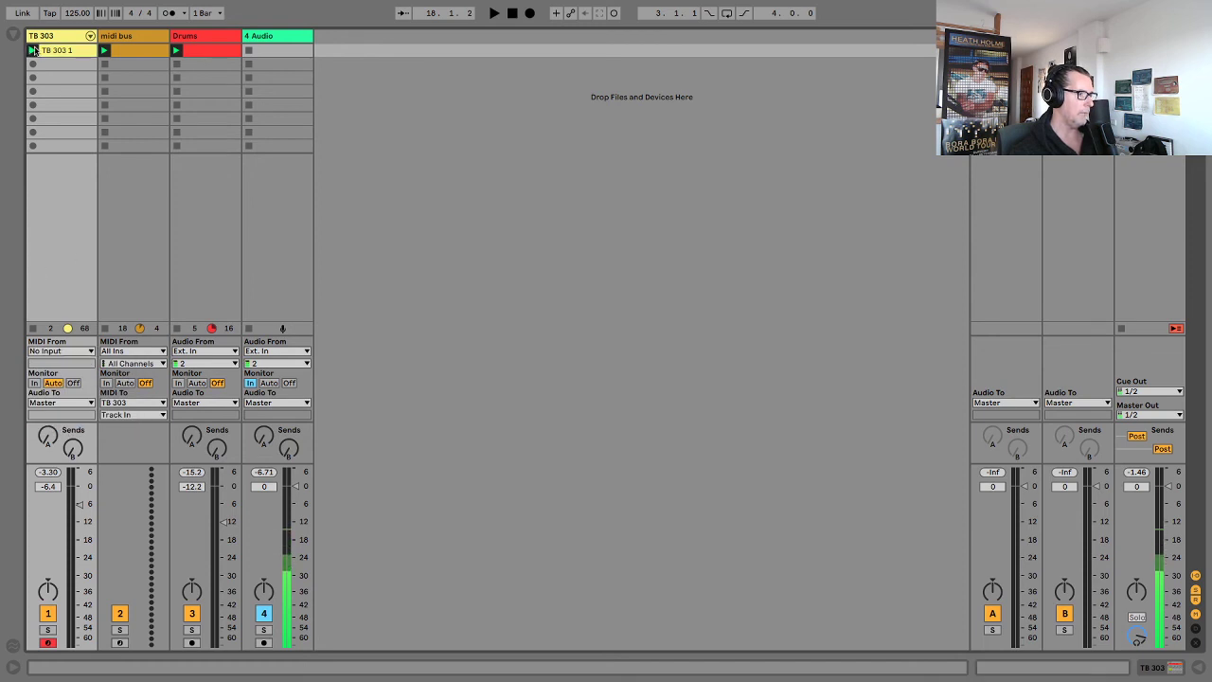
Play the recorded TB 303 1 clip briefly with its notes open, and stop playback.
left_click(35, 51)
double_click(59, 51)
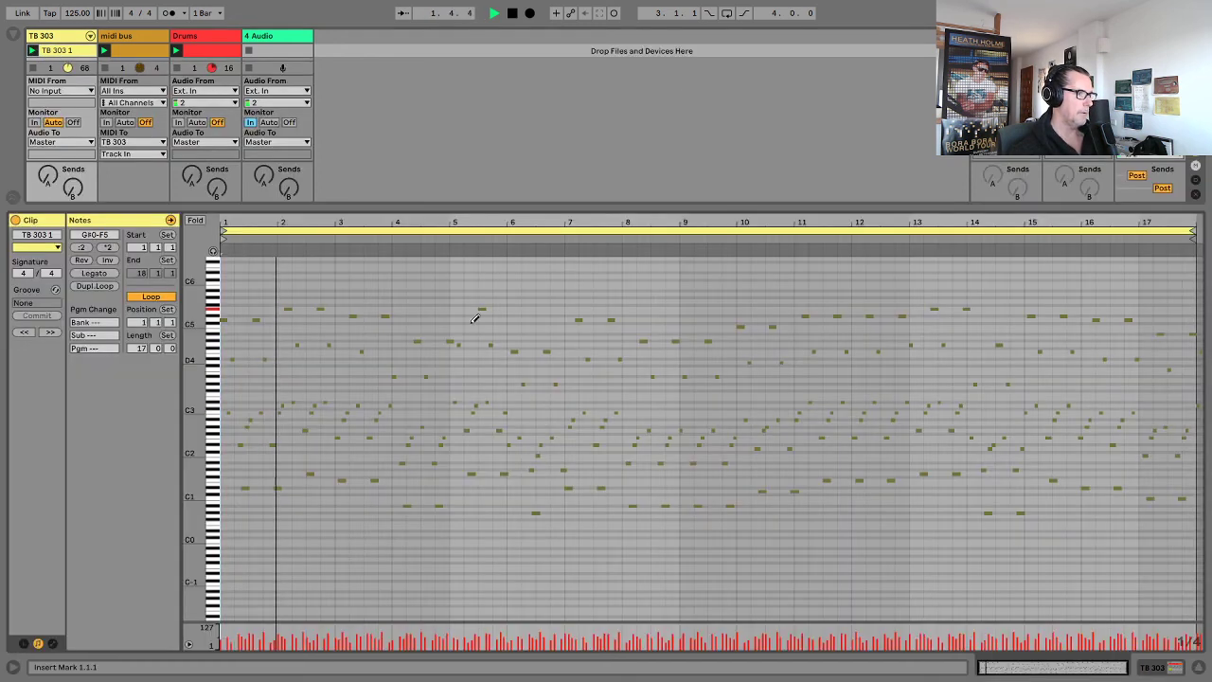
key("space")
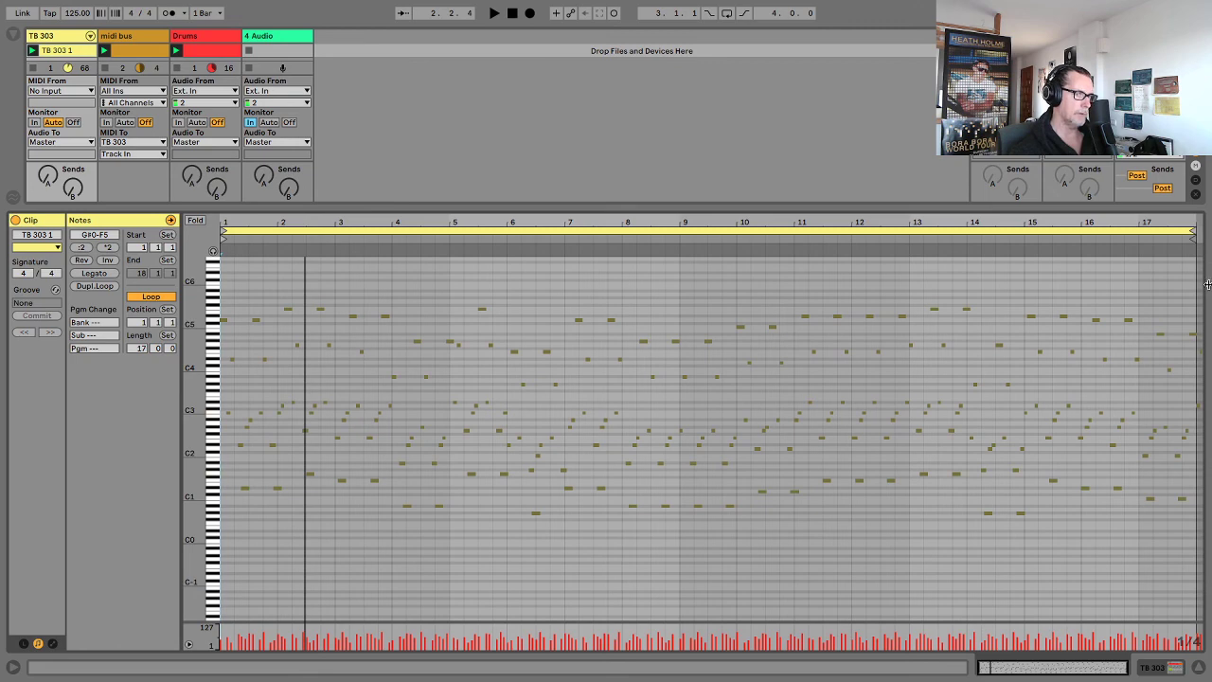
Shorten the TB 303 1 clip's loop to one bar, move it to bar 4, and extend it to two bars during playback.
mouse_move(1192, 231)
left_mouse_down()
mouse_move(262, 231)
mouse_move(277, 231)
left_mouse_up()
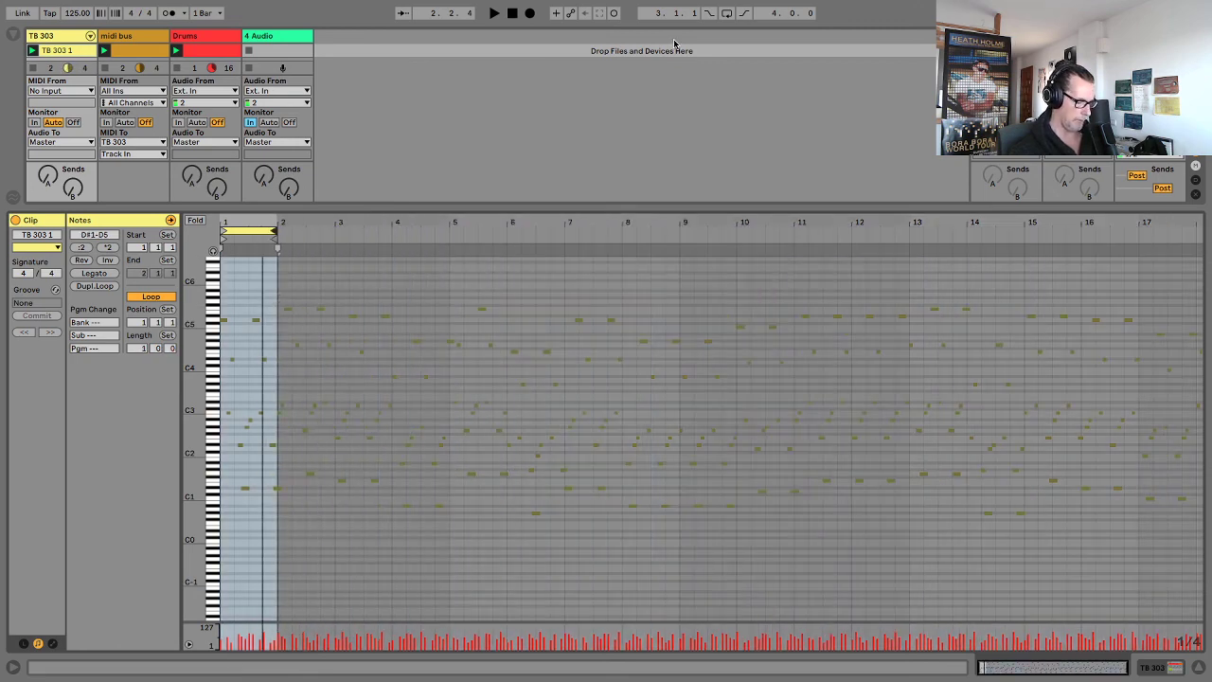
left_click_drag(251, 232, 420, 282)
key("space")
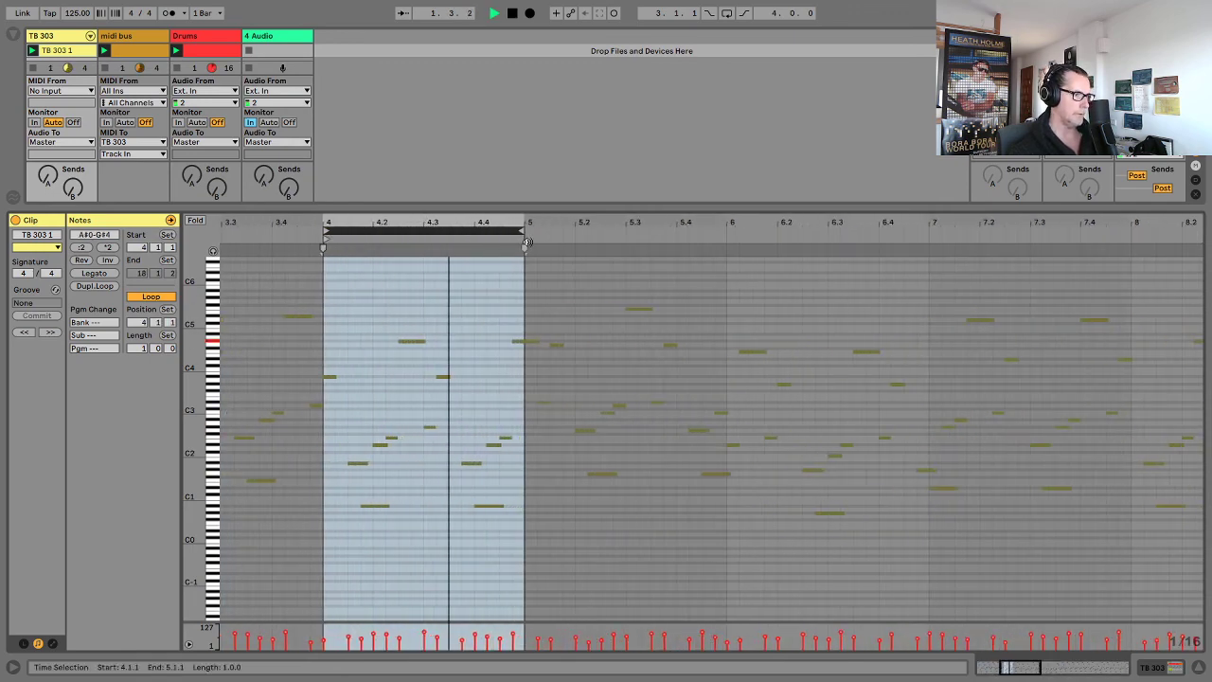
left_click_drag(527, 242, 727, 243)
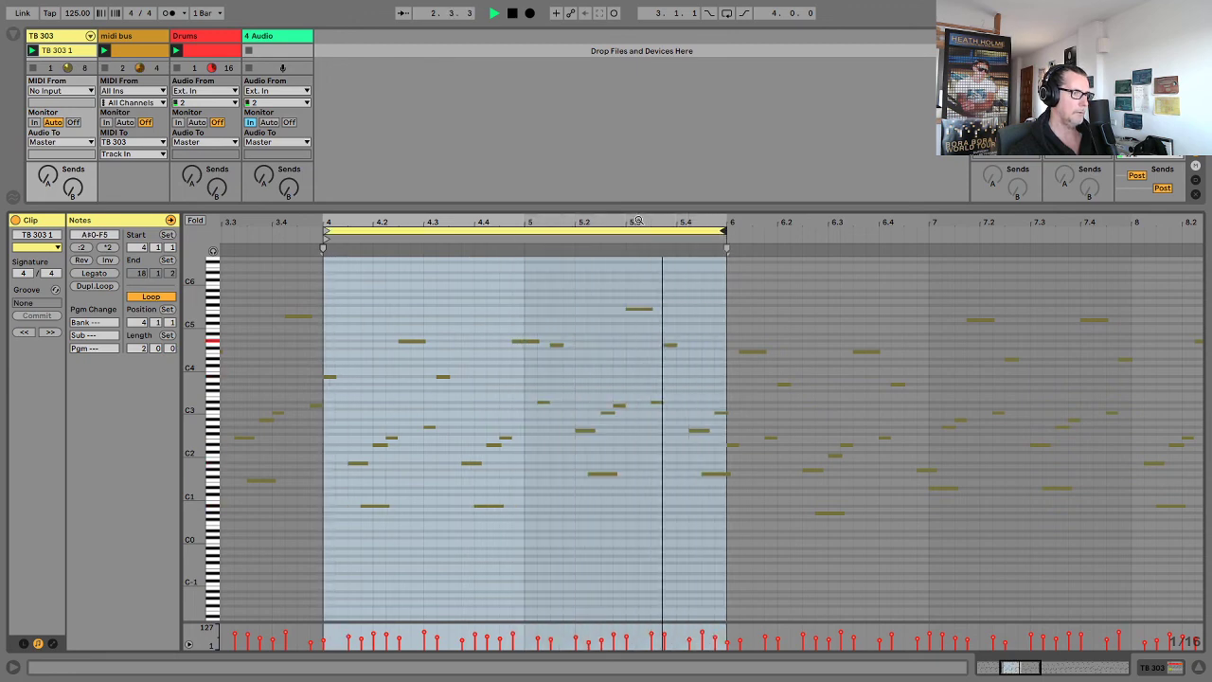
Audition other parts of the clip by moving the two-bar loop to bars 6 and 14, settle on bar 16, and close the clip view.
left_click_drag(637, 221, 481, 164)
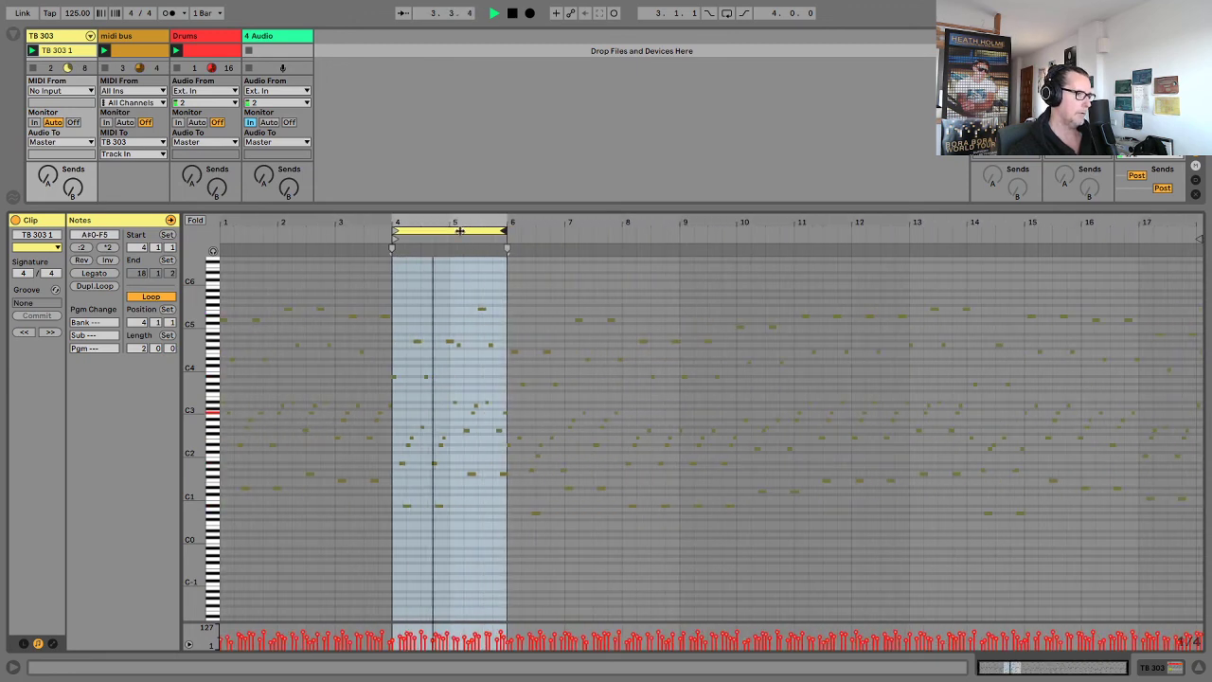
left_click_drag(459, 230, 573, 230)
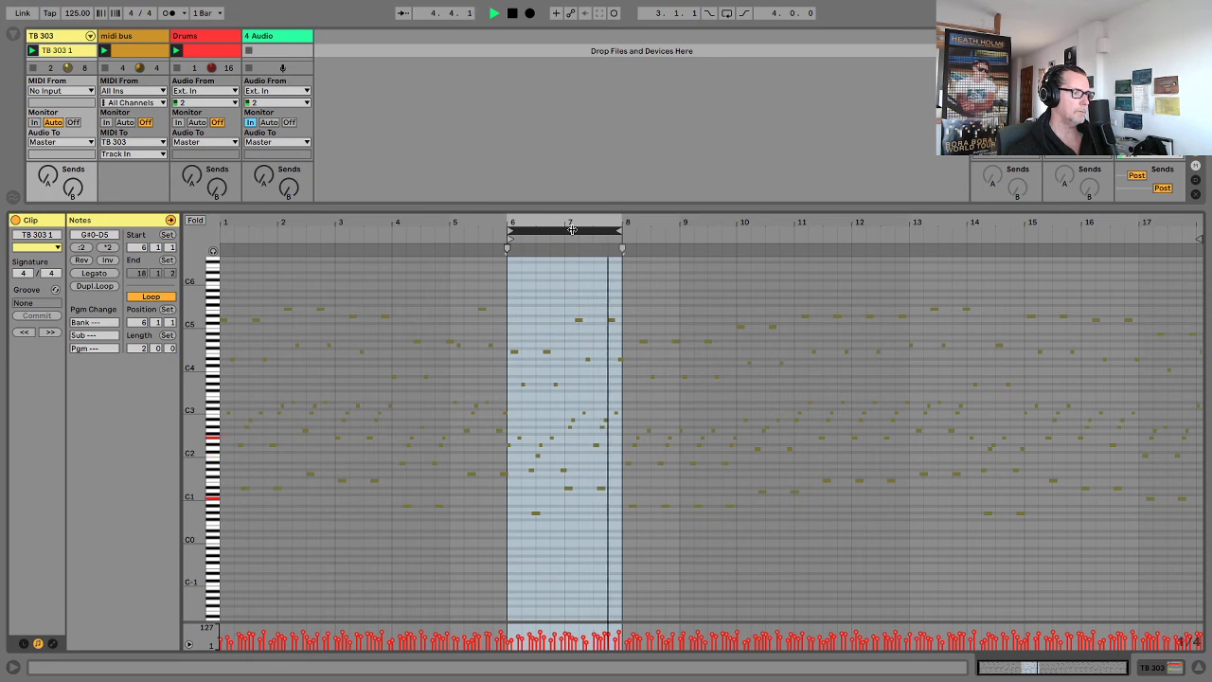
left_click_drag(572, 231, 1016, 240)
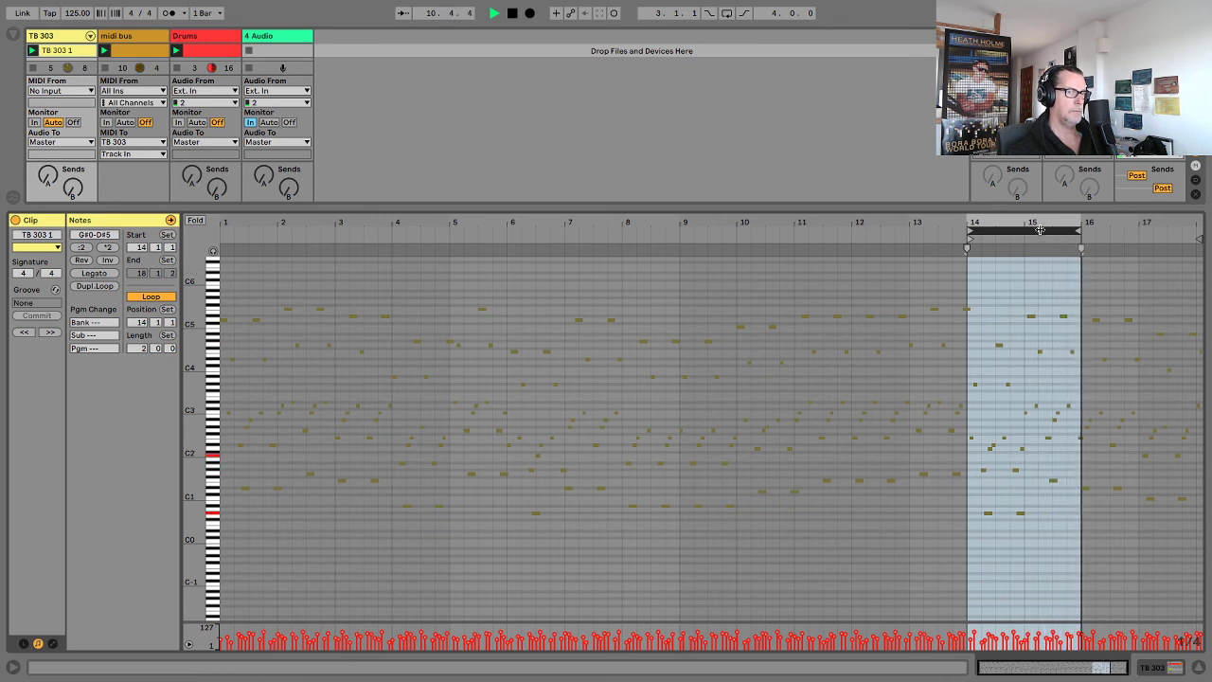
left_click_drag(1054, 238, 1149, 223)
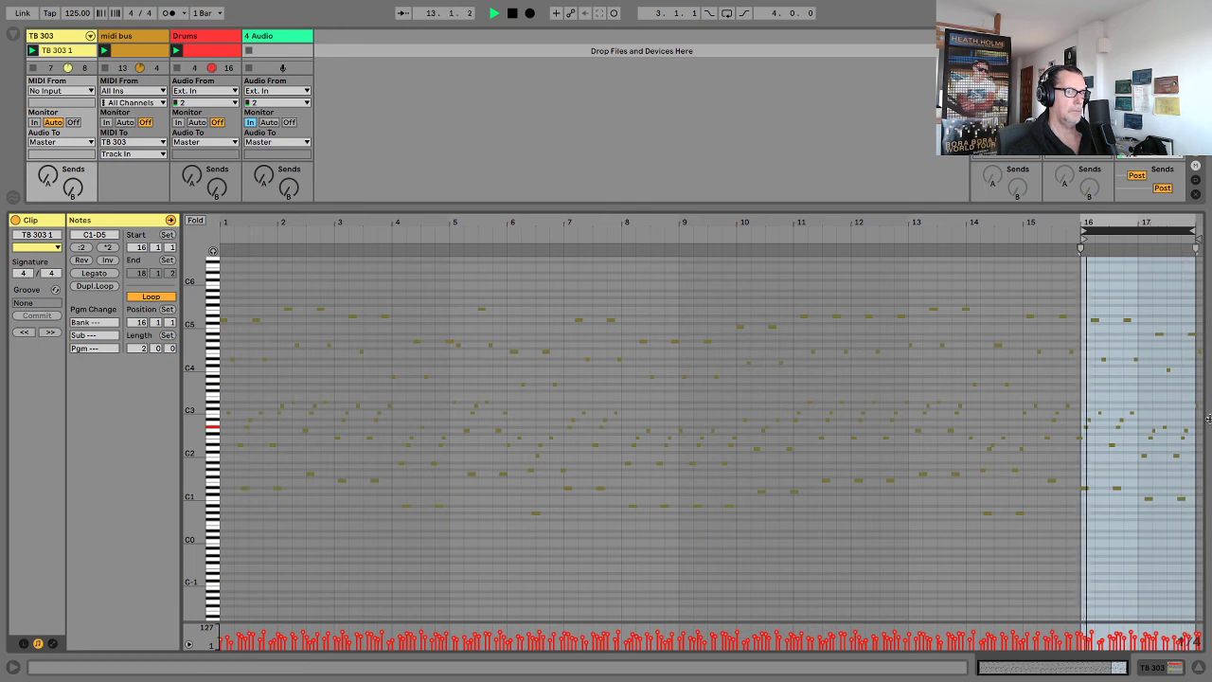
left_click(1198, 667)
Duplicate the TB 303 1 clip, move the copy to the track's fifth slot, and rename it "Orig".
mouse_move(2, 3)
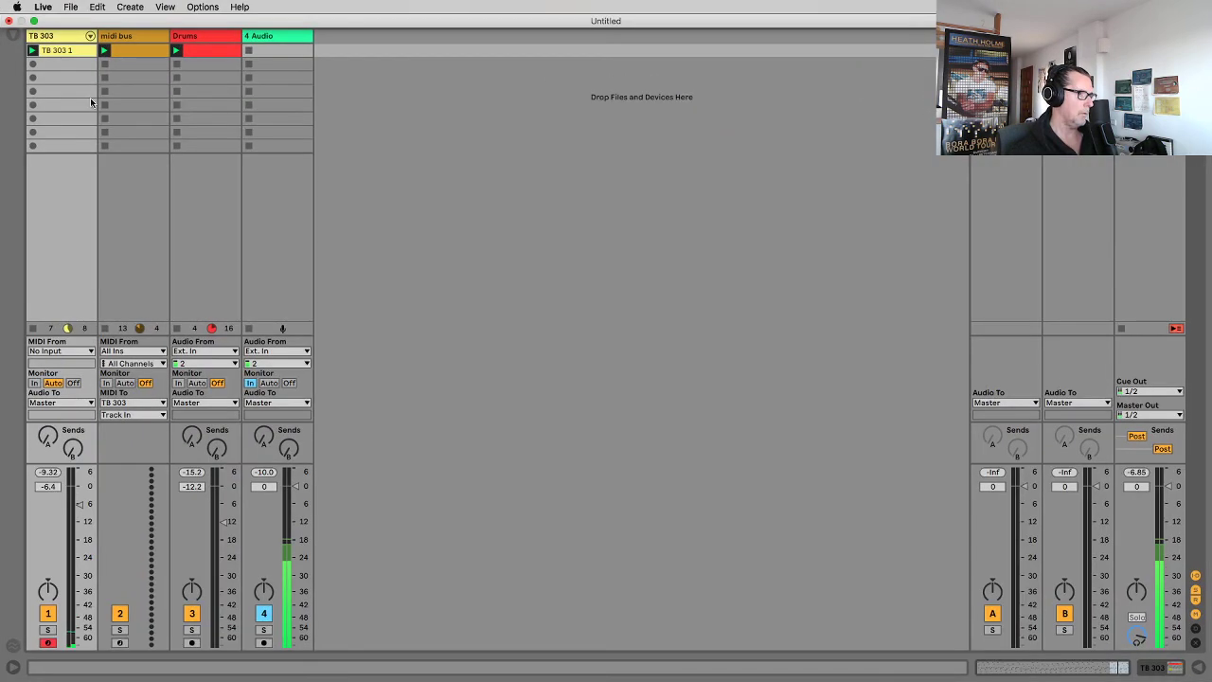
right_click(65, 52)
left_click(83, 81)
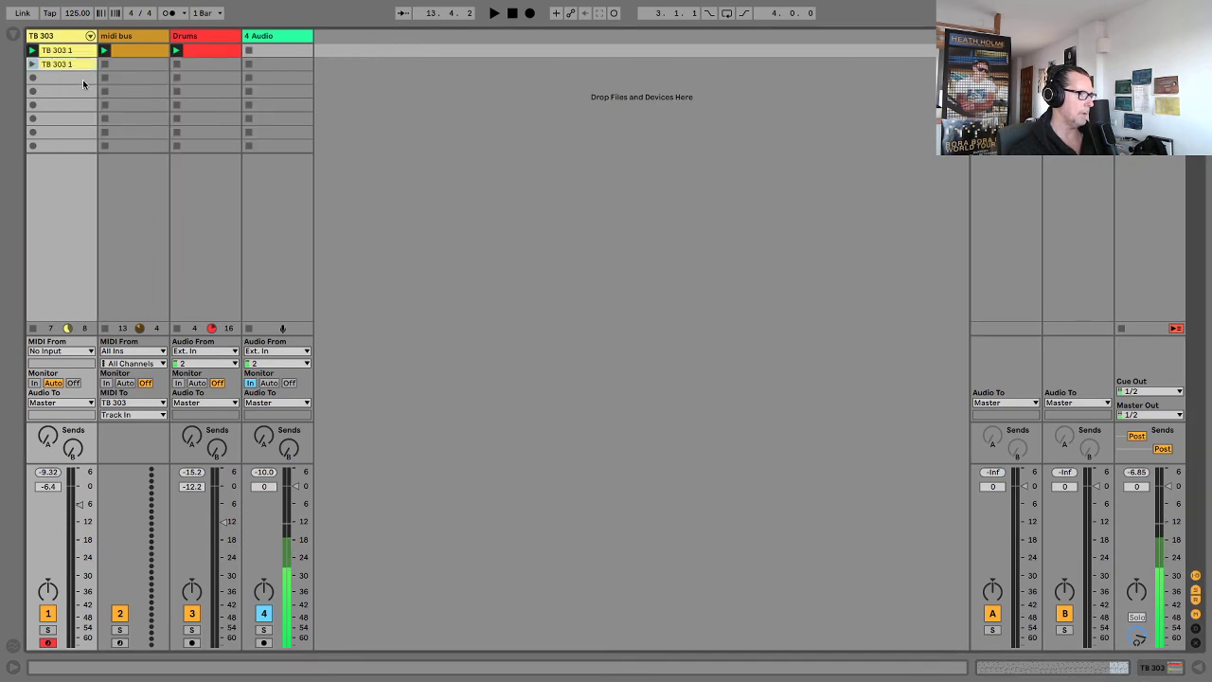
left_click_drag(56, 68, 60, 107)
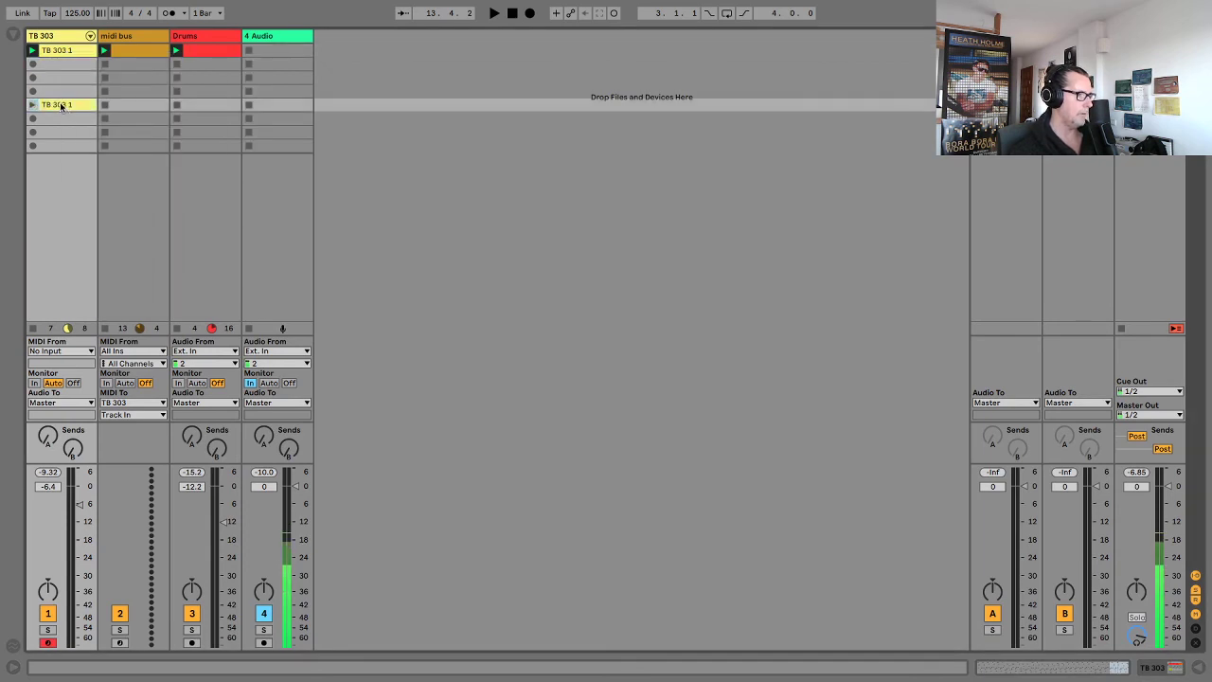
key("super+r")
type("O")
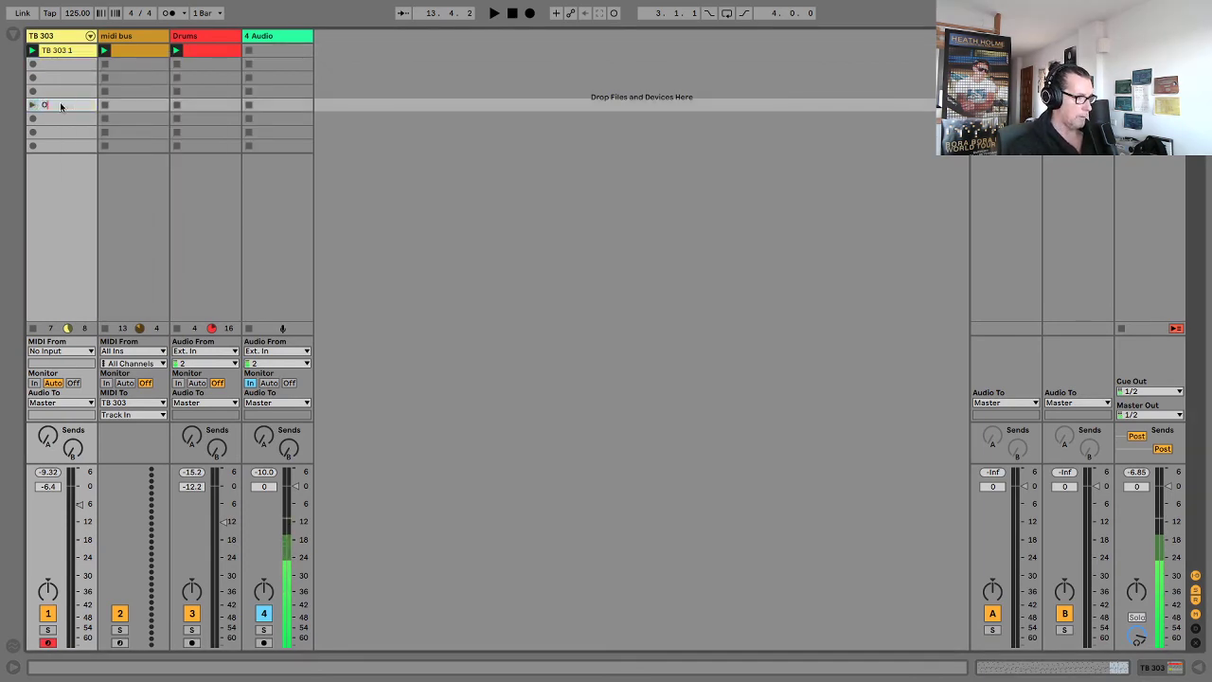
type("rig")
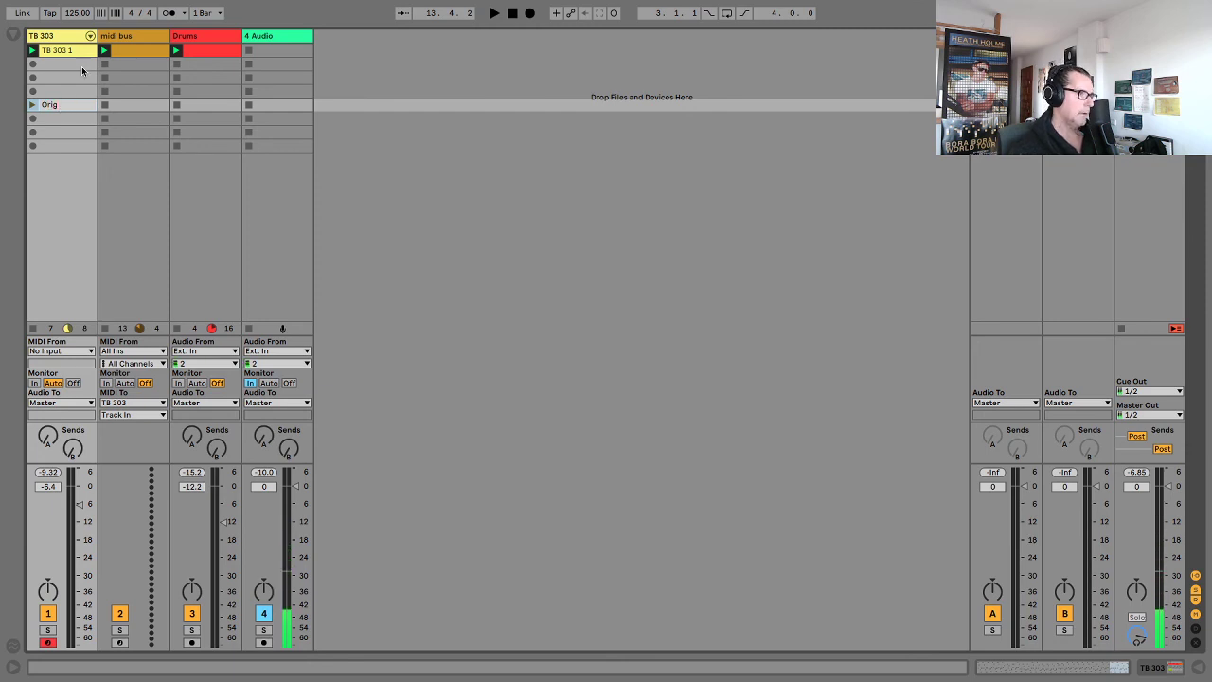
left_click(50, 63)
Crop the TB 303 1 clip to its two-bar loop and enlarge its note editor.
left_click(46, 52)
double_click(61, 52)
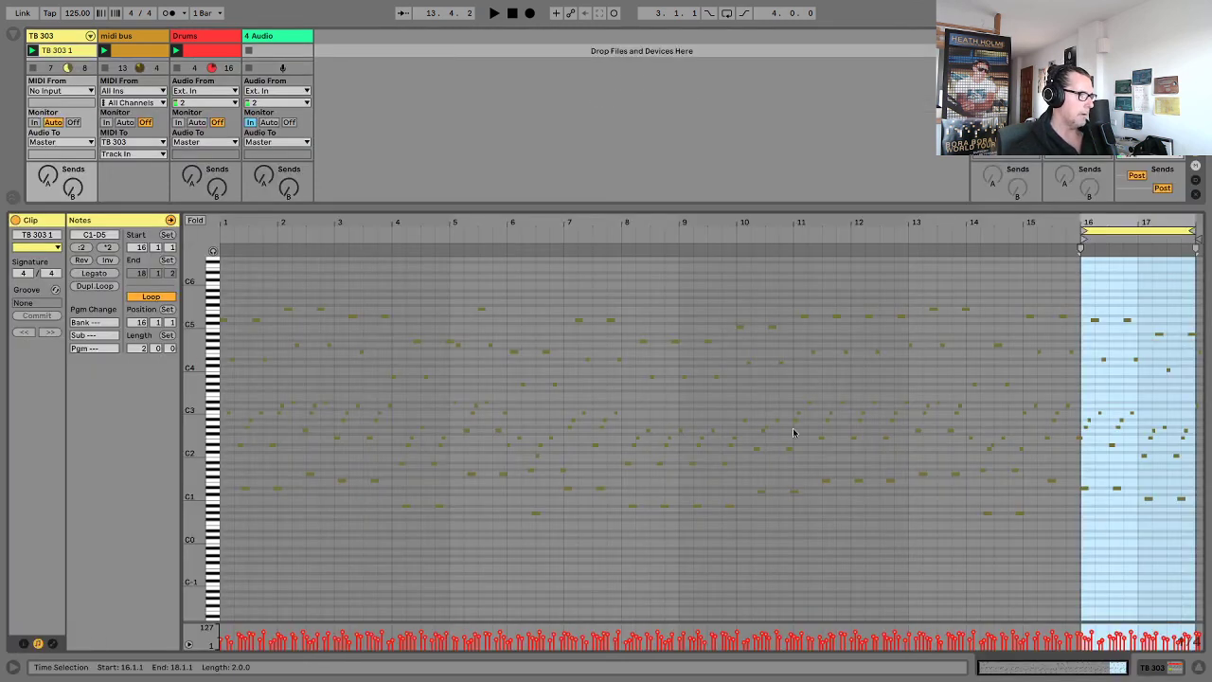
right_click(1141, 294)
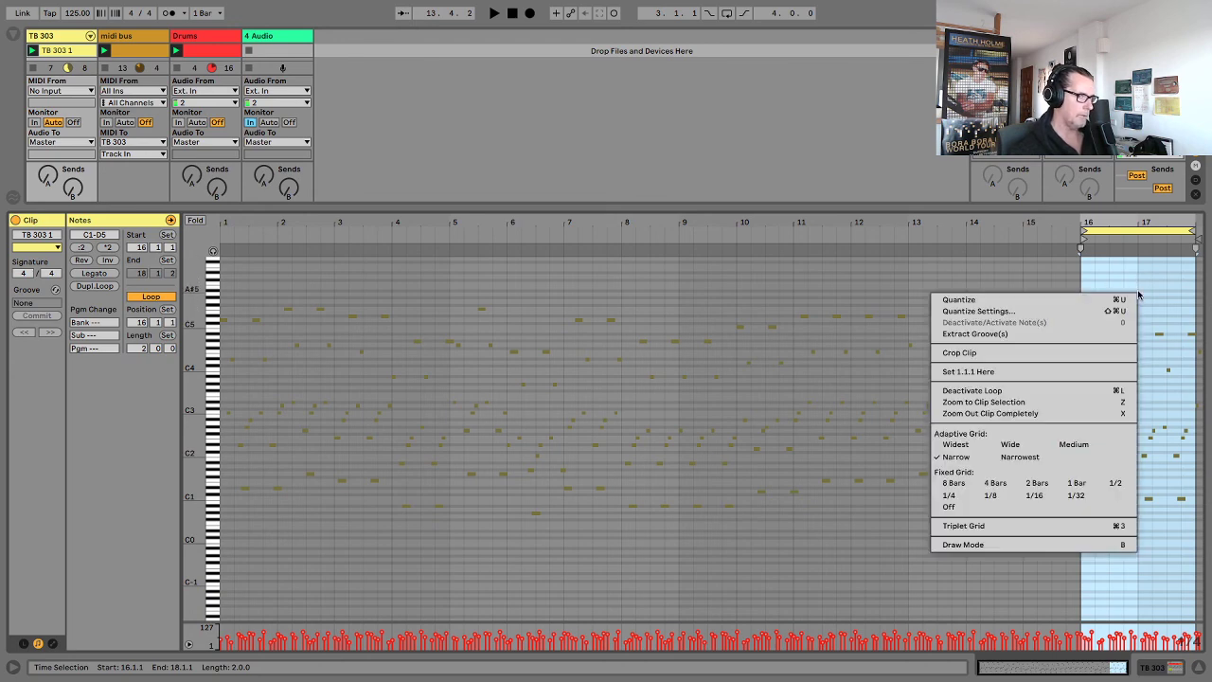
left_click(985, 353)
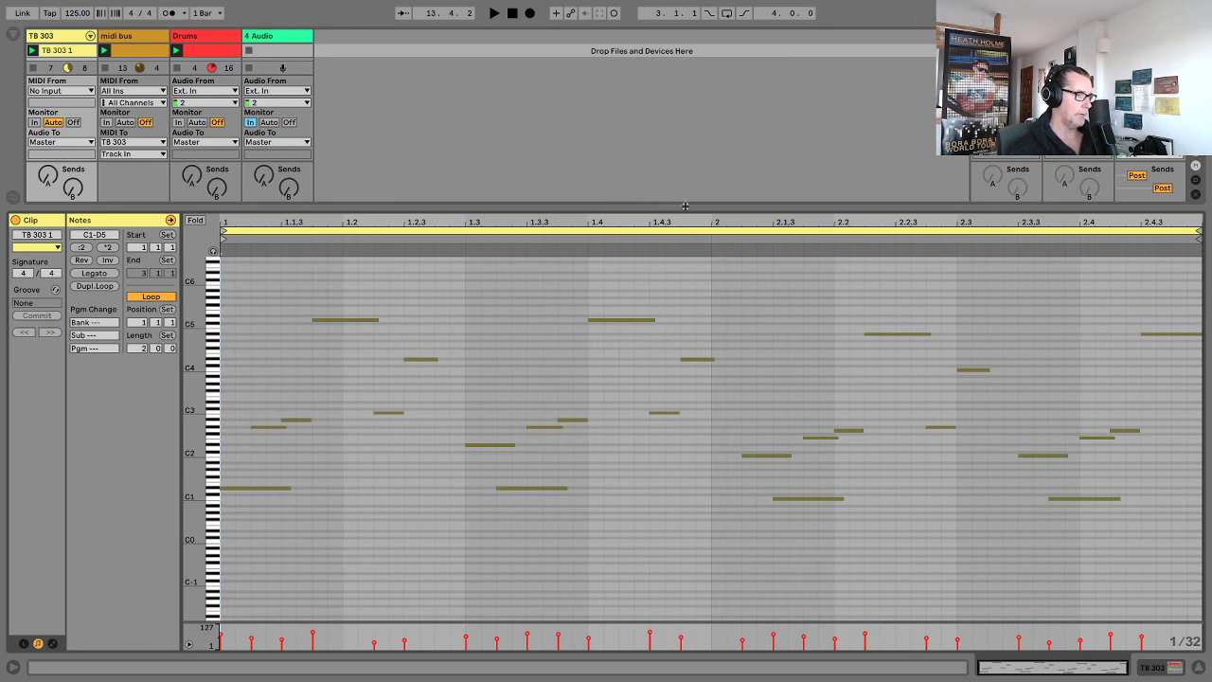
left_click_drag(684, 208, 686, 174)
left_click(1198, 667)
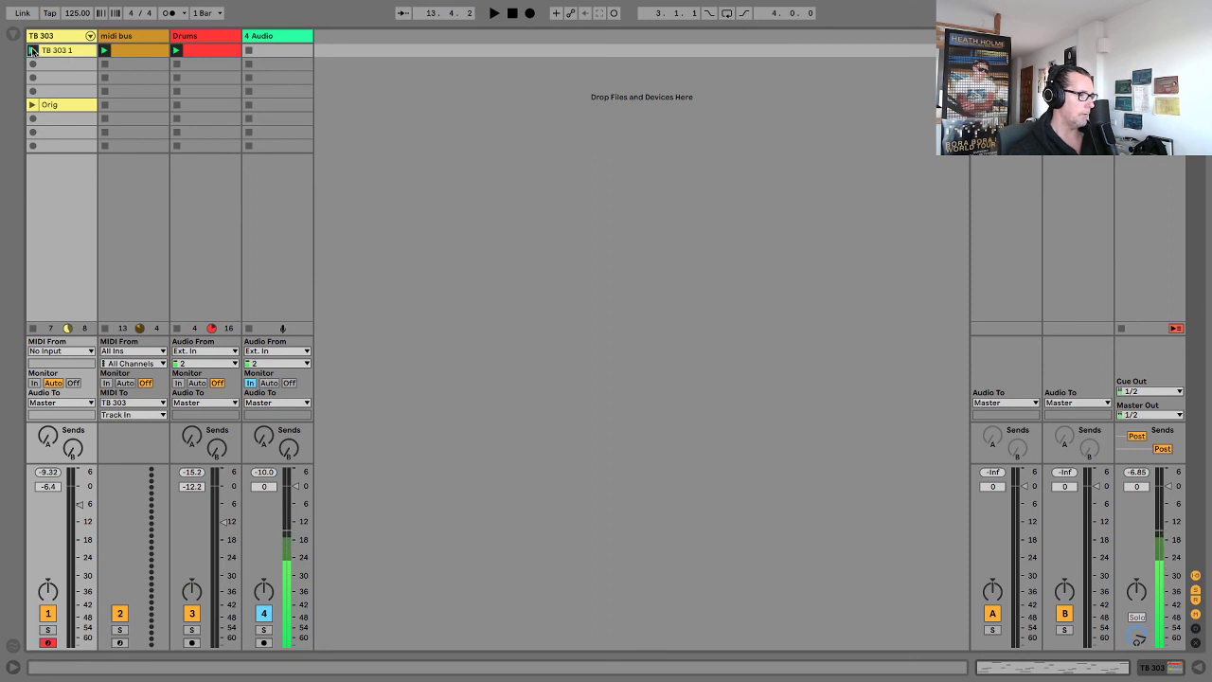
Launch the cropped TB 303 1 clip, check its notes, and show the TB 303 track's devices.
key("Right")
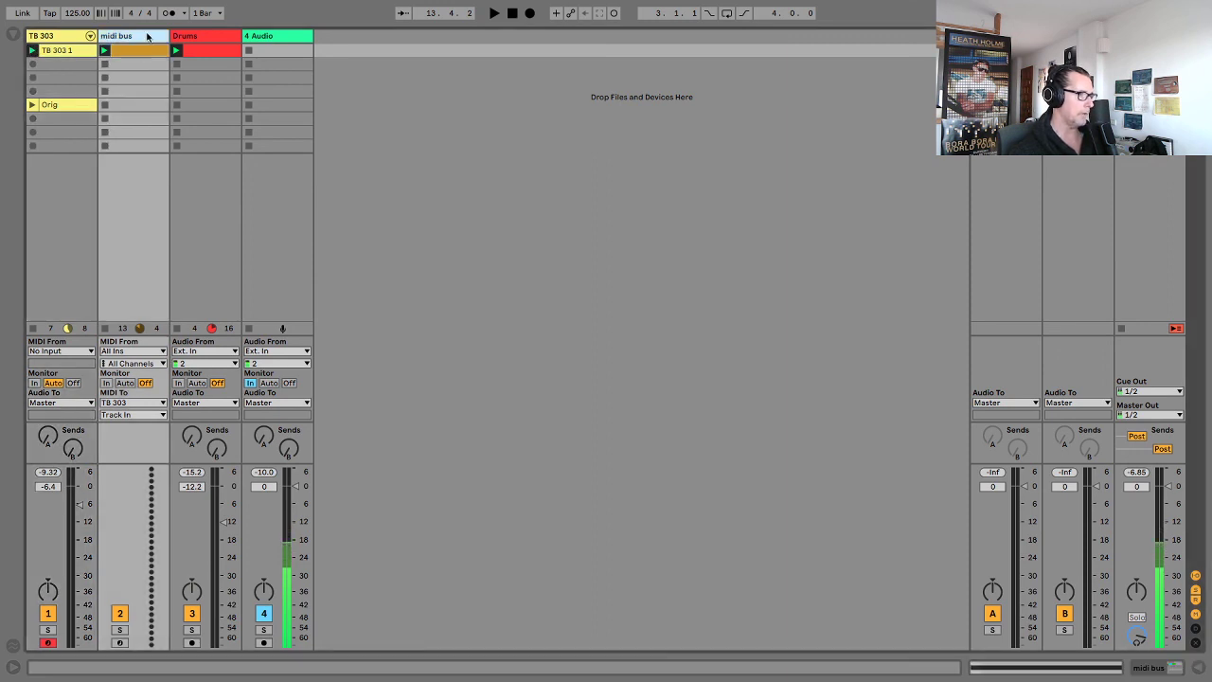
left_click(33, 52)
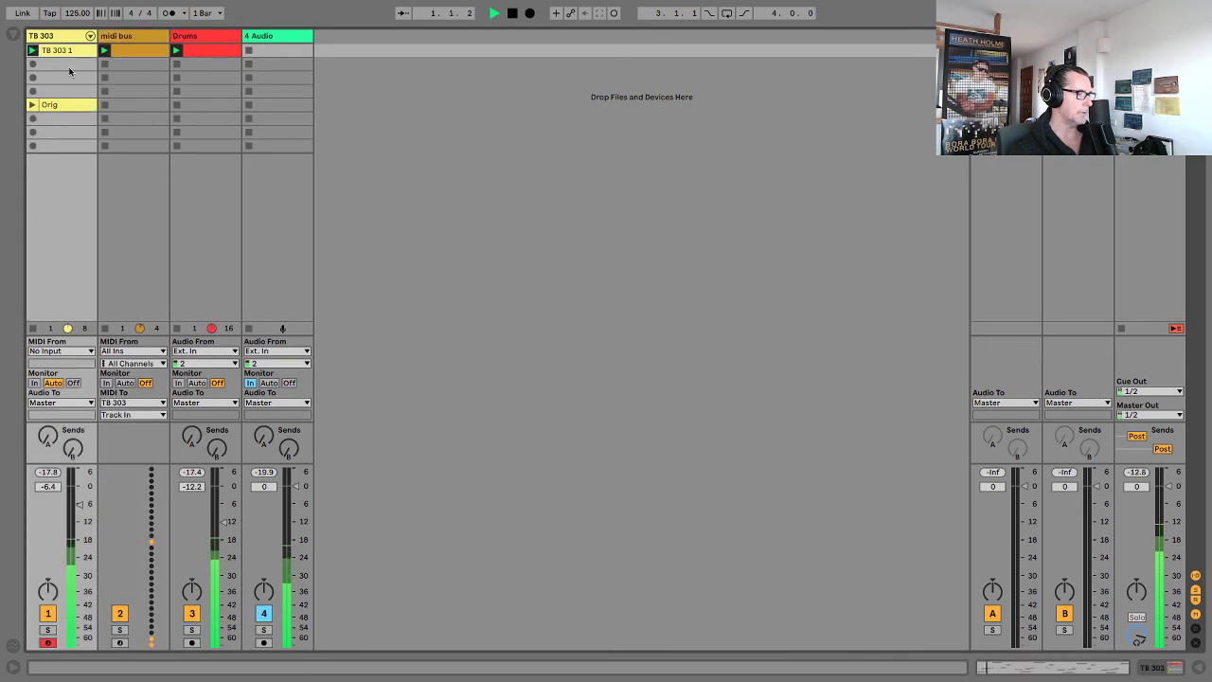
double_click(74, 51)
double_click(66, 37)
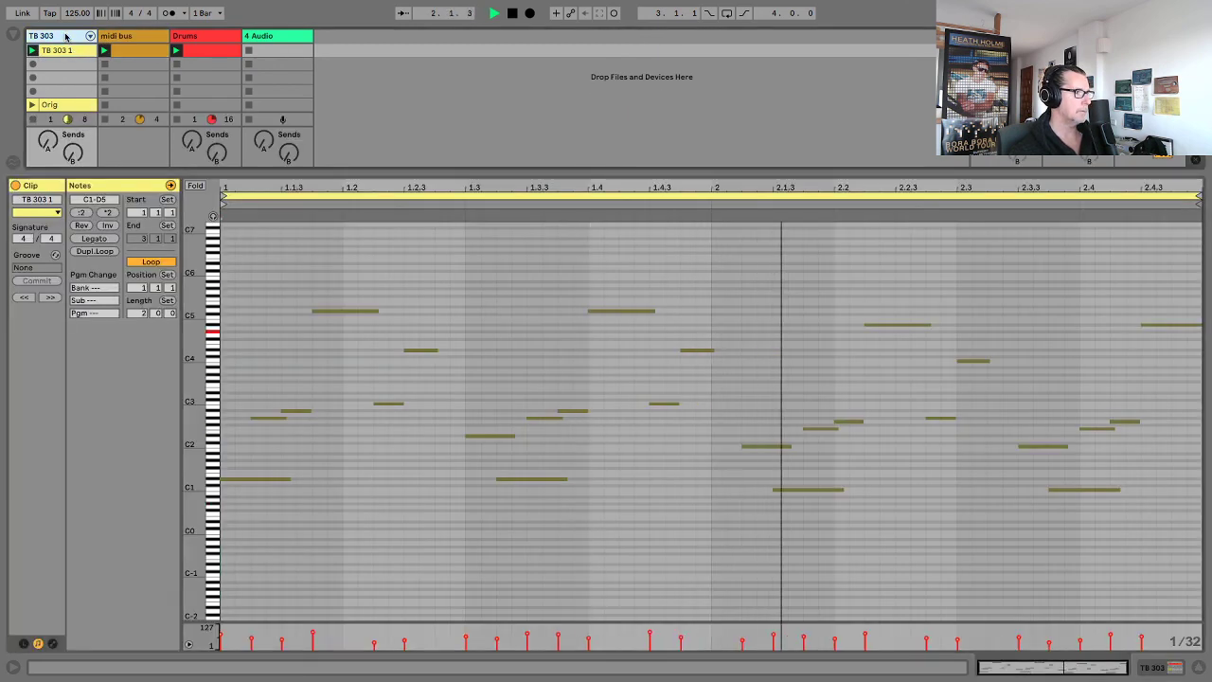
Adjust the TB-303 rack's macros during playback to Filt Freq 105, Filt Decay 165 ms and Distort 48 %, and stop playback.
left_click_drag(56, 557, 130, 598)
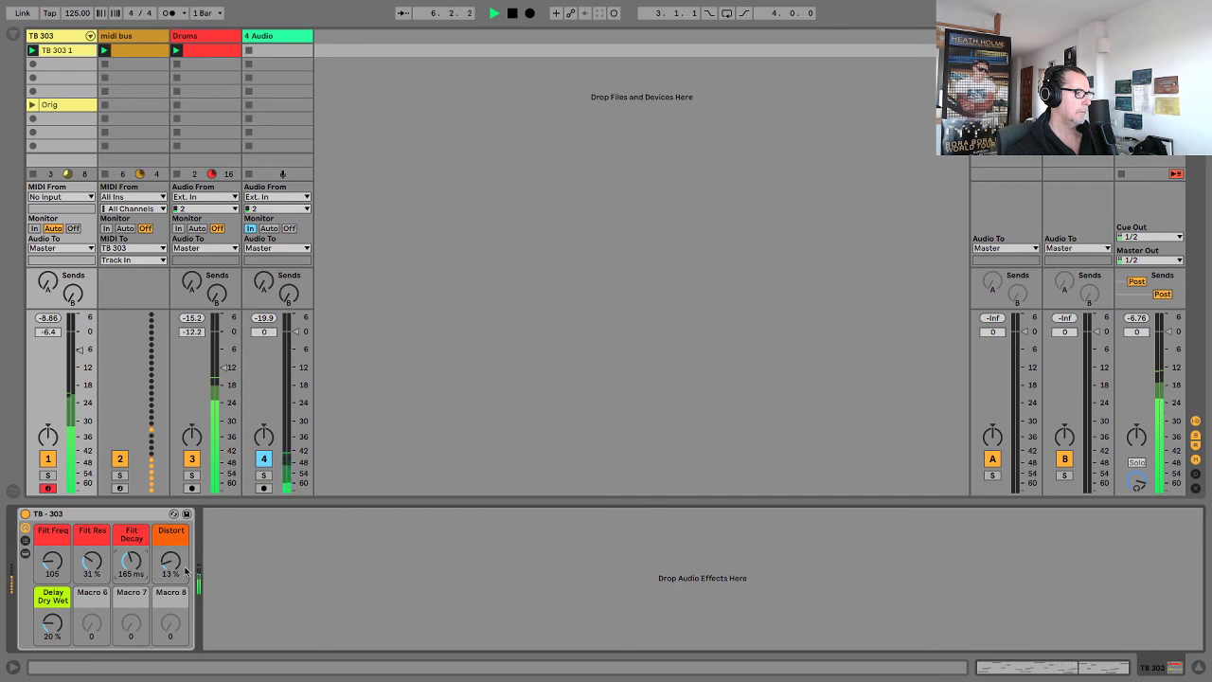
left_click_drag(170, 562, 171, 535)
key("space")
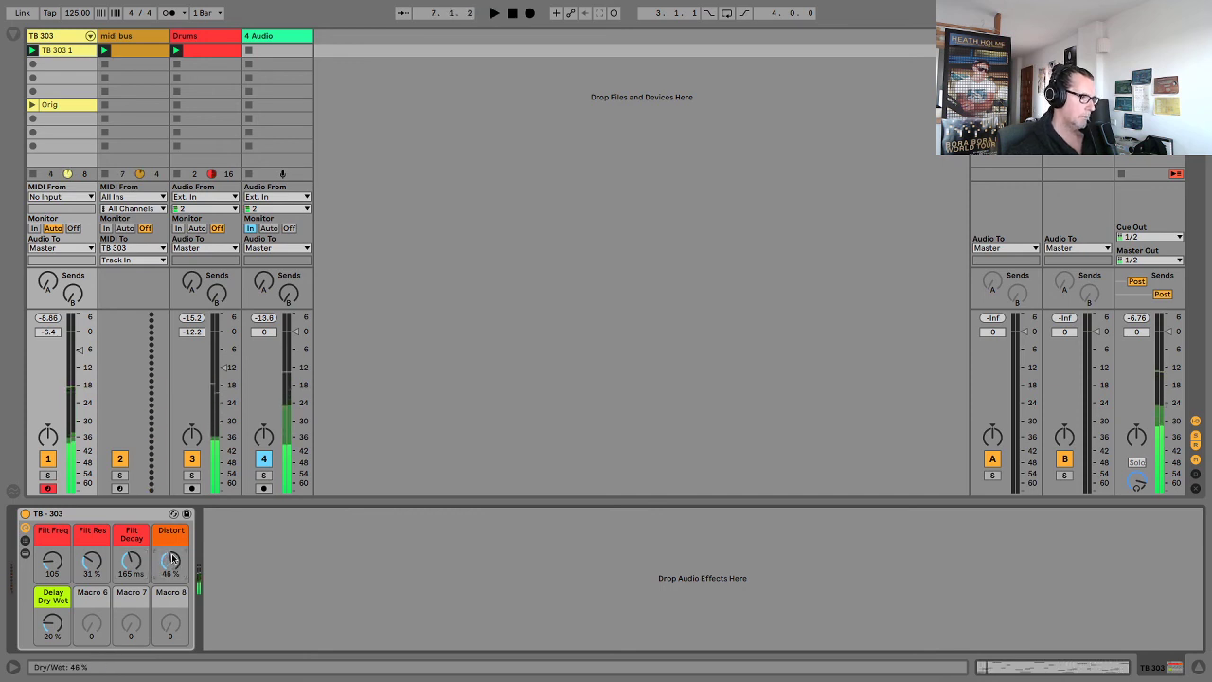